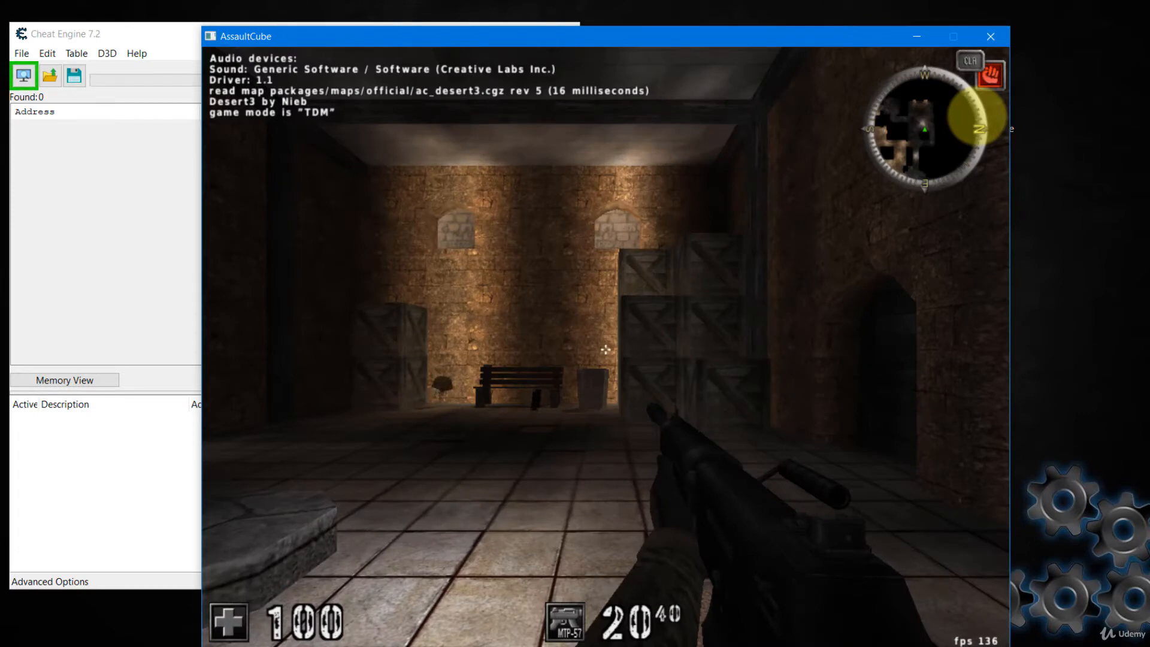
Switch to Cheat Engine and attach it to the running AssaultCube process.
key("alt+Tab")
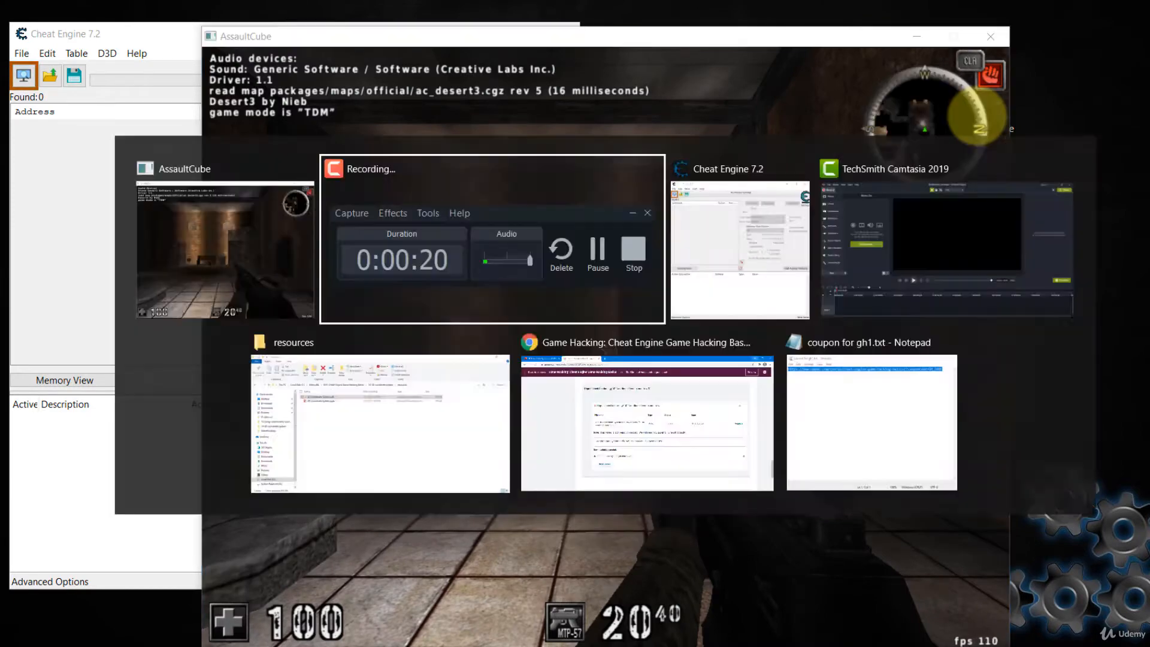
left_click(24, 75)
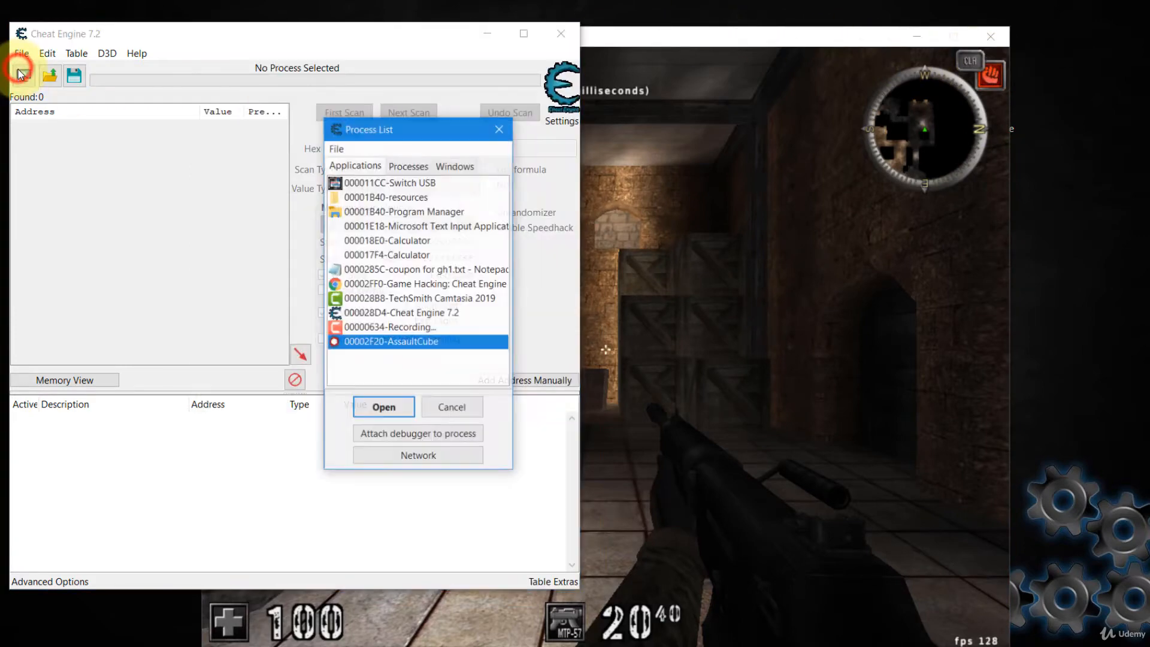
left_click(384, 407)
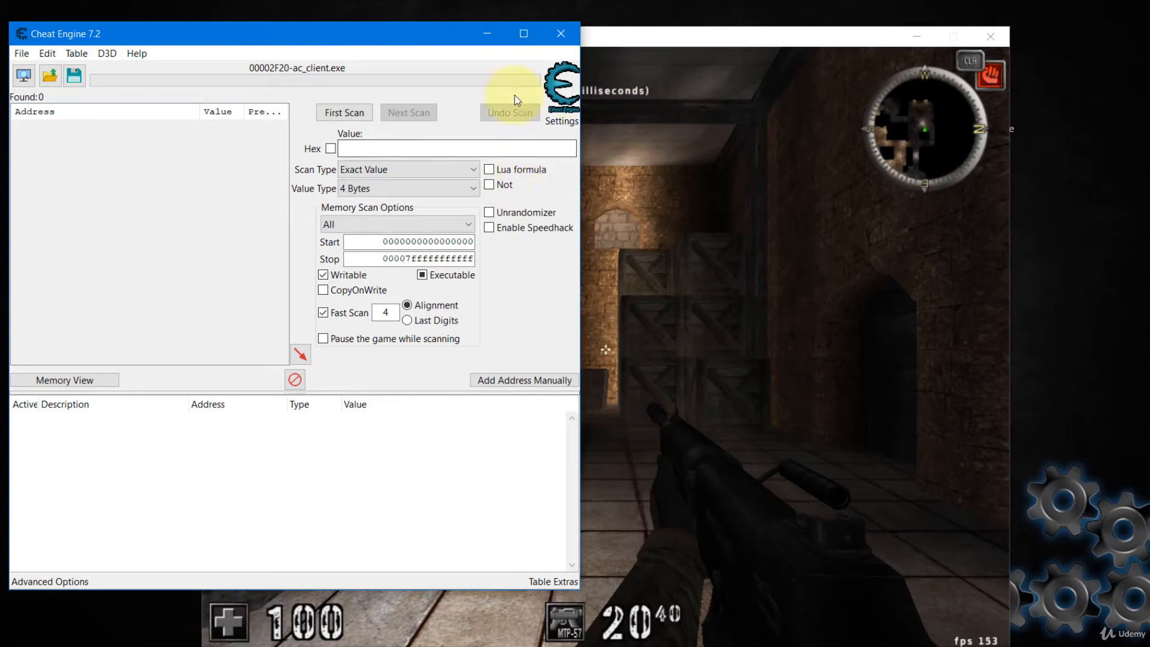
Set the memory scan's value type to Float and its scan type to Unknown initial value.
left_click(372, 193)
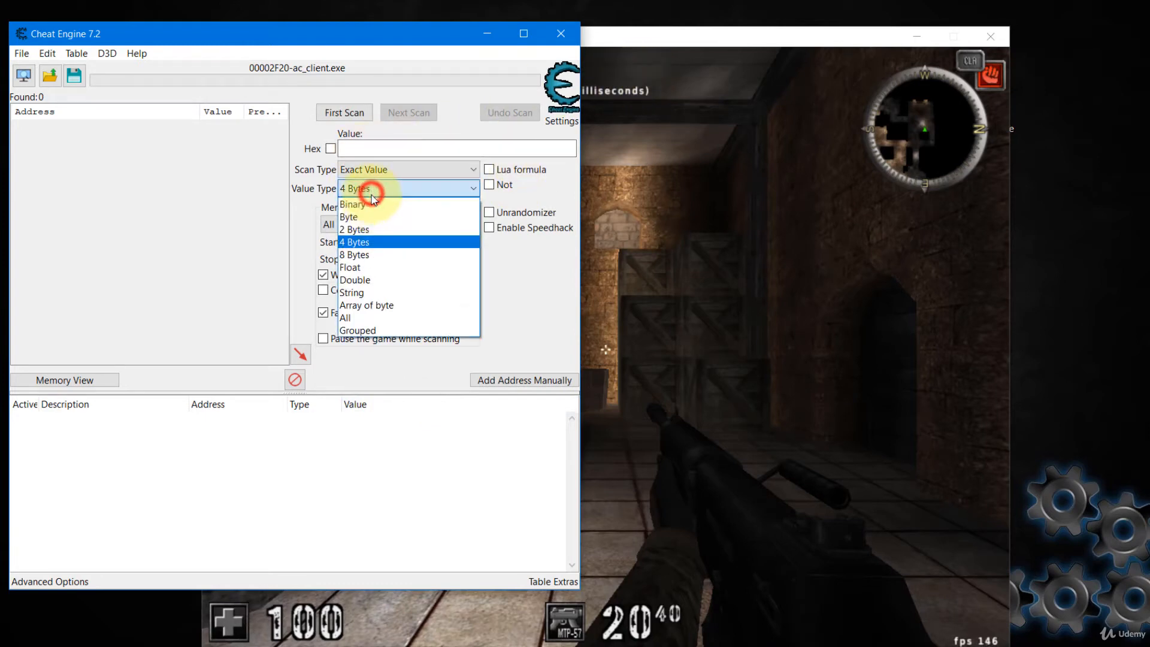
left_click(385, 265)
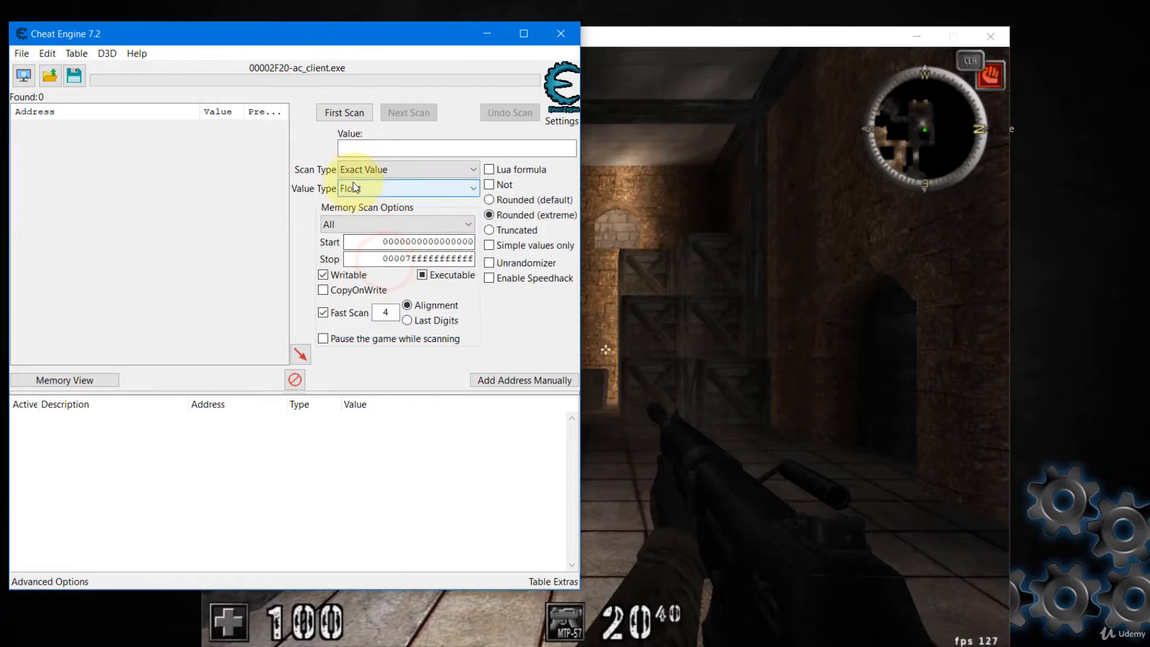
left_click(374, 170)
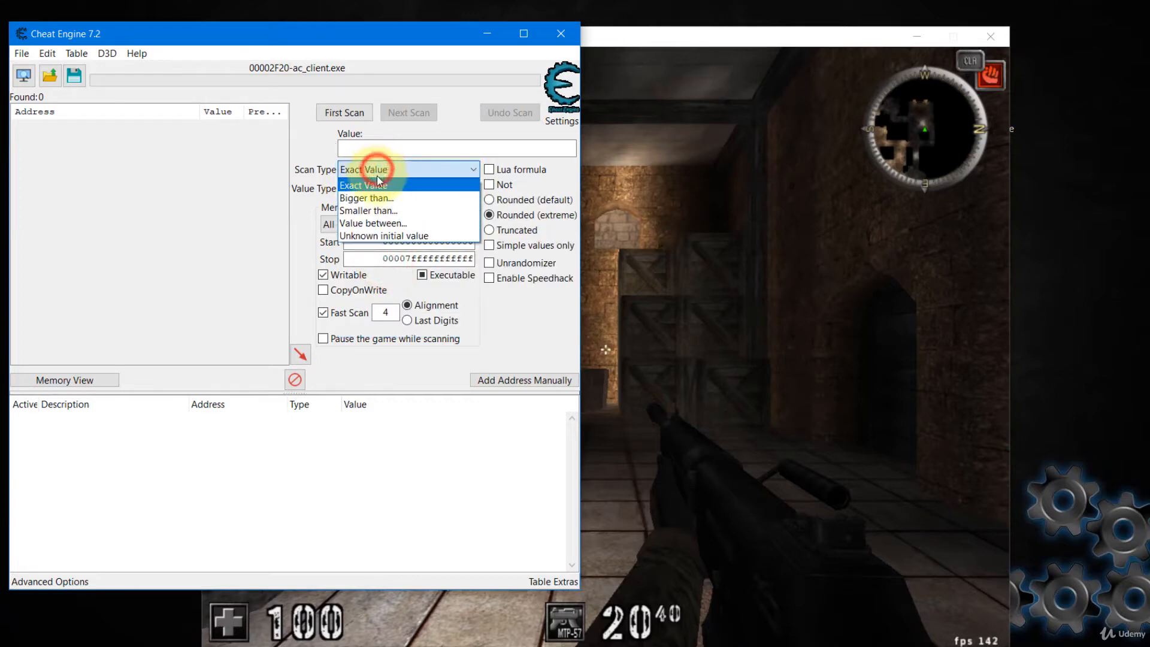
left_click(385, 236)
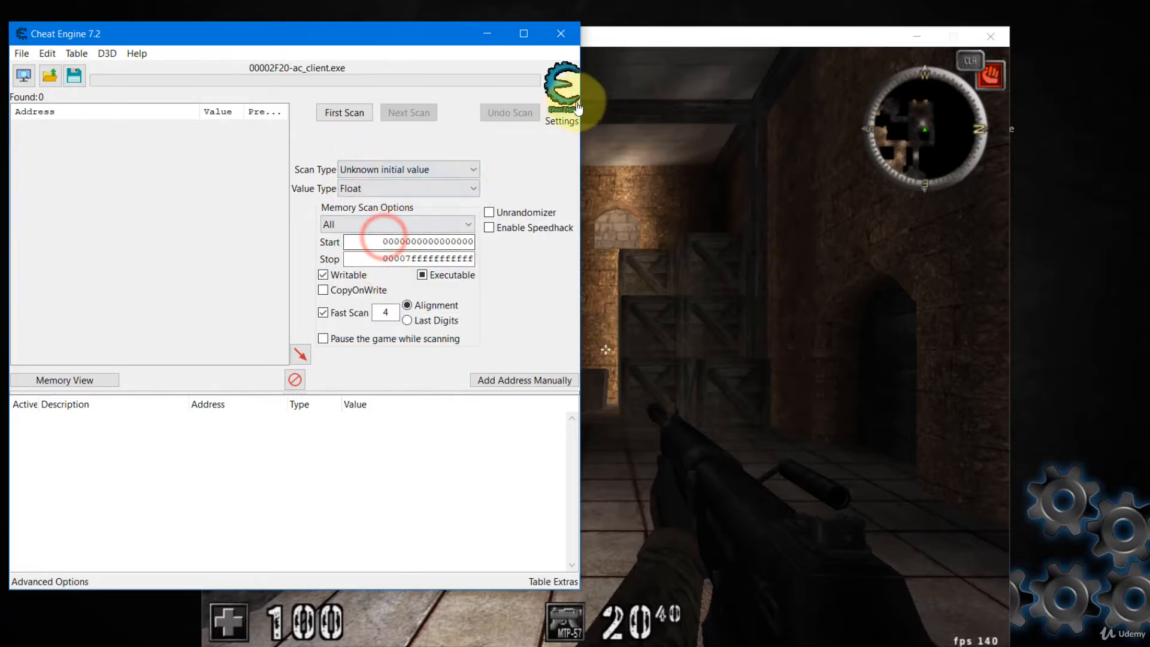
Move the AssaultCube window beside Cheat Engine and run the first scan with the player standing on the floor.
left_click(631, 41)
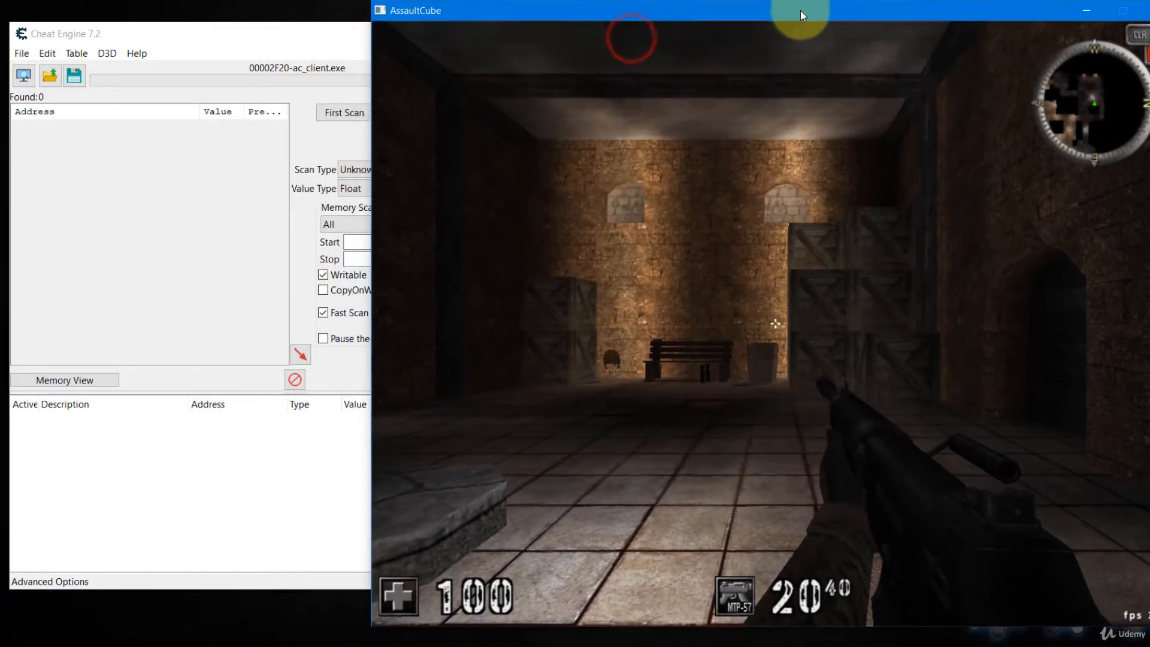
left_click_drag(805, 12, 805, 13)
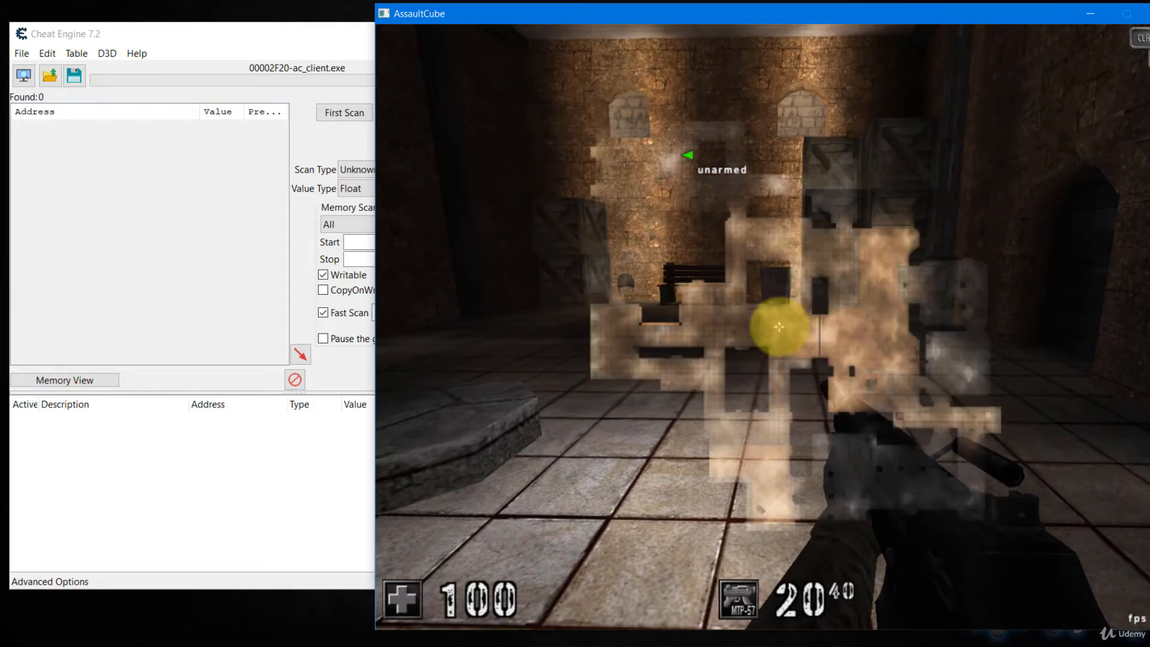
key("alt+Tab")
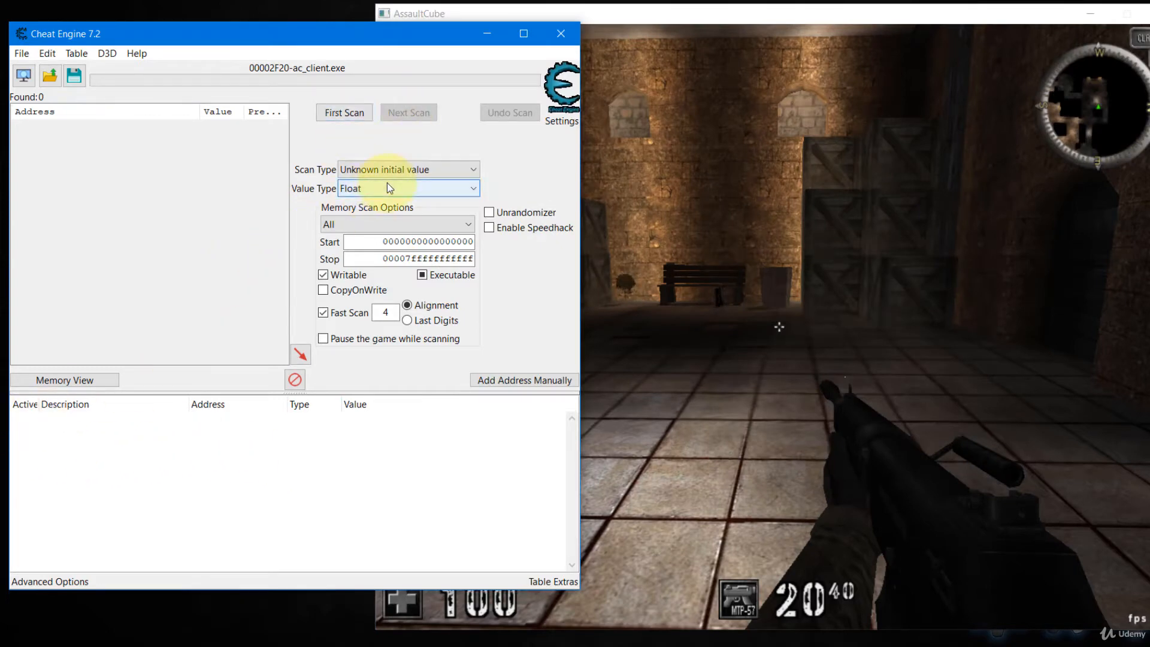
left_click(351, 112)
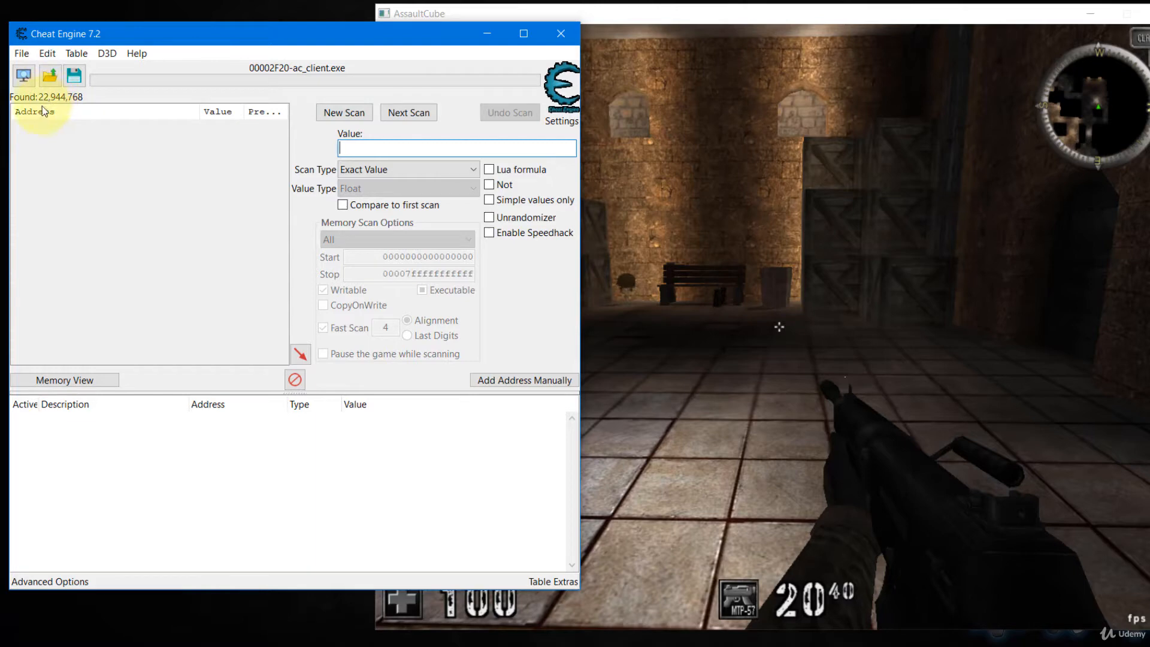
Return to AssaultCube and walk the player onto the octagonal stone platform.
right_click(681, 19)
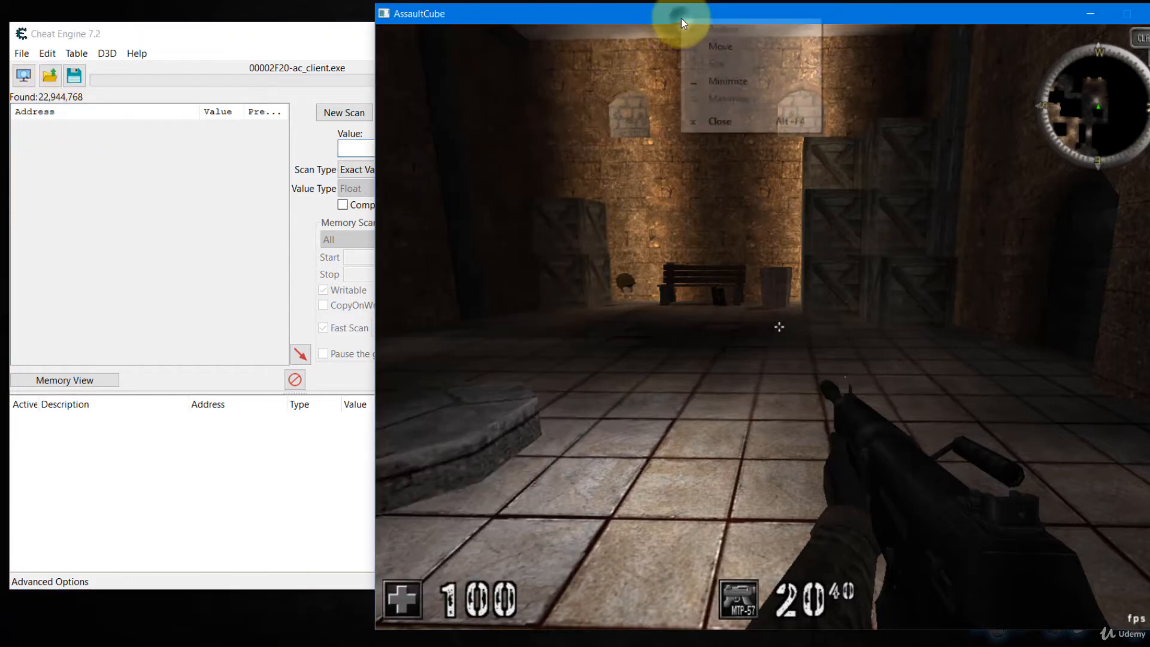
left_click(625, 282)
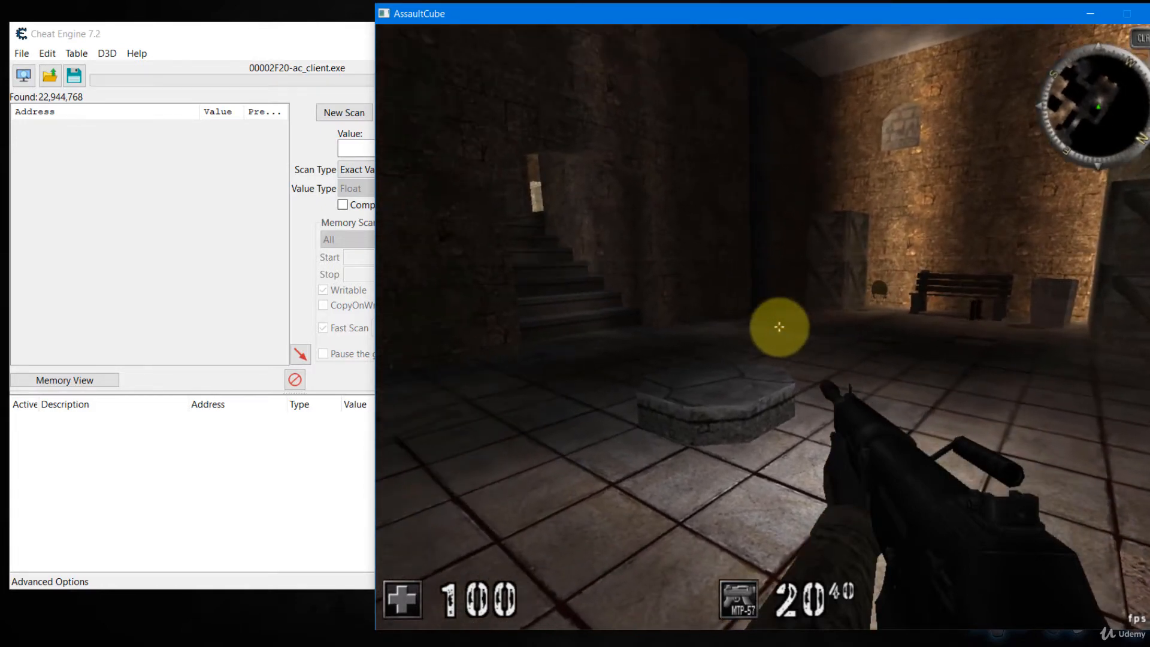
key("w")
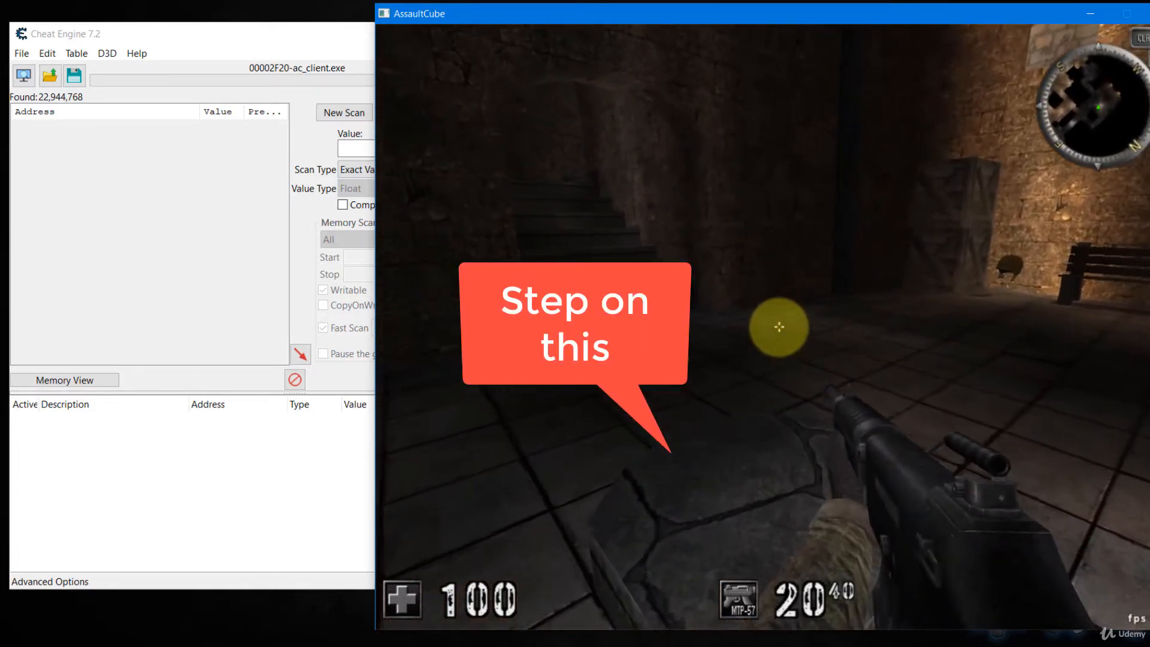
key("w")
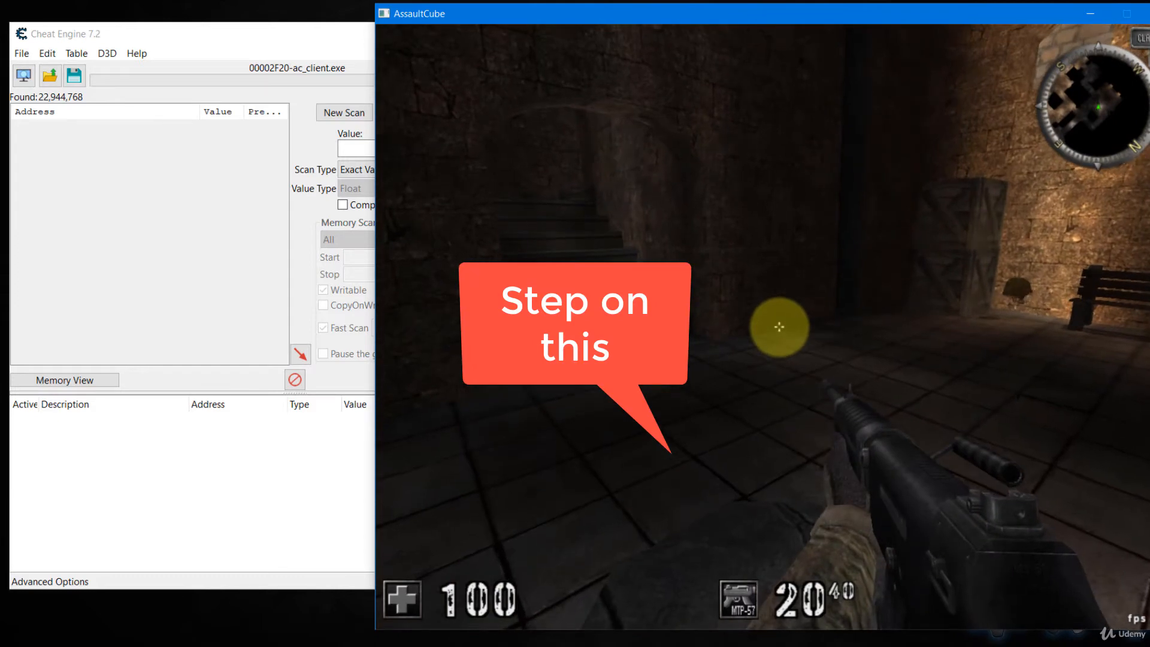
key("w")
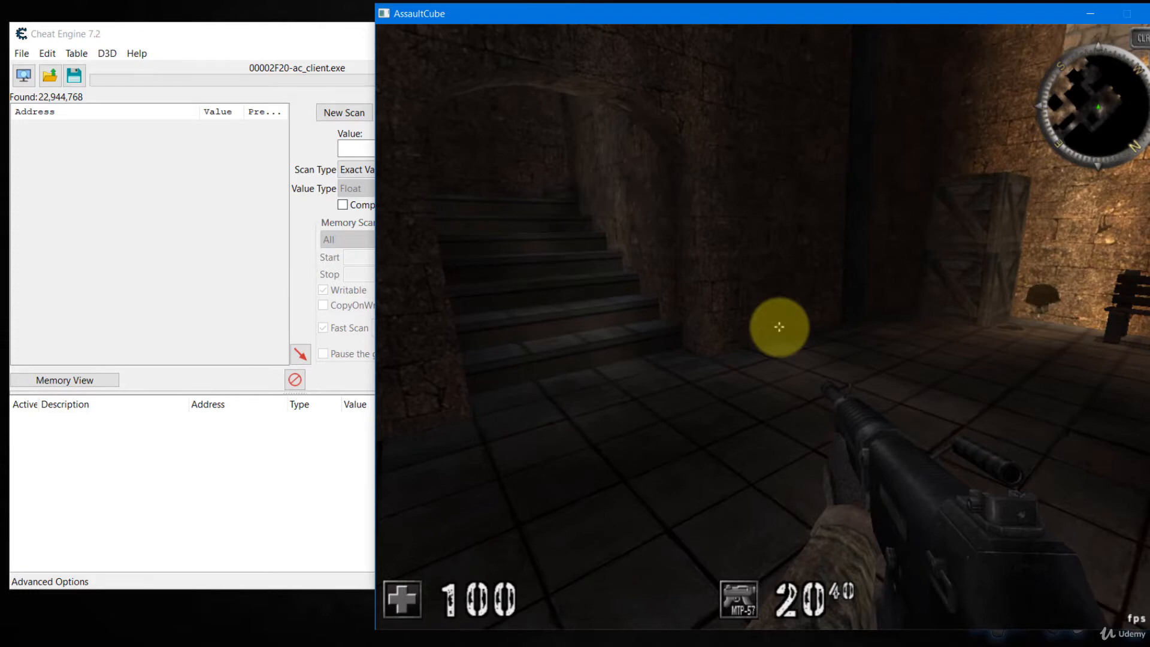
Switch to Cheat Engine and run a next scan for Increased value.
key("alt+Tab")
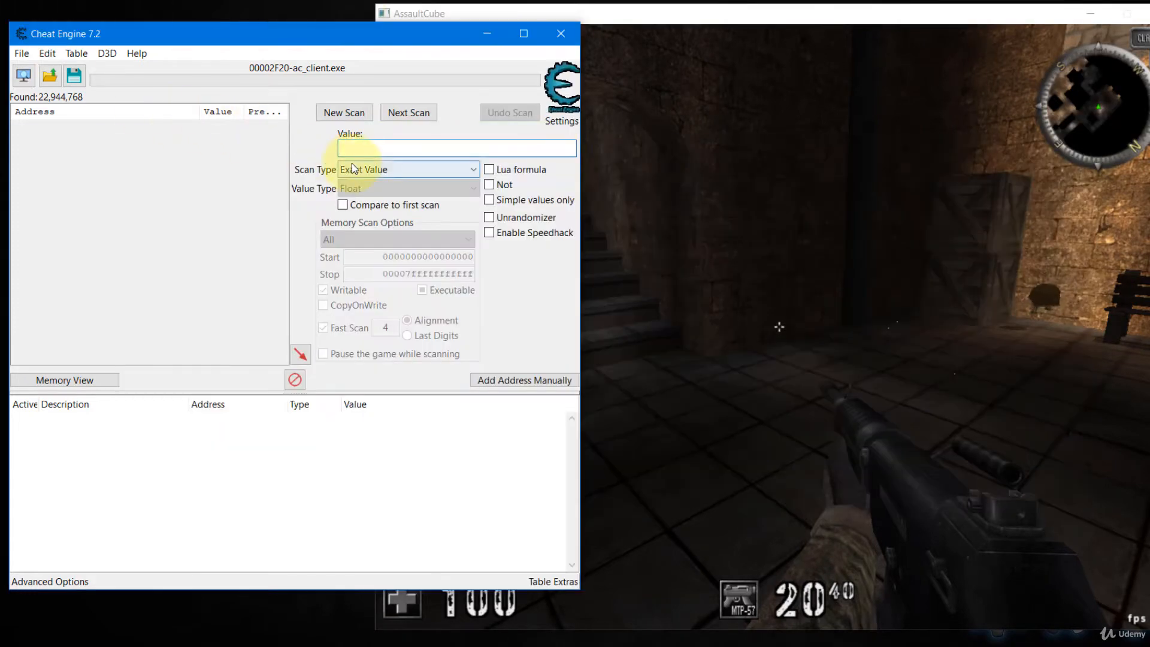
left_click(363, 173)
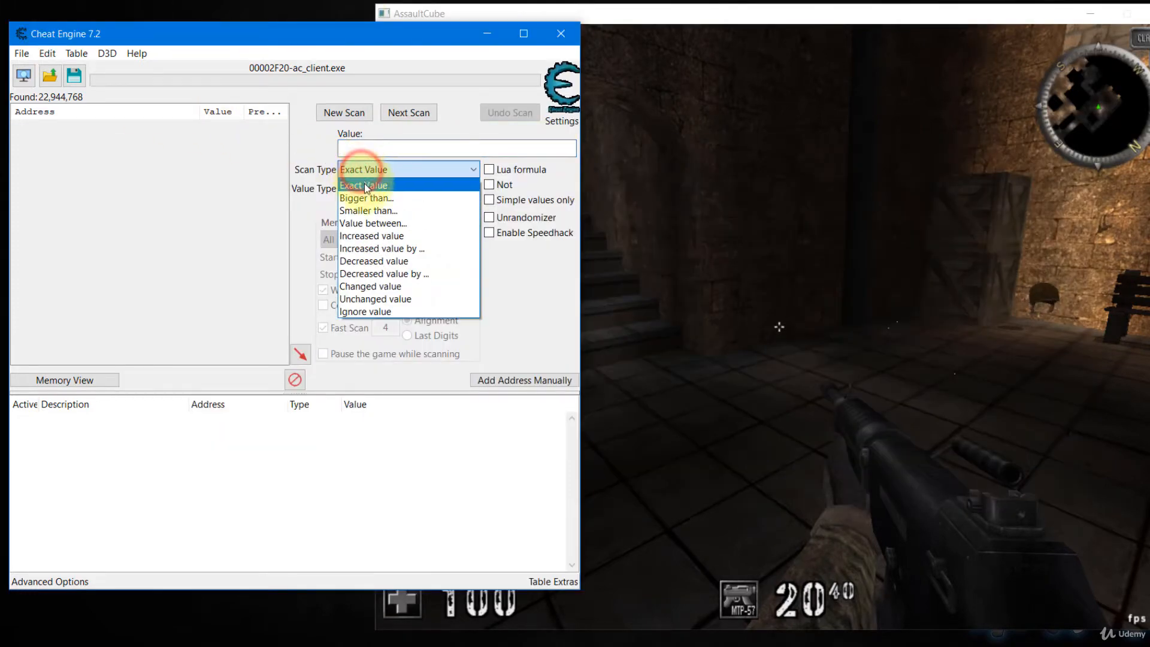
left_click(392, 238)
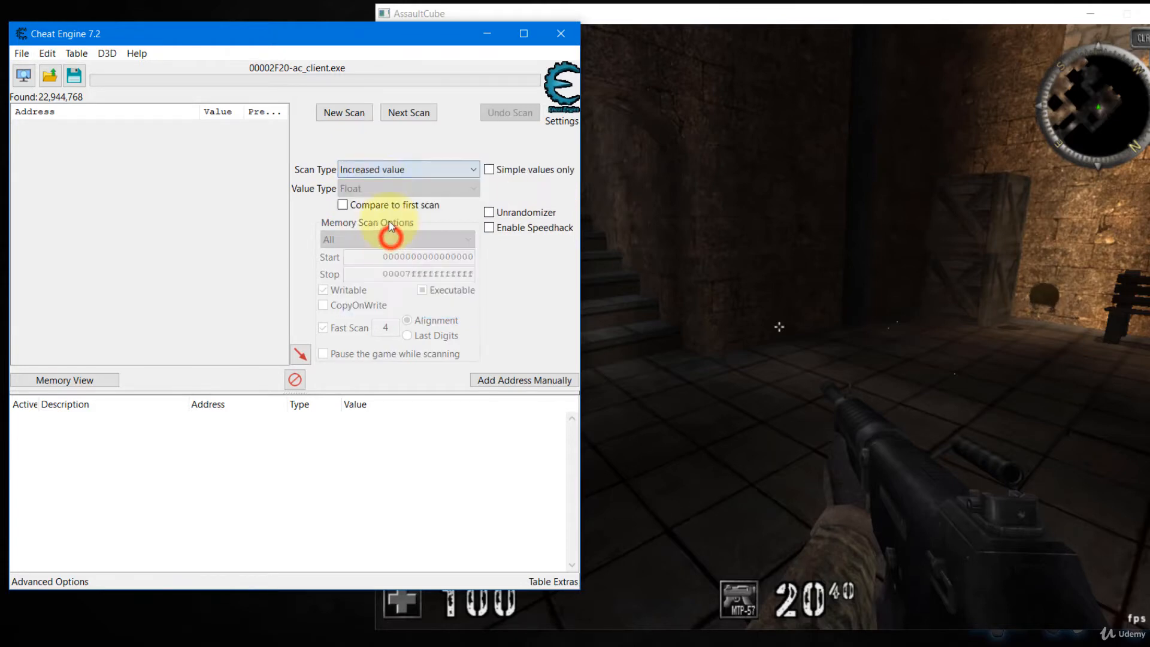
left_click(411, 115)
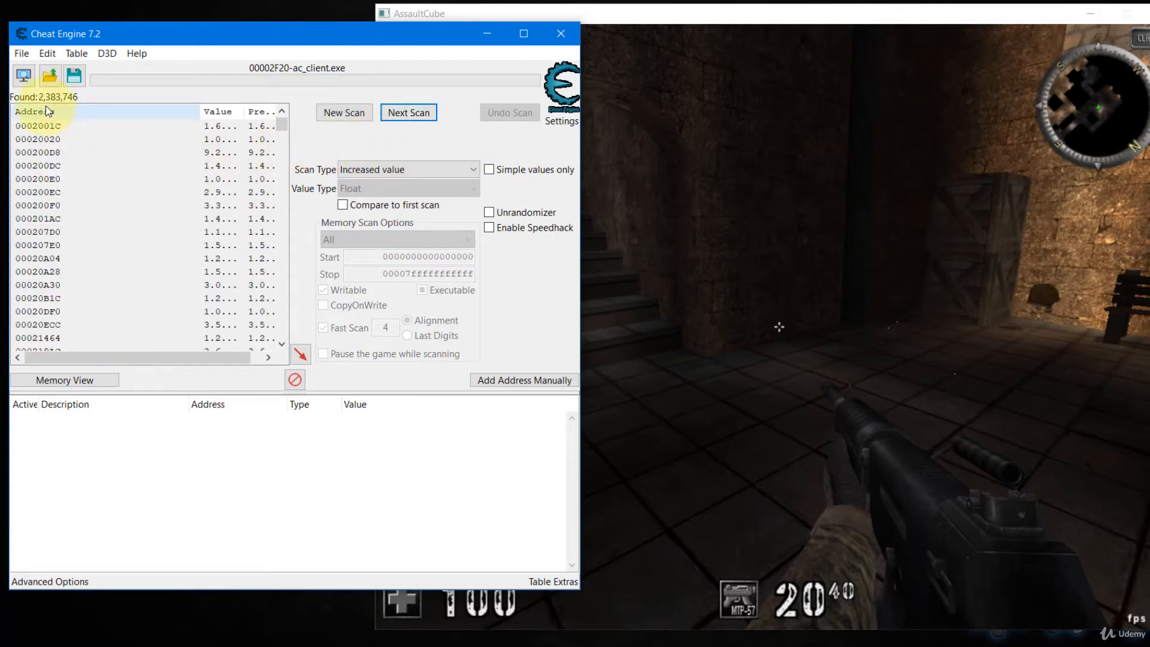
Move the player off the stone platform in AssaultCube, and run a next scan in Cheat Engine for Decreased value.
right_click(726, 27)
left_click(684, 326)
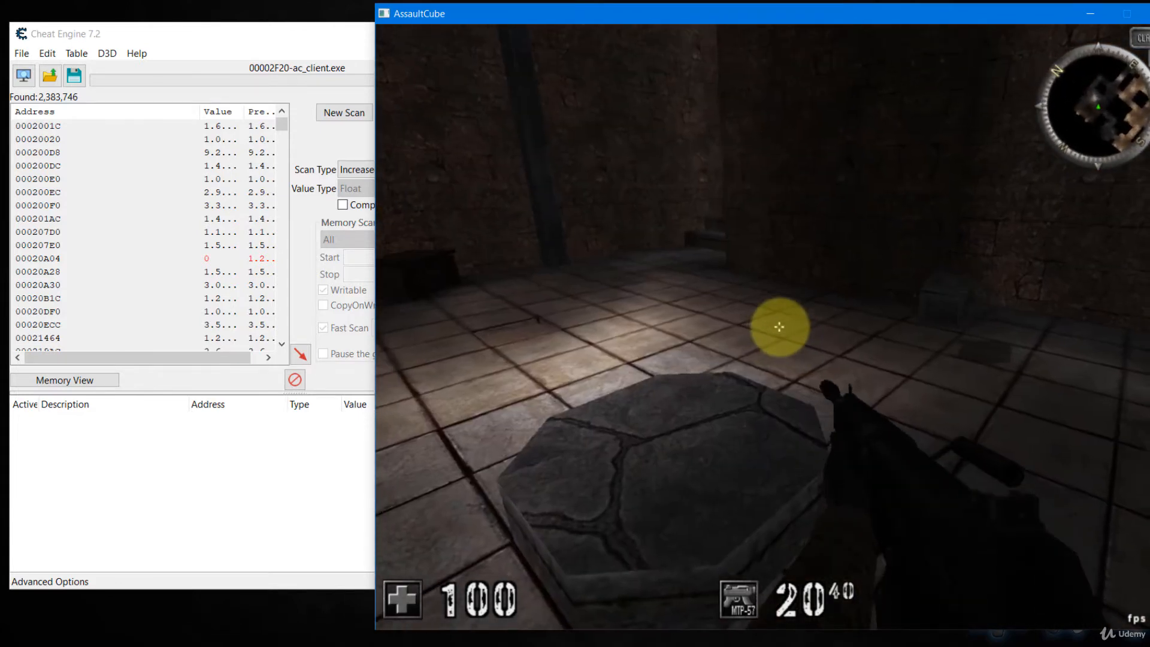
key("alt+Tab")
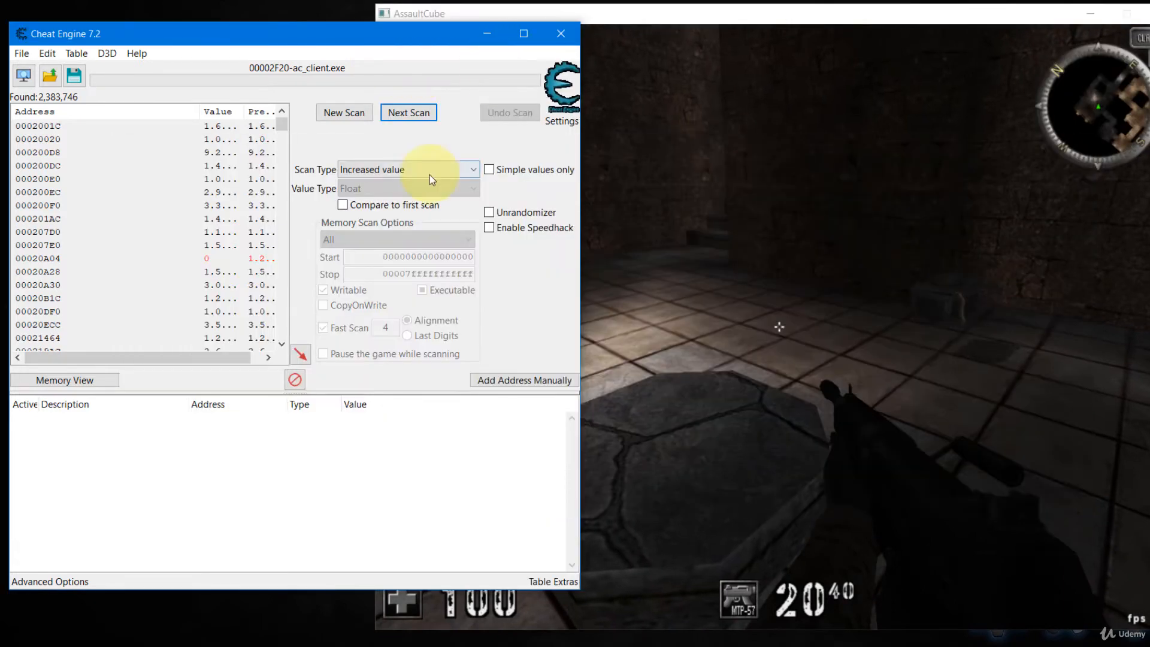
left_click(387, 170)
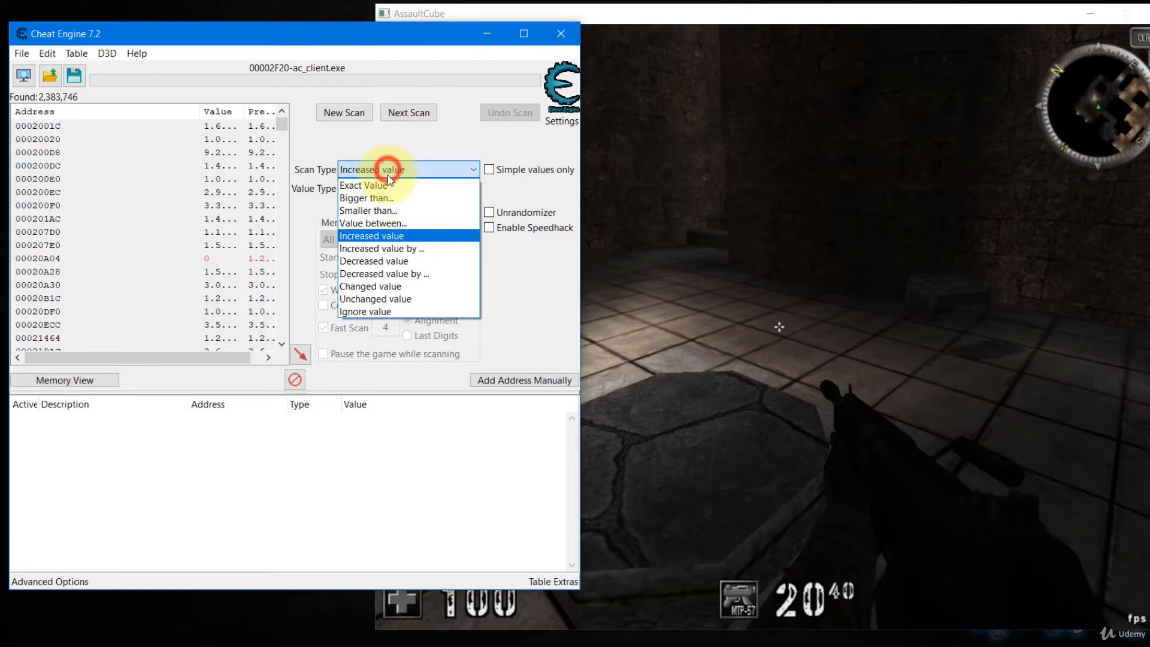
left_click(384, 261)
left_click(412, 112)
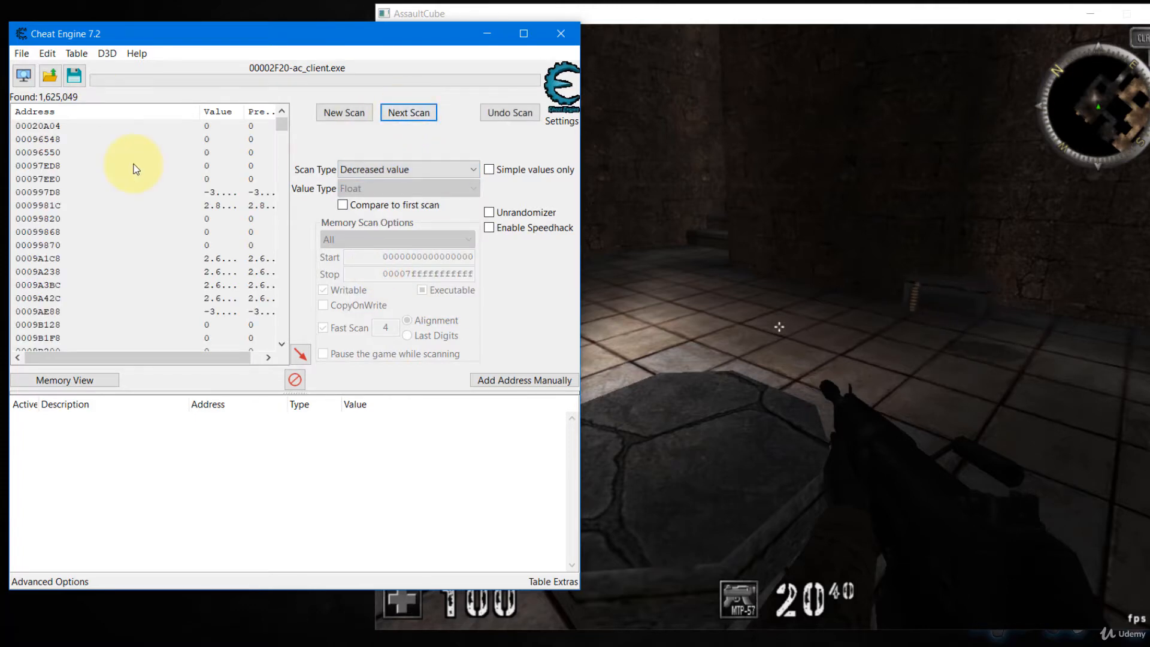
Return to AssaultCube and move the player to another spot on the same floor level.
left_click(732, 20)
right_click(733, 19)
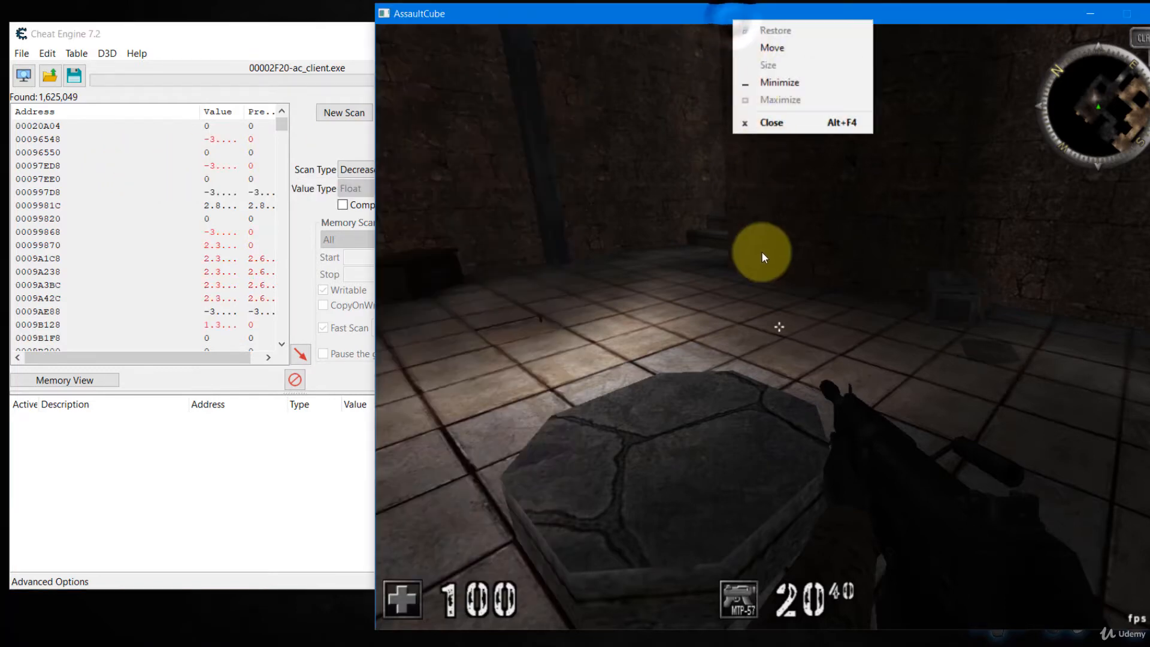
left_click(646, 14)
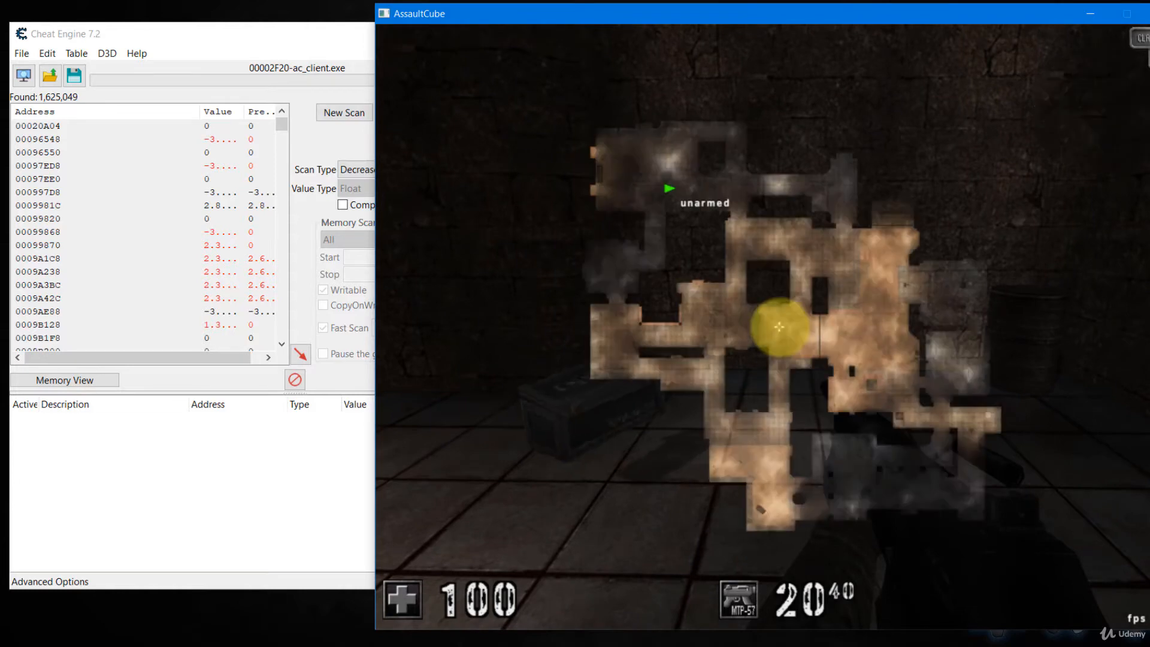
Switch to Cheat Engine and repeatedly run next scans for Unchanged value to narrow the address list.
key("alt+Tab")
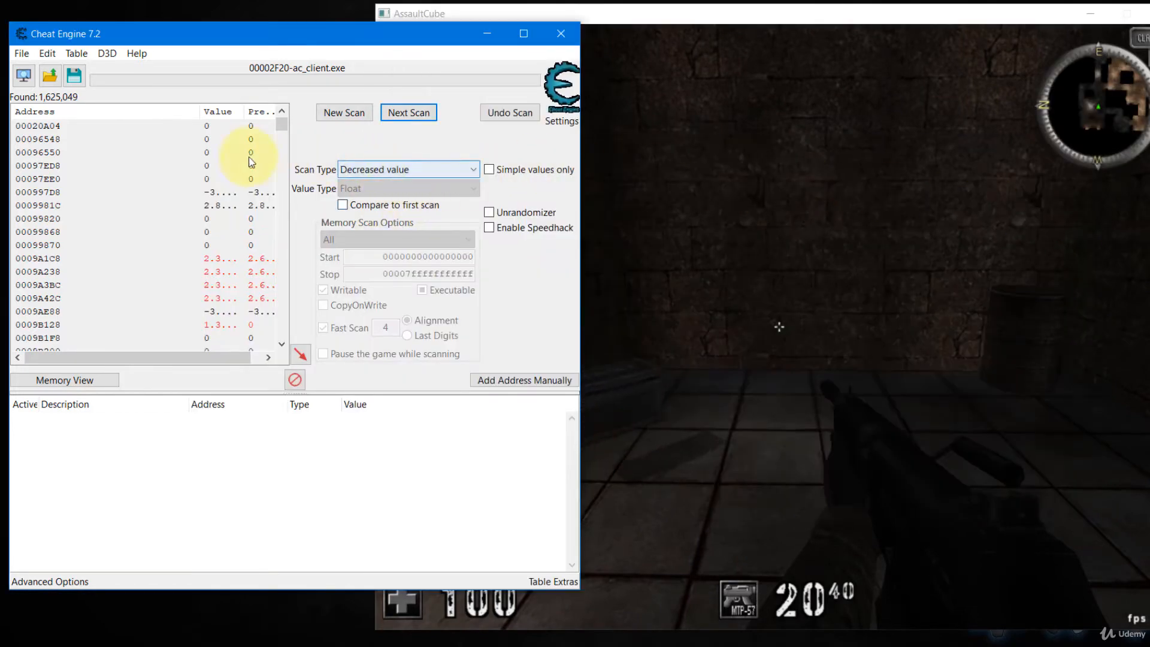
left_click(414, 169)
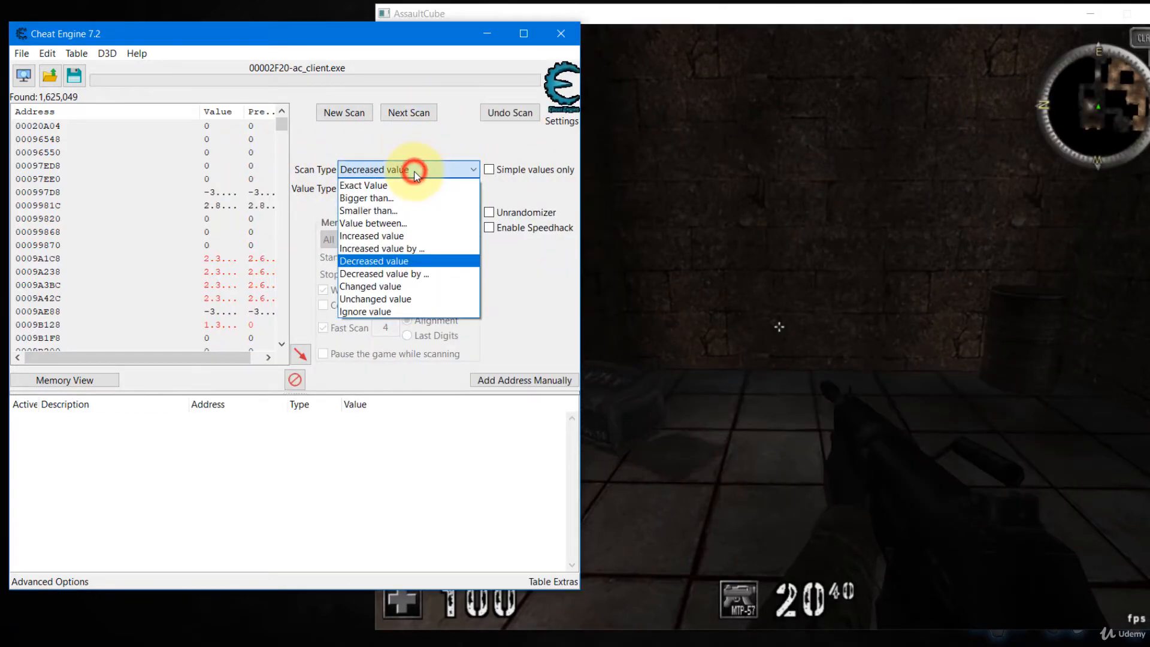
left_click(408, 297)
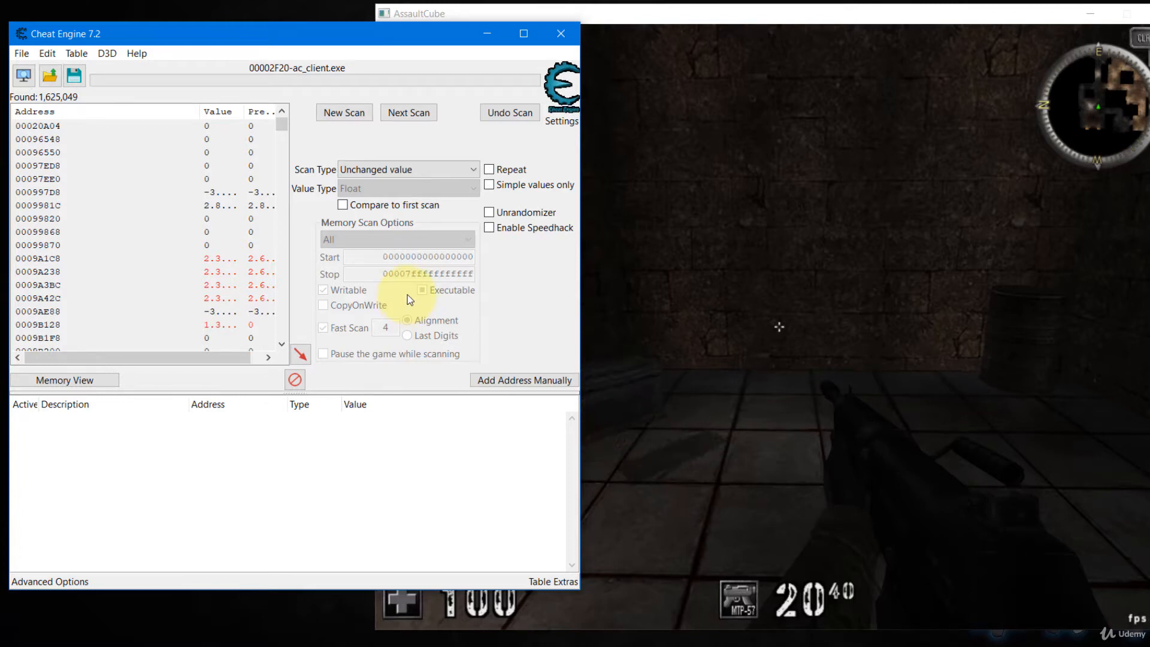
left_click(401, 115)
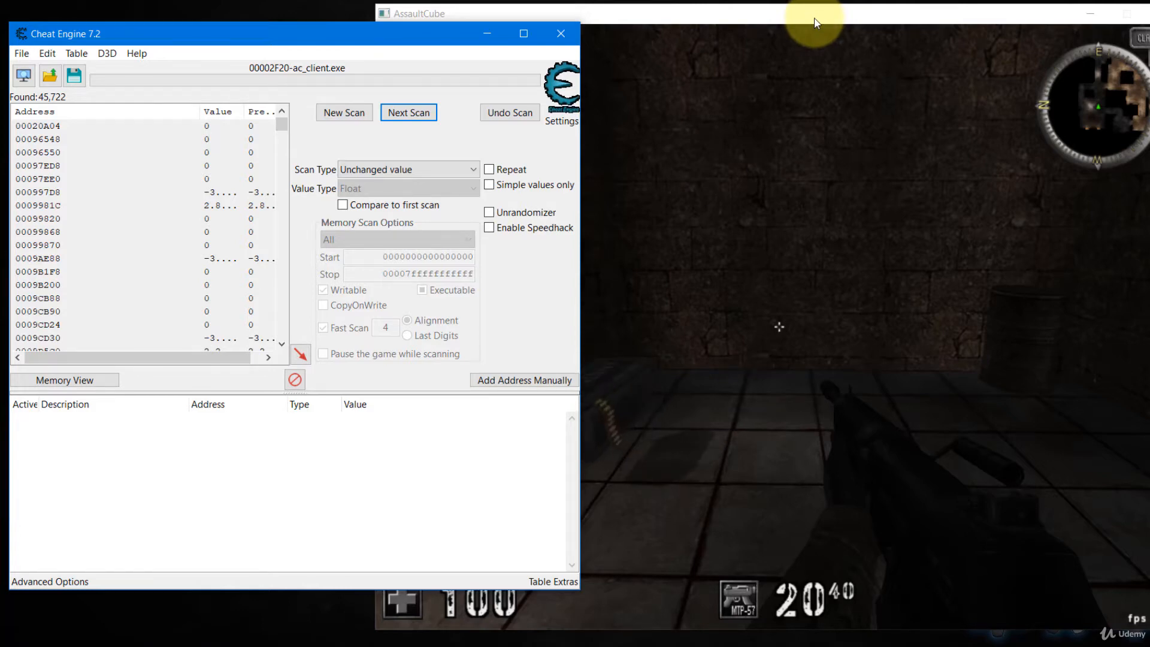
left_click(411, 117)
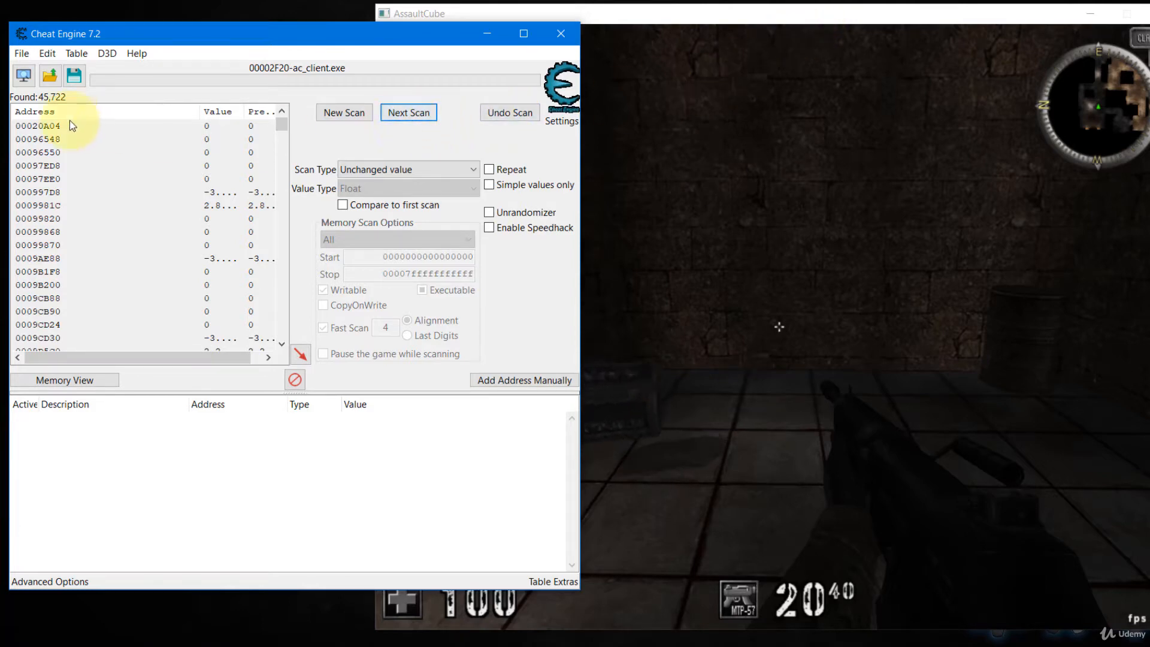
left_click(398, 113)
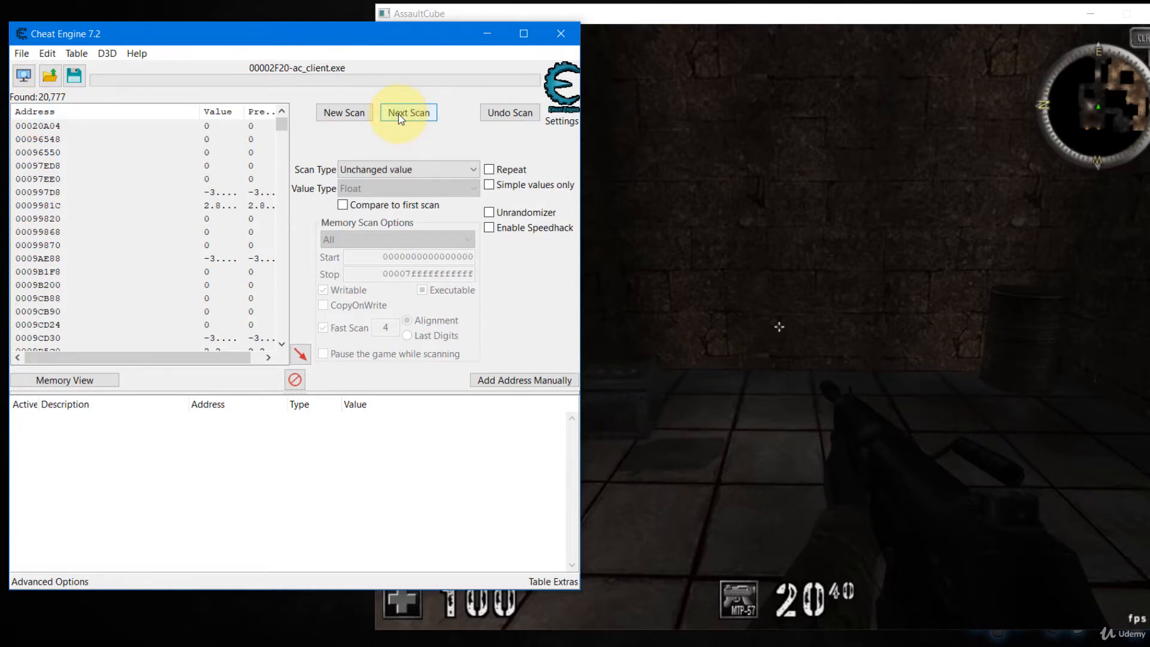
left_click(398, 113)
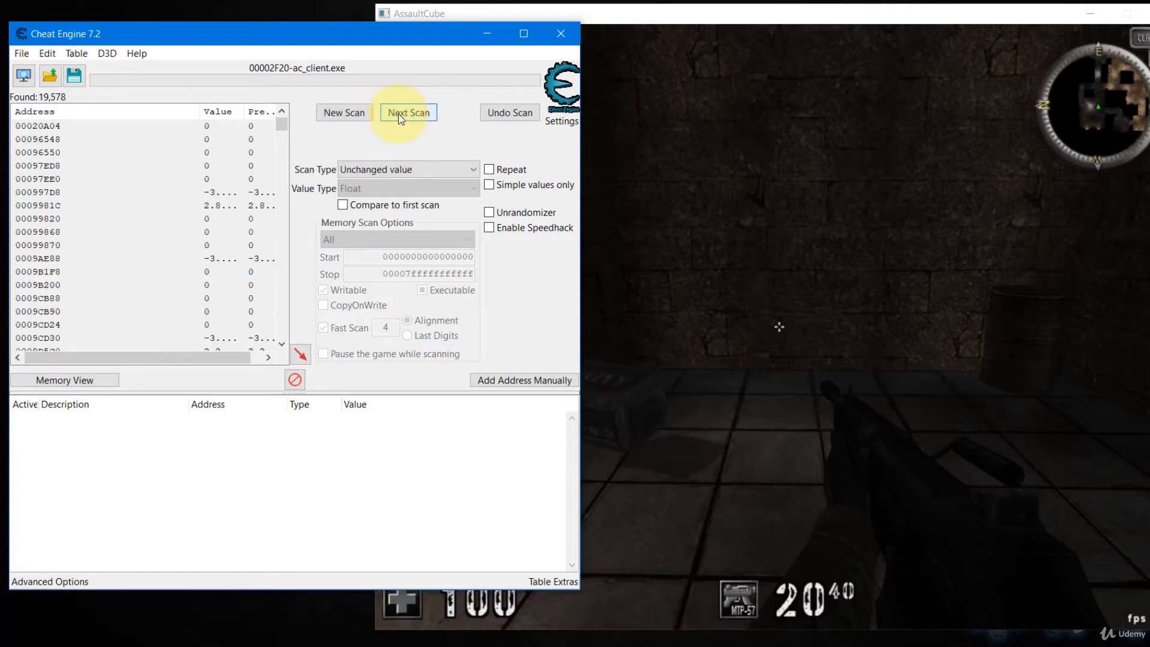
left_click(398, 114)
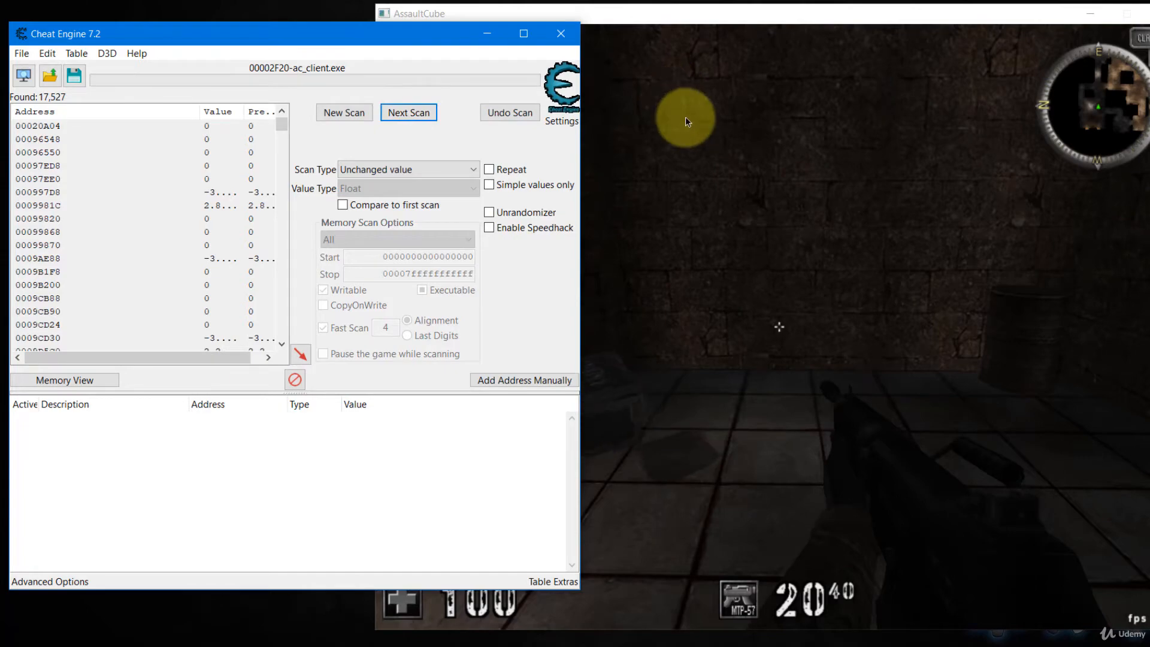
Move the player onto the stone platform in AssaultCube, and run a next scan in Cheat Engine for Increased value.
left_click(686, 117)
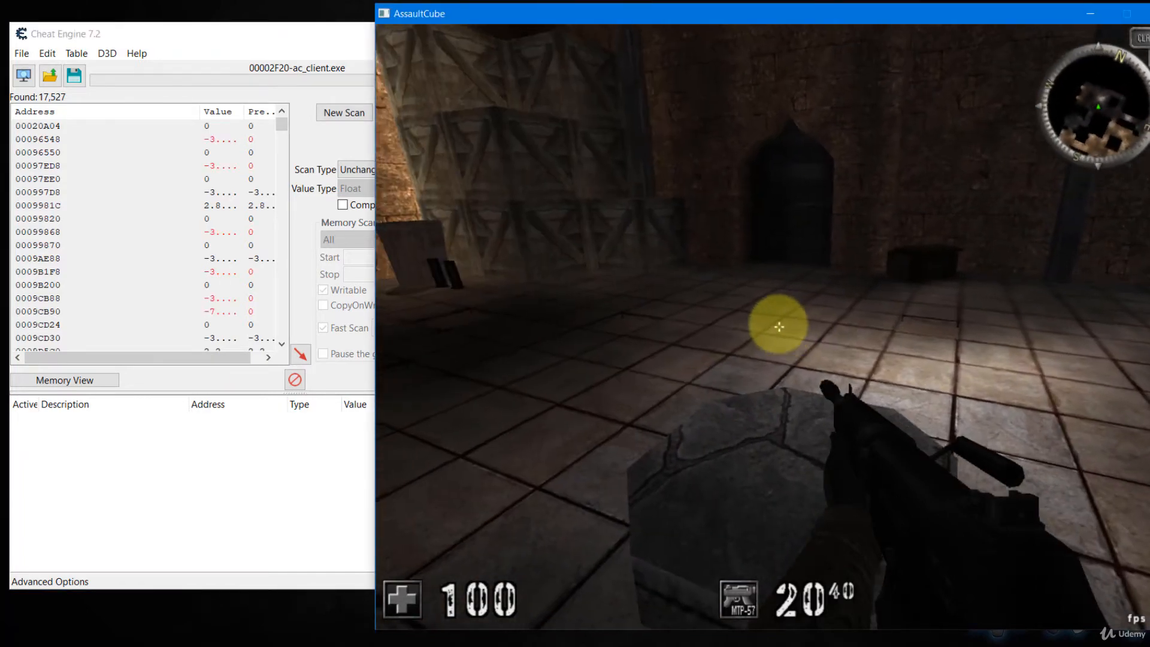
key("w")
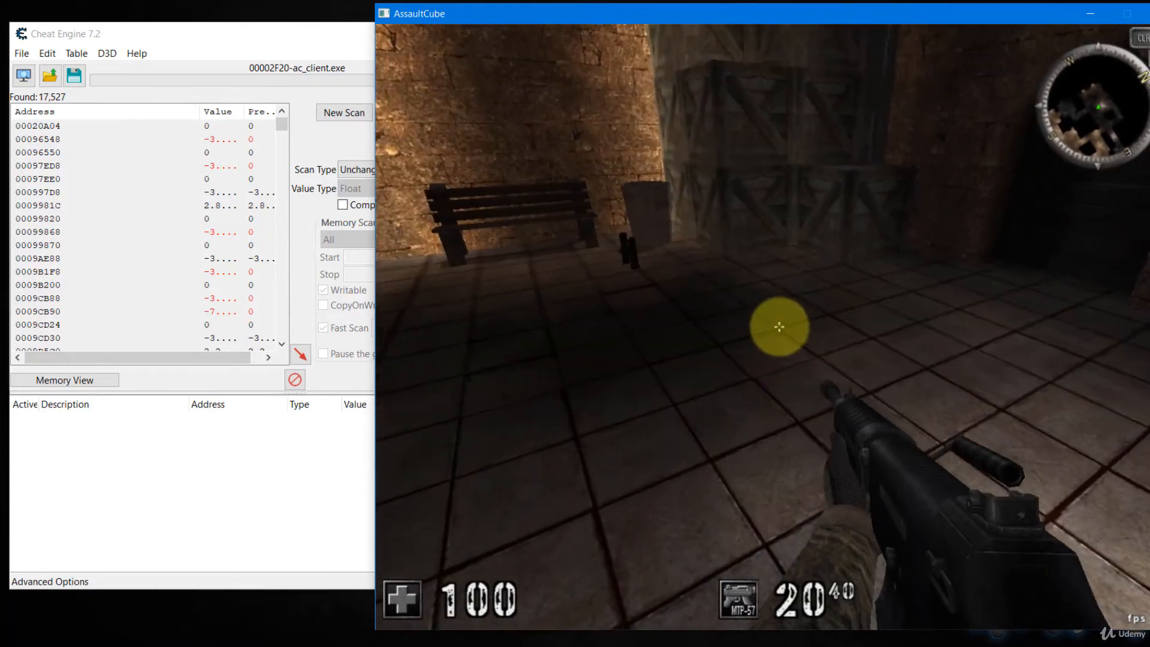
left_click(72, 37)
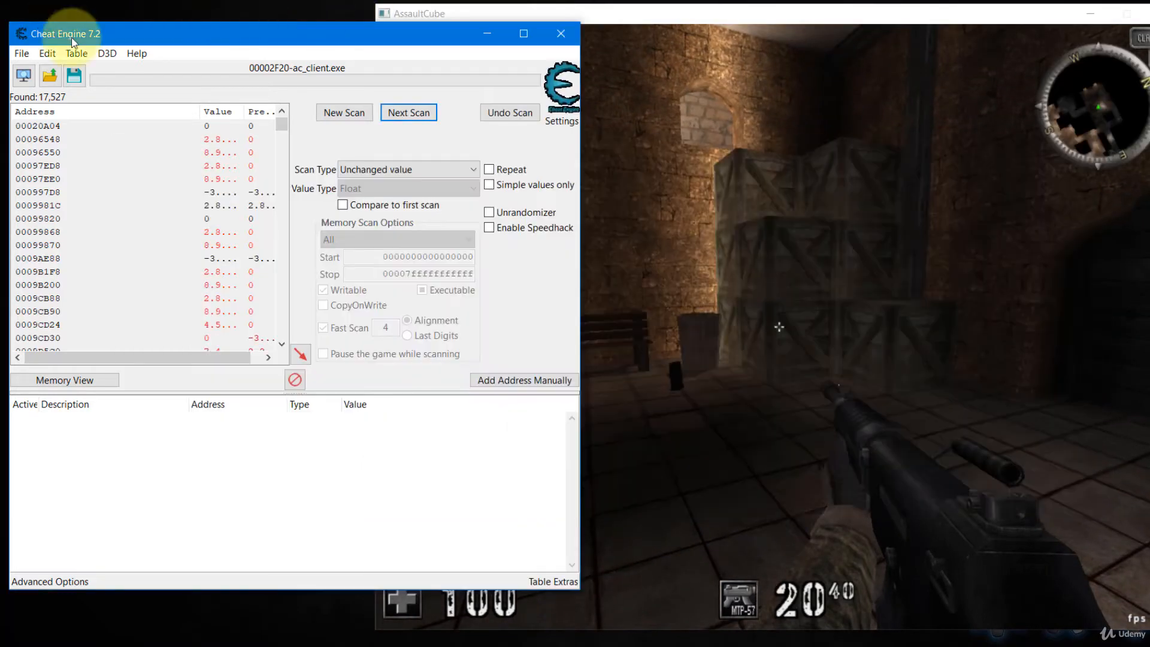
left_click(411, 169)
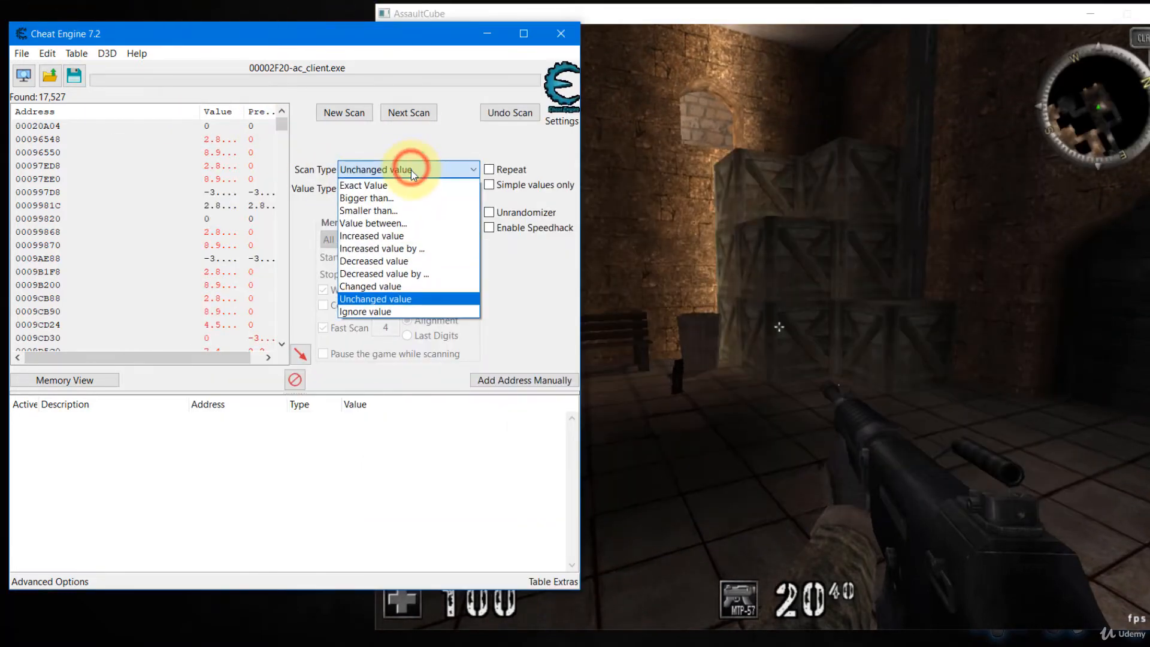
left_click(408, 235)
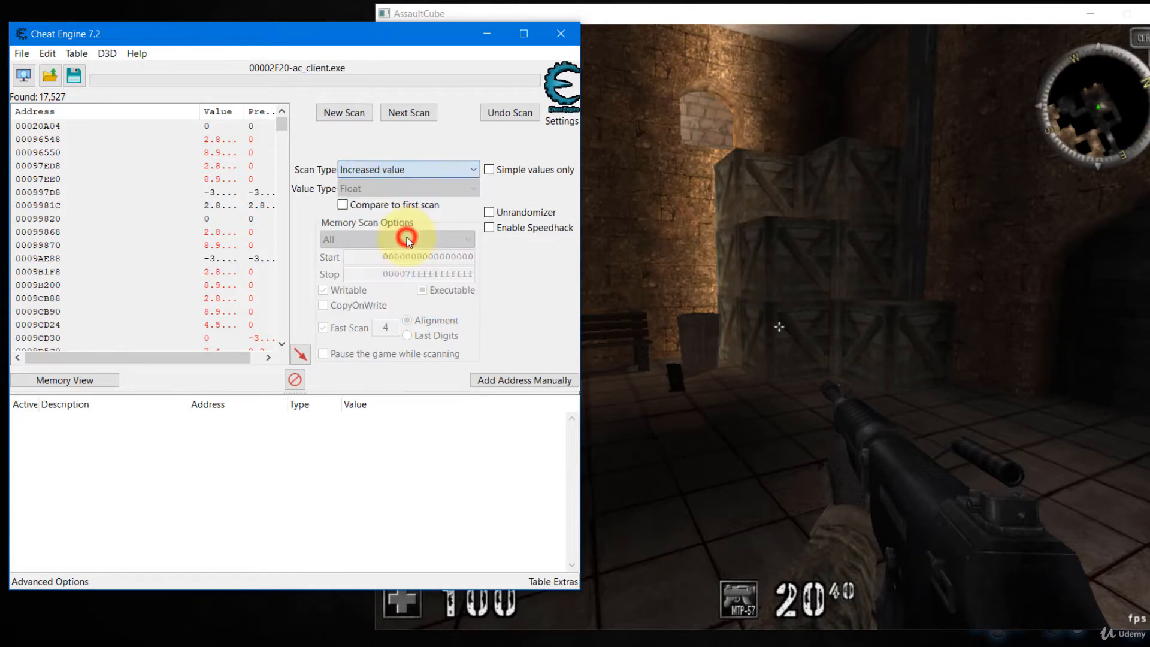
left_click(407, 114)
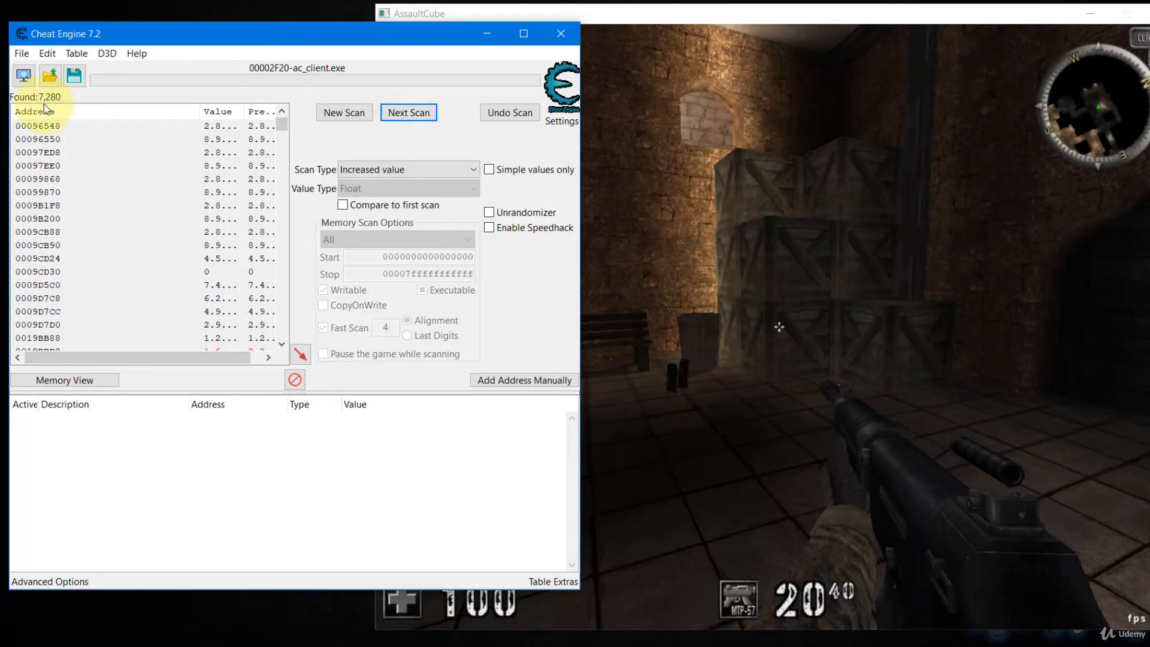
Move the player down to the floor near the bench in AssaultCube, and run a next scan in Cheat Engine for Decreased value.
right_click(685, 19)
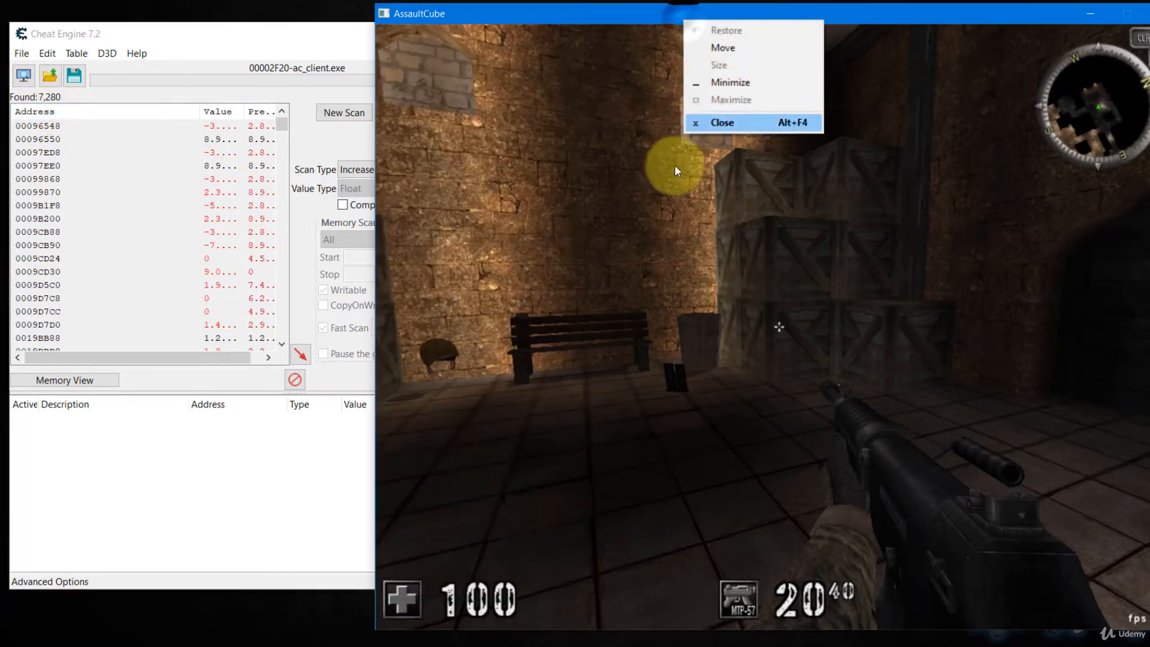
left_click(613, 260)
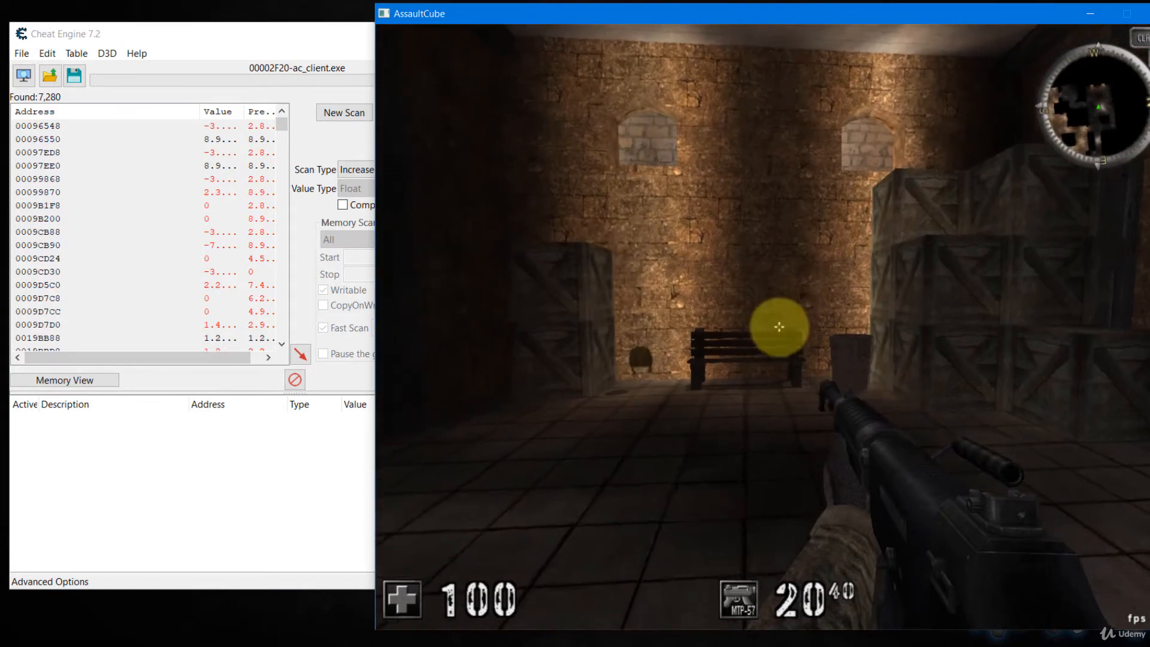
key("w")
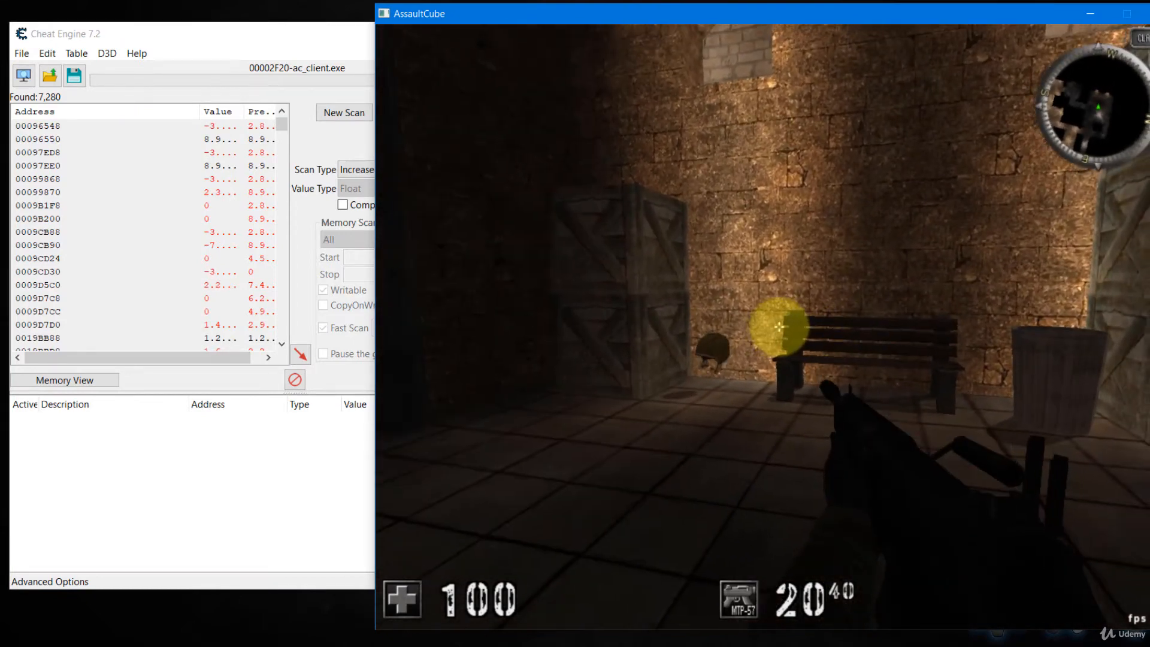
key("alt+Tab")
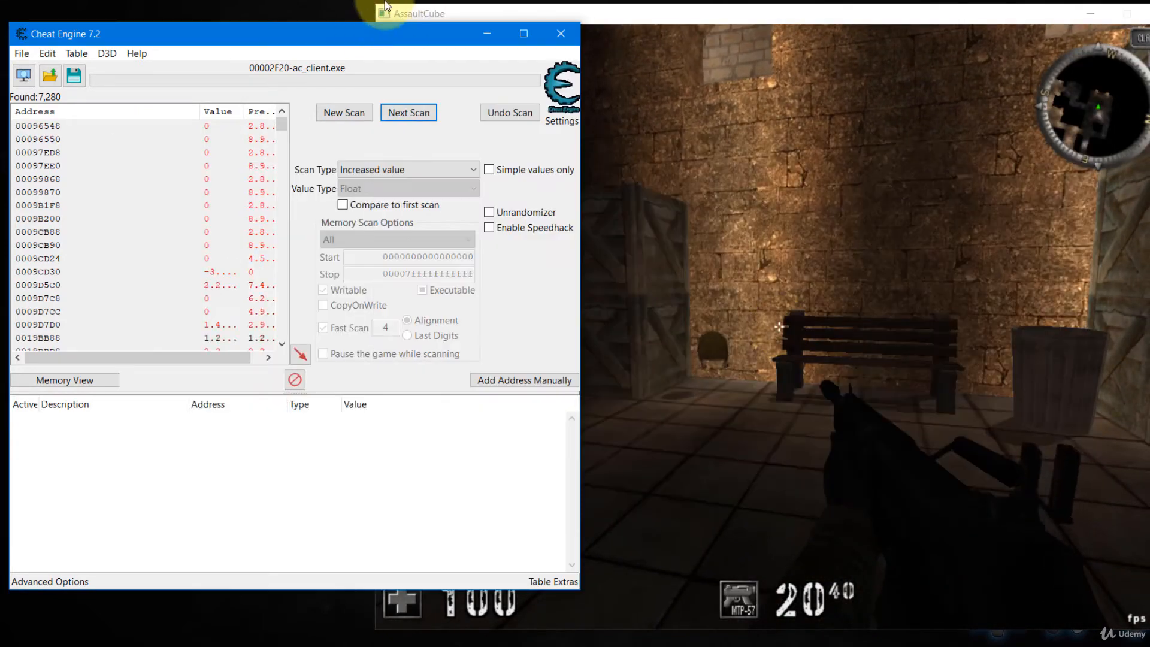
left_click(393, 170)
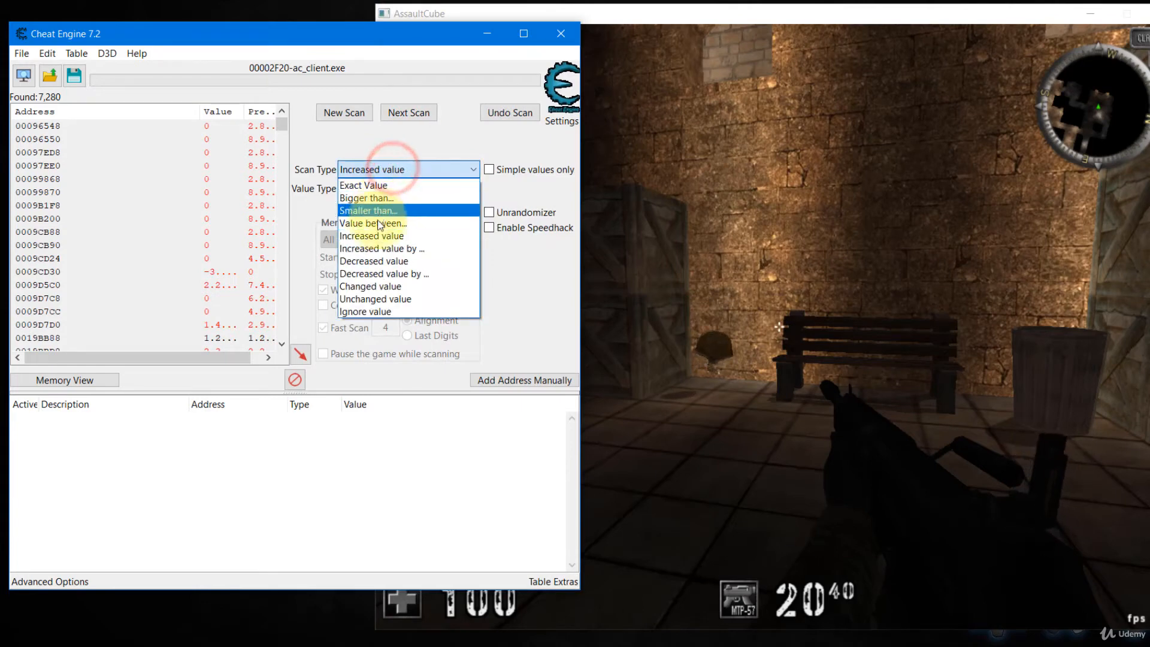
left_click(386, 262)
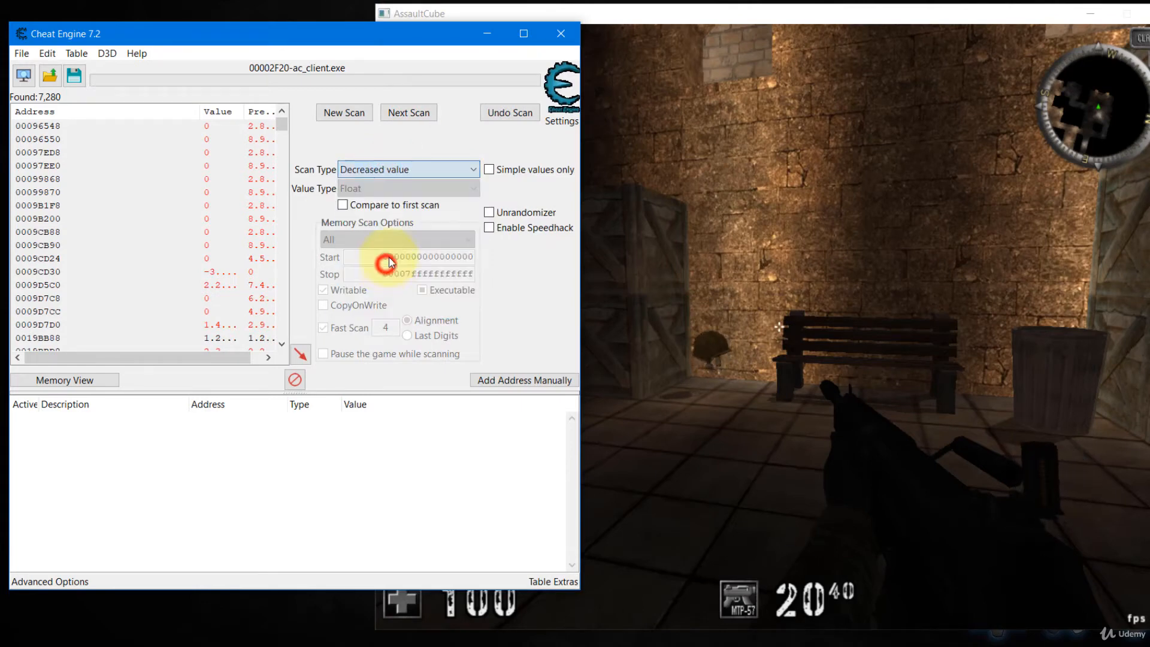
left_click(408, 113)
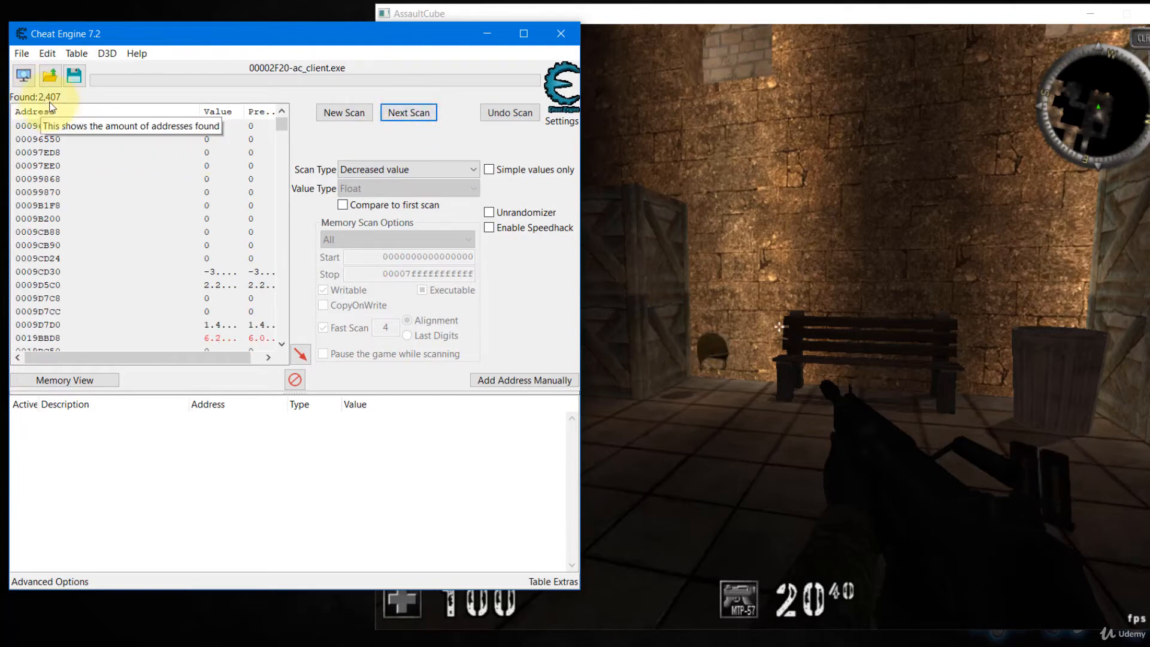
Move the player along the same floor level to the stairs in AssaultCube, and run three next scans in Cheat Engine for Unchanged value.
right_click(643, 21)
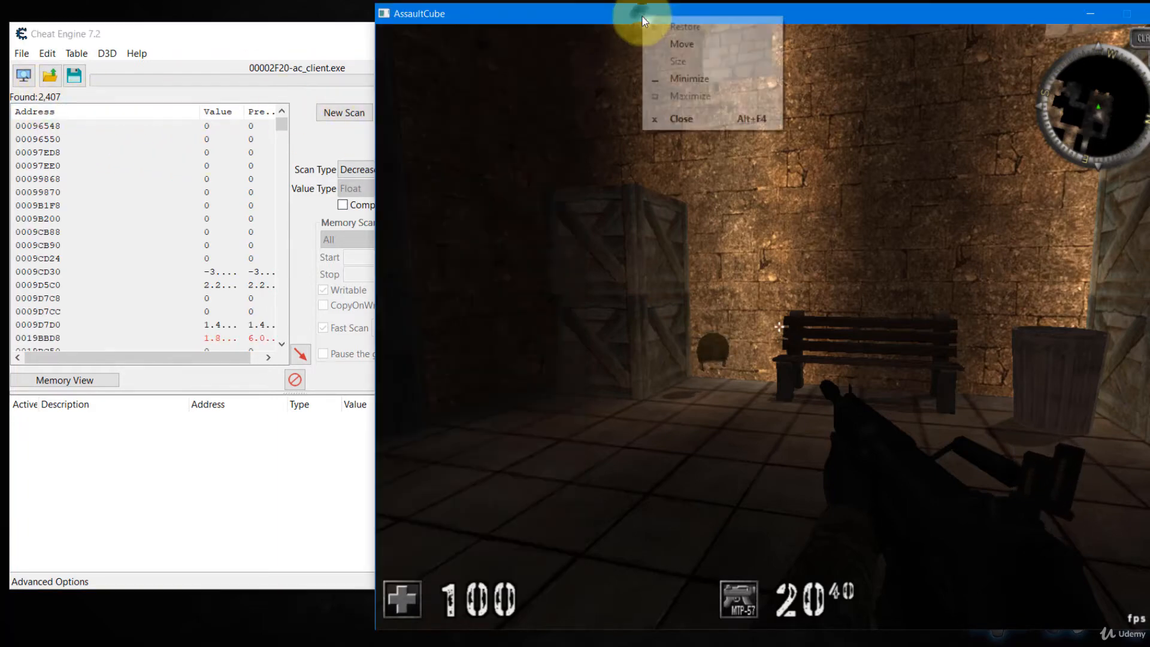
left_click(583, 258)
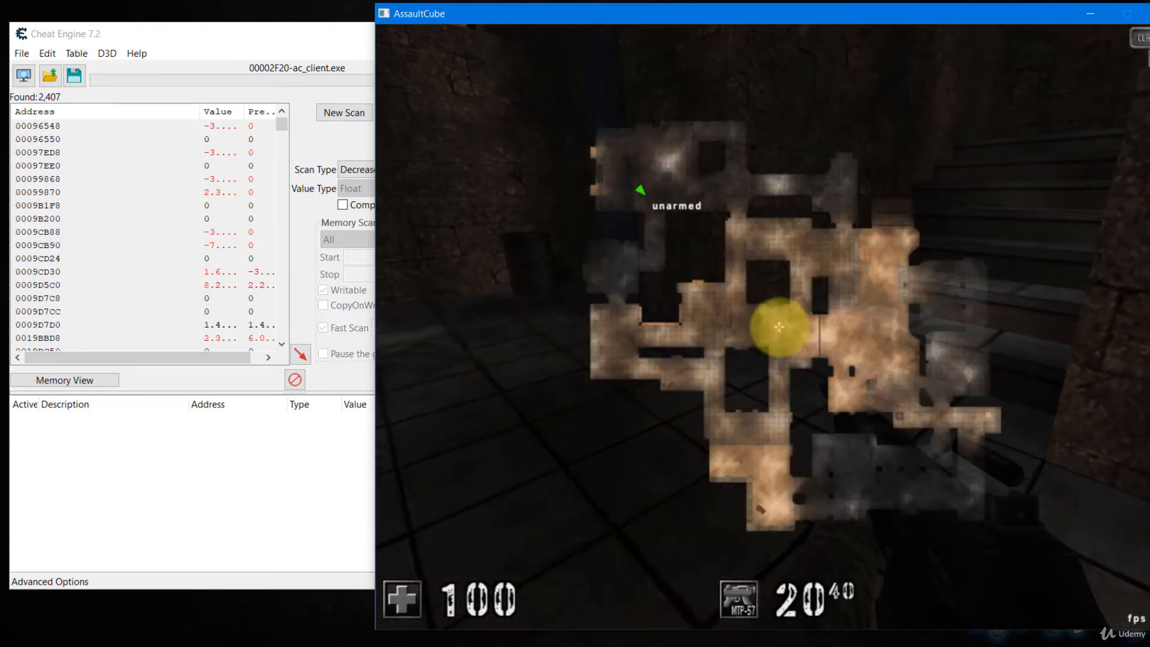
left_click(389, 33)
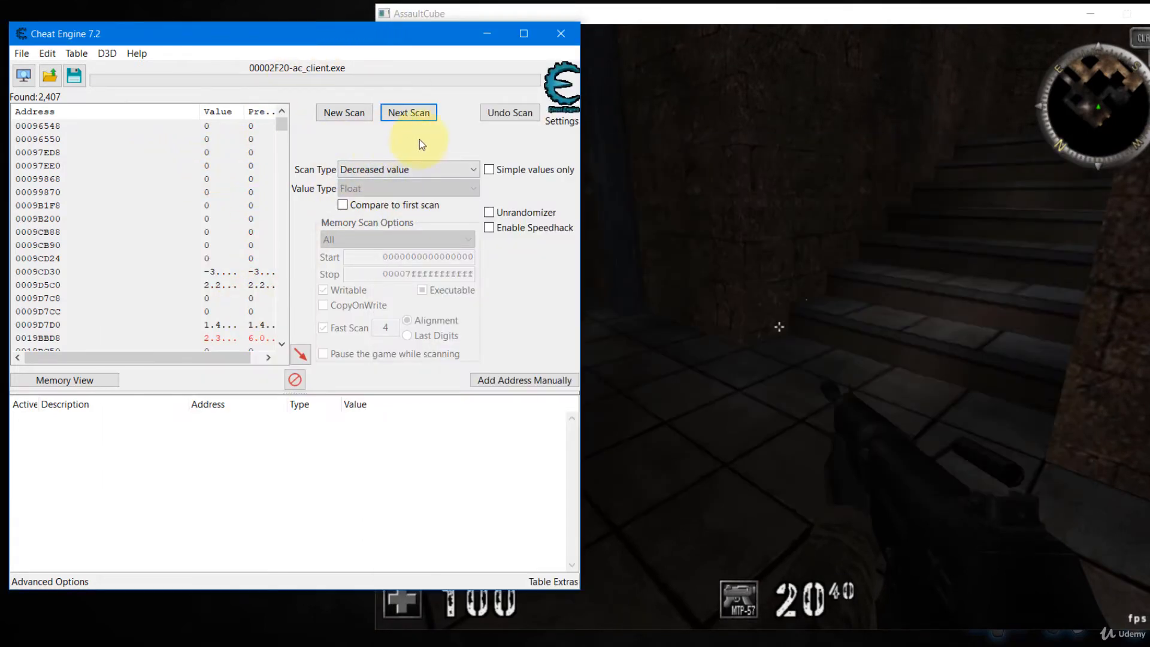
left_click(428, 170)
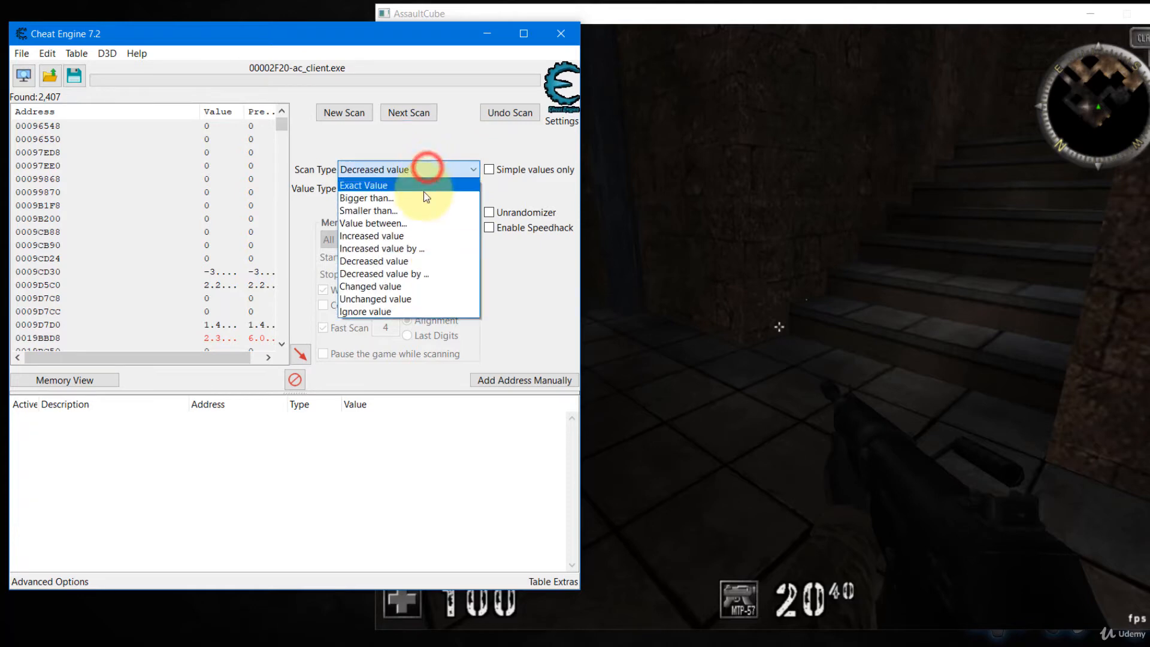
left_click(421, 300)
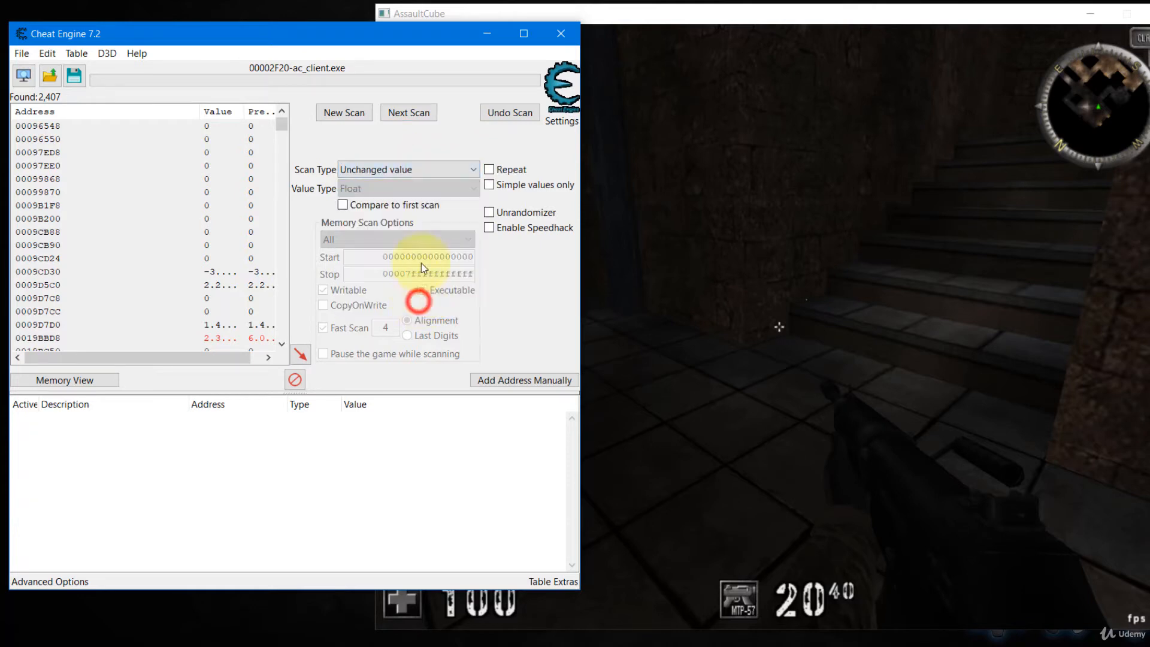
left_click(406, 114)
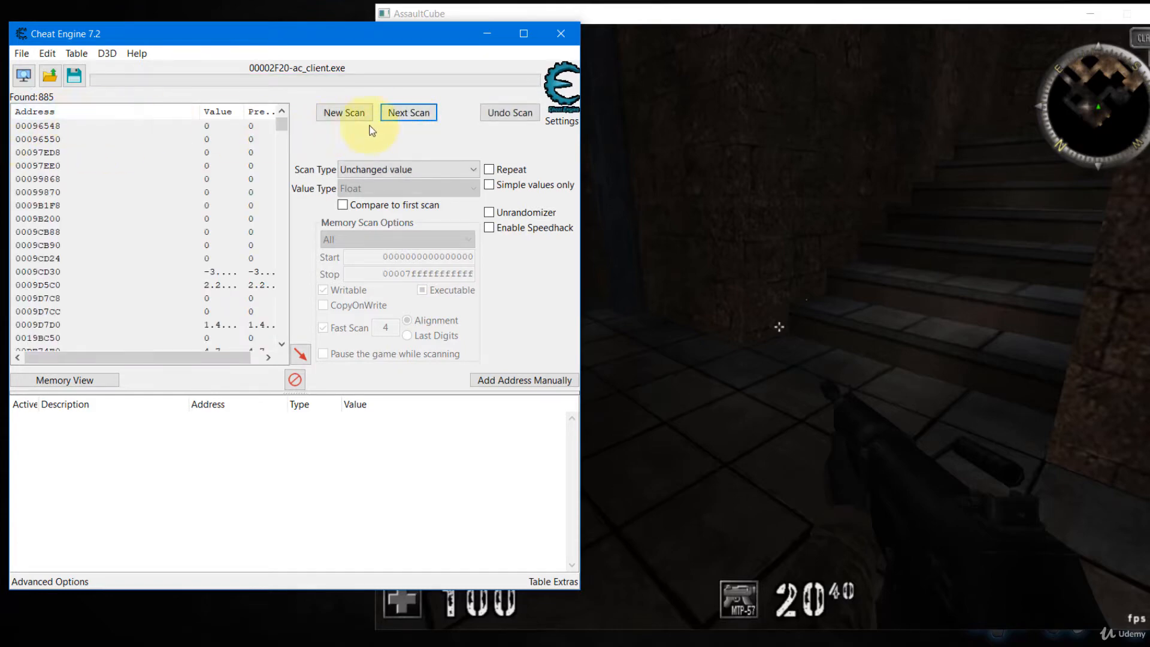
left_click(419, 114)
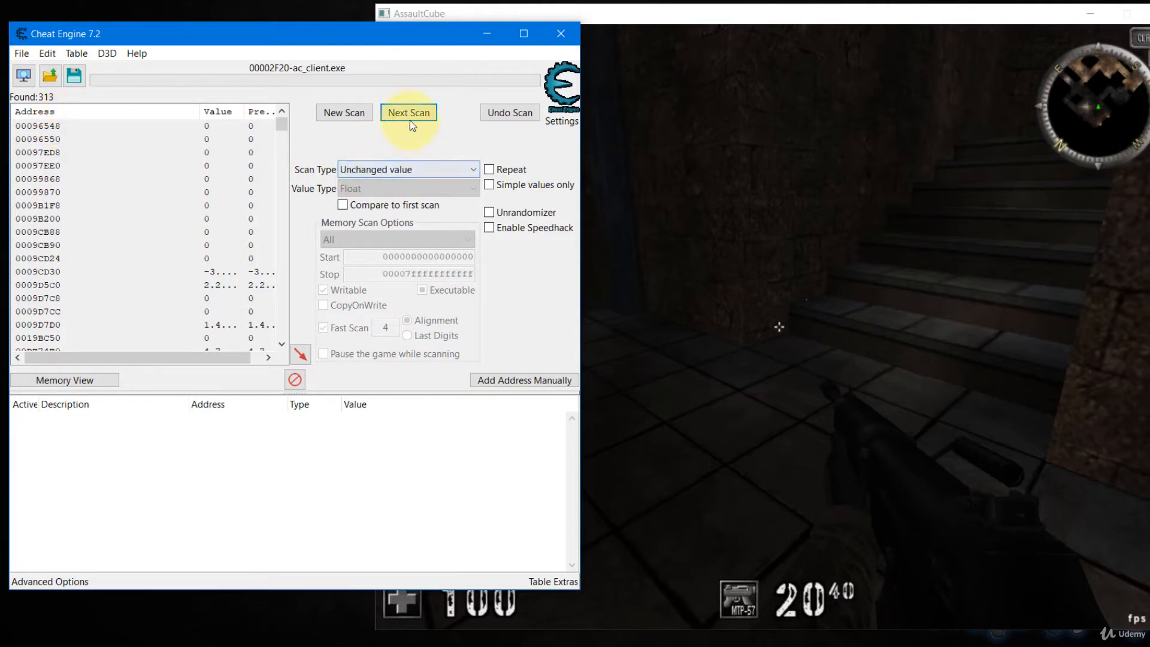
left_click(408, 114)
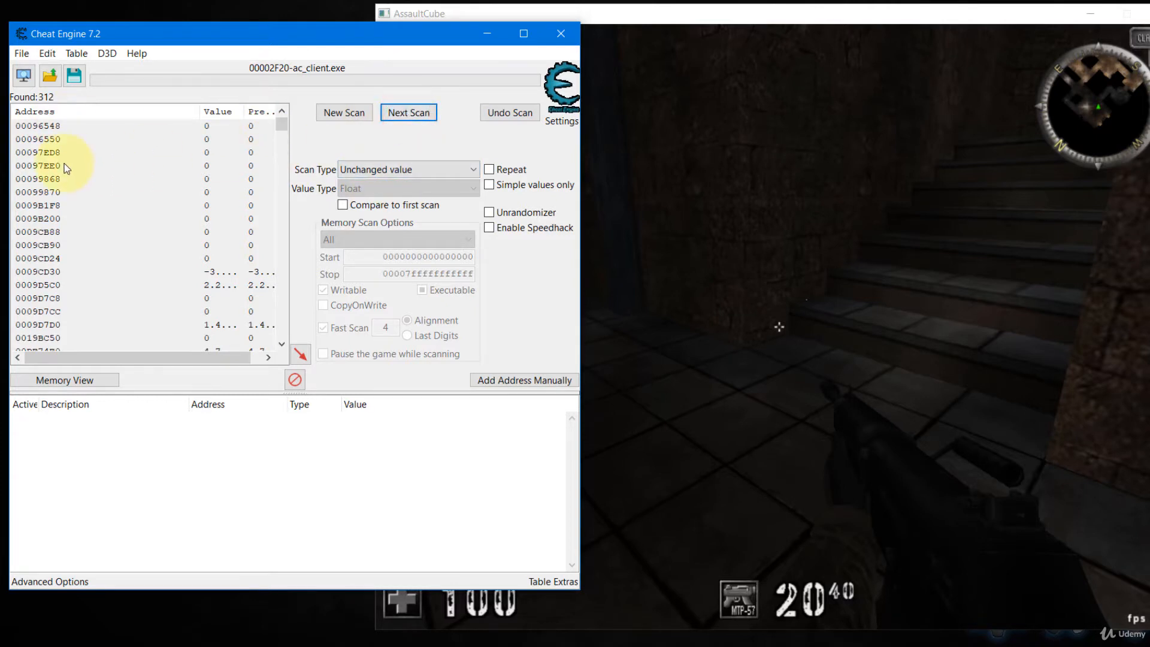
Return to AssaultCube, move the player up onto the stone platform again, and run a next scan in Cheat Engine for Increased value.
left_click(649, 229)
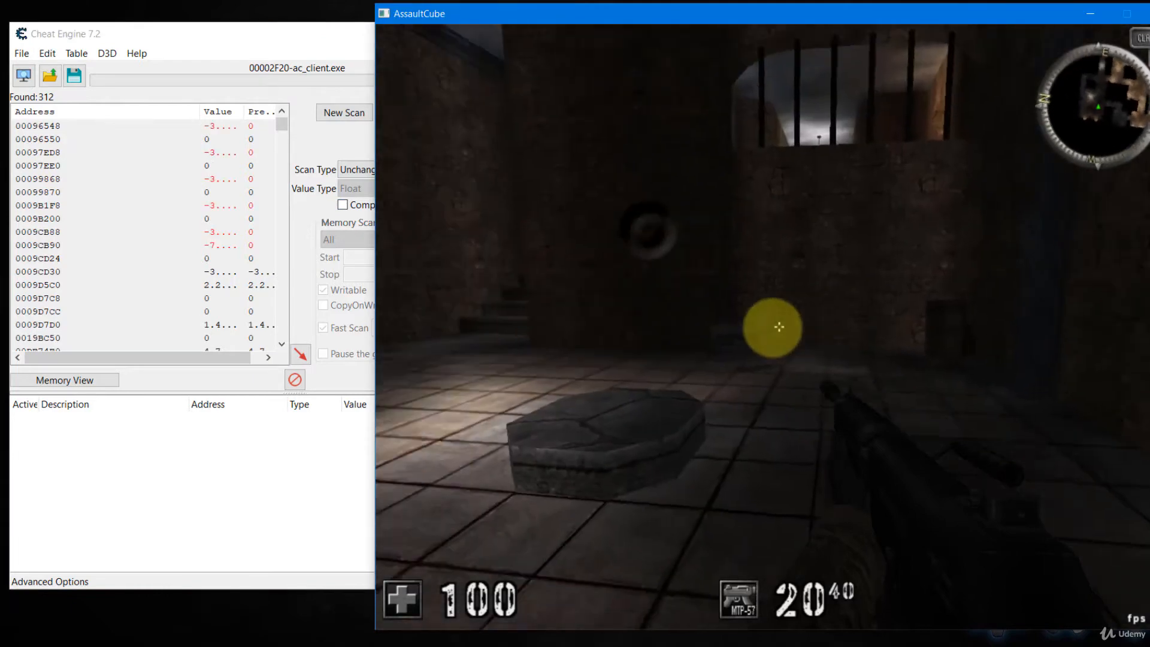
key("w")
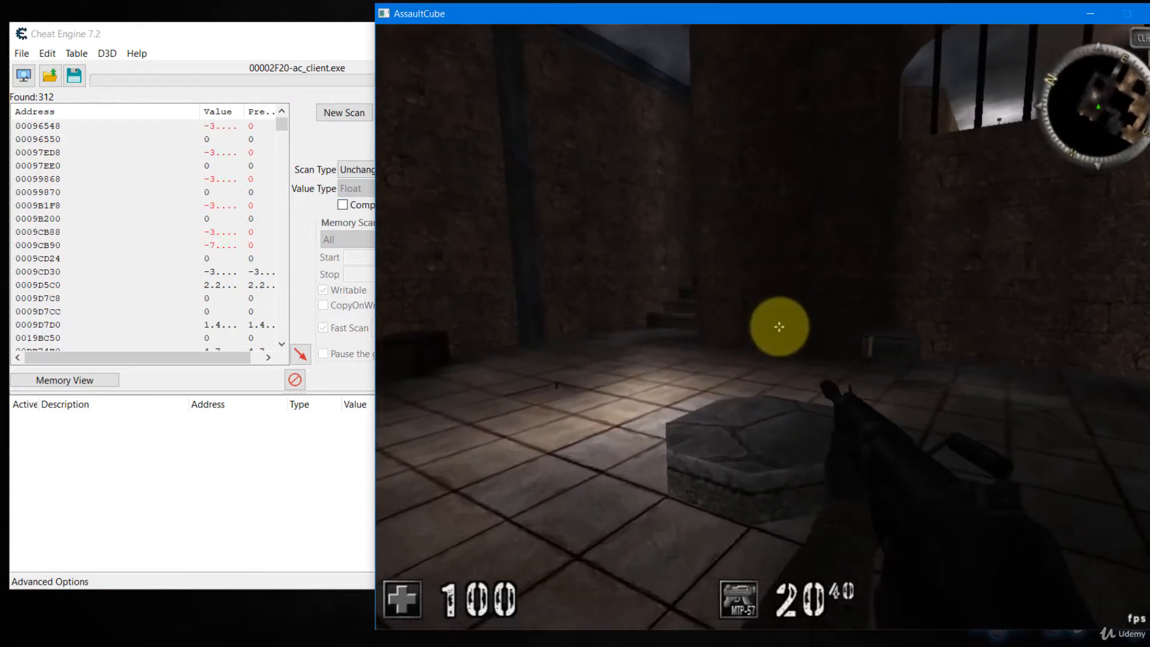
key("w")
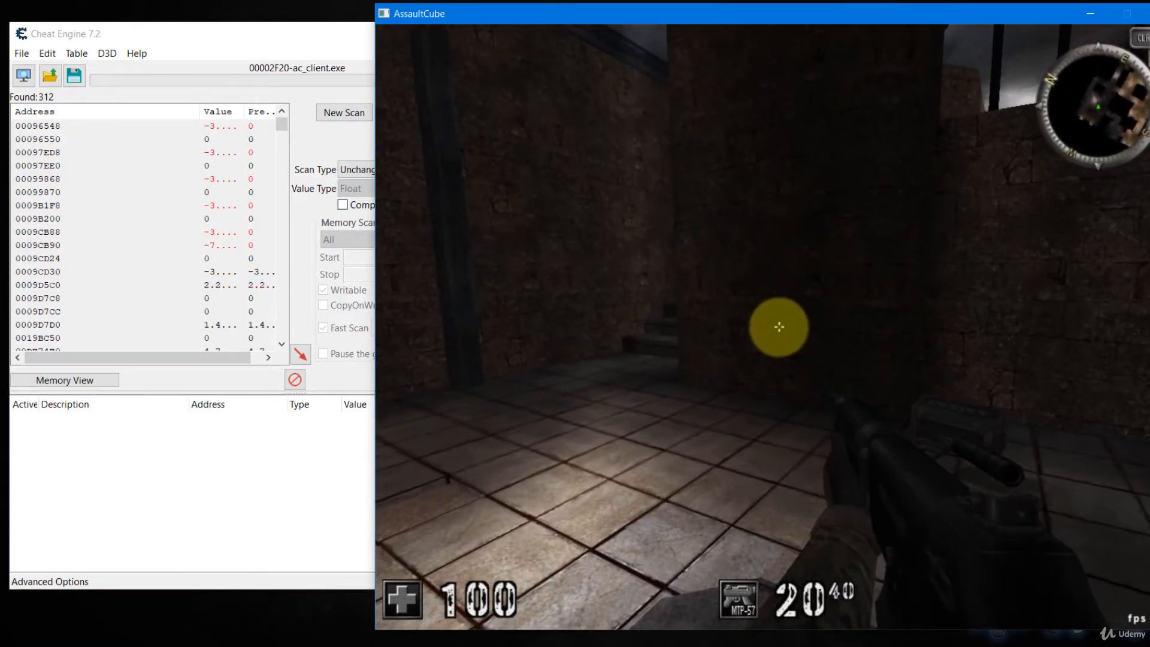
key("w")
key("alt+Tab")
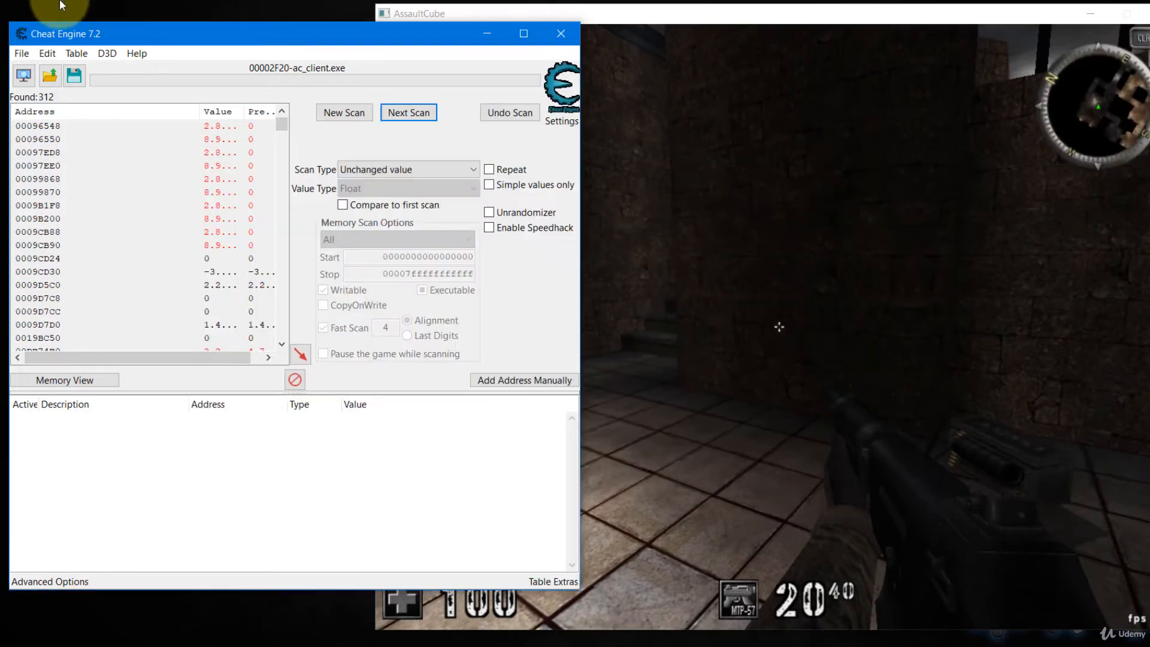
left_click(394, 171)
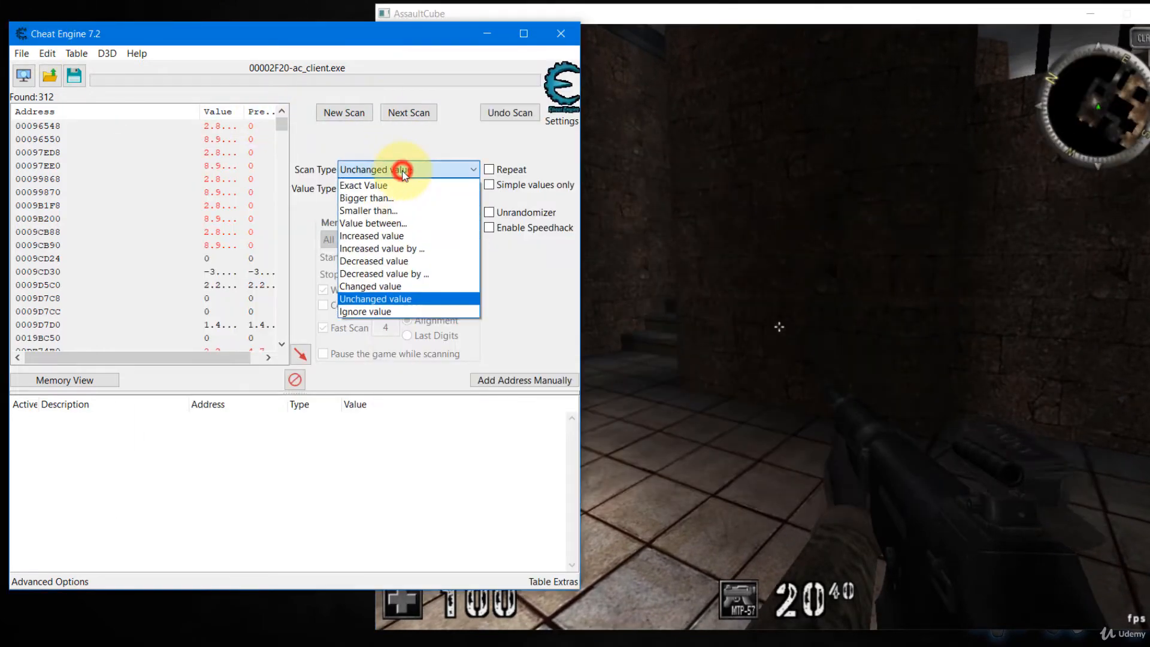
left_click(415, 238)
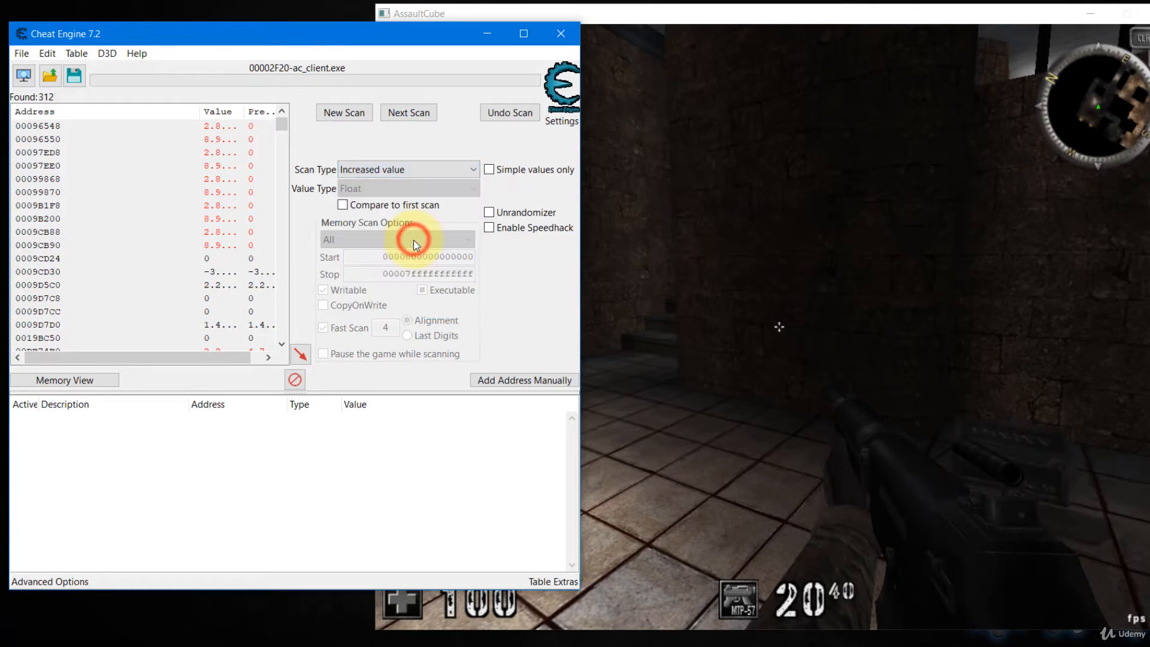
left_click(408, 113)
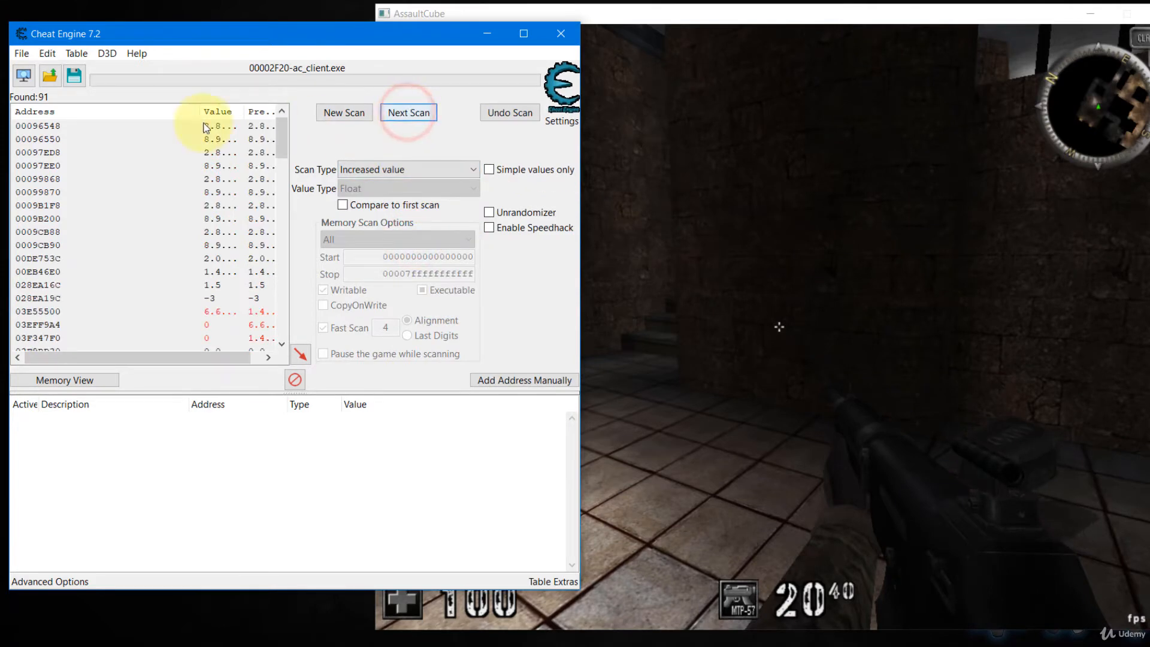
Move the player off the stone platform onto the tiled floor in AssaultCube, and run a next scan in Cheat Engine for Decreased value.
left_click(660, 36)
right_click(667, 17)
left_click(616, 244)
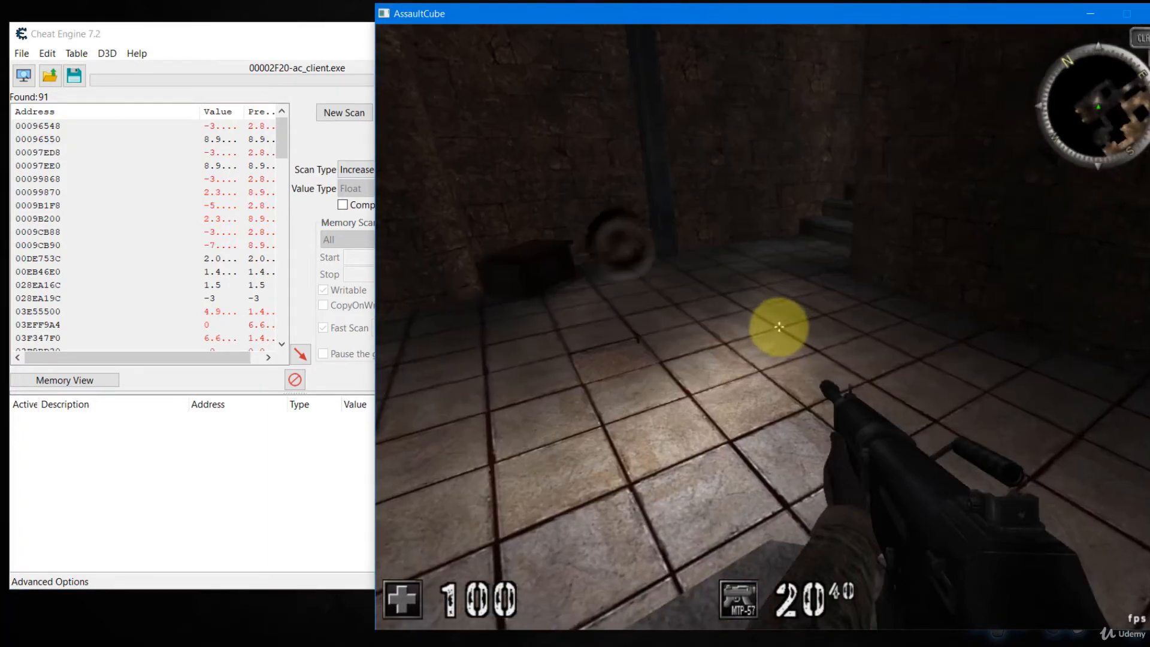
key("w")
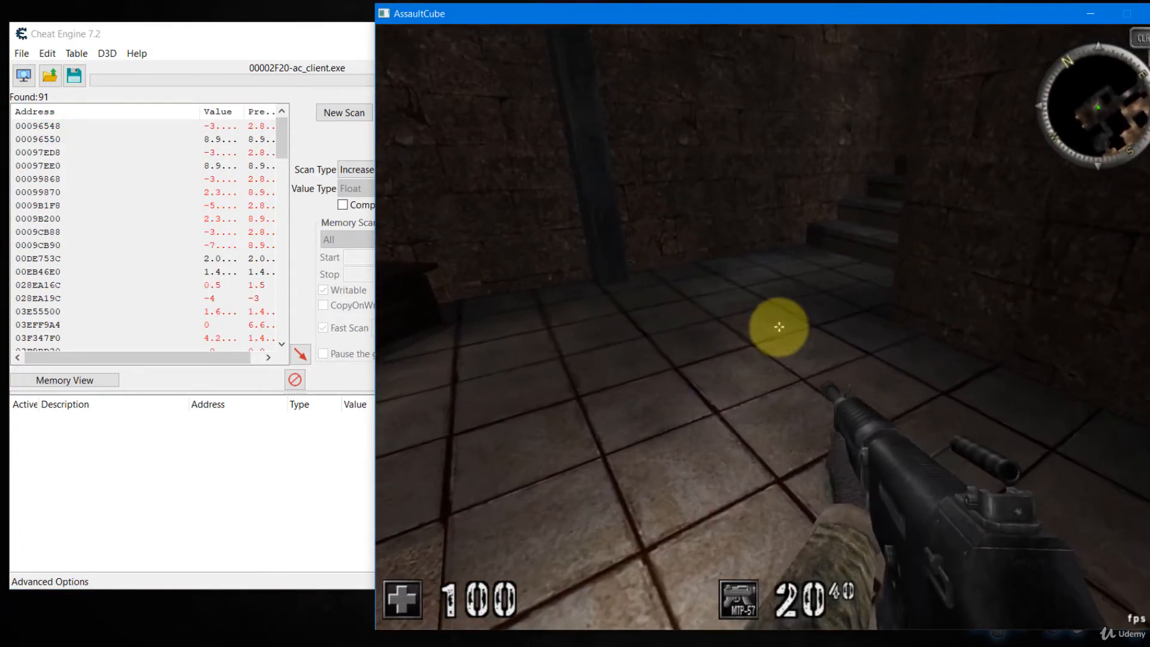
key("alt+Tab")
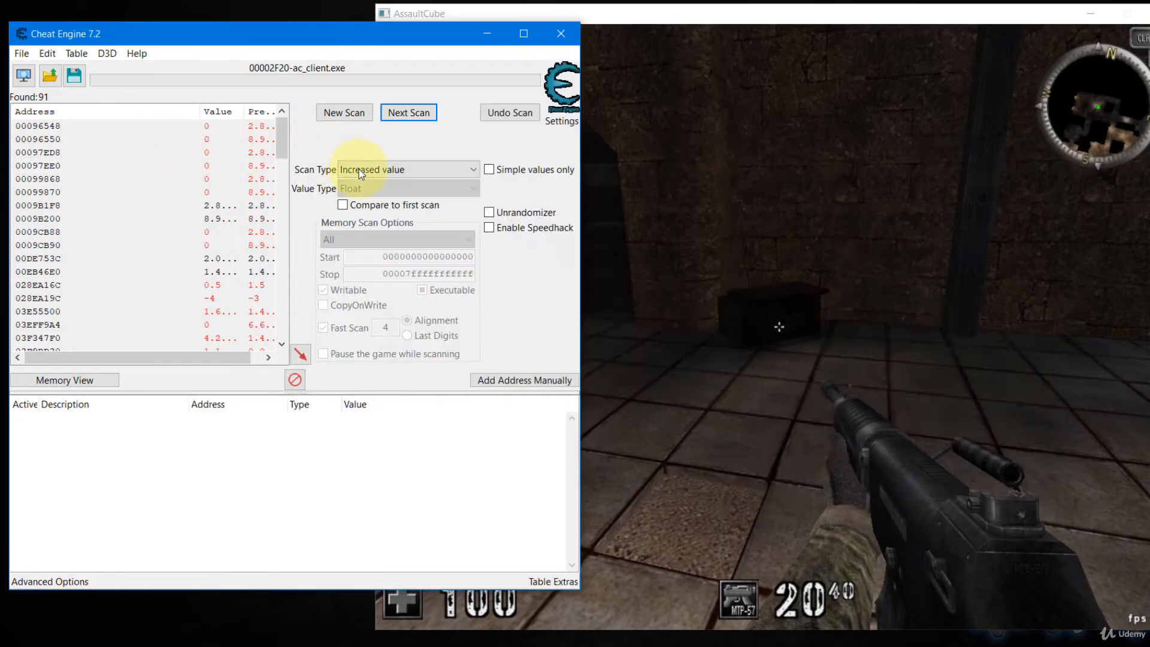
left_click(406, 170)
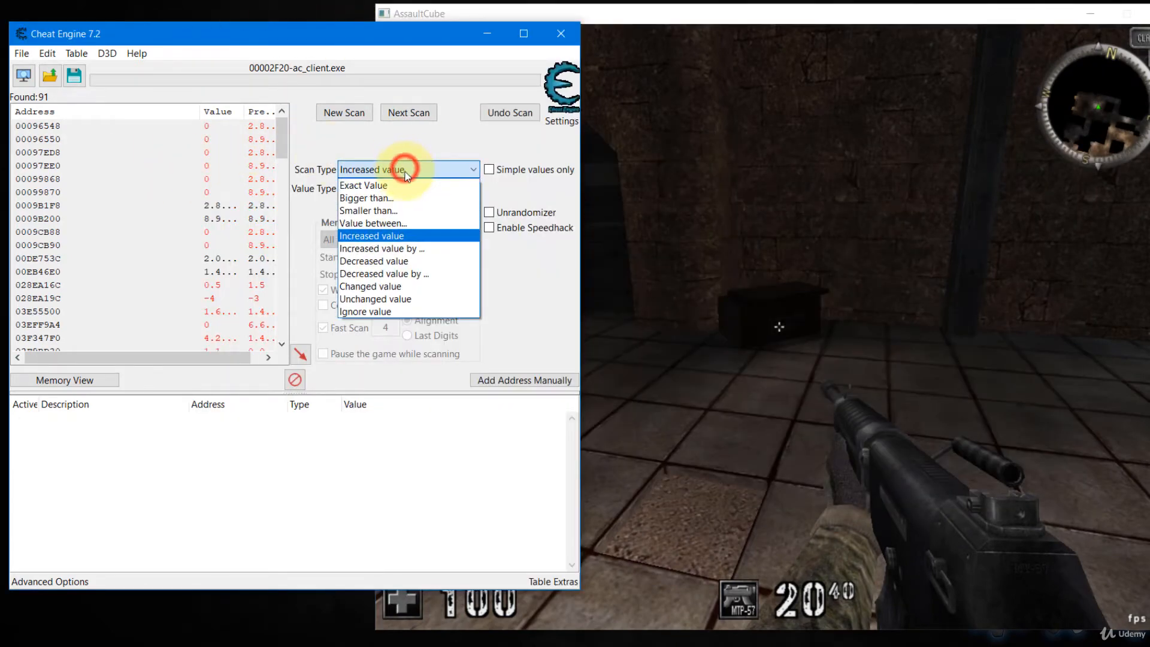
left_click(423, 260)
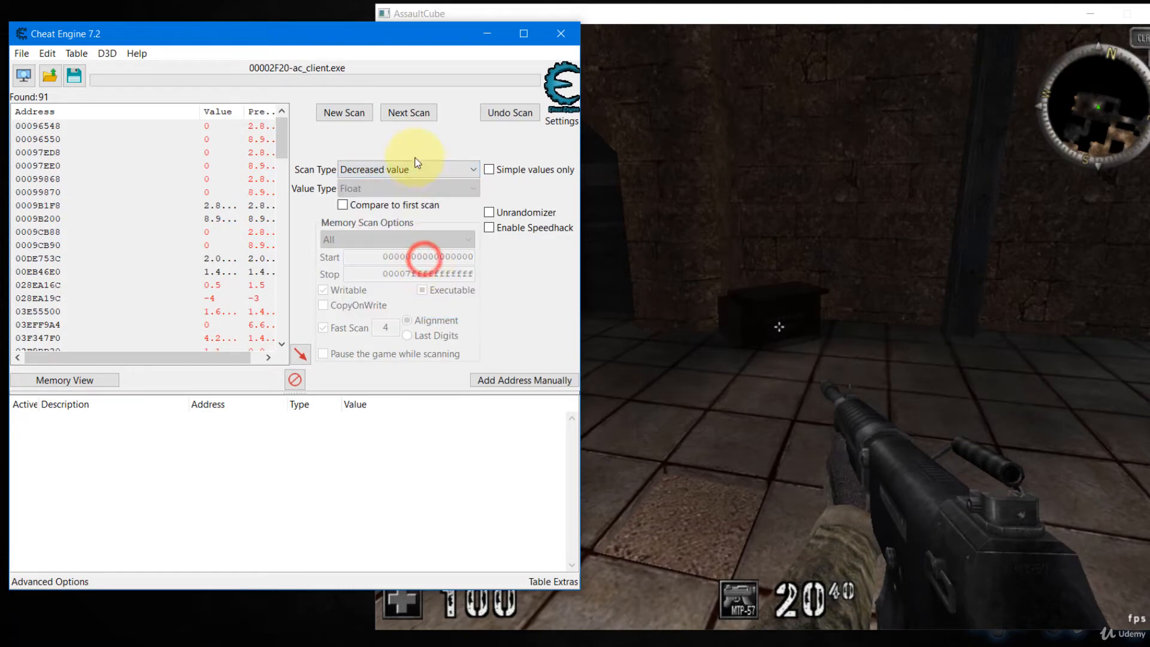
left_click(407, 114)
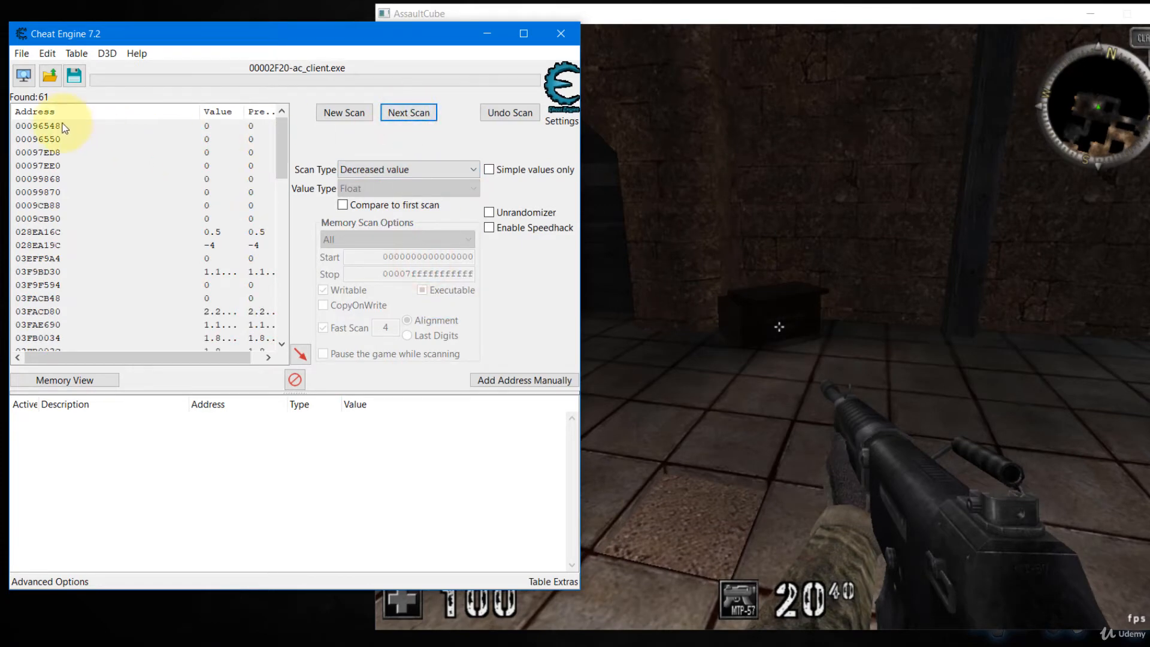
Move the player along the same floor level toward the bench in AssaultCube, and run a next scan in Cheat Engine for Unchanged value.
left_click(714, 246)
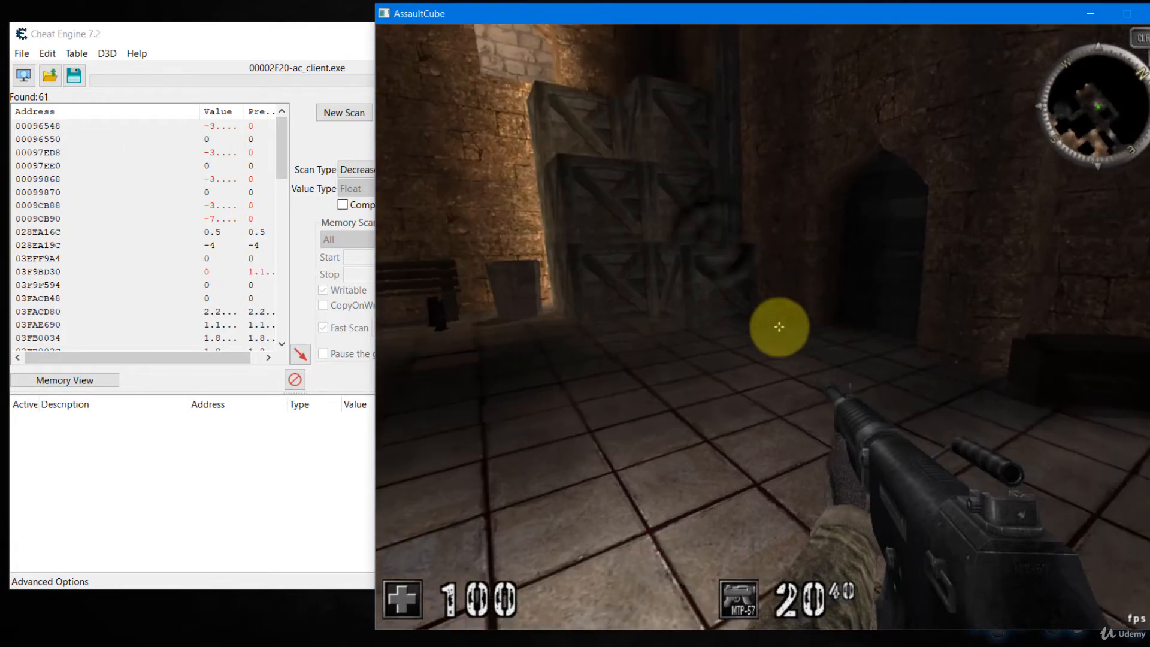
key("m")
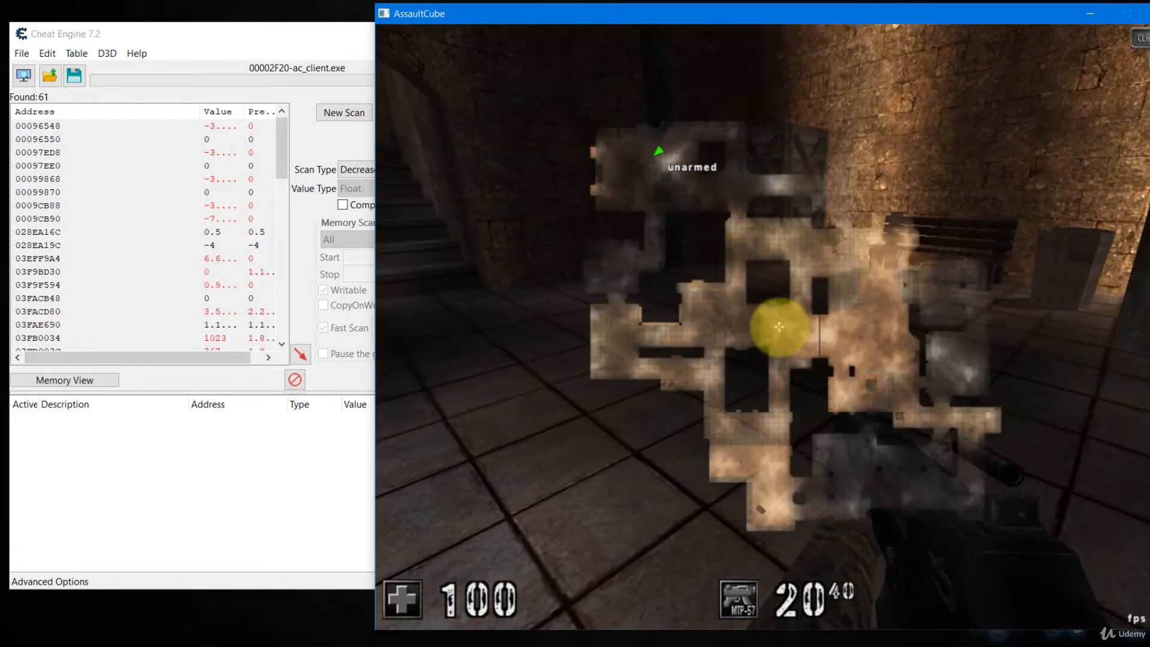
key("alt+Tab")
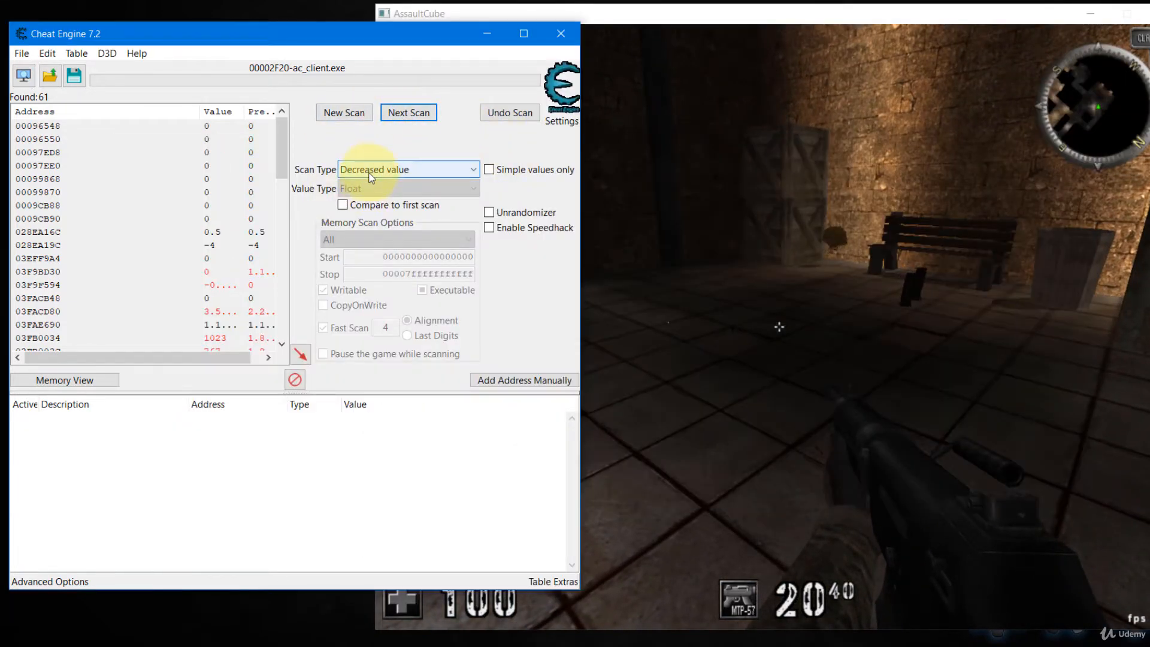
left_click(370, 173)
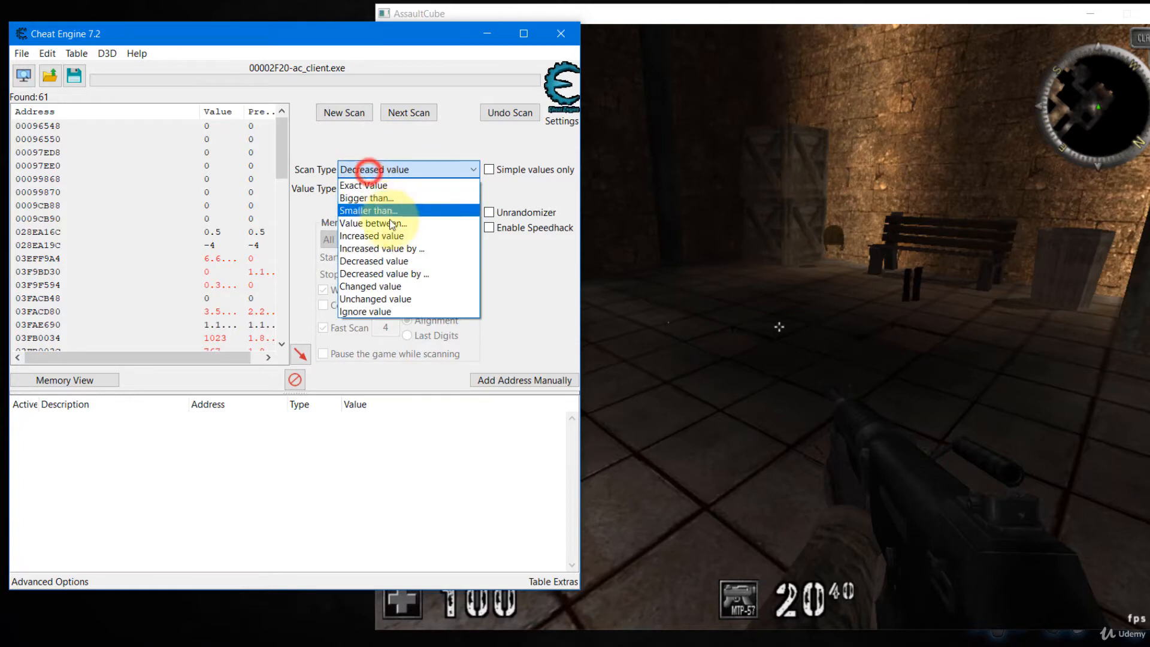
left_click(425, 300)
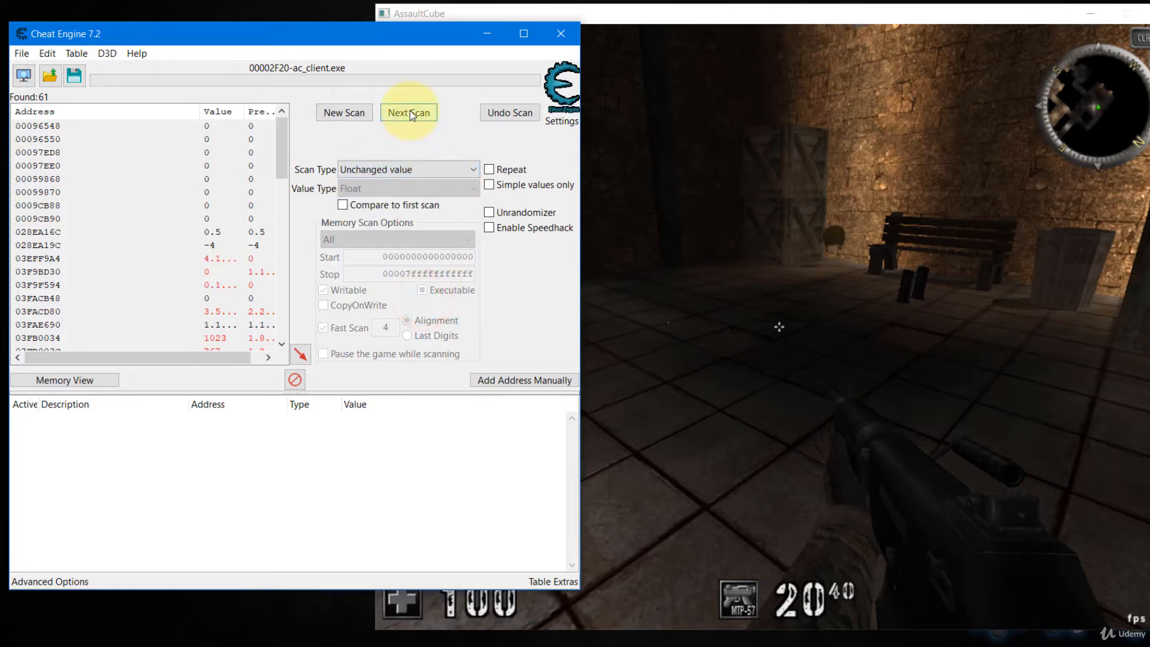
left_click(410, 112)
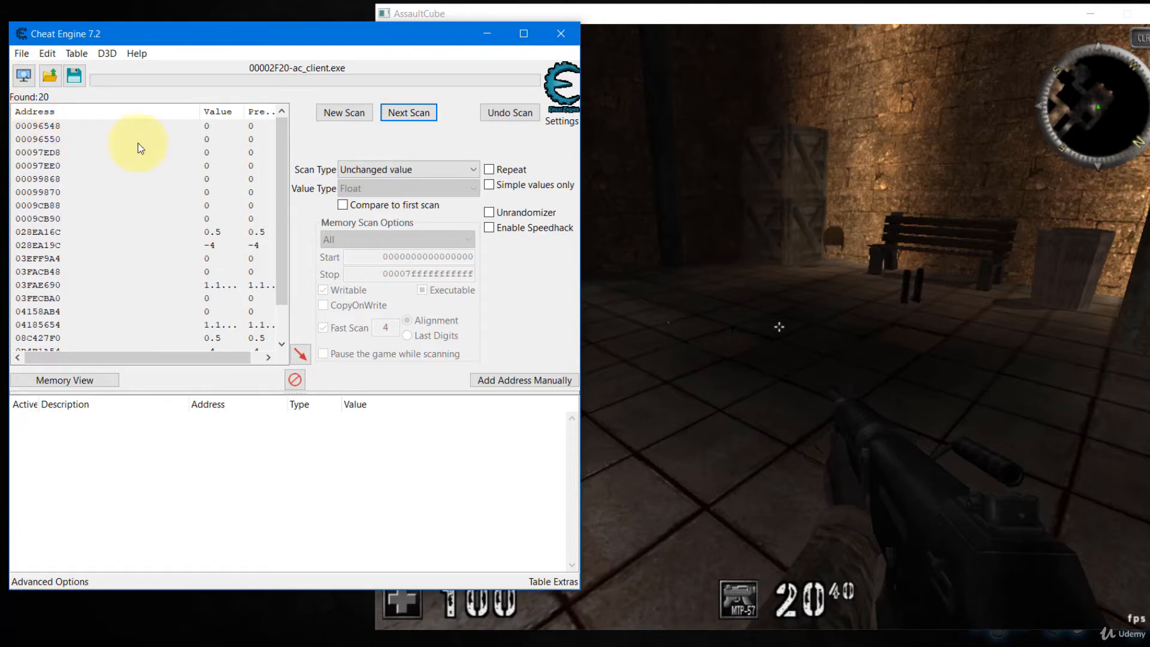
Add all found addresses from the scan results to the address list, and enlarge the Cheat Engine window.
left_click(60, 128)
scroll(141, 232, "down", 1)
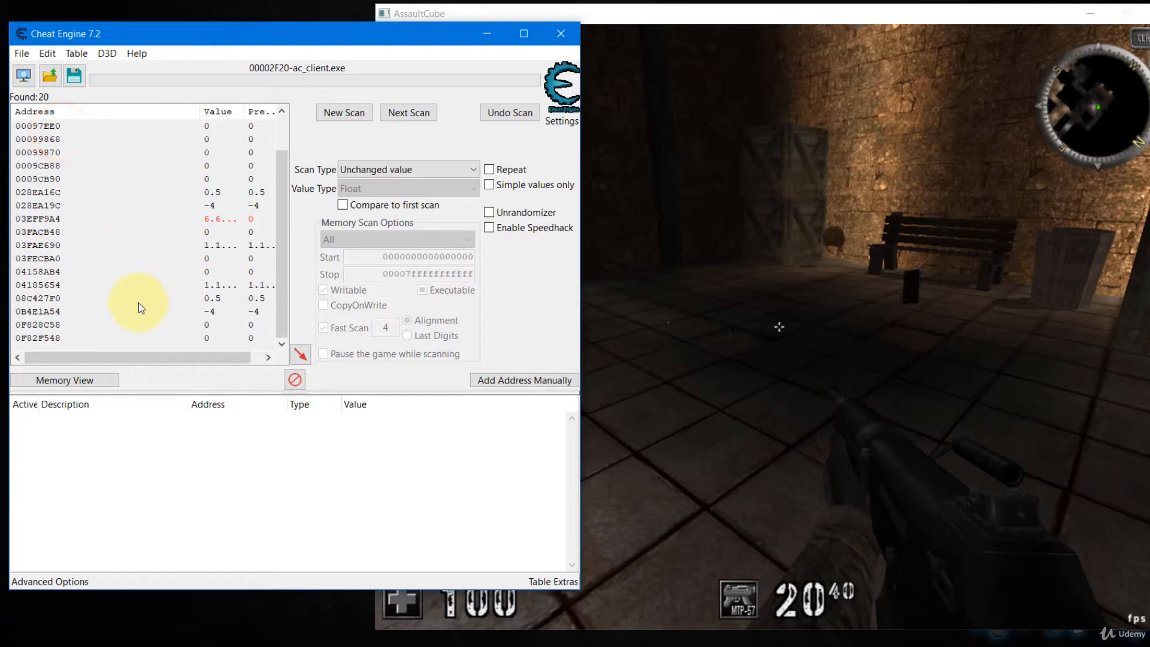
left_click(103, 337, "shift")
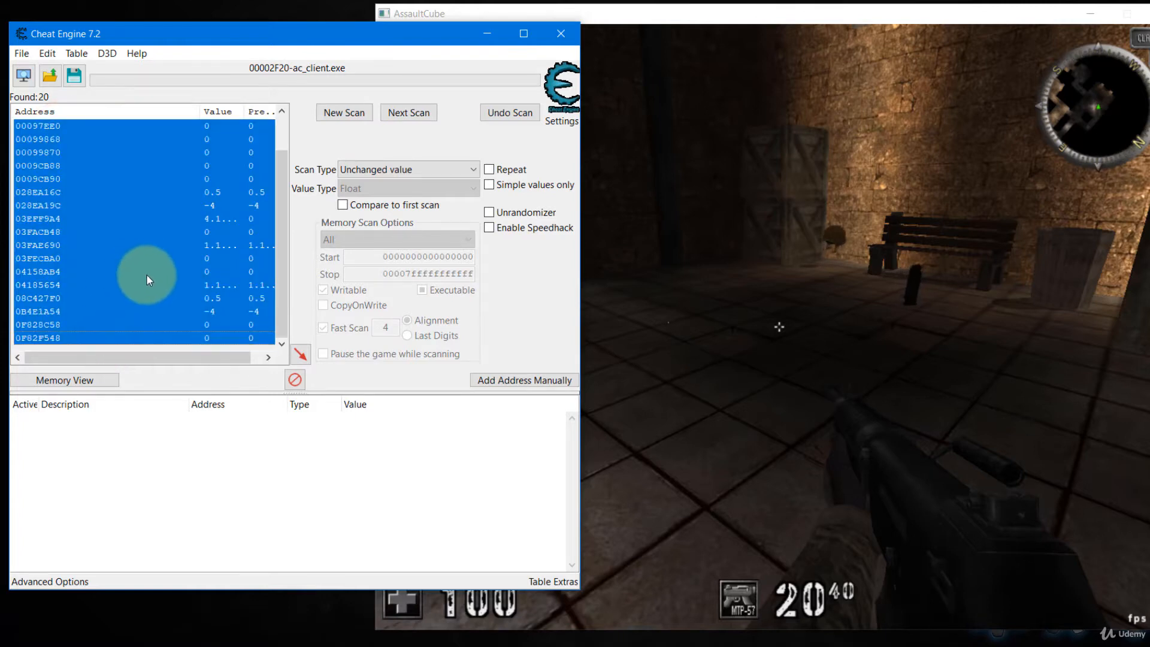
left_click(300, 353)
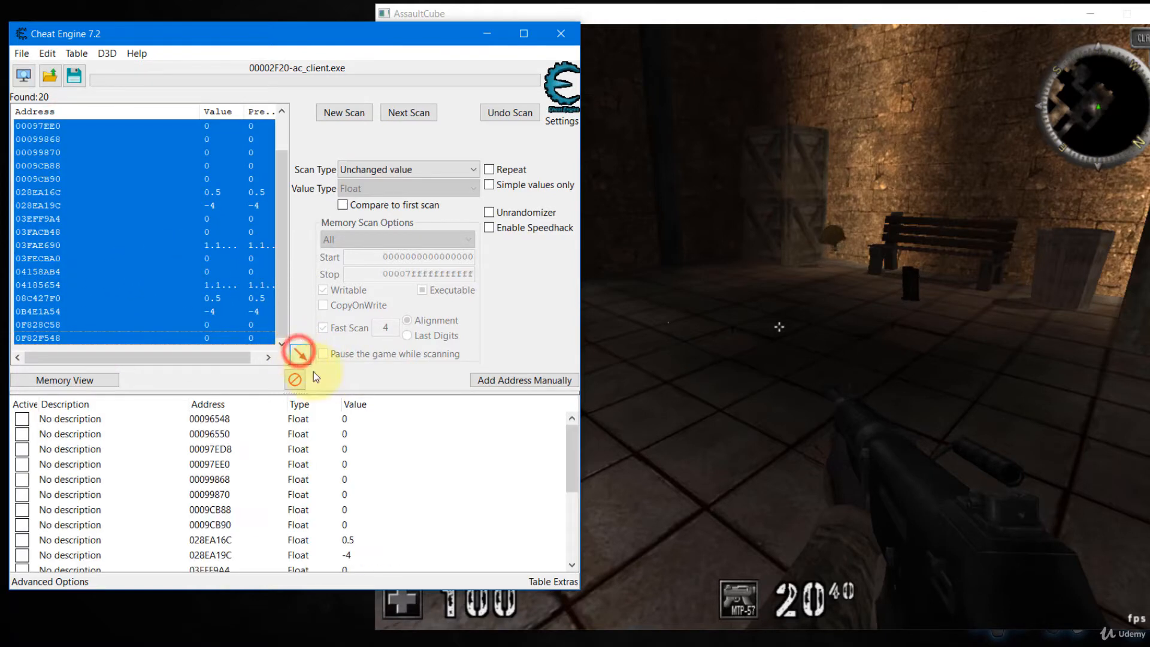
left_click_drag(577, 588, 587, 633)
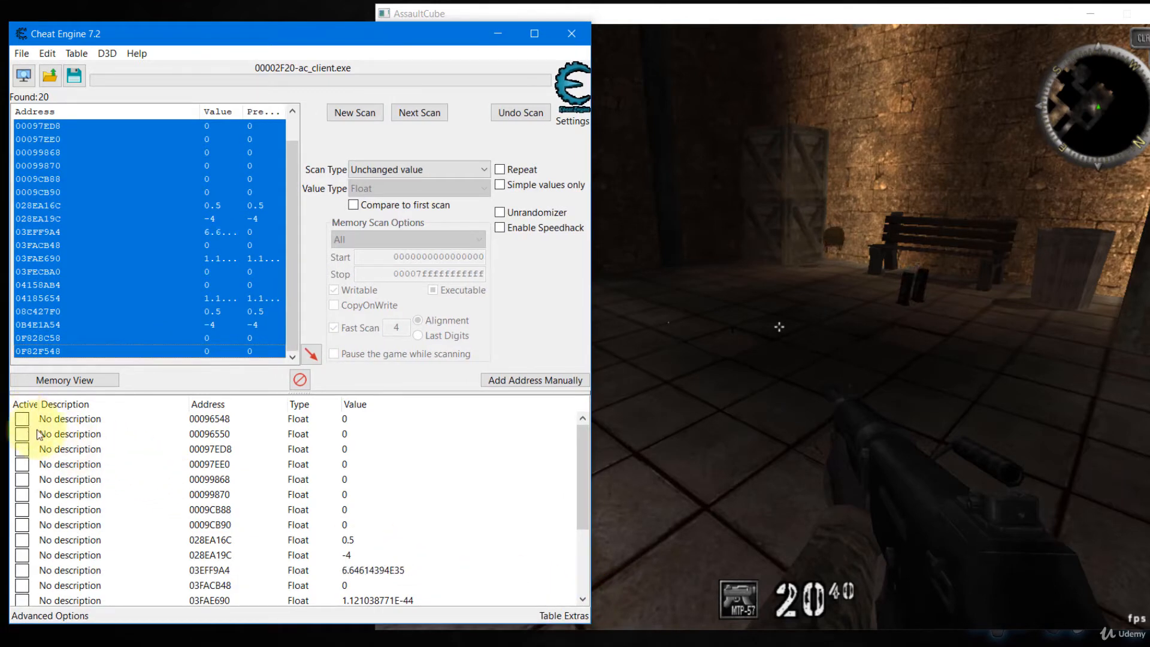
Freeze the first eleven records in the address list, from 00096548 through 03EFF9A4.
left_click_drag(586, 469, 586, 495)
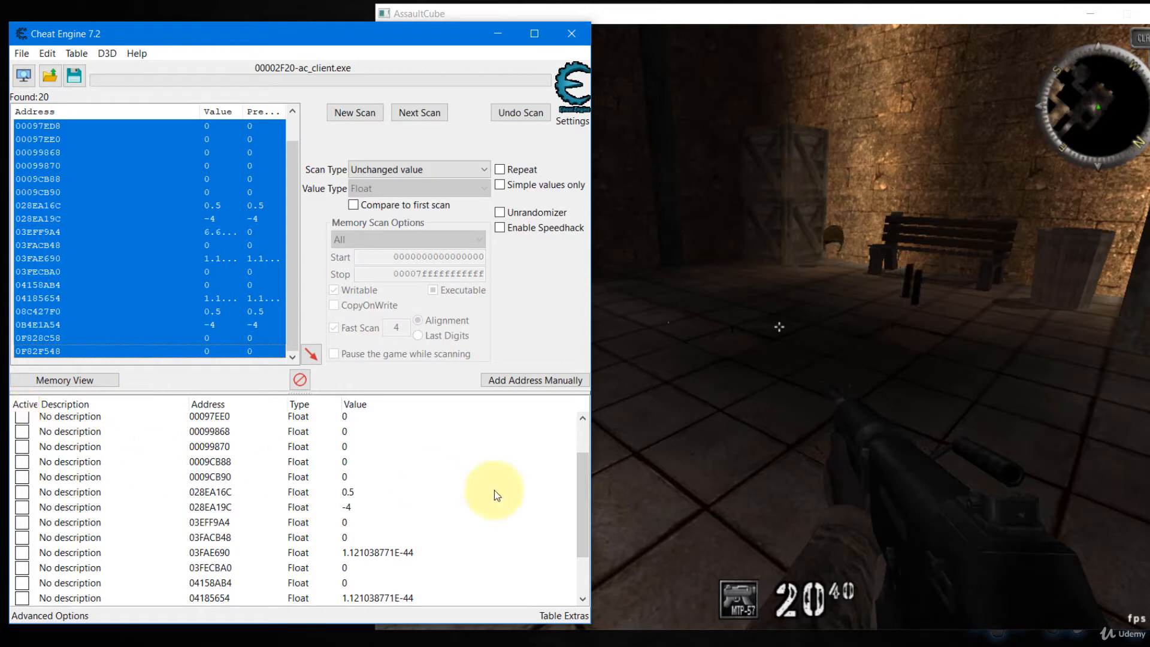
left_click_drag(583, 501, 577, 453)
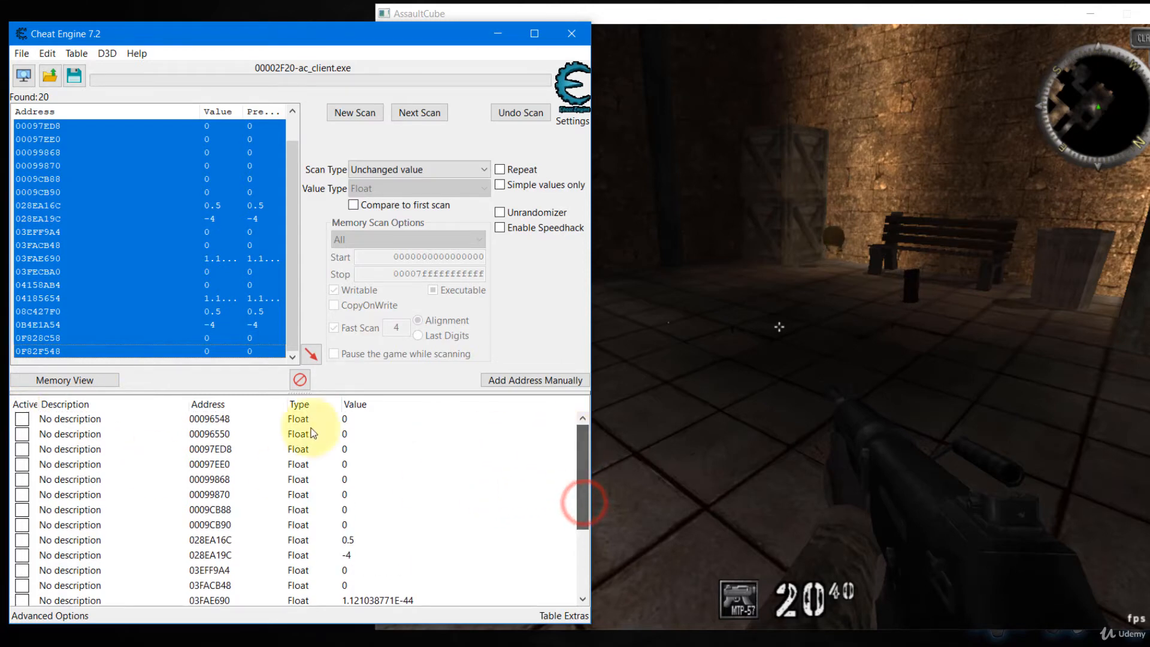
left_click(24, 423, "shift")
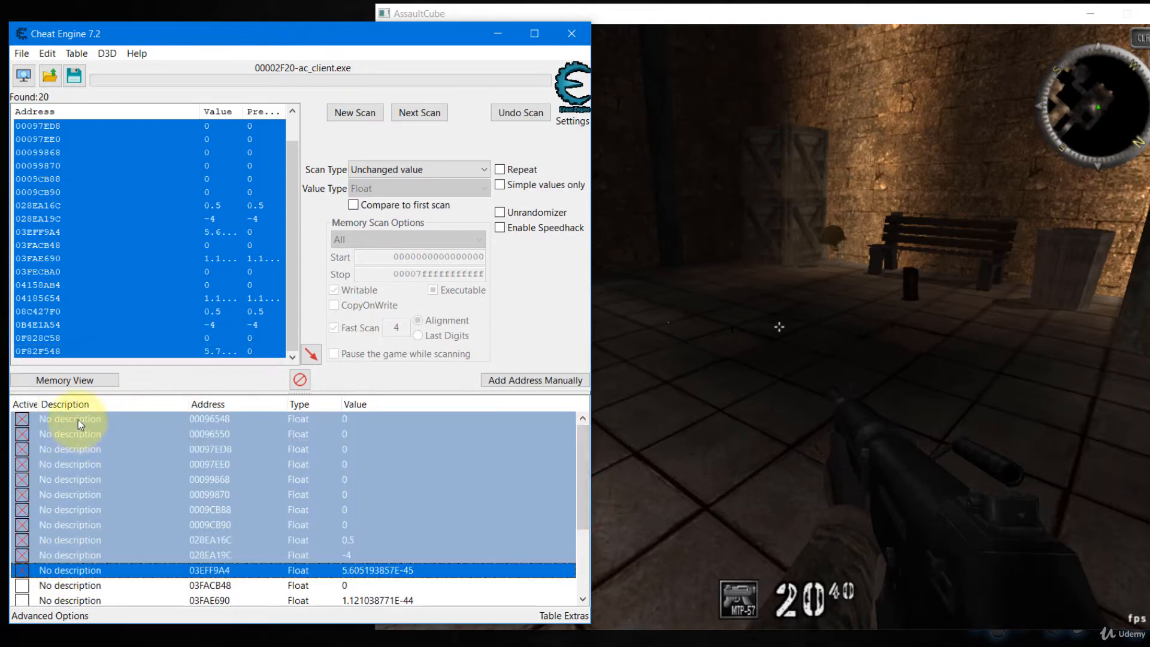
left_click(78, 420)
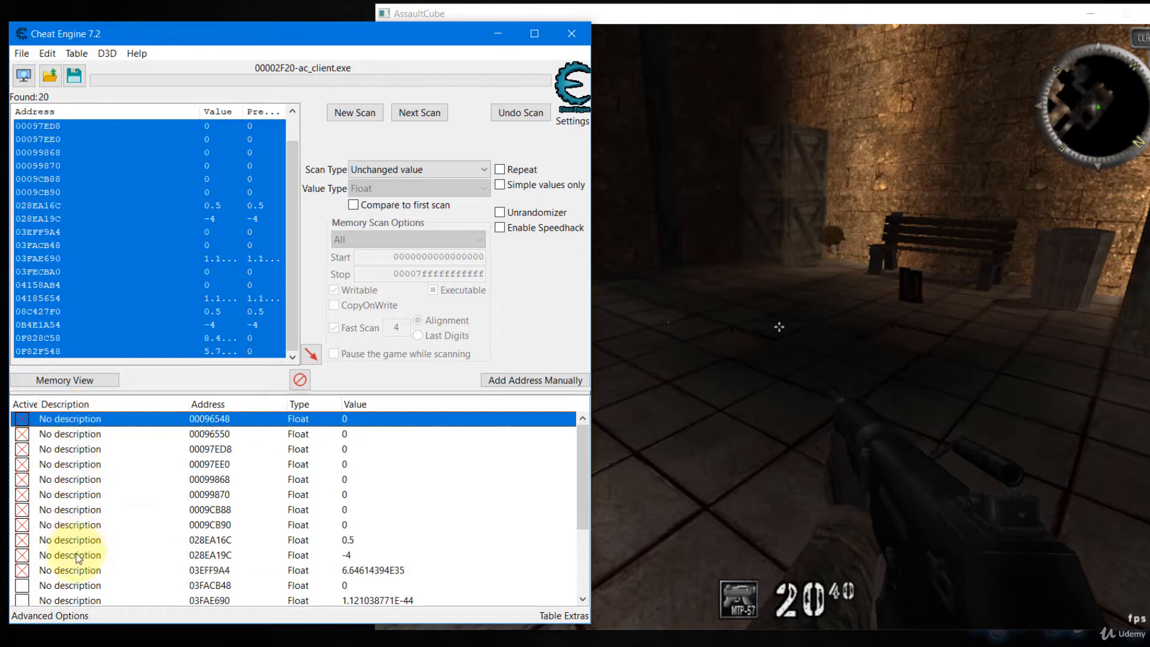
left_click(75, 572, "shift")
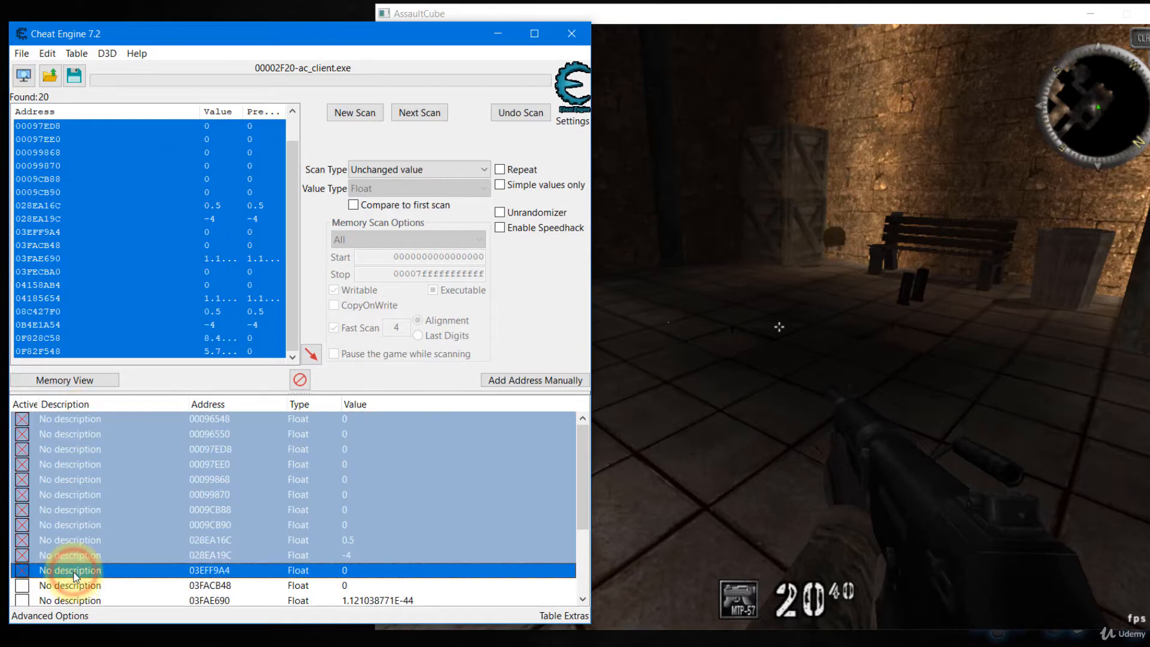
left_click(23, 449)
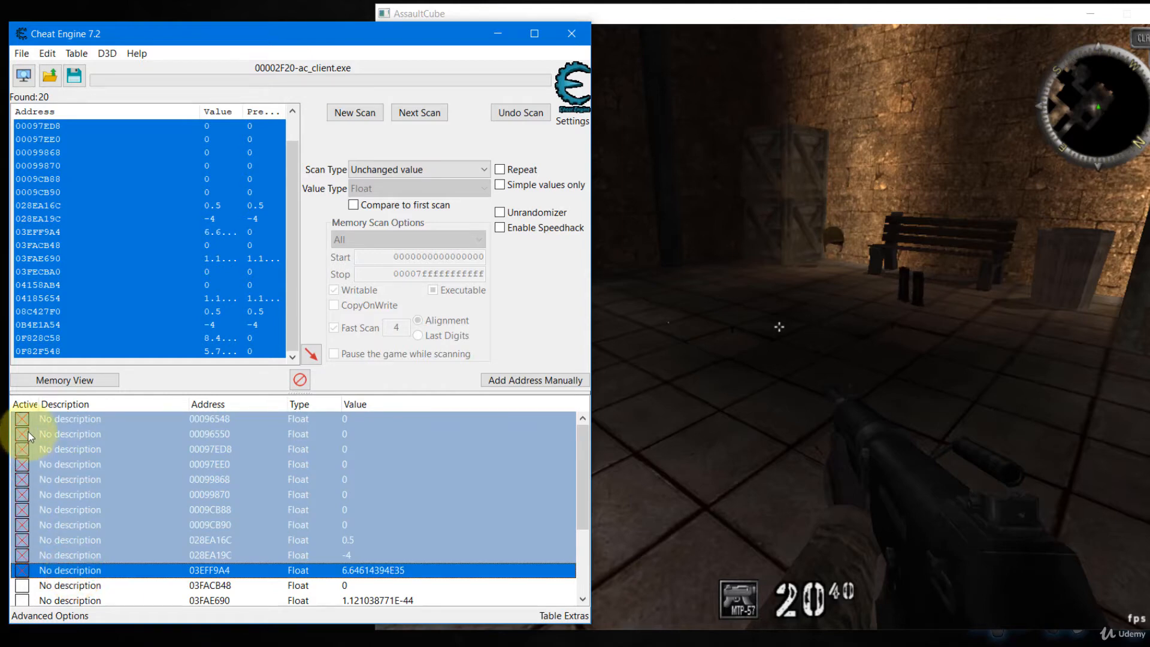
left_click(23, 425)
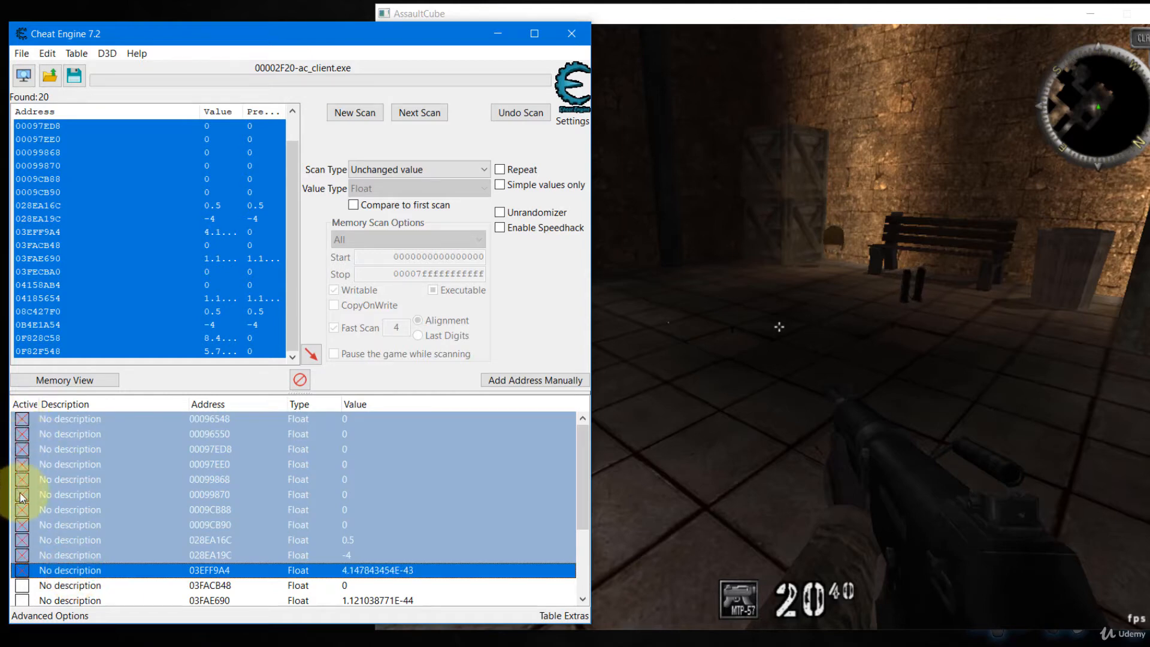
left_click(17, 530)
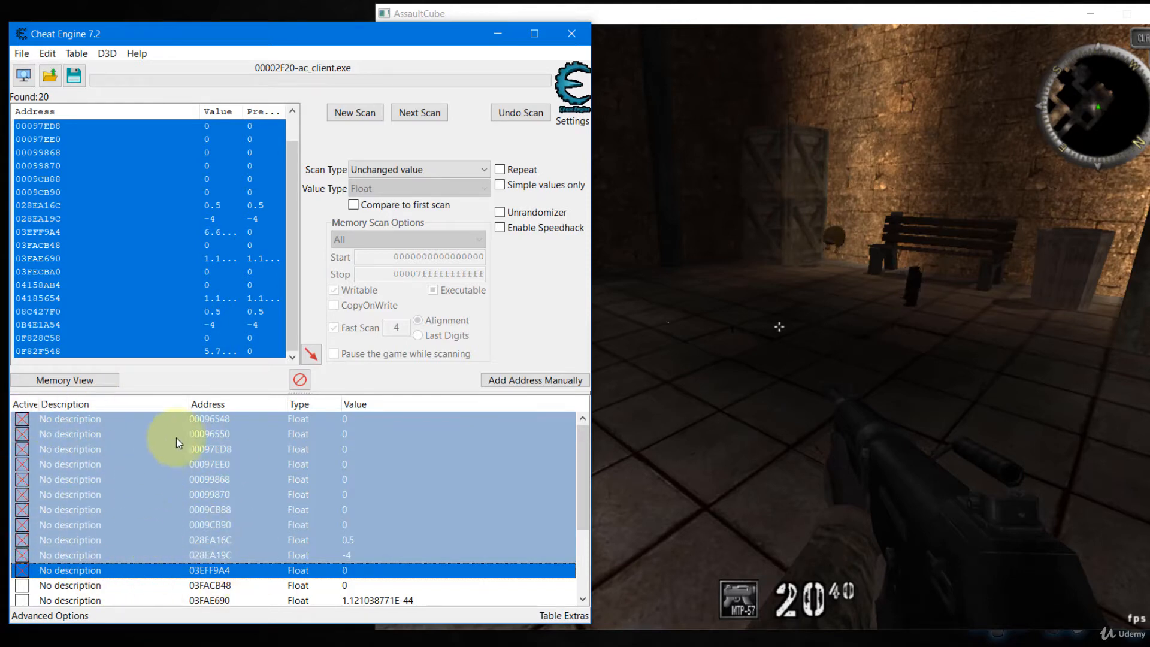
Switch to AssaultCube and try jumping several times to test the frozen addresses, and return to Cheat Engine.
left_click(688, 231)
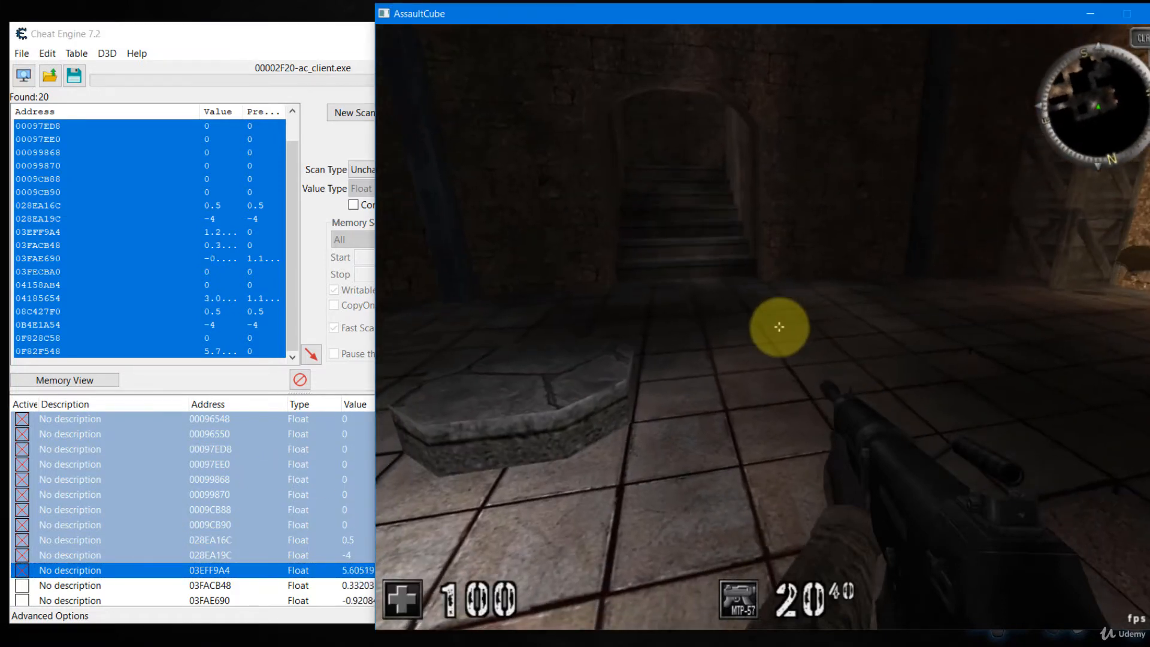
key("space")
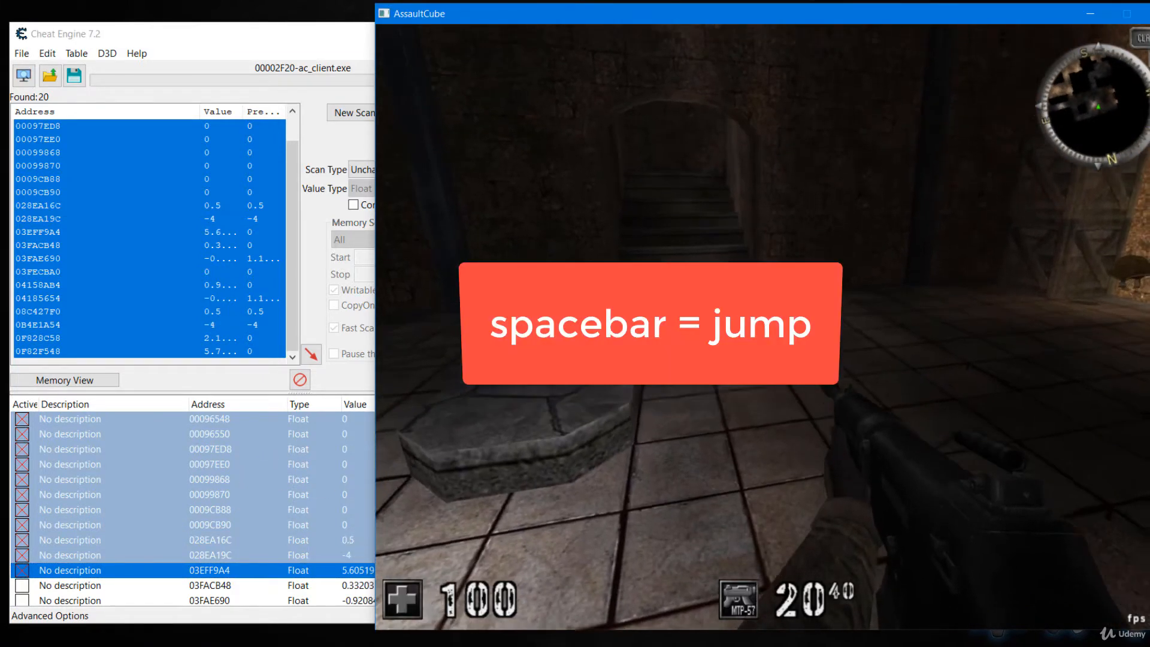
key("space")
key("space")
key("space")
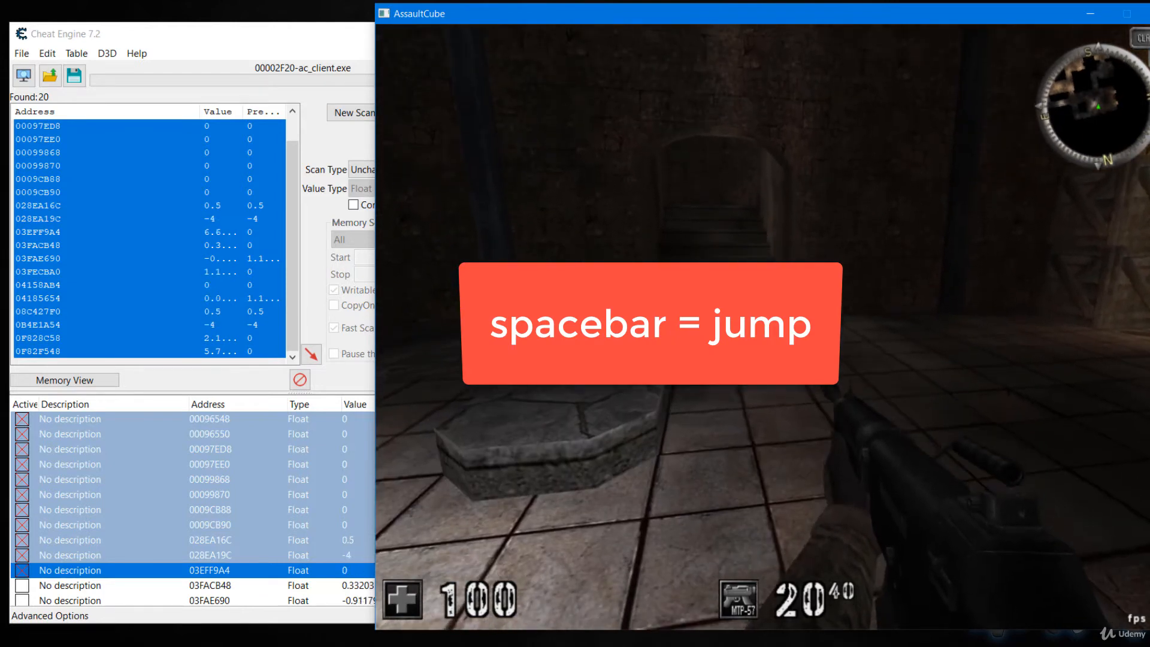
key("alt+Tab")
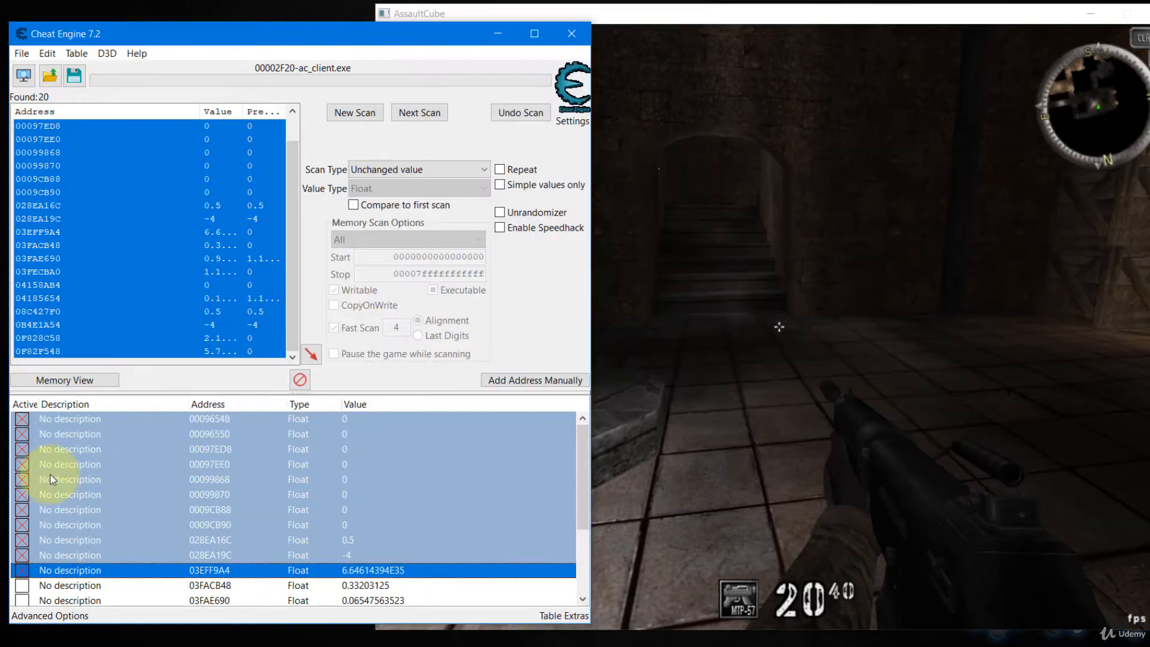
Delete the nine unfrozen records from 03FACB48 through 0F82F548 from the address list.
scroll(56, 483, "down", 2)
scroll(57, 498, "down", 1)
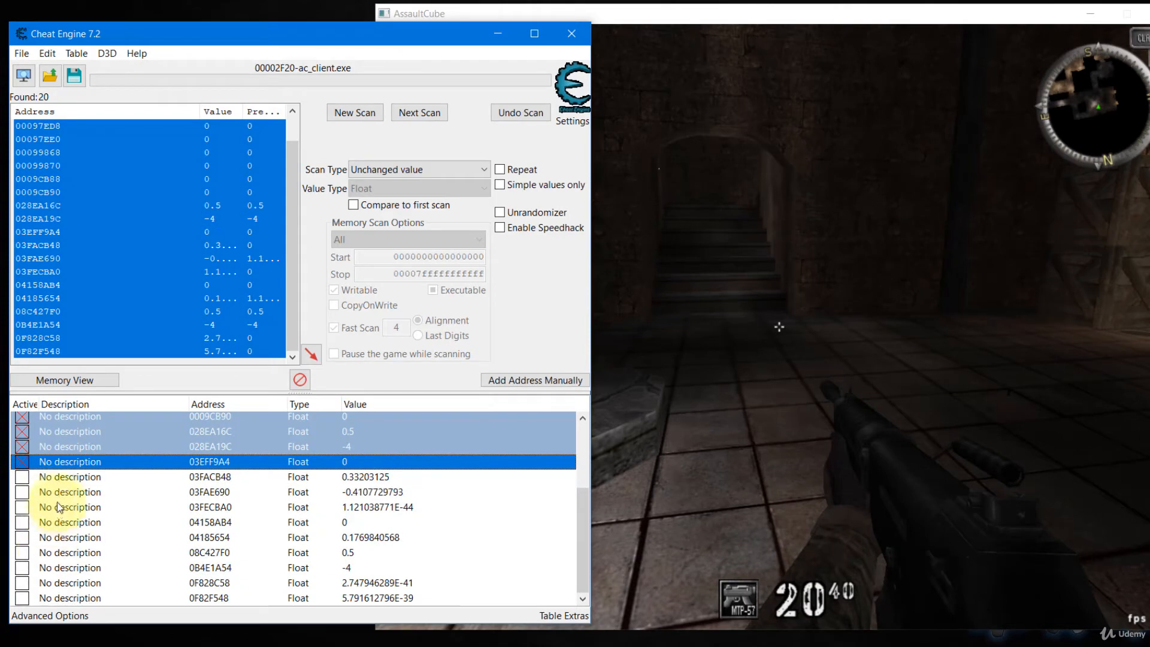
left_click(49, 478)
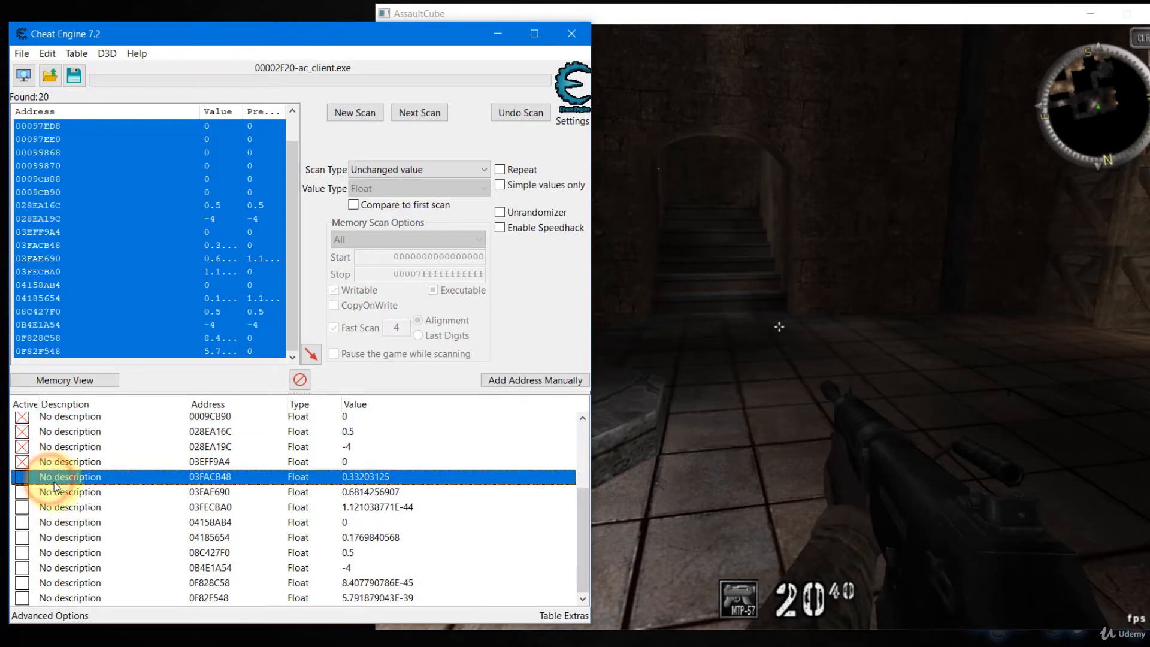
left_click(79, 598, "shift")
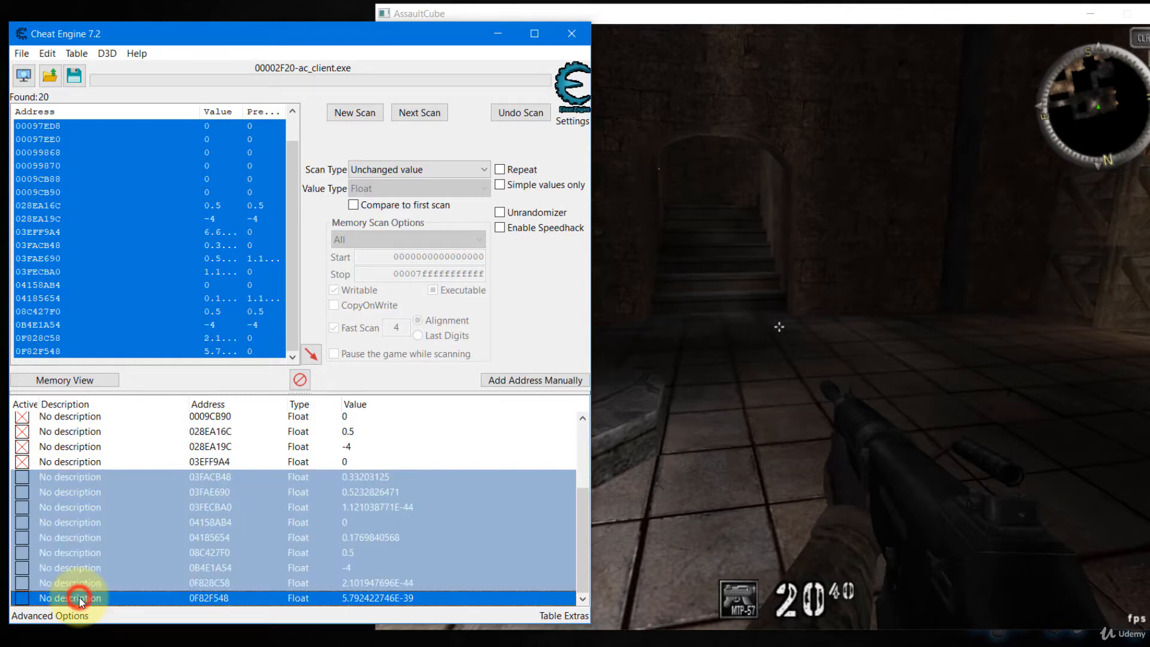
left_click(64, 479, "shift")
right_click(67, 508)
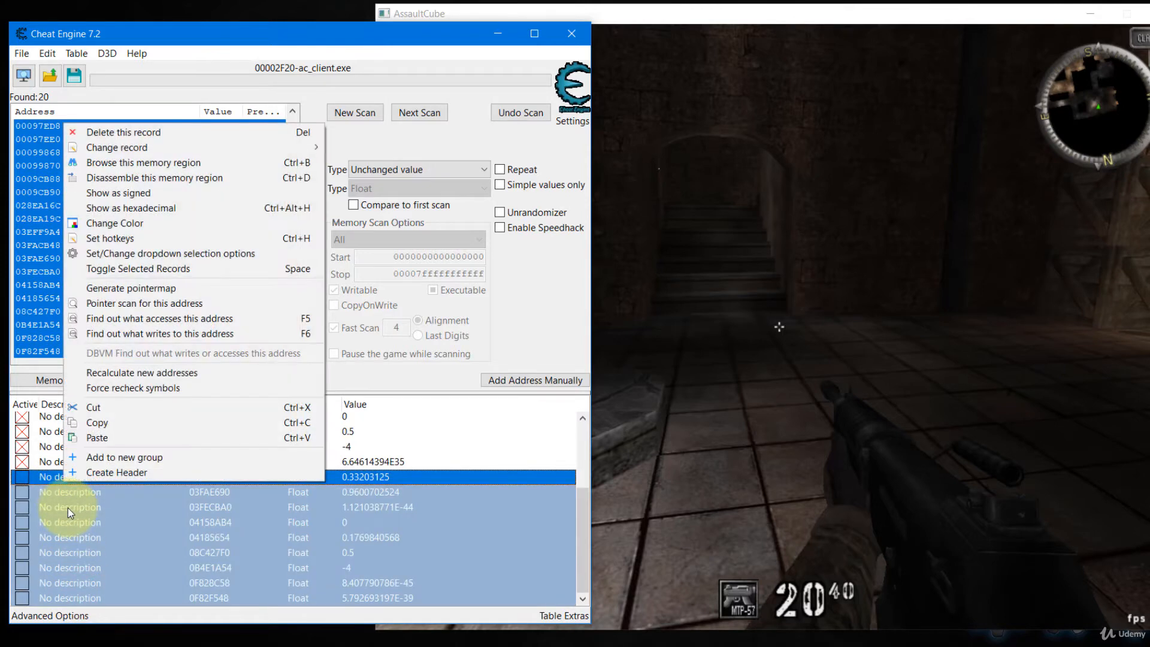
left_click(143, 133)
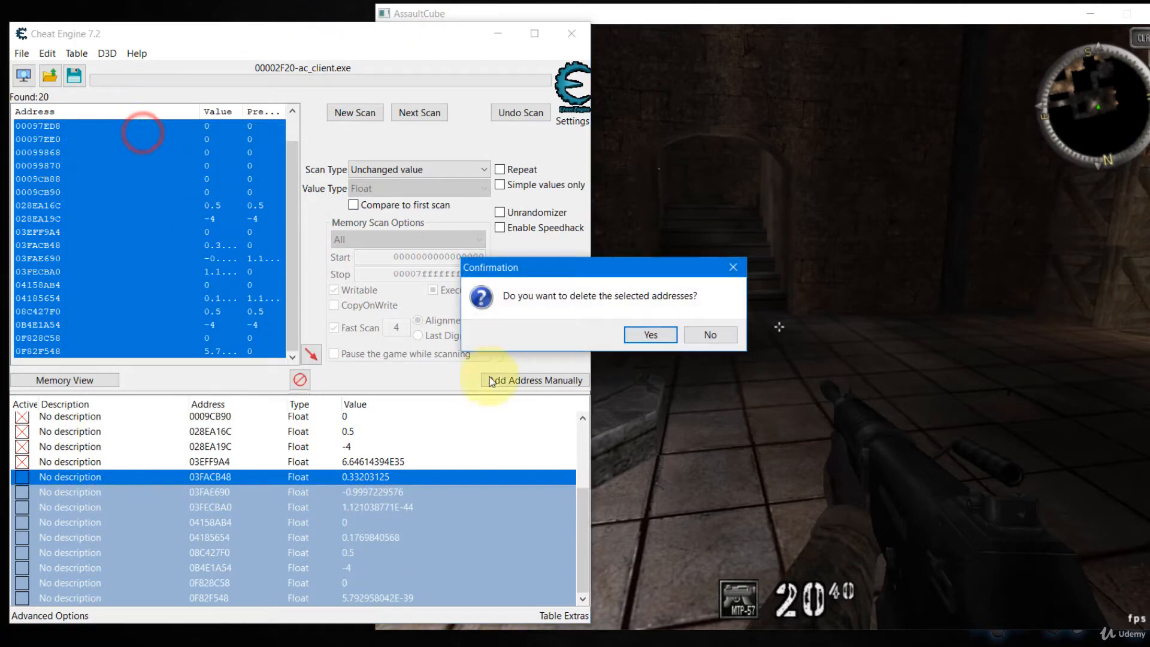
left_click(653, 333)
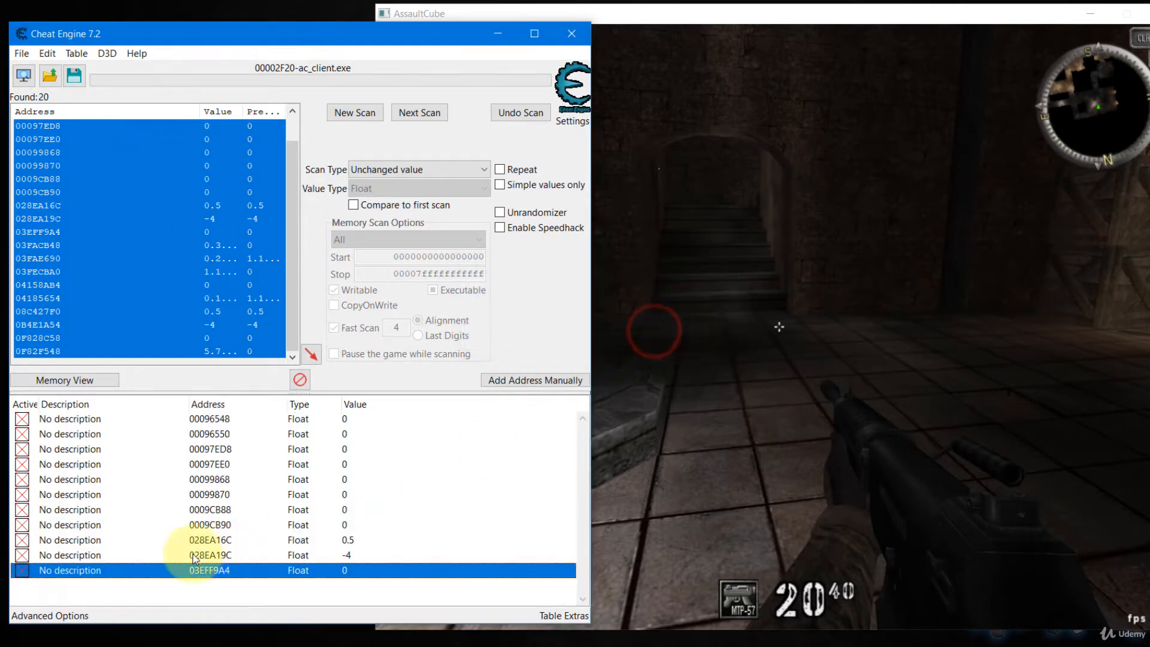
Unfreeze the records from 00099870 through 03EFF9A4, and test the player's movement in AssaultCube with the remaining five frozen.
left_click(23, 496)
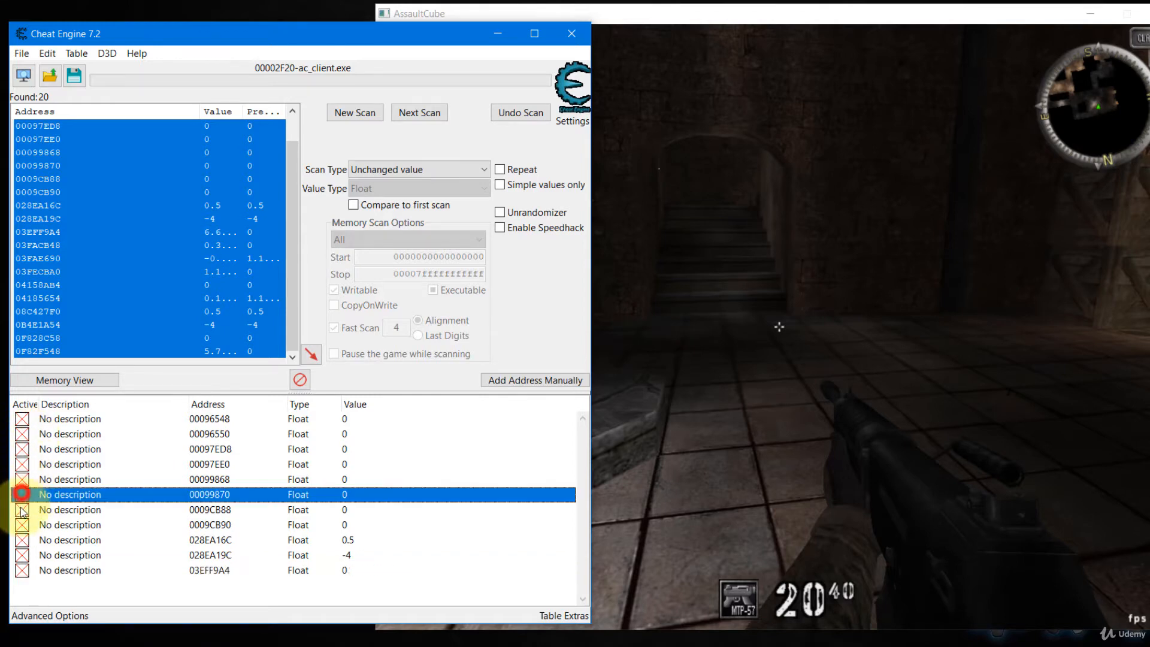
left_click(22, 573, "shift")
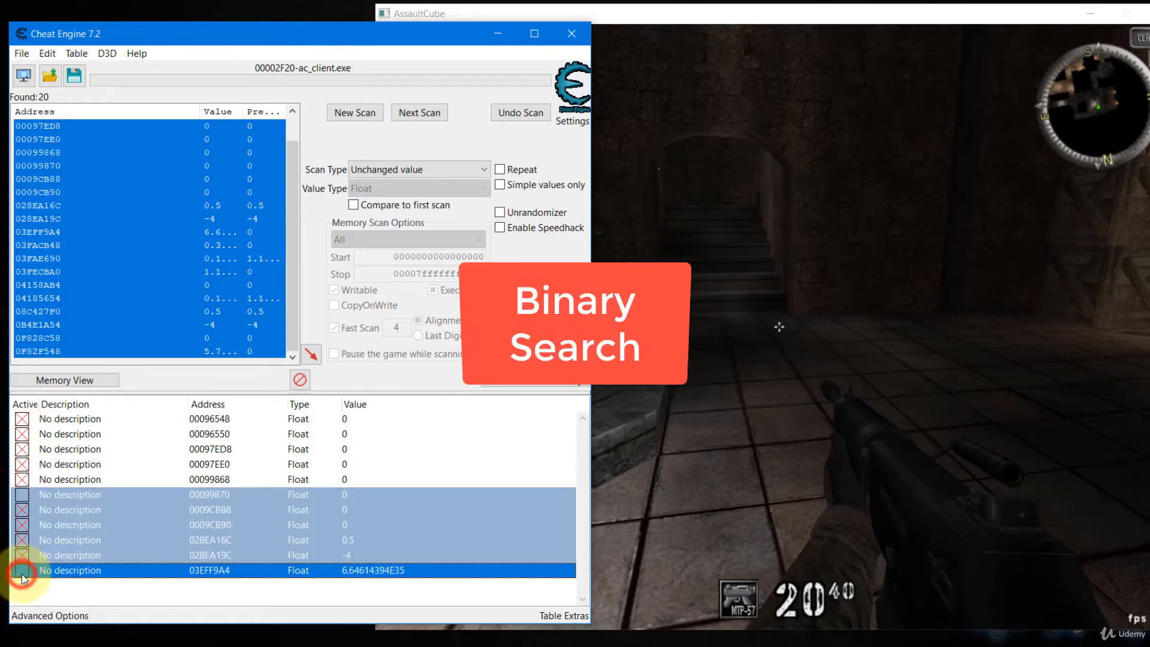
left_click(22, 572)
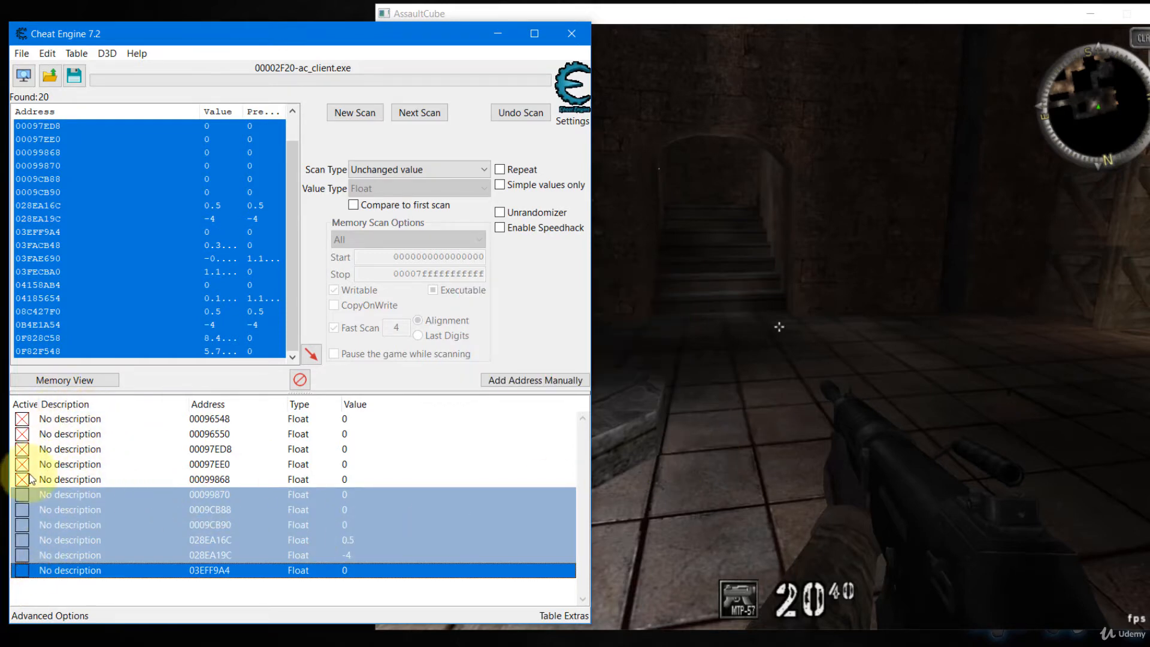
left_click(662, 397)
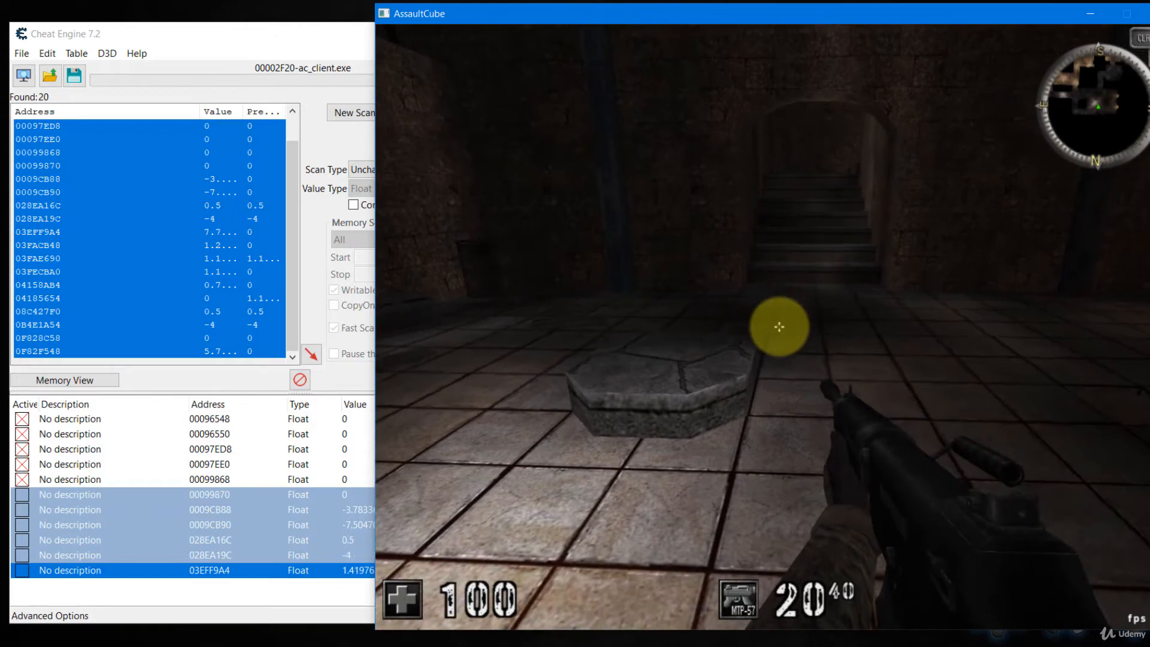
key("alt+Tab")
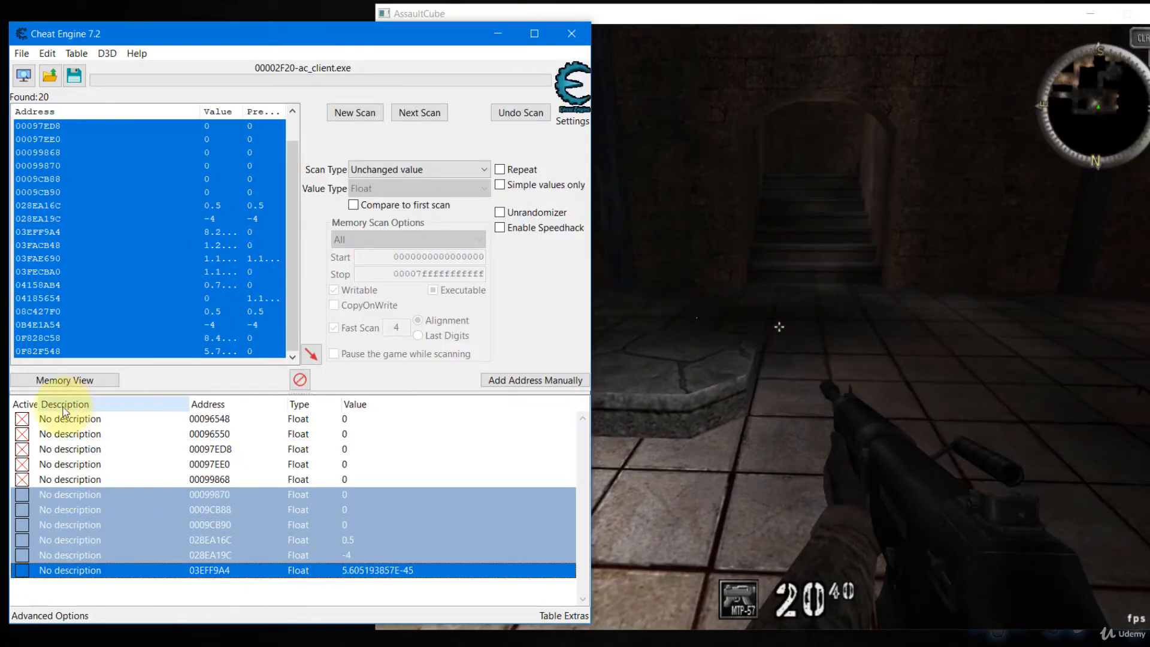
Delete the five frozen records from 00096548 through 00099868 from the address list.
left_click(60, 420)
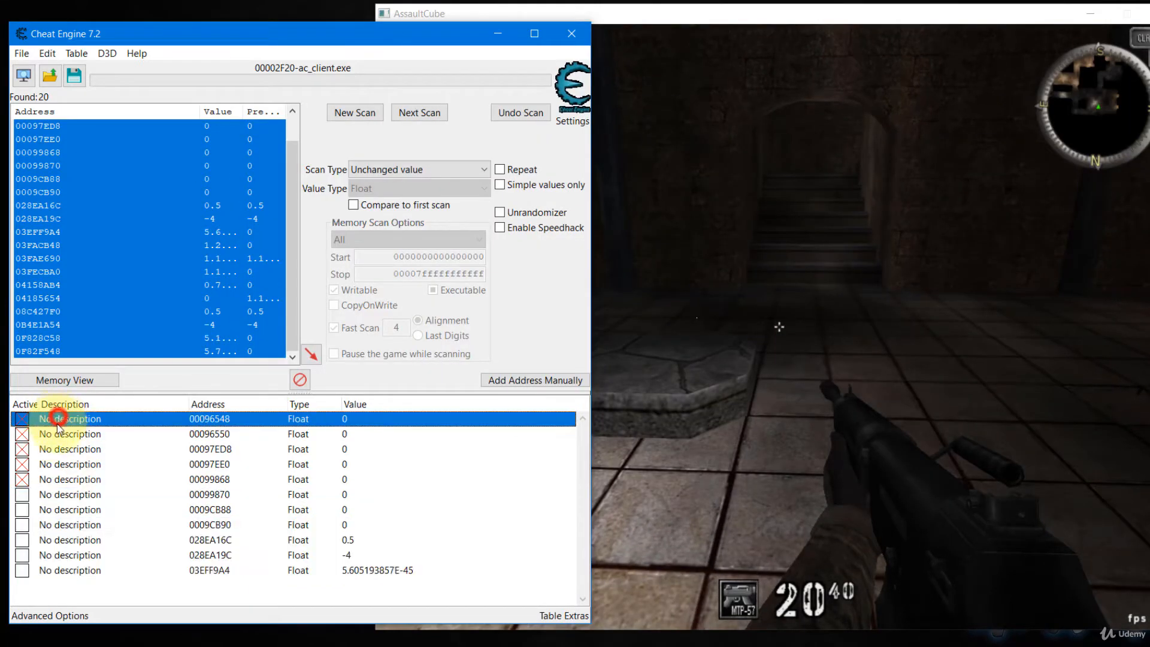
left_click(60, 479, "shift")
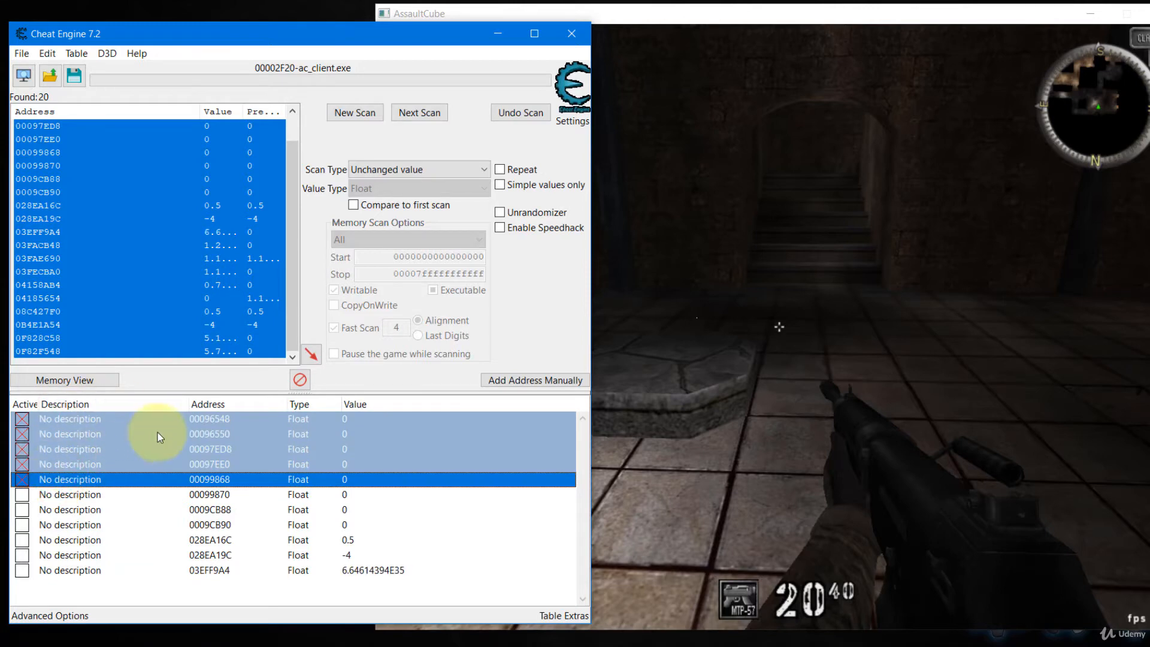
right_click(70, 432)
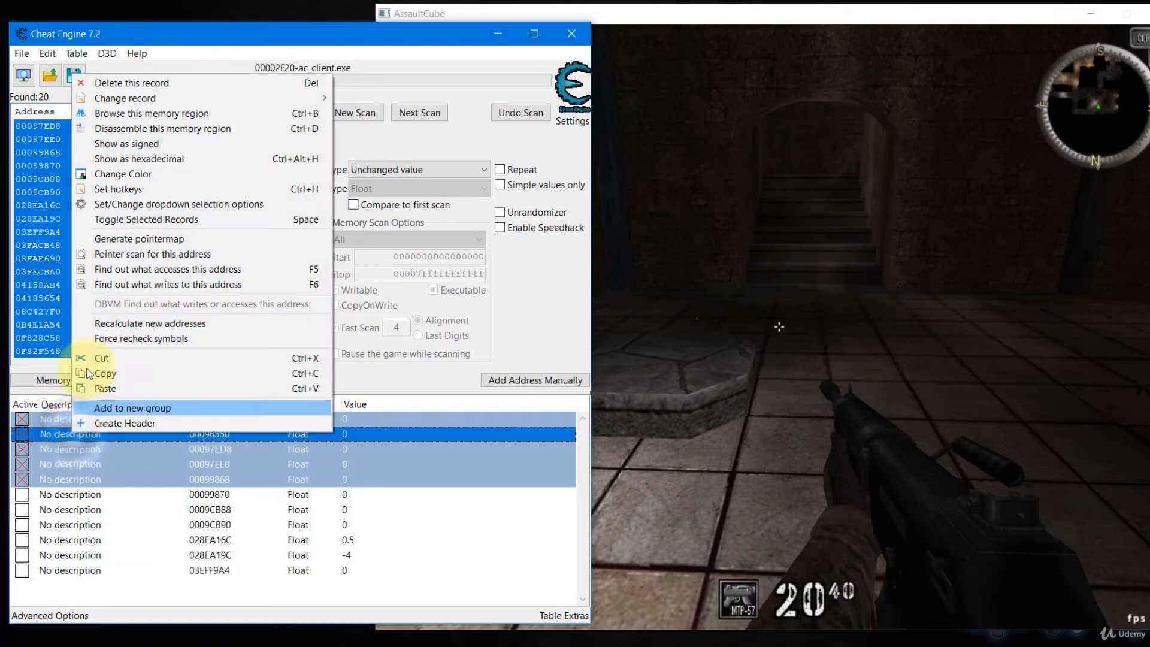
left_click(117, 84)
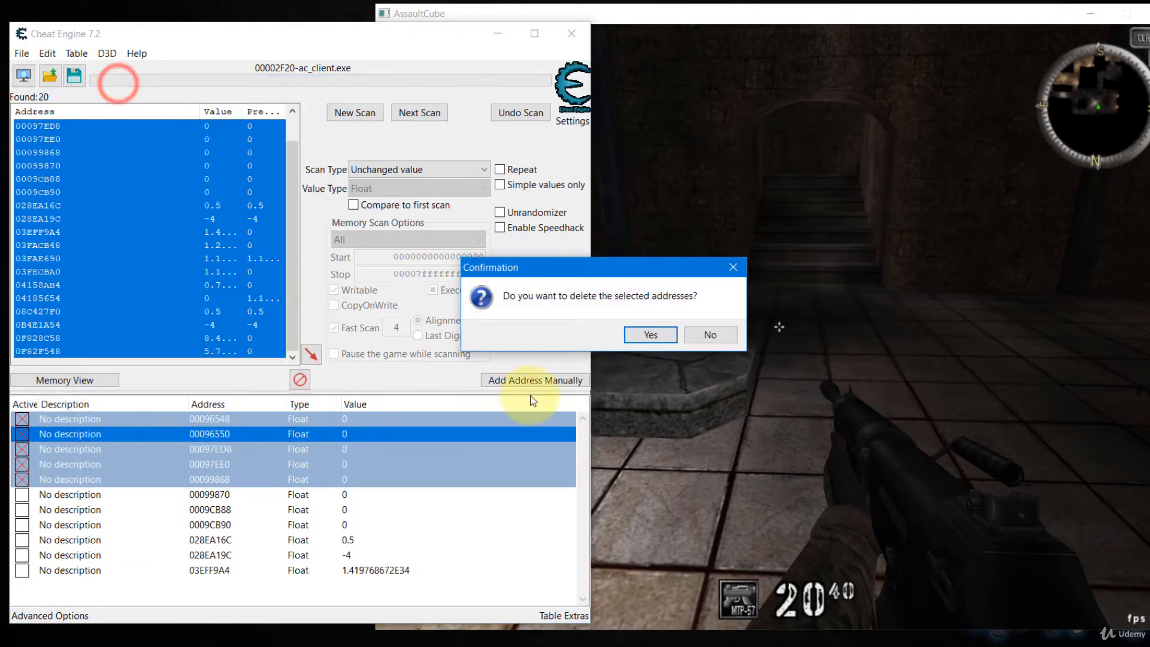
left_click(643, 335)
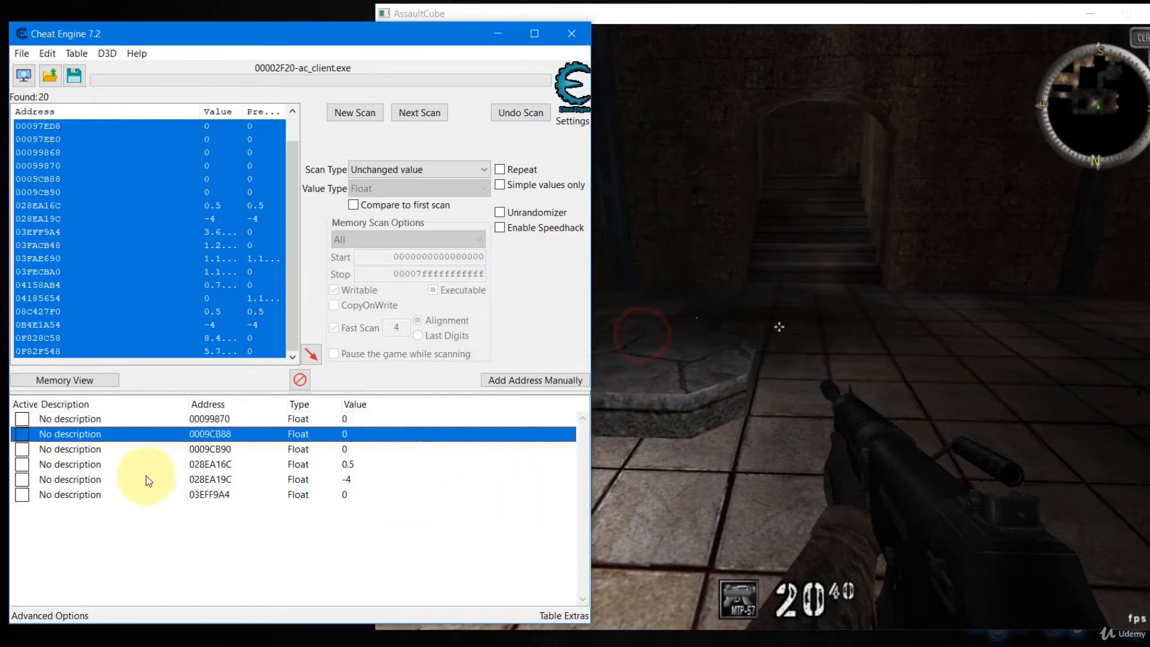
Freeze records 00099870, 0009CB88 and 0009CB90, try jumping in AssaultCube, and return to Cheat Engine.
left_click(22, 419)
left_click(21, 434)
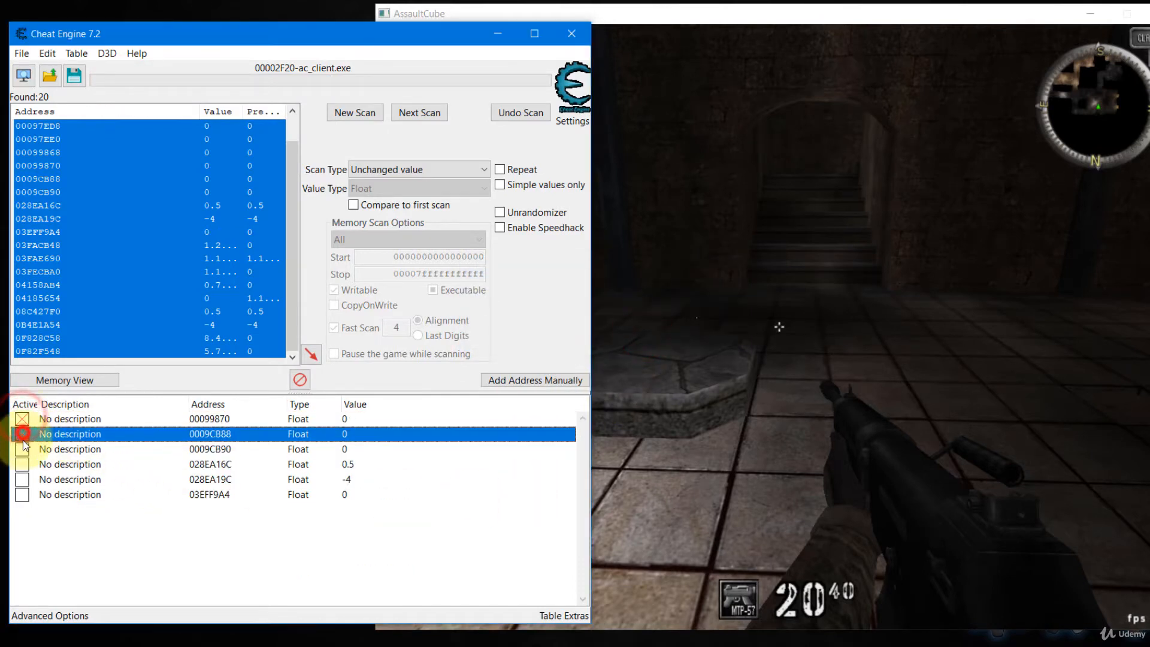
left_click(22, 449)
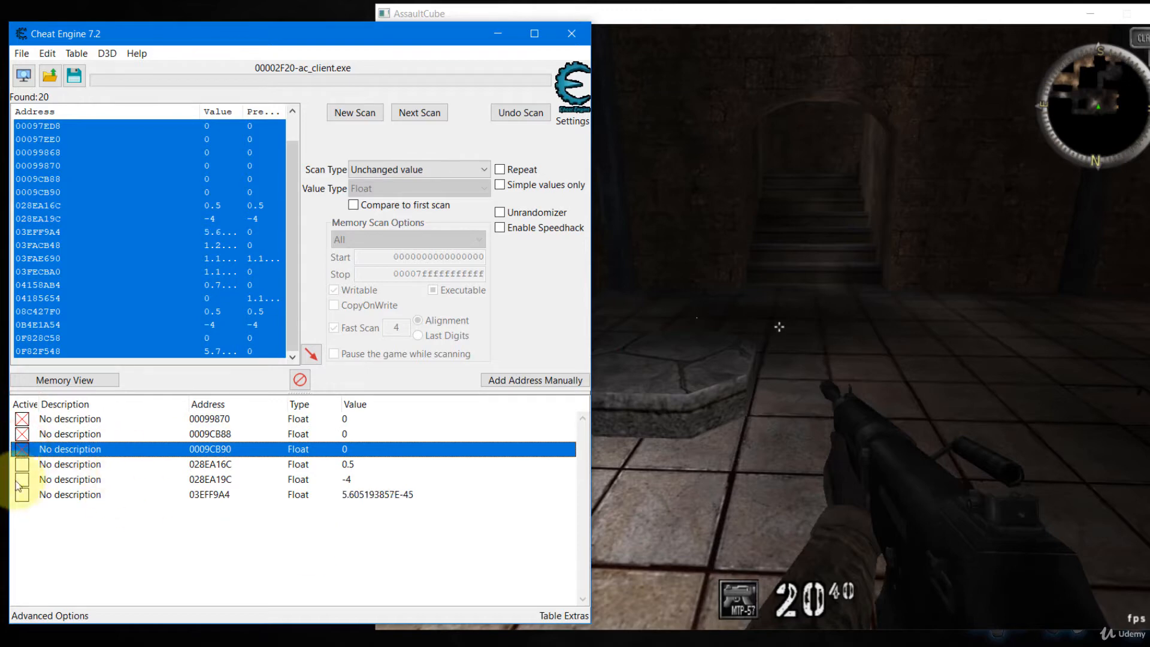
left_click(730, 412)
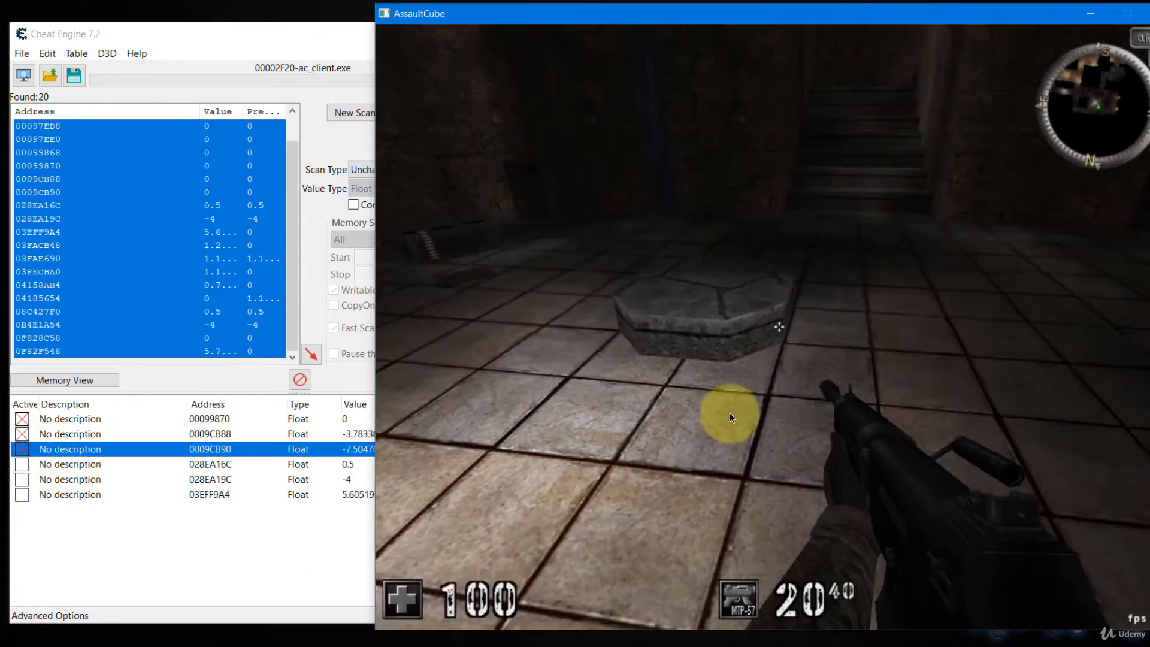
key("space")
key("space")
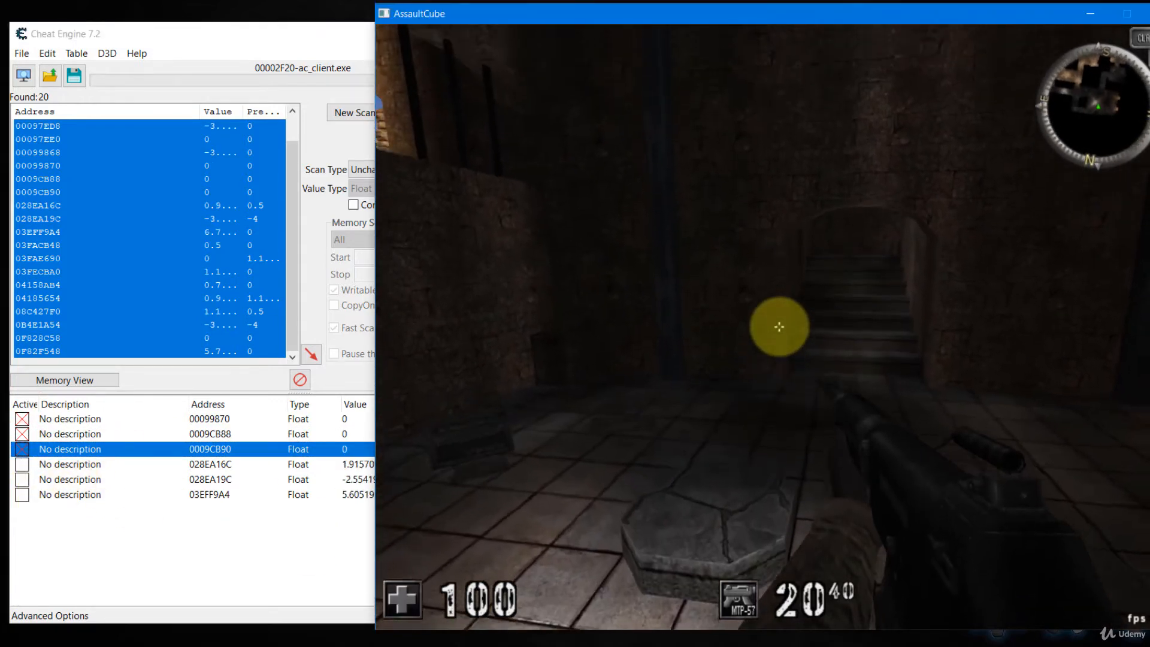
key("alt+Tab")
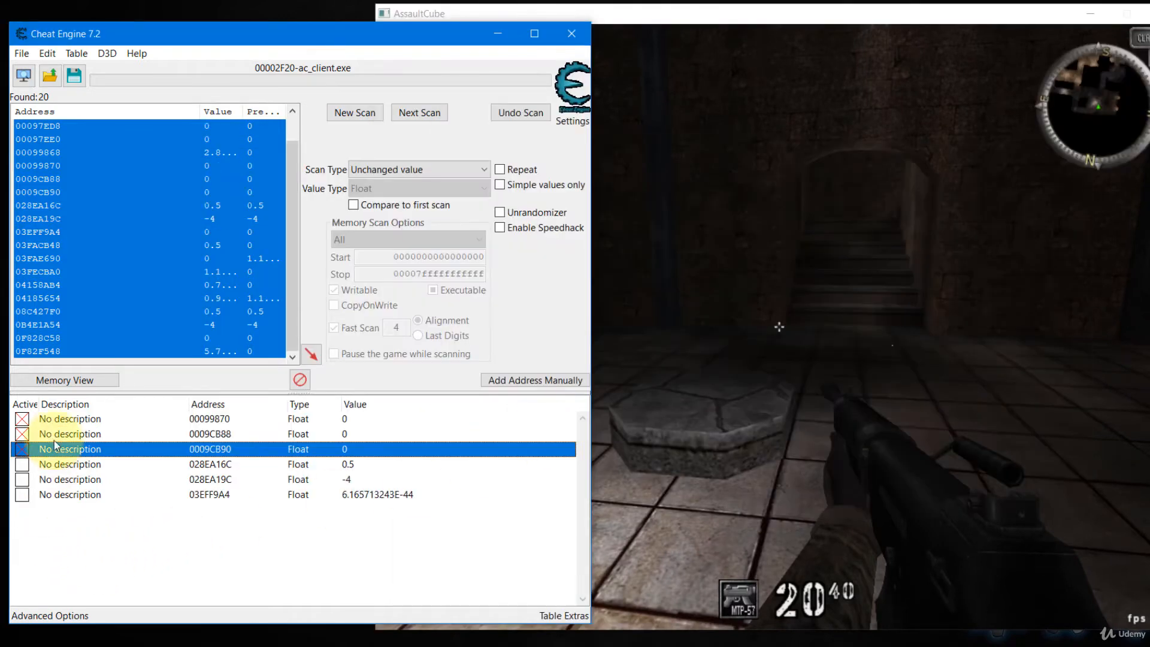
Delete the three frozen records from 00099870 through 0009CB90 from the address list.
left_click(52, 419)
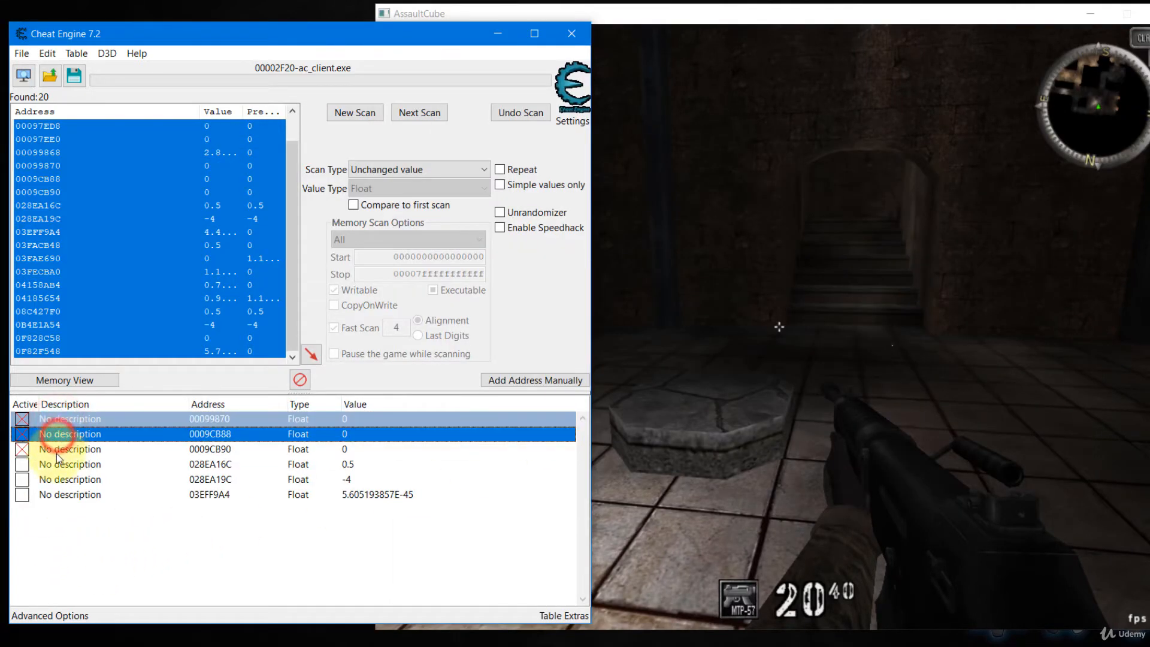
left_click(60, 451, "shift")
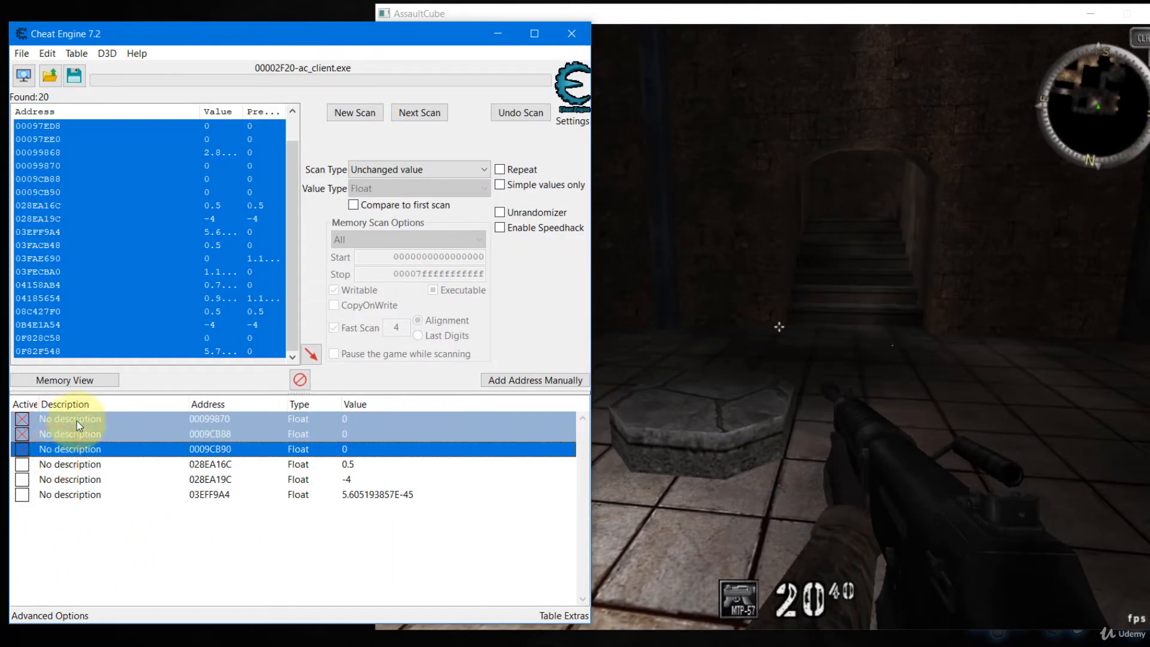
key("Delete")
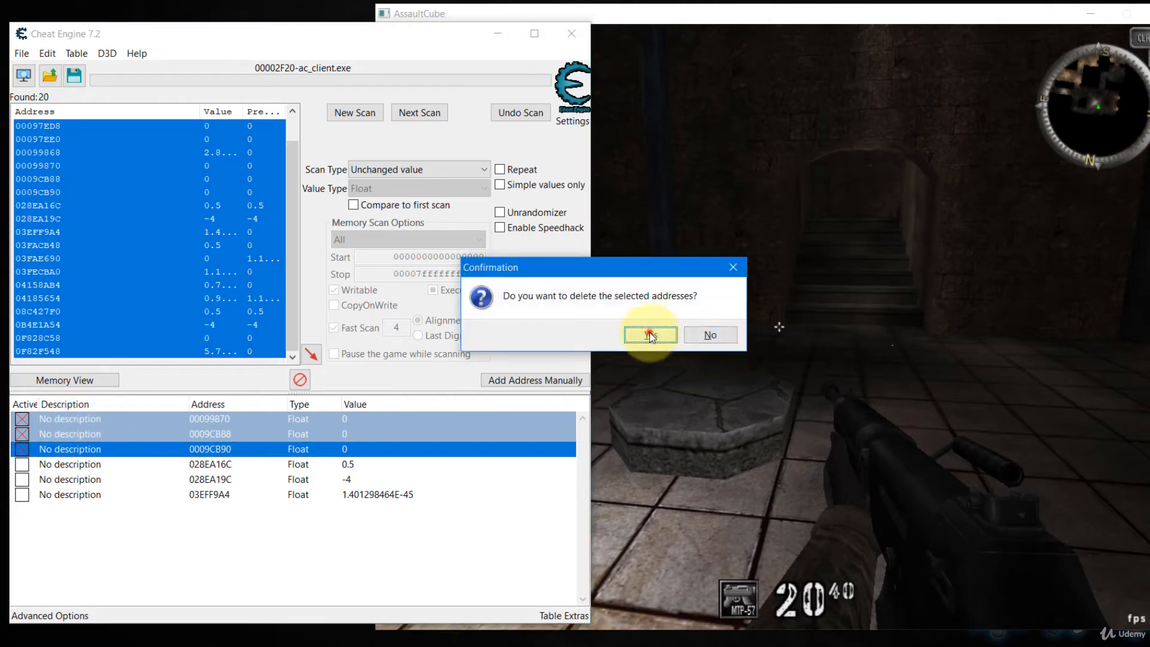
left_click(652, 333)
Freeze record 028EA16C, try a jump in AssaultCube, and return to Cheat Engine.
left_click(21, 419)
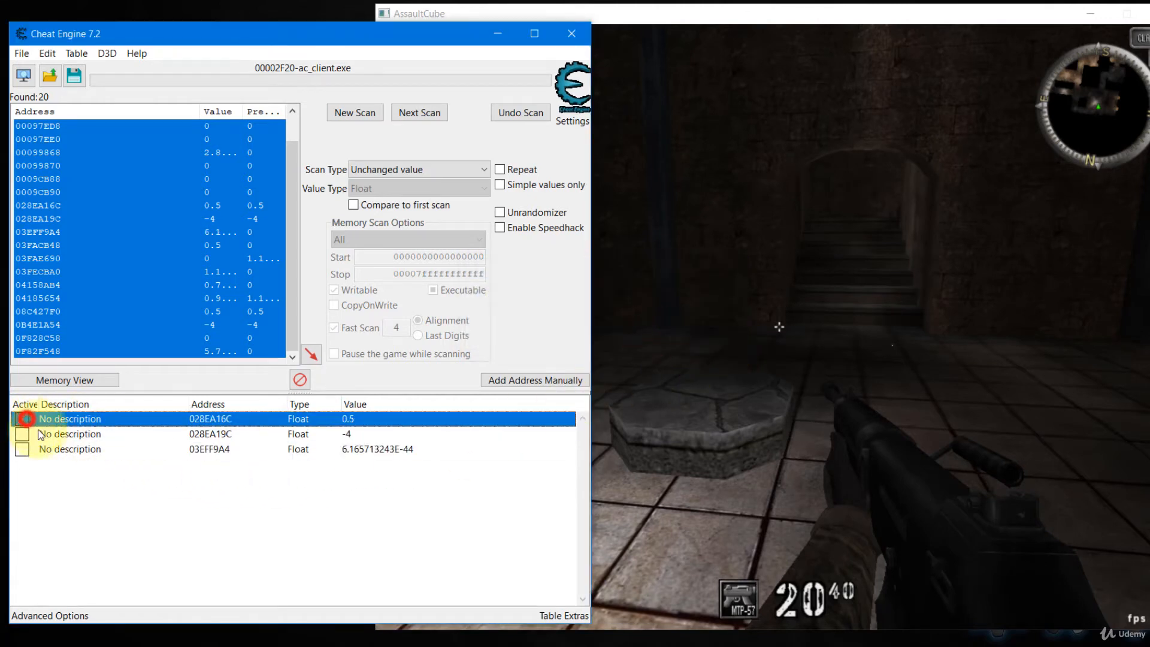
left_click(743, 398)
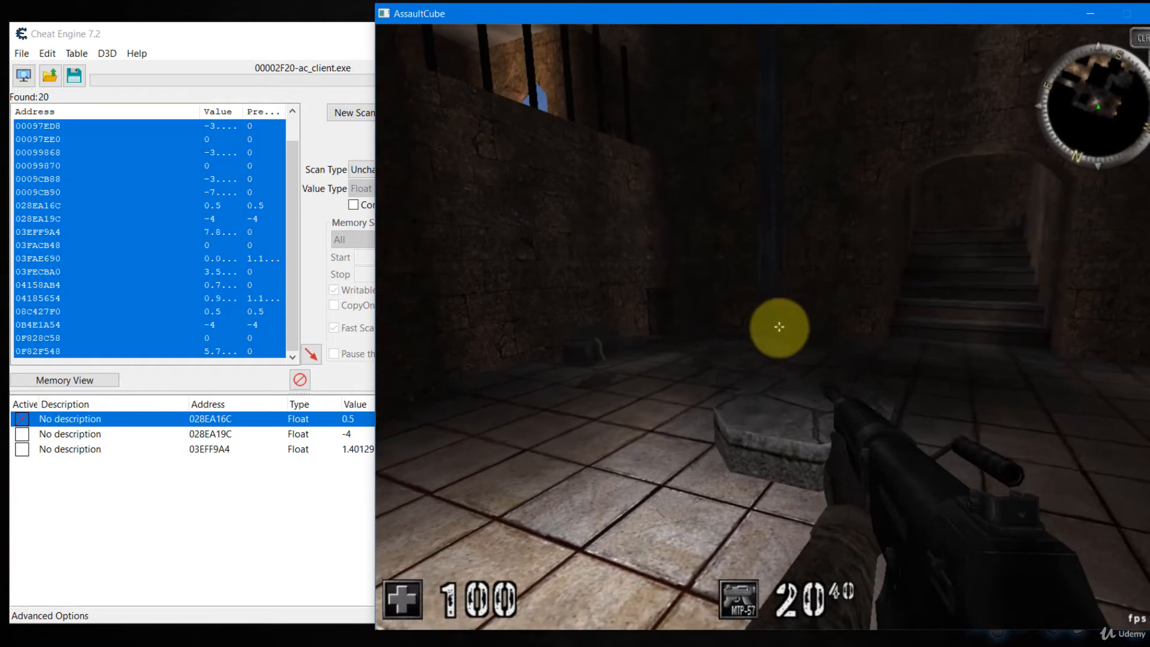
key("space")
key("alt+Tab")
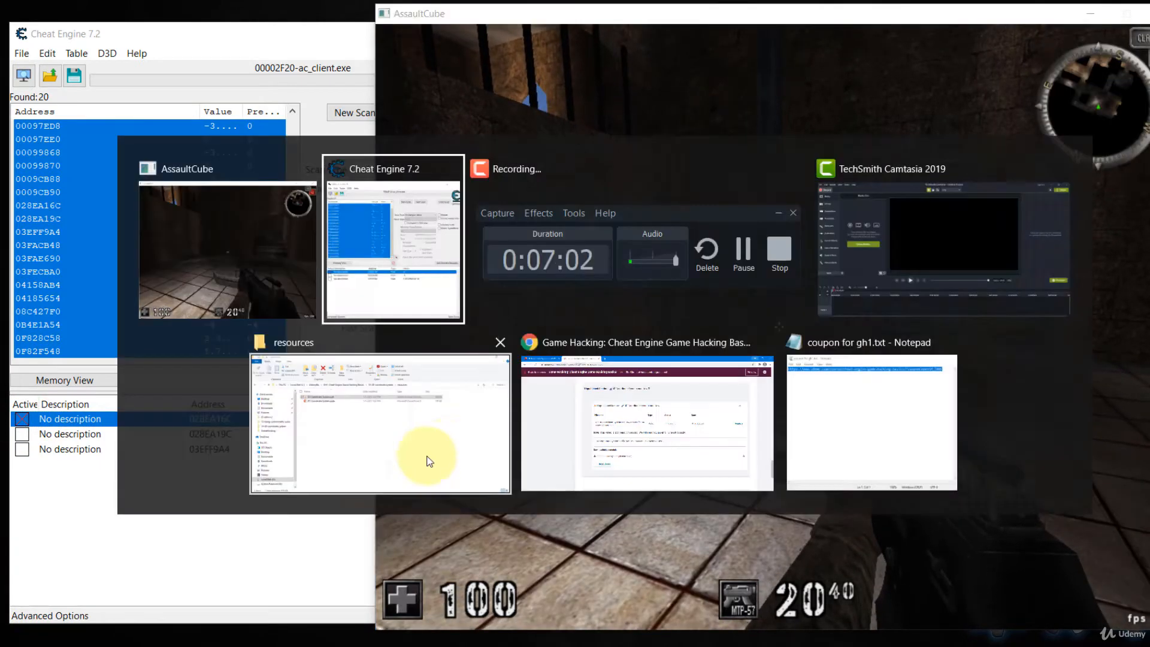
Freeze record 028EA19C as well, try jumping several times in AssaultCube, and return to Cheat Engine.
left_click(21, 434)
left_click(644, 397)
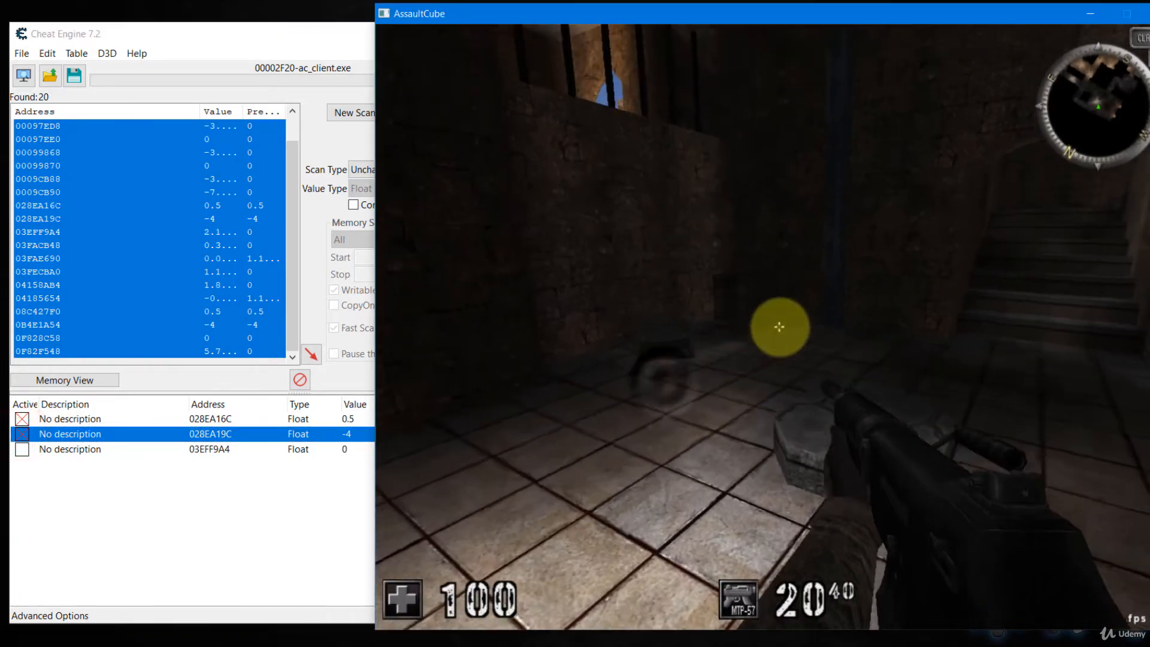
key("space")
key("space")
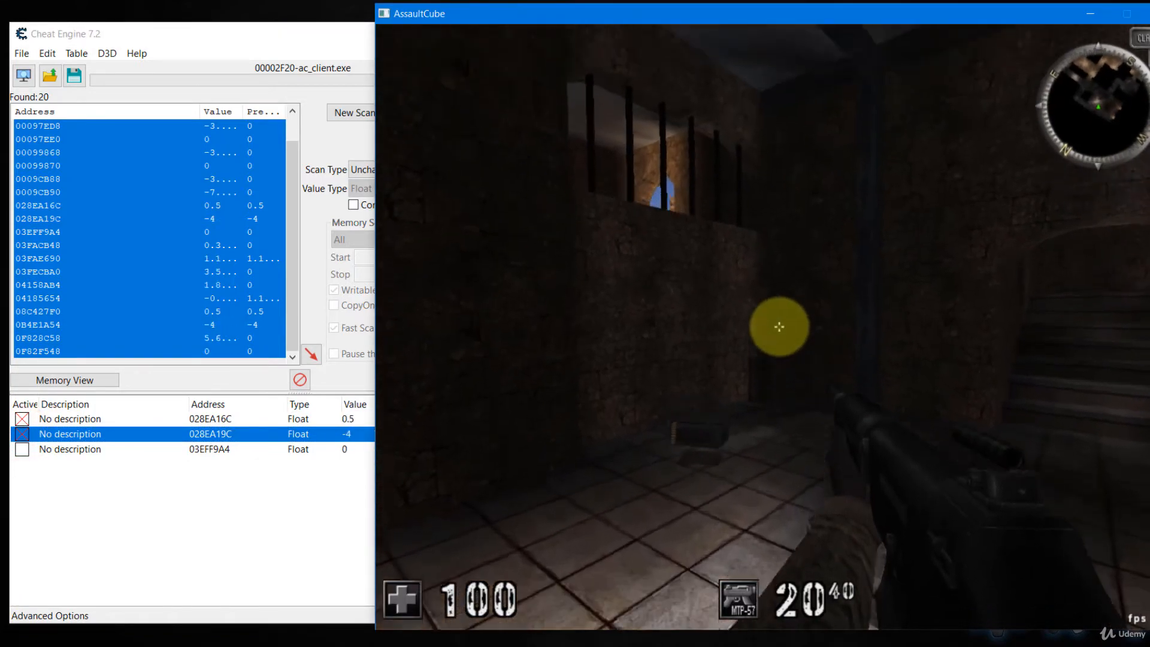
key("space")
key("space")
key("alt+Tab")
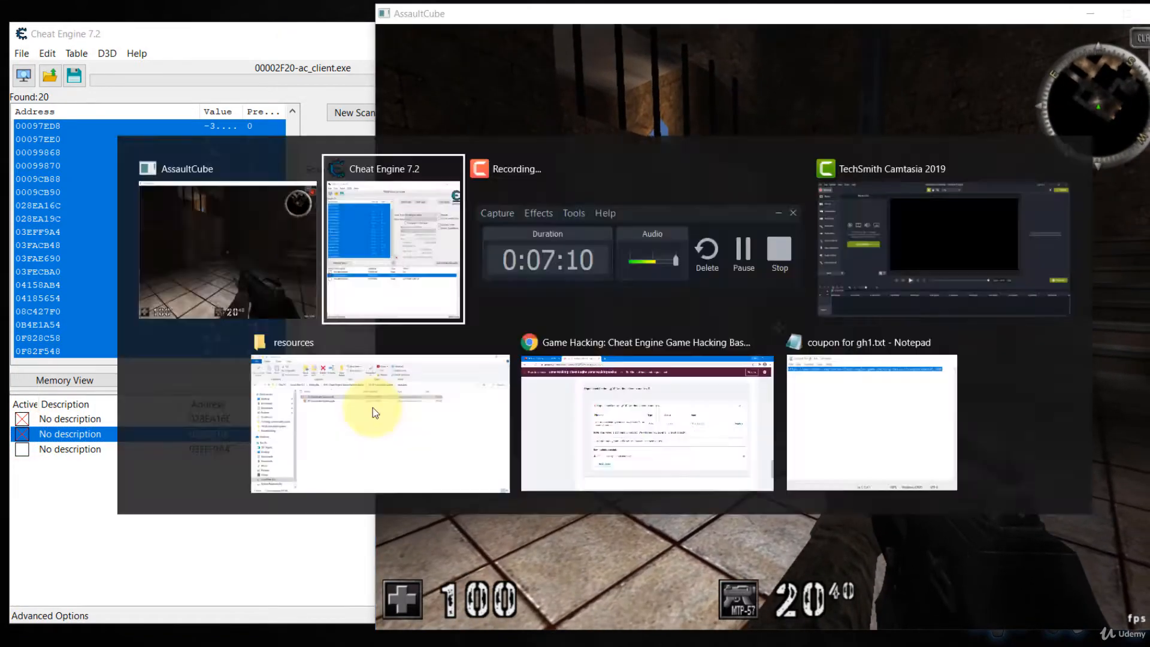
Freeze record 03EFF9A4 and unfreeze 028EA19C, test the player's movement in AssaultCube, and return to Cheat Engine.
left_click(21, 450)
left_click(26, 435)
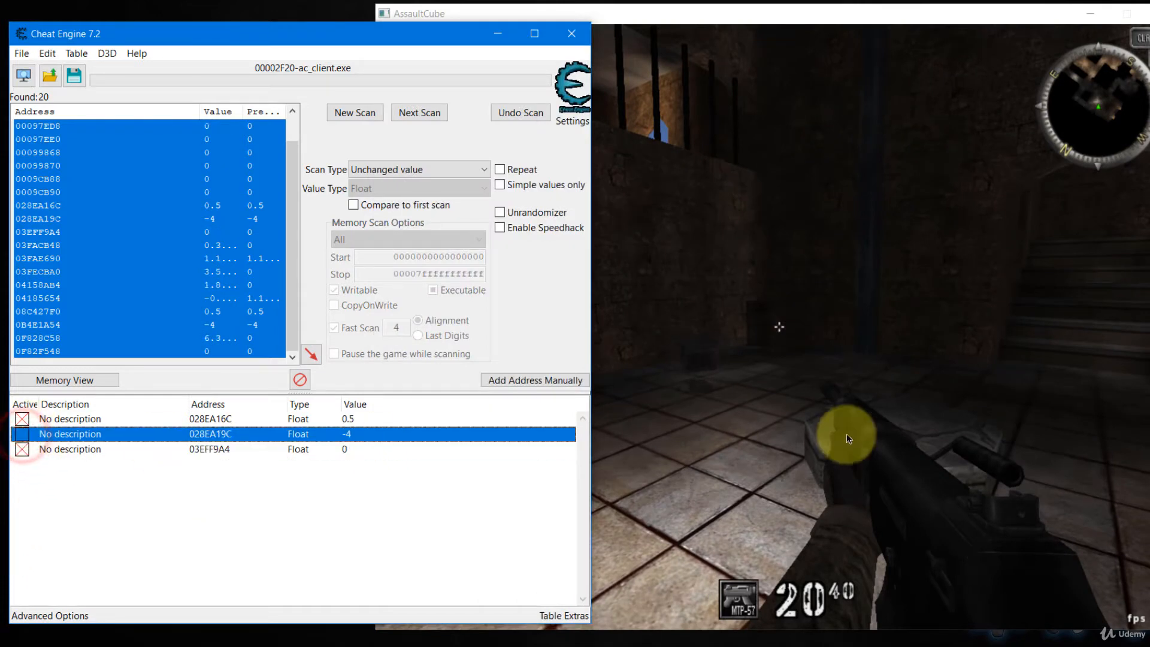
left_click(734, 407)
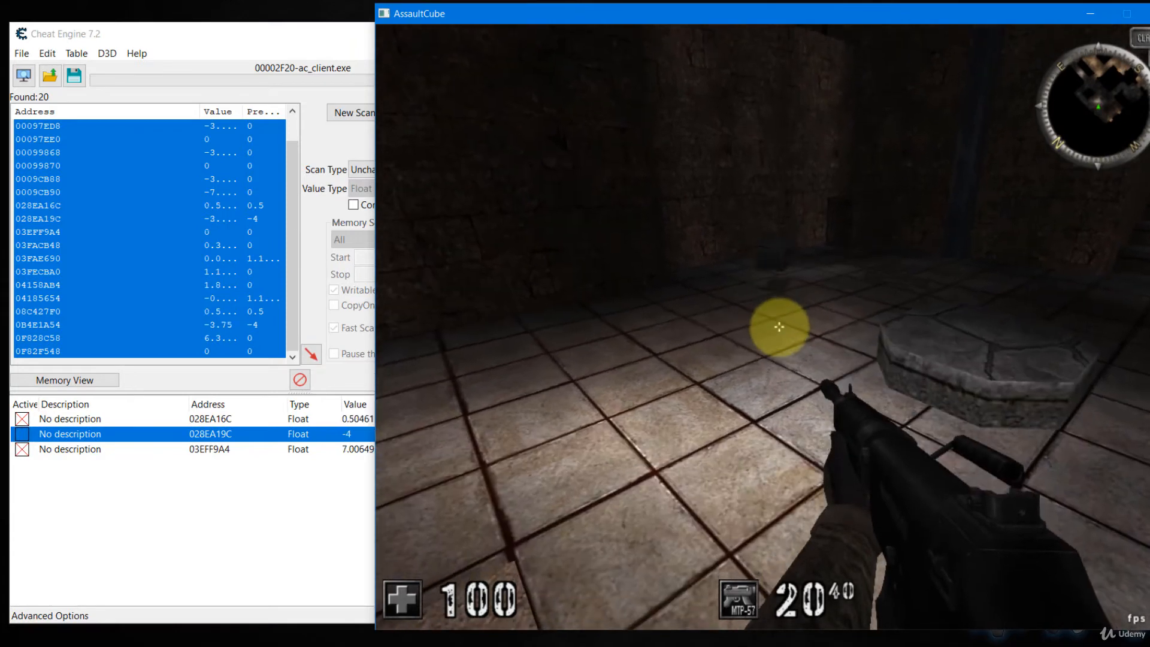
key("alt+Tab")
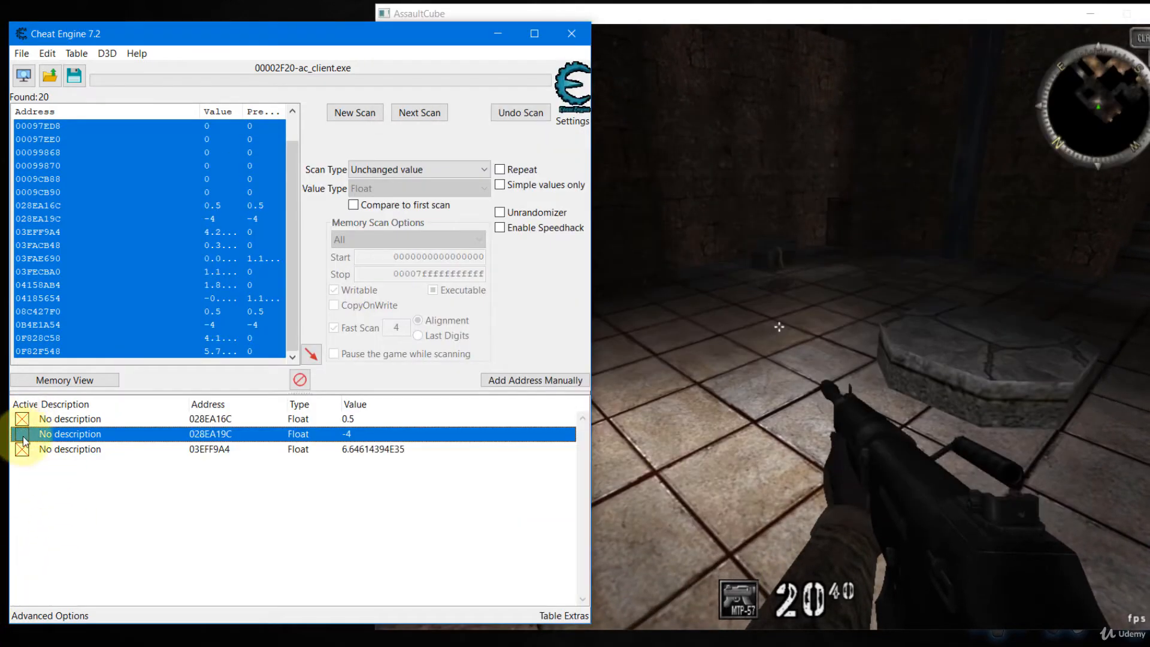
Delete the frozen records 028EA16C and 03EFF9A4, keeping only 028EA19C in the address list.
left_click(30, 419)
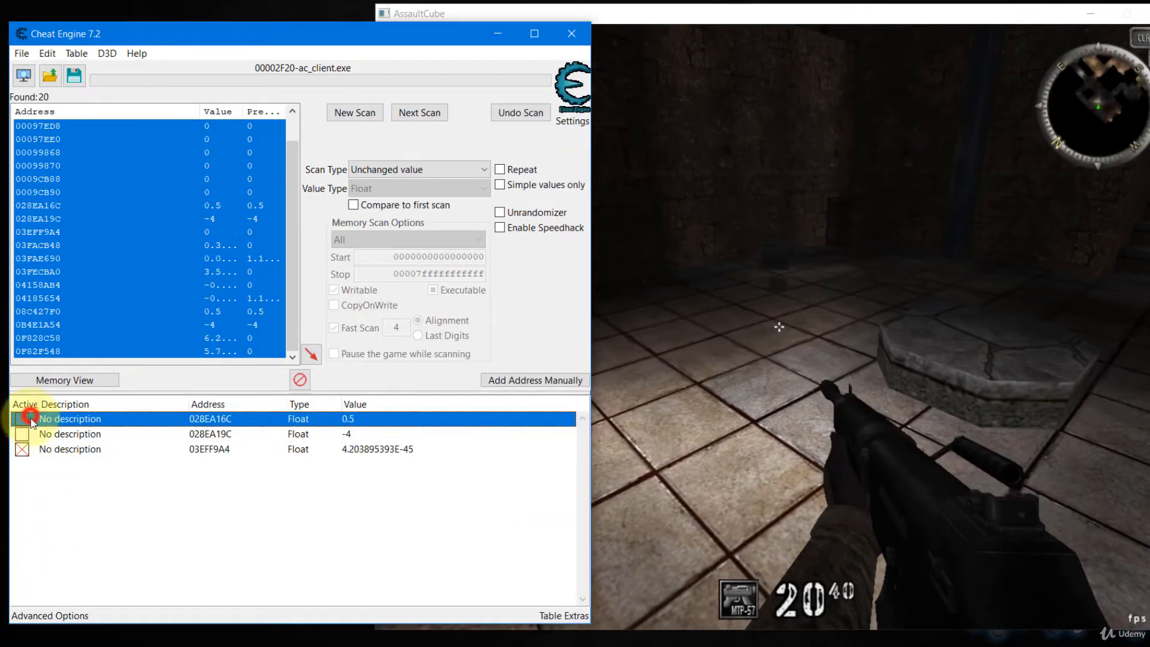
left_click(44, 454, "ctrl")
right_click(44, 454)
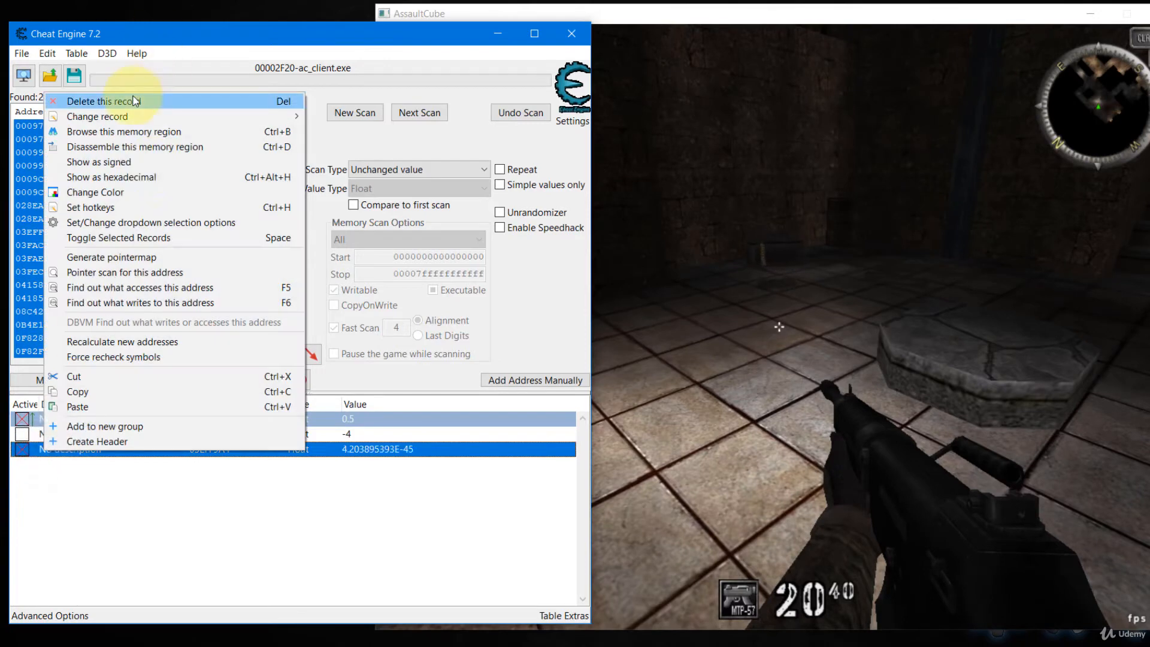
left_click(133, 98)
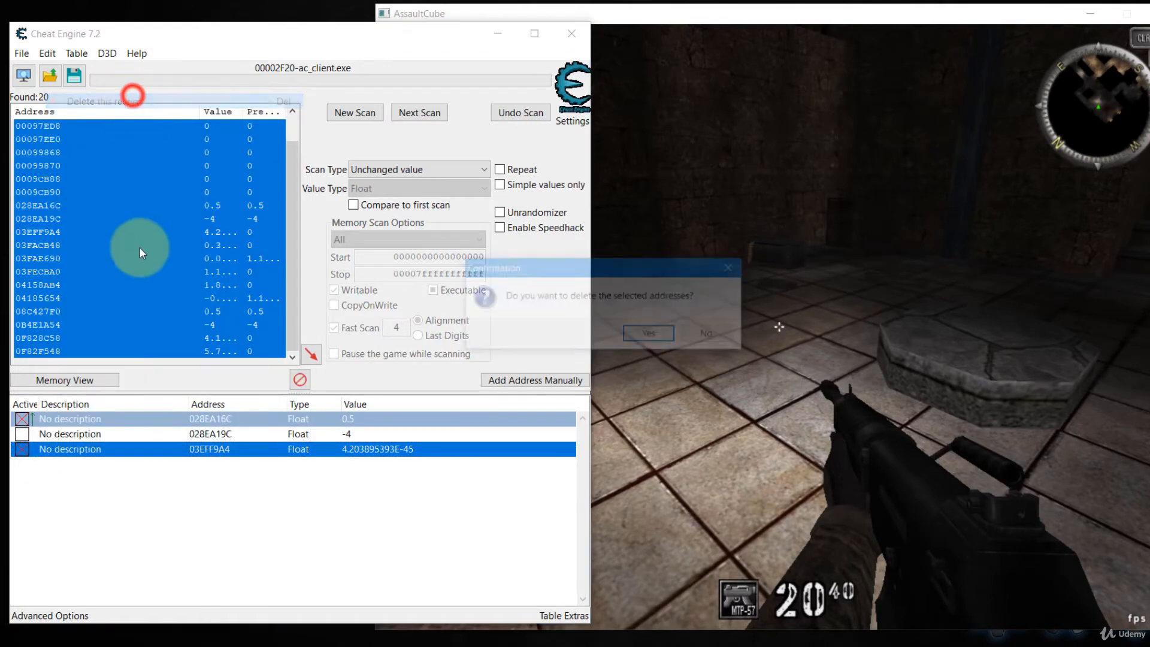
left_click(665, 334)
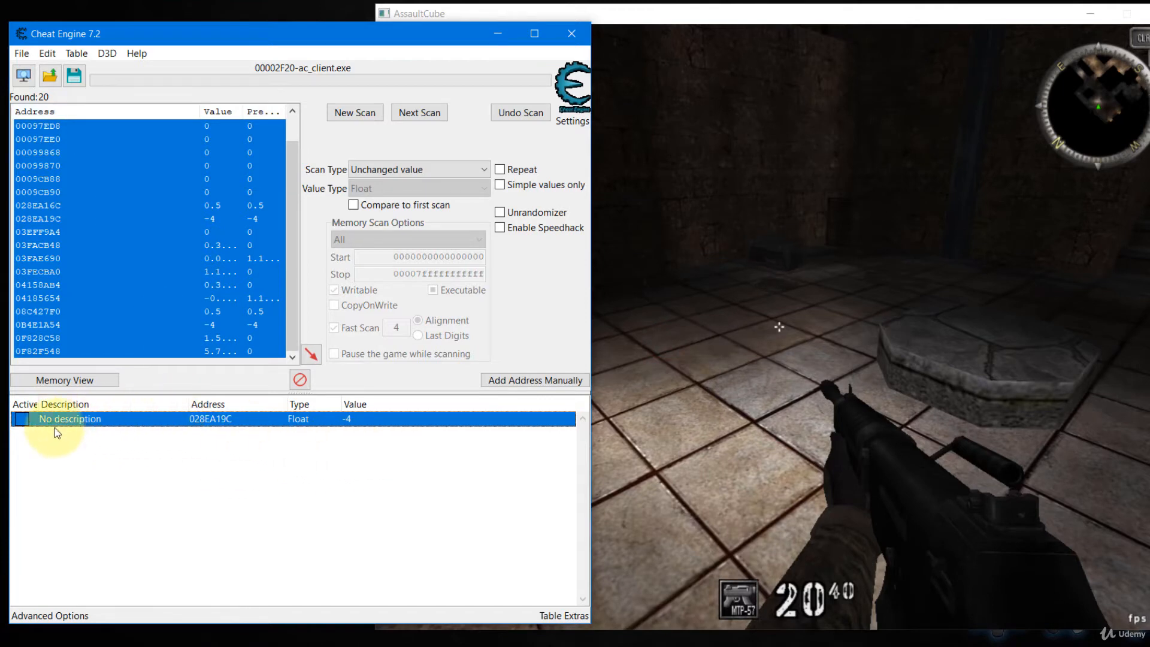
Toggle freezing on the remaining record 028EA19C, testing the player's jump in AssaultCube after each change, and return to Cheat Engine.
left_click(17, 418)
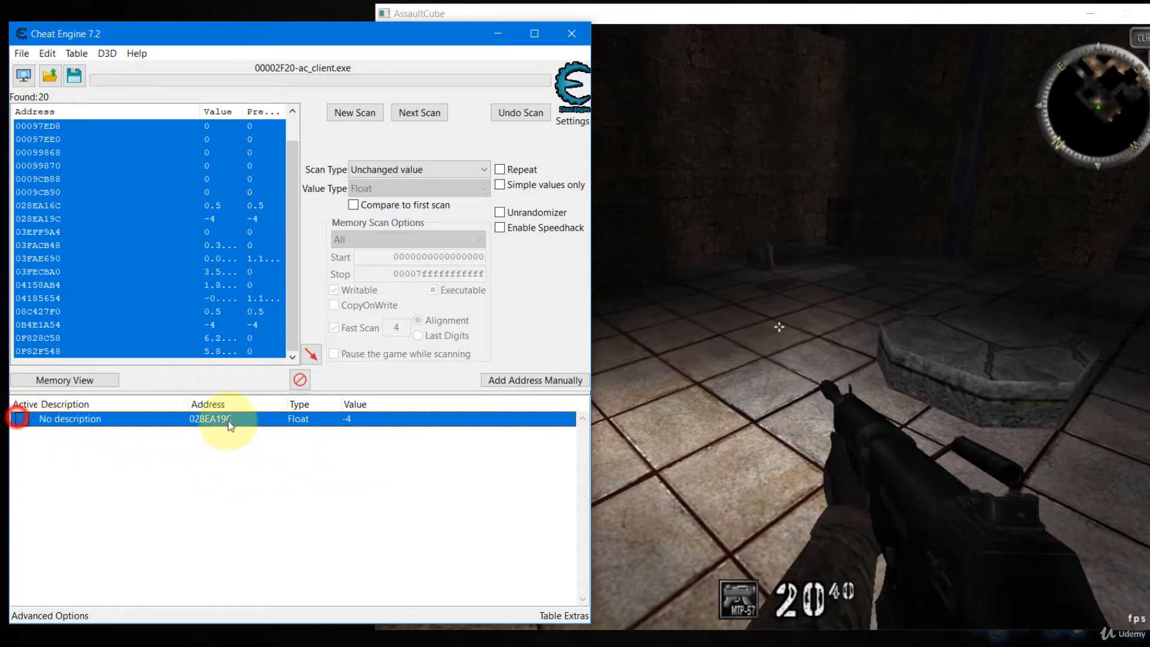
left_click(849, 358)
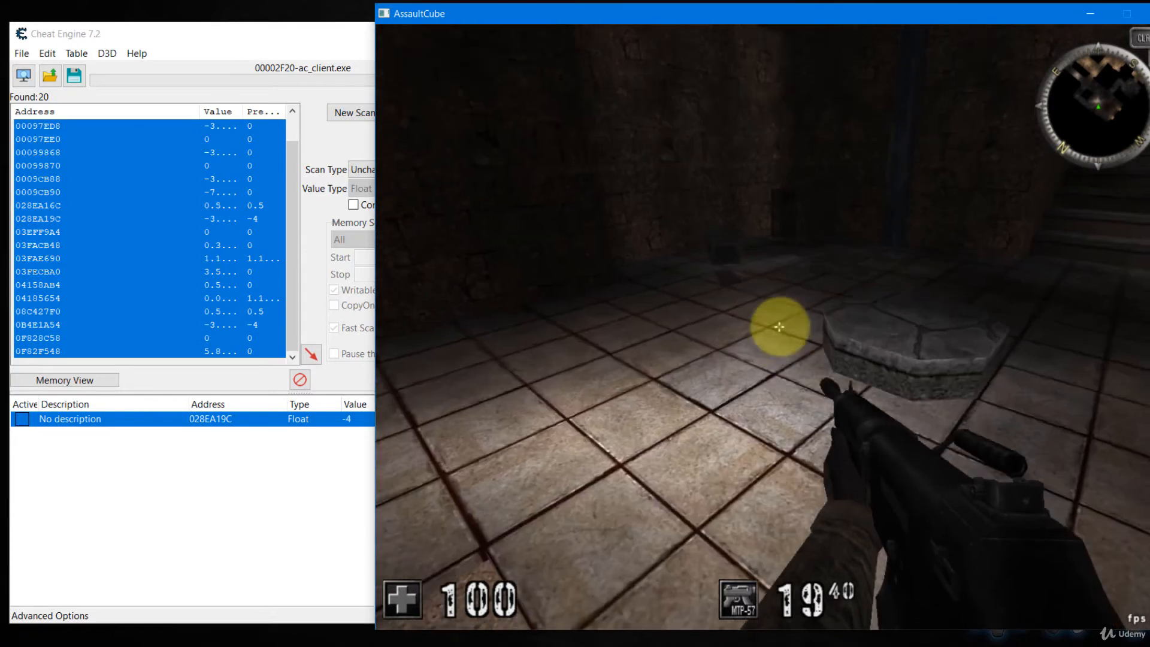
key("alt+Tab")
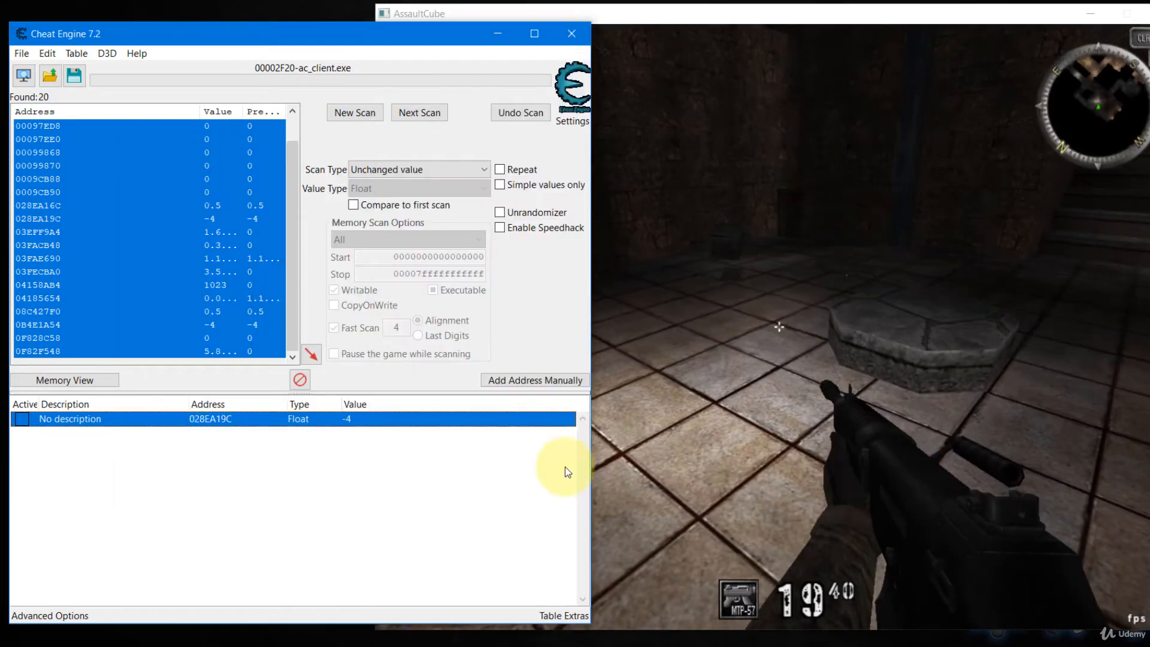
left_click(23, 420)
left_click(771, 327)
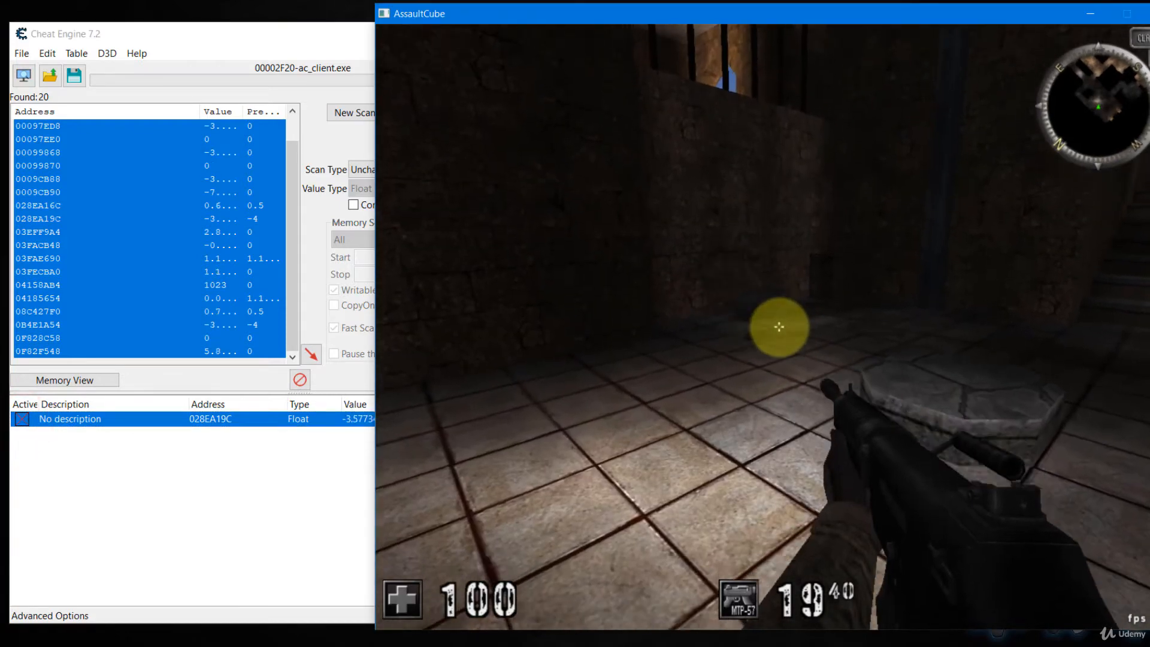
key("space")
key("space")
key("alt+Tab")
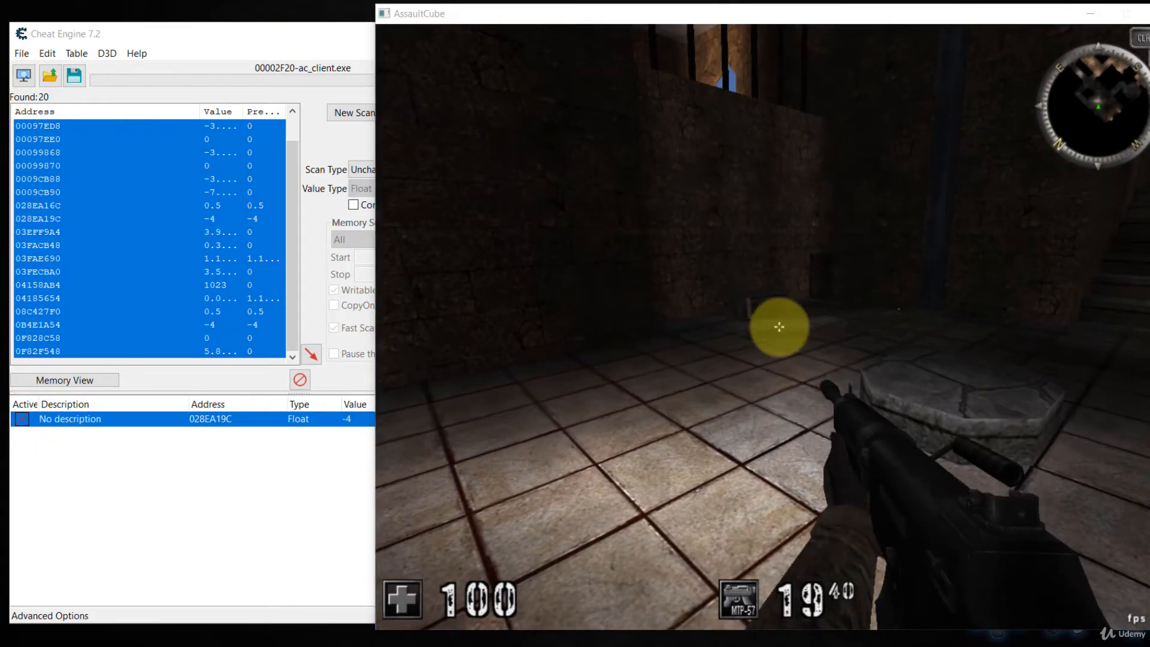
Leave record 028EA19C unfrozen and change its value to 30.
left_click(22, 420)
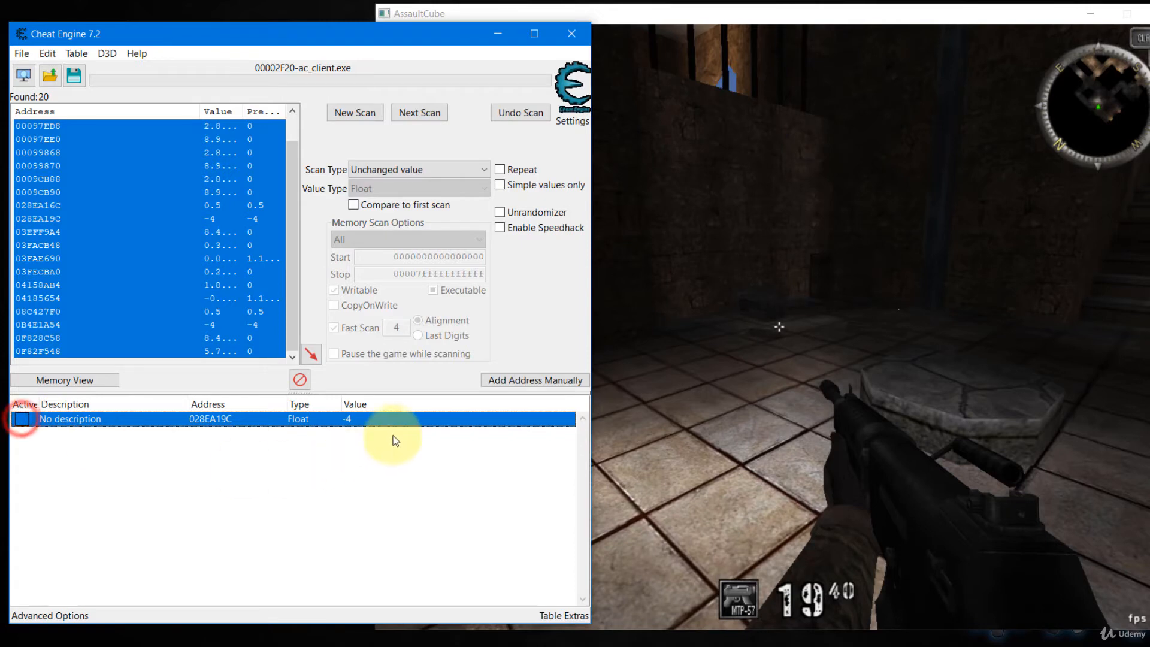
double_click(362, 421)
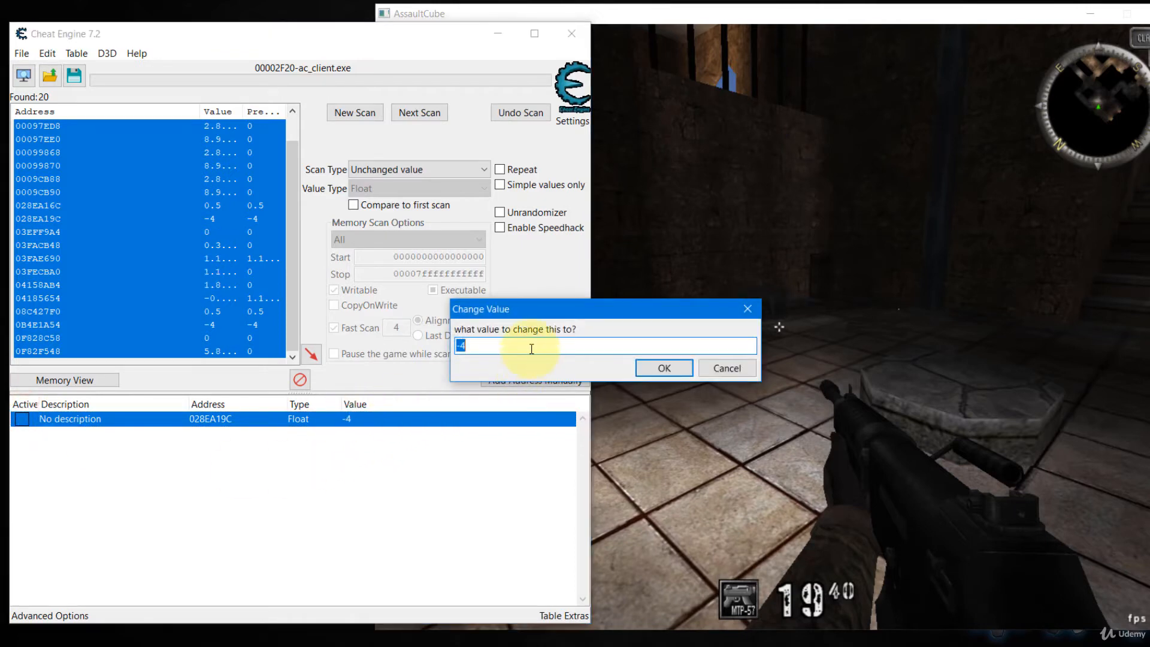
type("30")
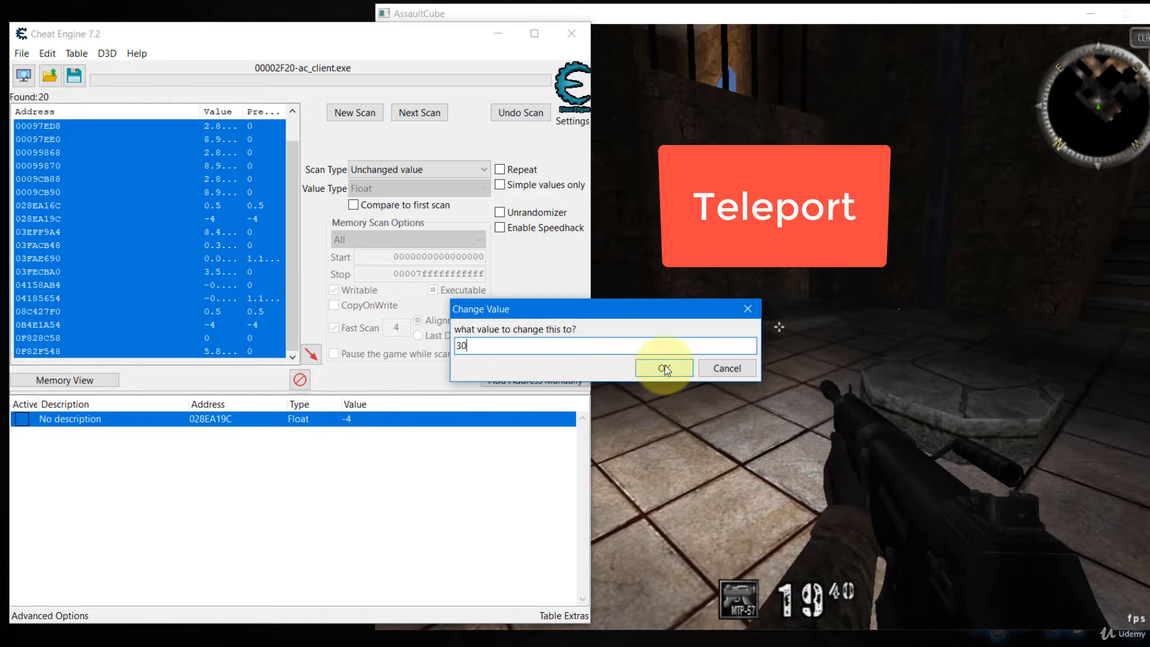
left_click(665, 368)
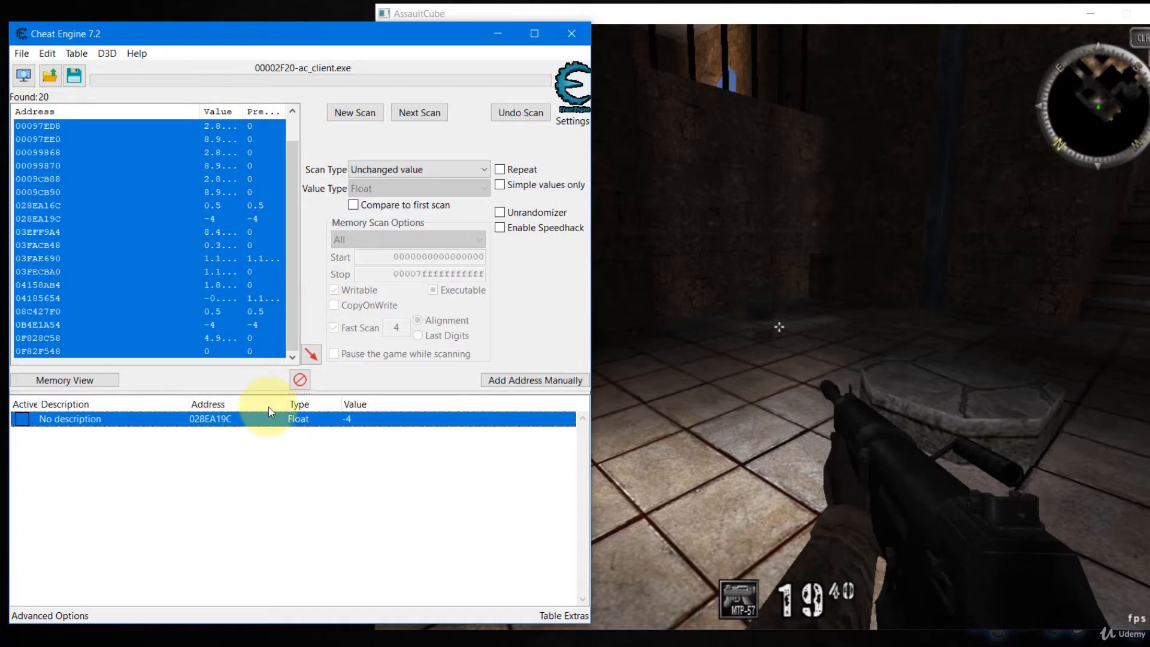
Generate a pointermap for record 028EA19C and save it as scan1 in the GameHacking folder on the desktop.
right_click(207, 419)
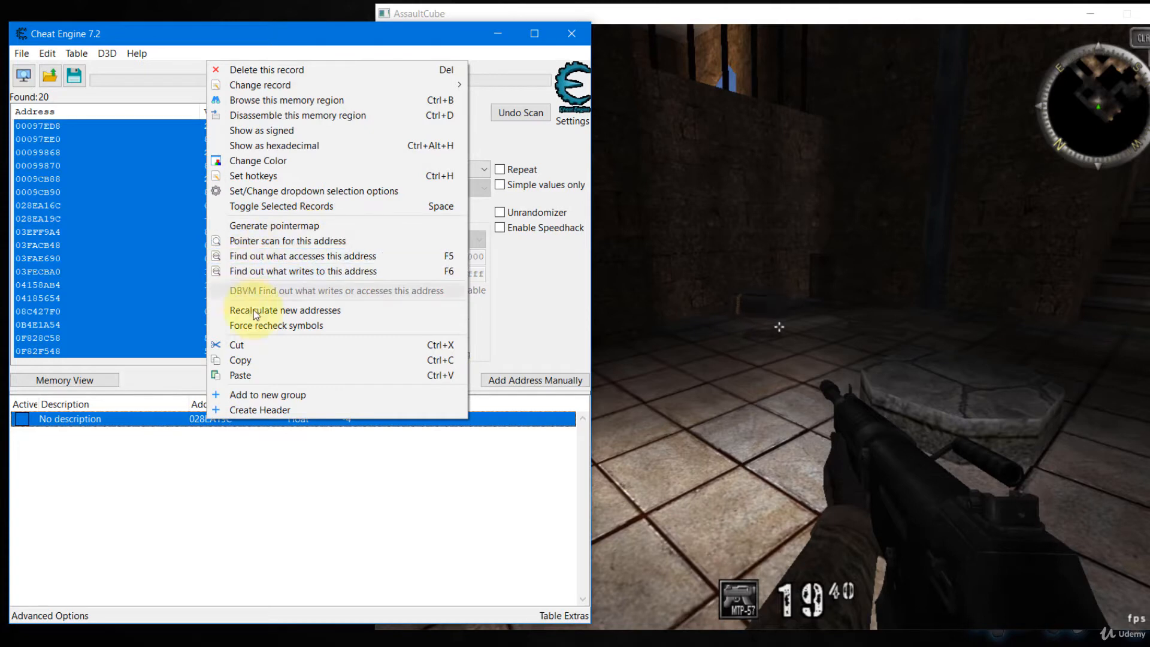
left_click(298, 229)
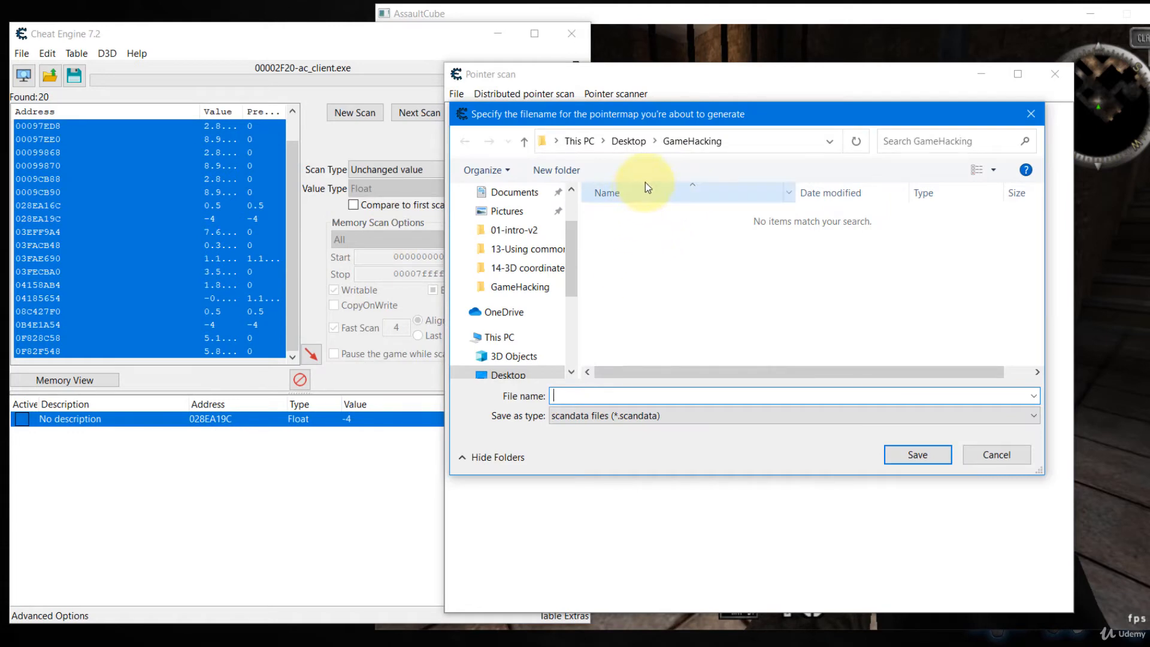
left_click(626, 395)
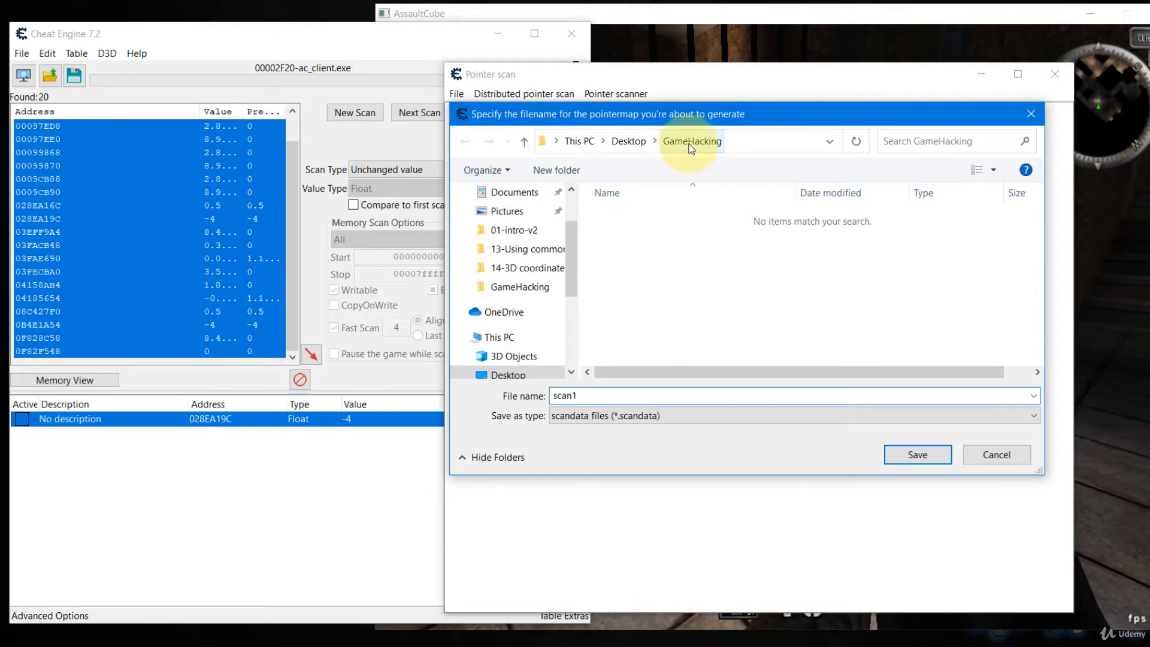
left_click(926, 455)
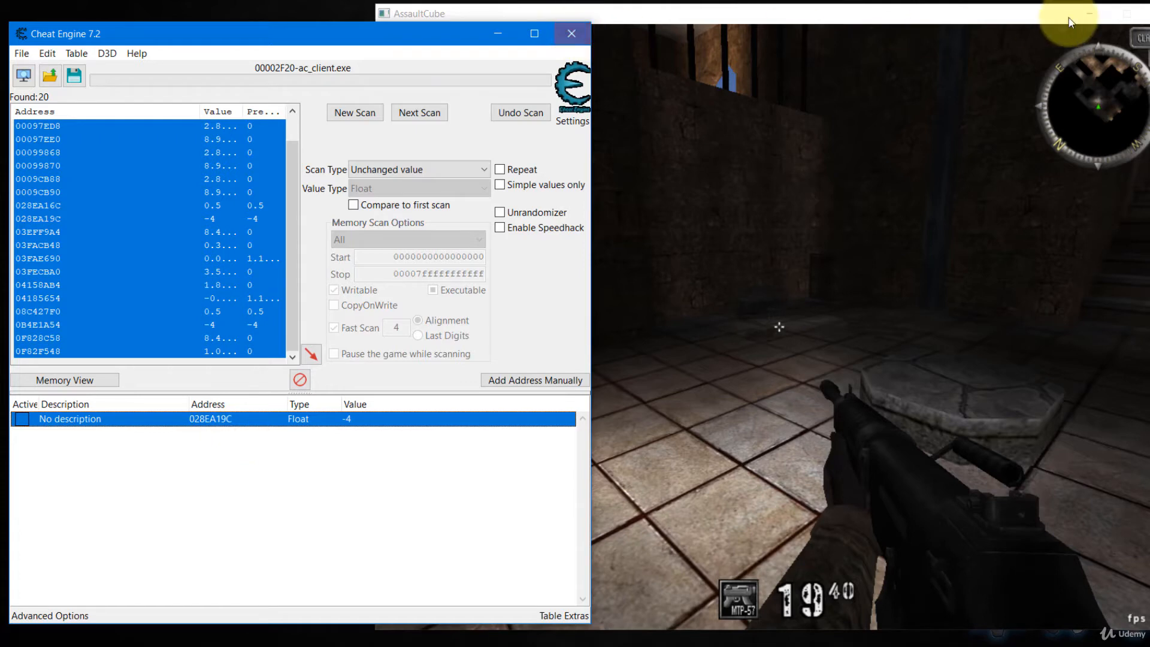
Switch to AssaultCube, close the game, and launch it again from its desktop shortcut.
left_click(1033, 16)
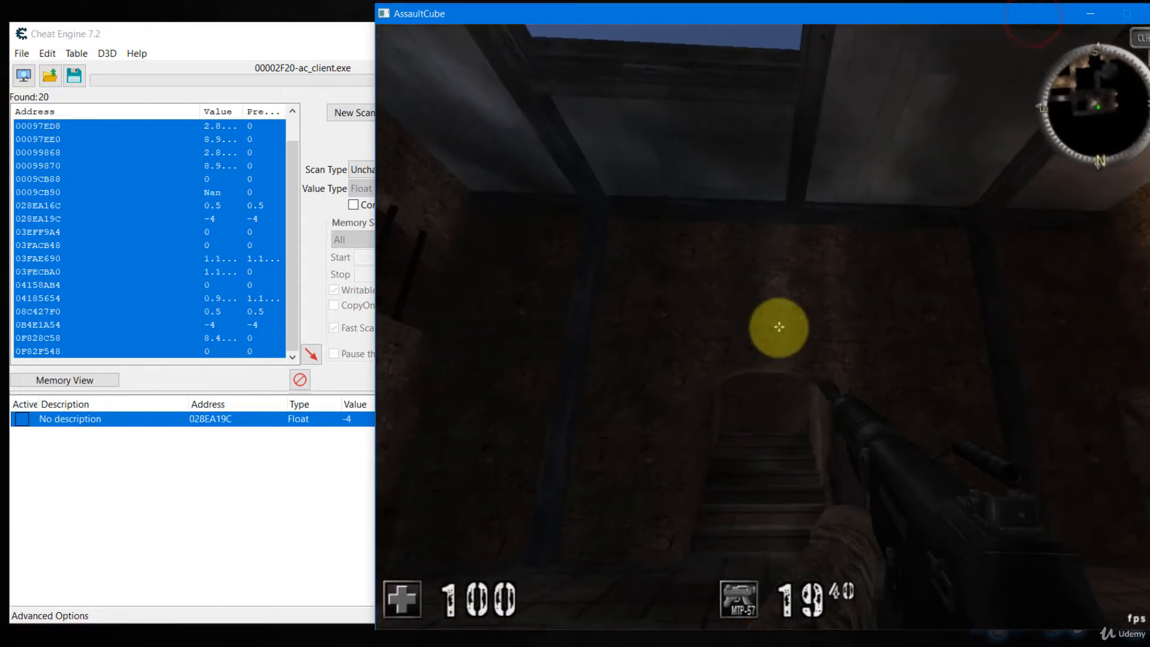
key("alt+Tab")
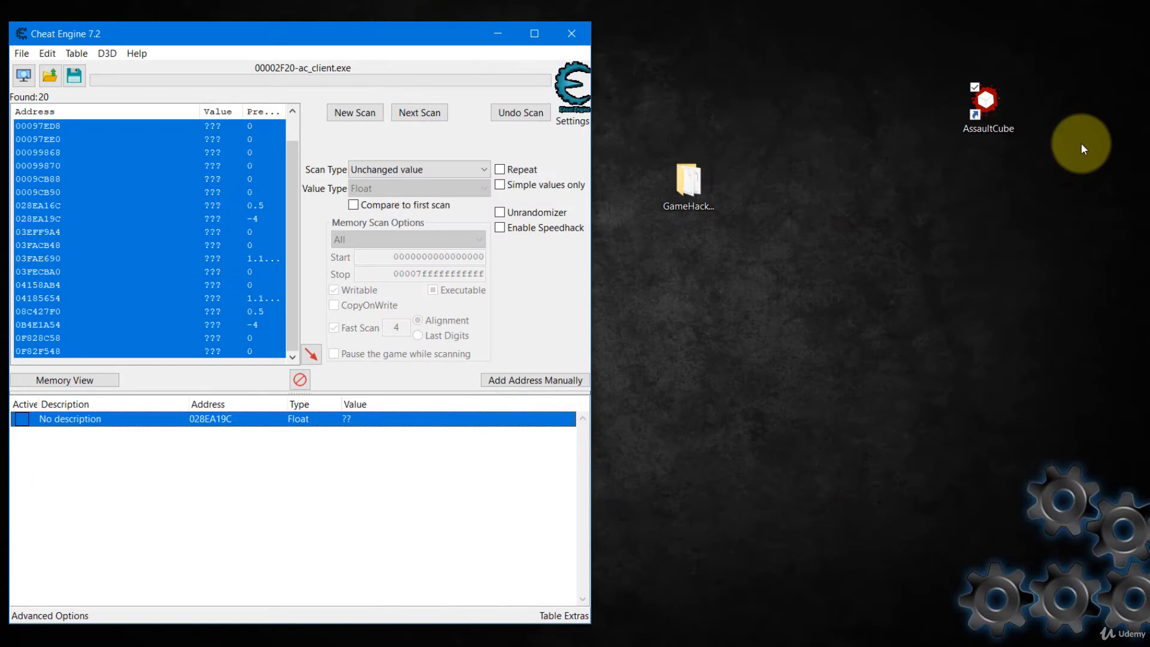
left_click(989, 111)
double_click(989, 110)
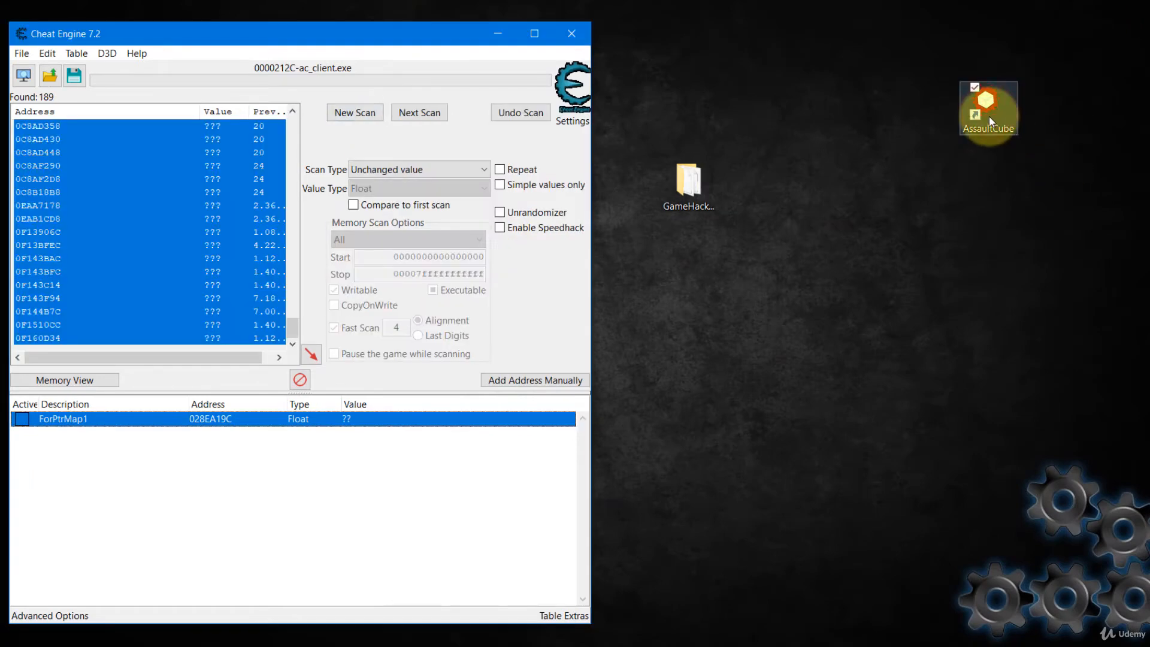
double_click(989, 116)
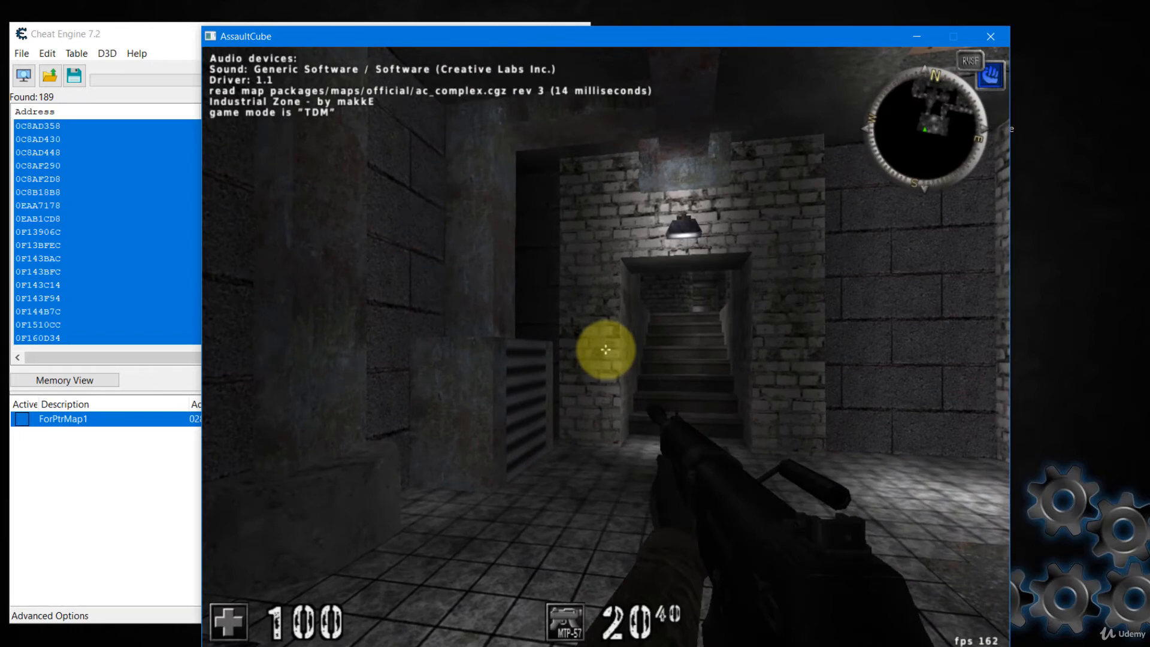
Return to Cheat Engine and attach it to the new AssaultCube process, keeping the current address list.
key("alt+Tab")
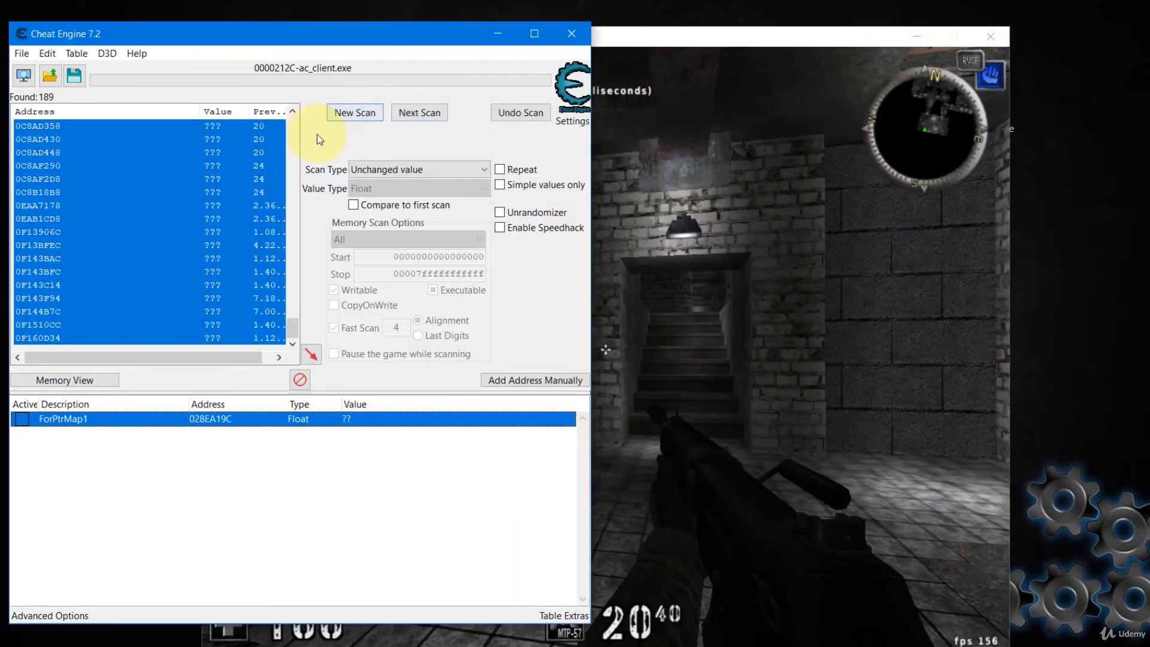
left_click(24, 74)
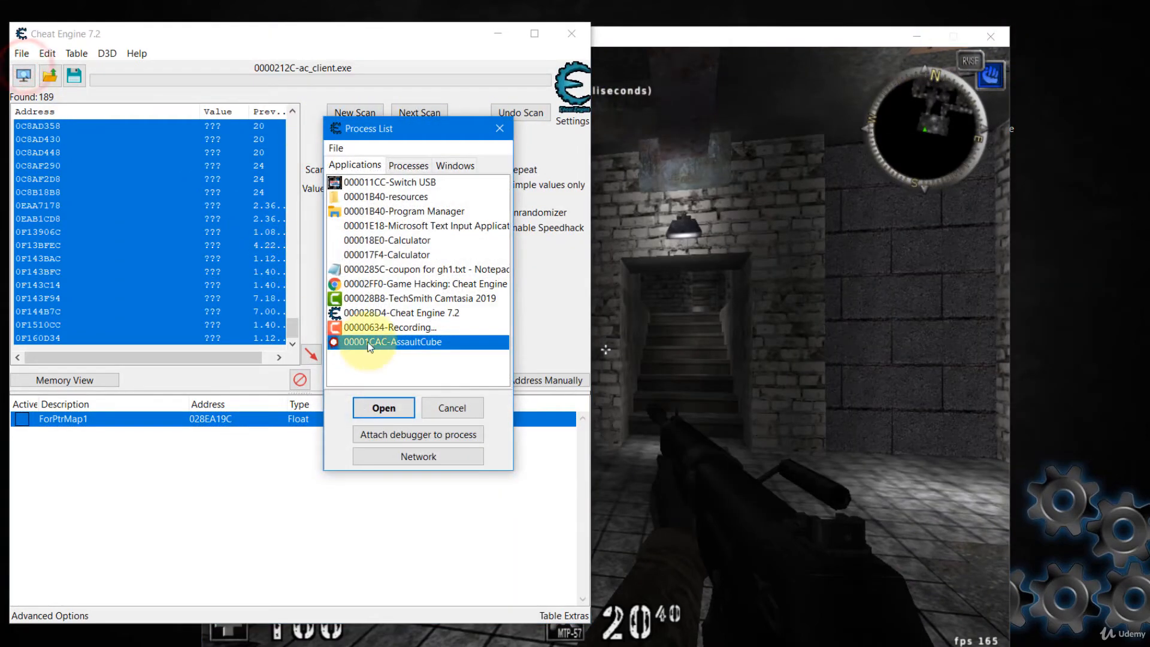
left_click(385, 408)
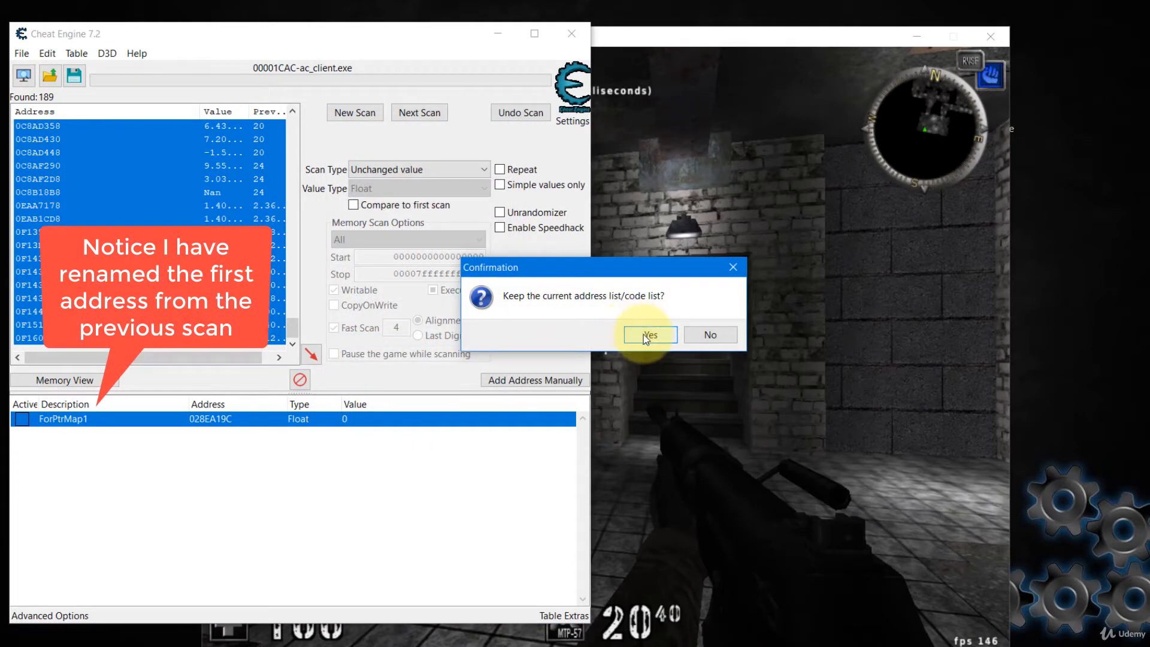
left_click(643, 334)
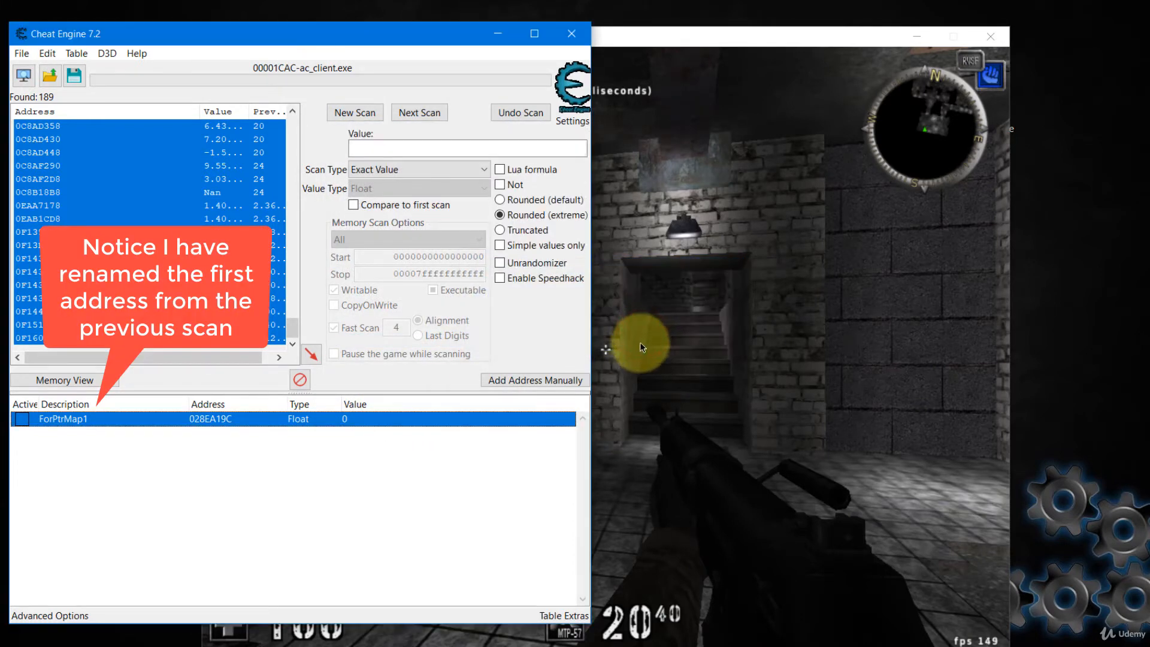
Start a new scan and run the first scan for an unknown initial value of type Float.
left_click(355, 114)
left_click(383, 170)
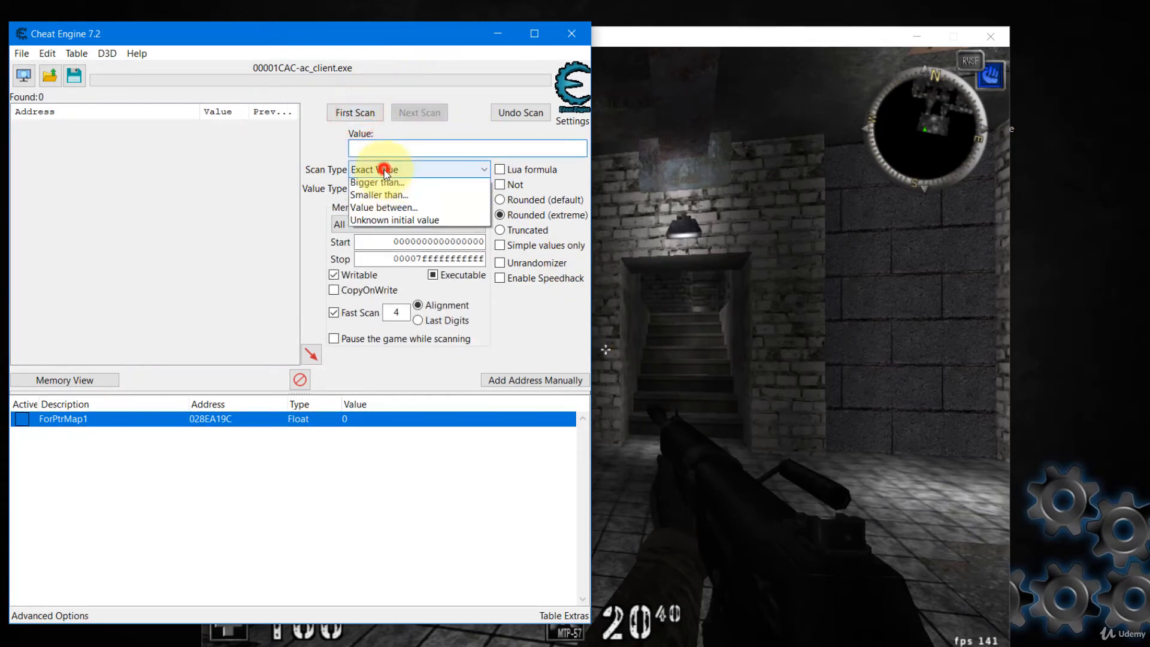
left_click(400, 233)
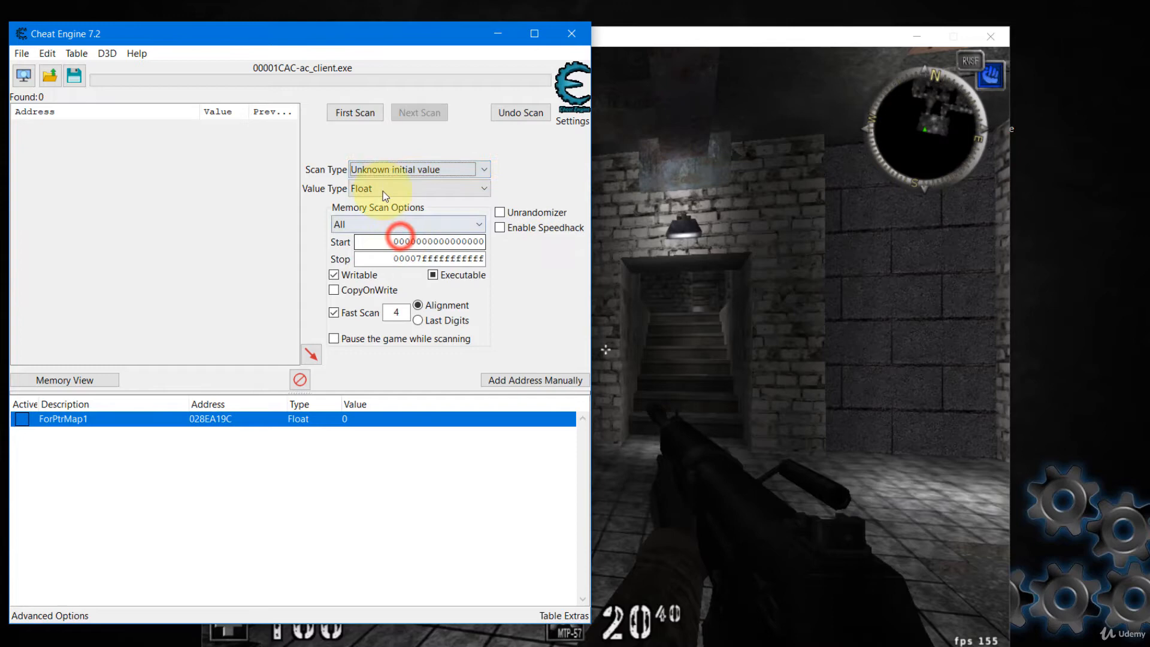
left_click(356, 115)
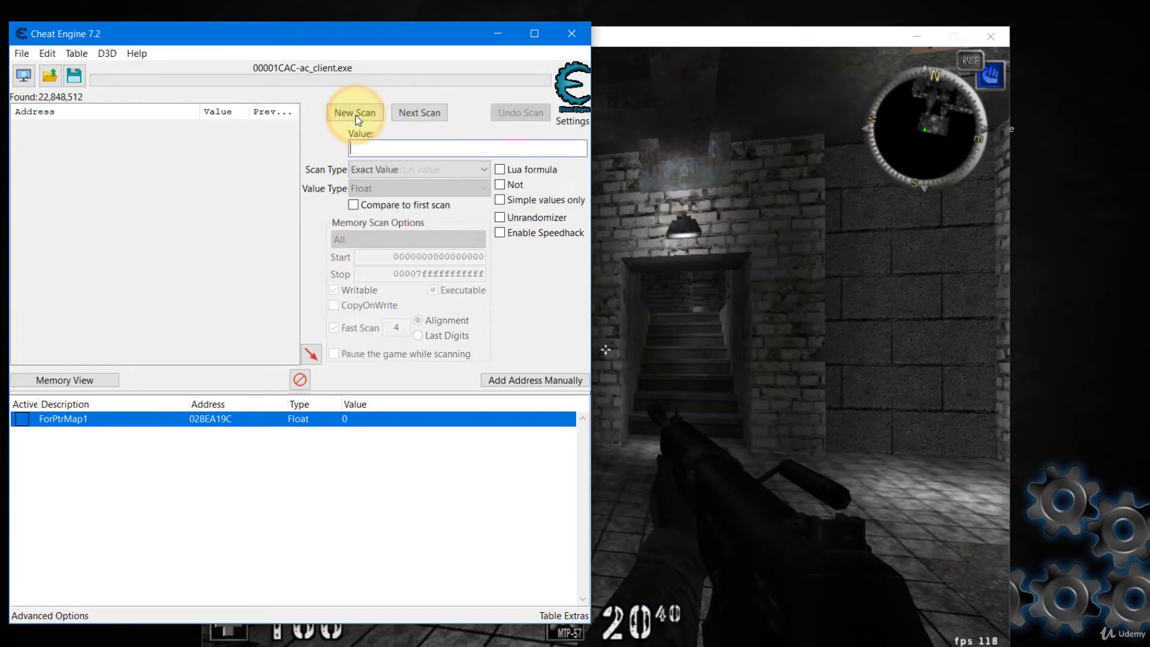
Move the player to a higher spot in AssaultCube, then run a next scan for Increased value in Cheat Engine.
left_click(699, 230)
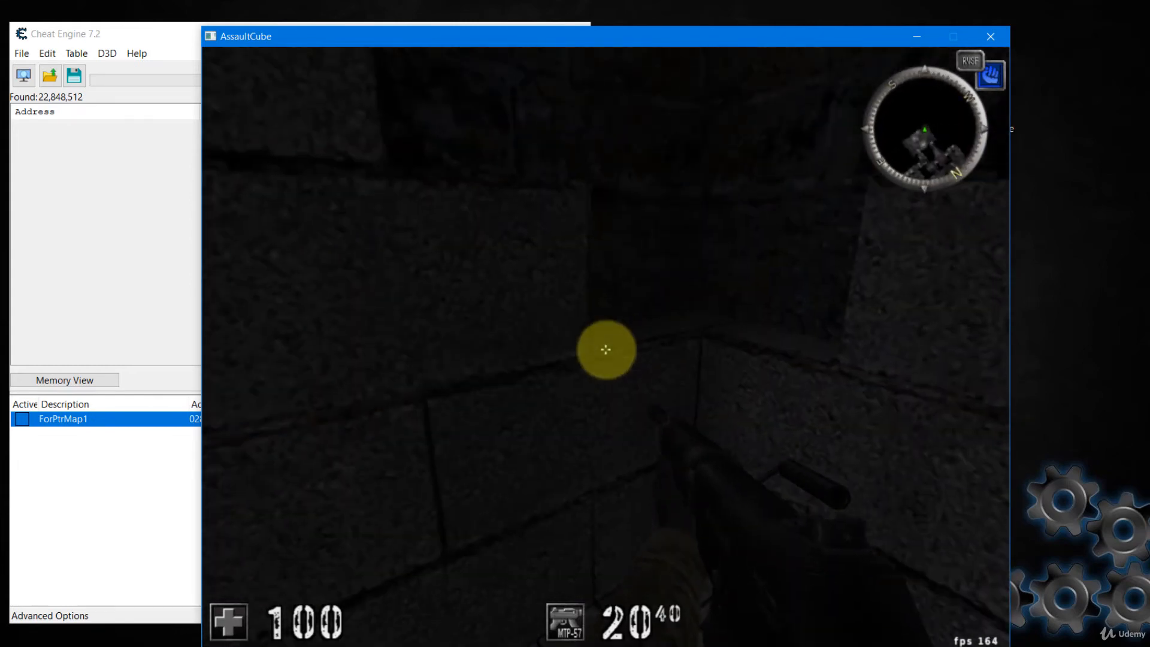
key("alt+Tab")
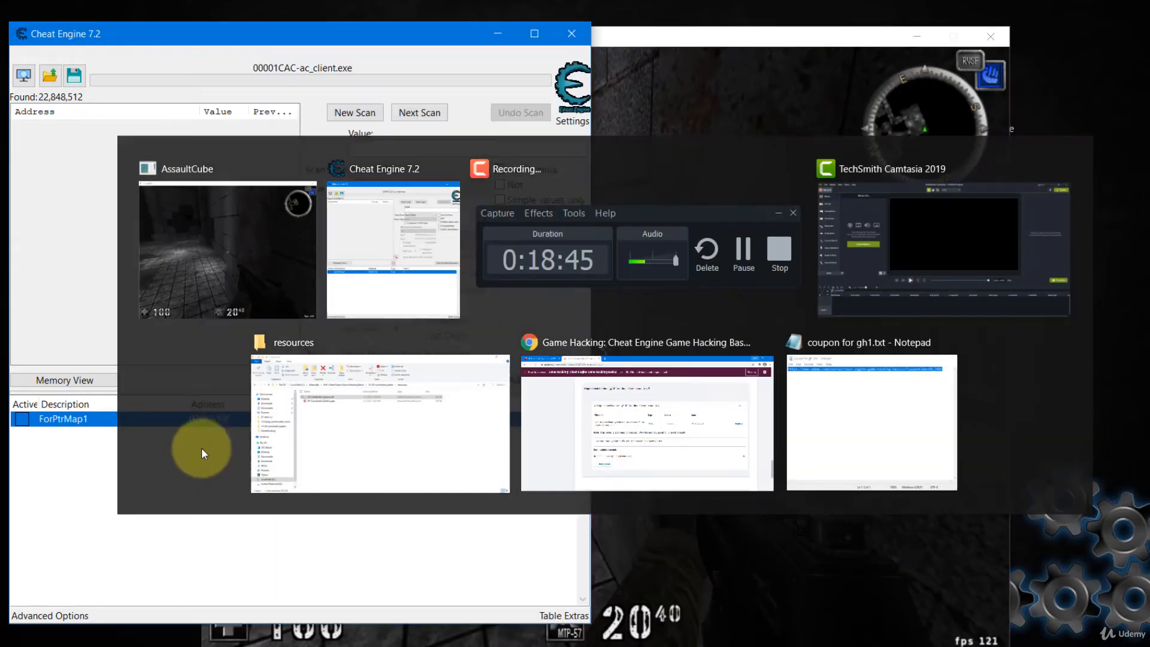
left_click(364, 173)
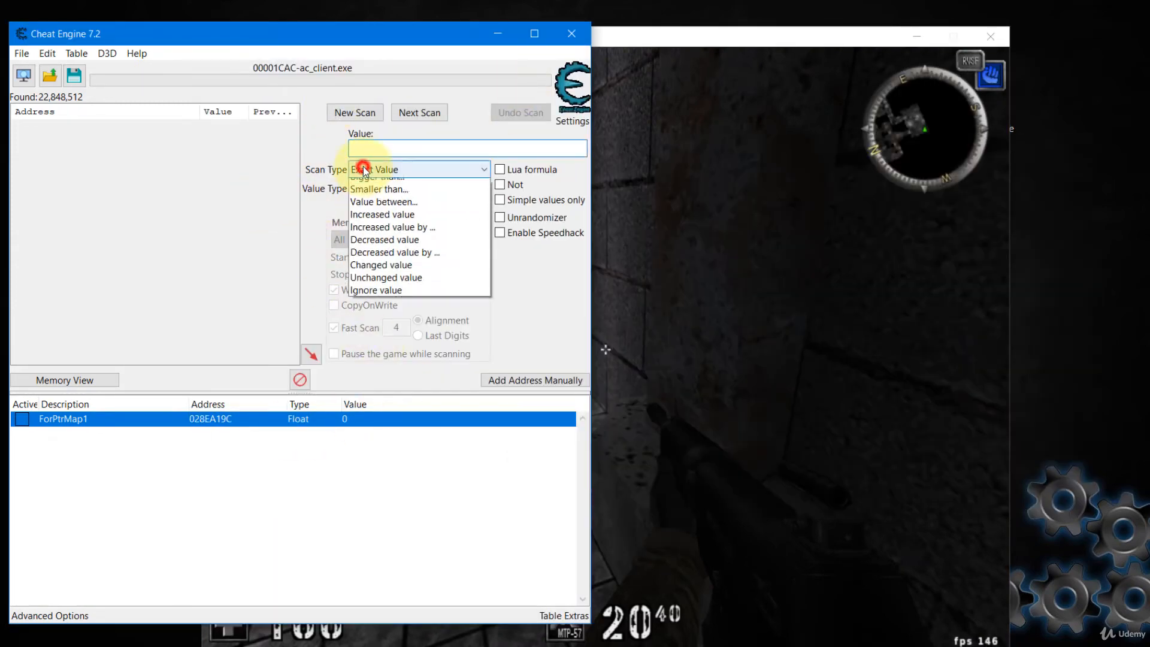
left_click(390, 236)
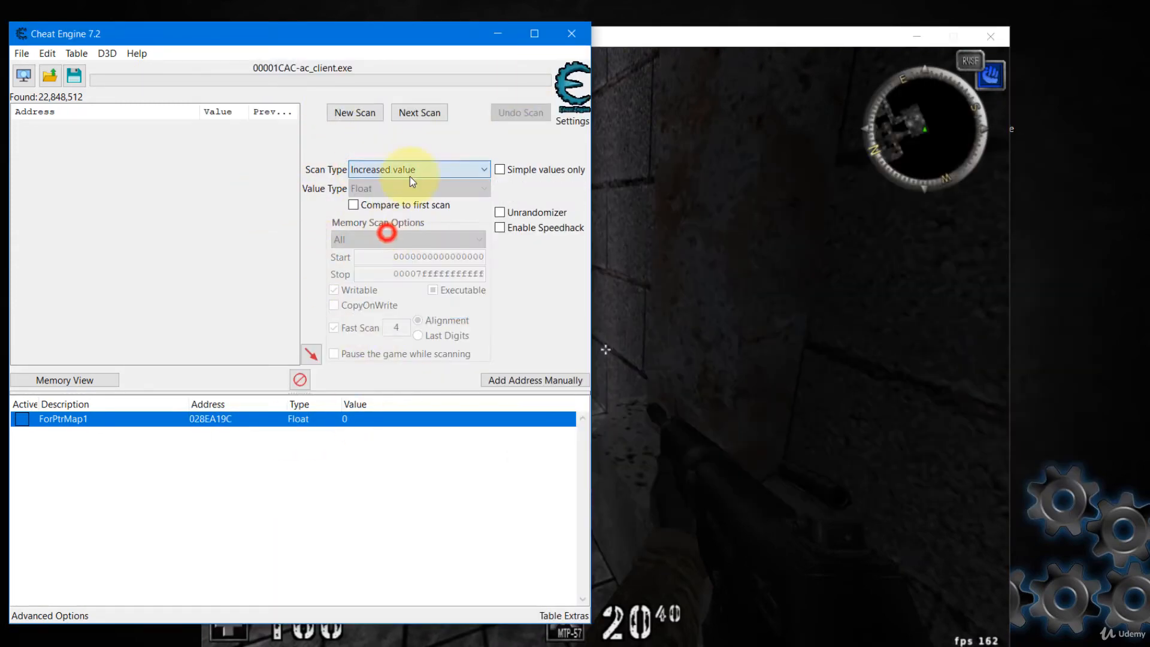
left_click(425, 112)
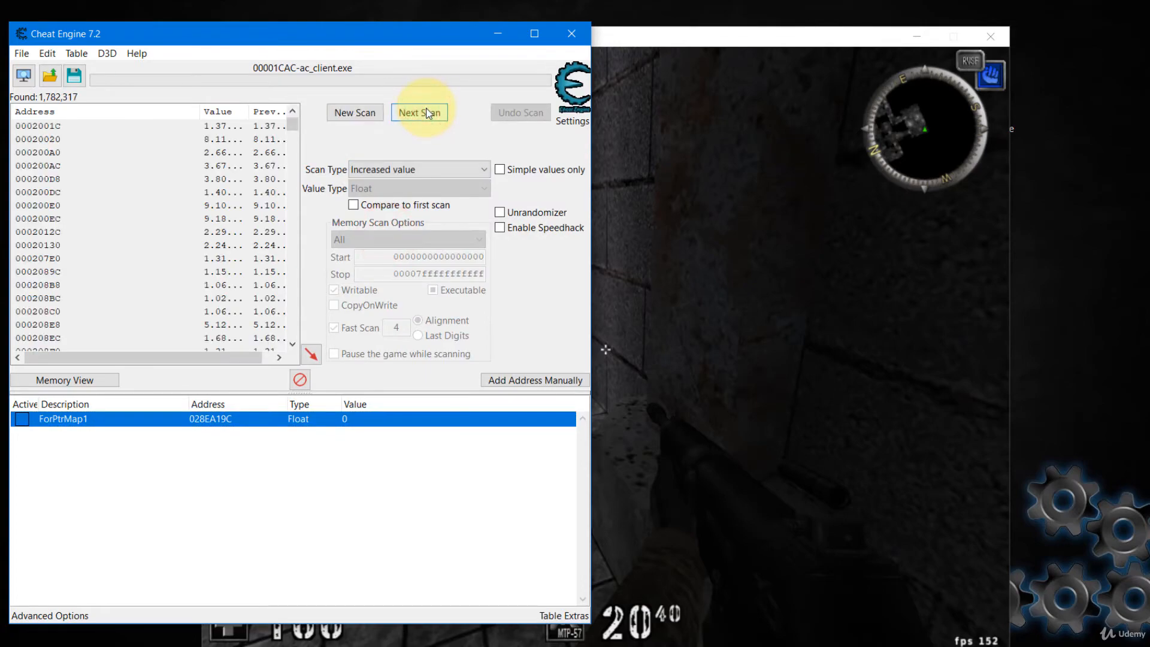
Move the player to a lower spot in AssaultCube and run a next scan for Decreased value in Cheat Engine.
left_click(717, 210)
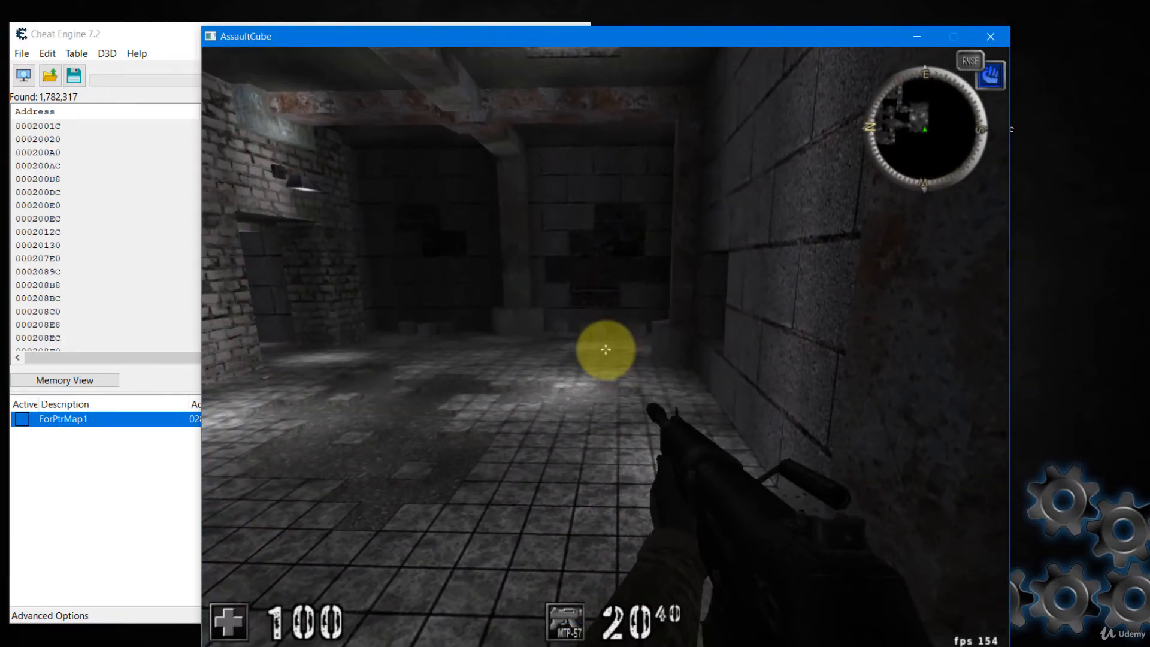
key("alt+Tab")
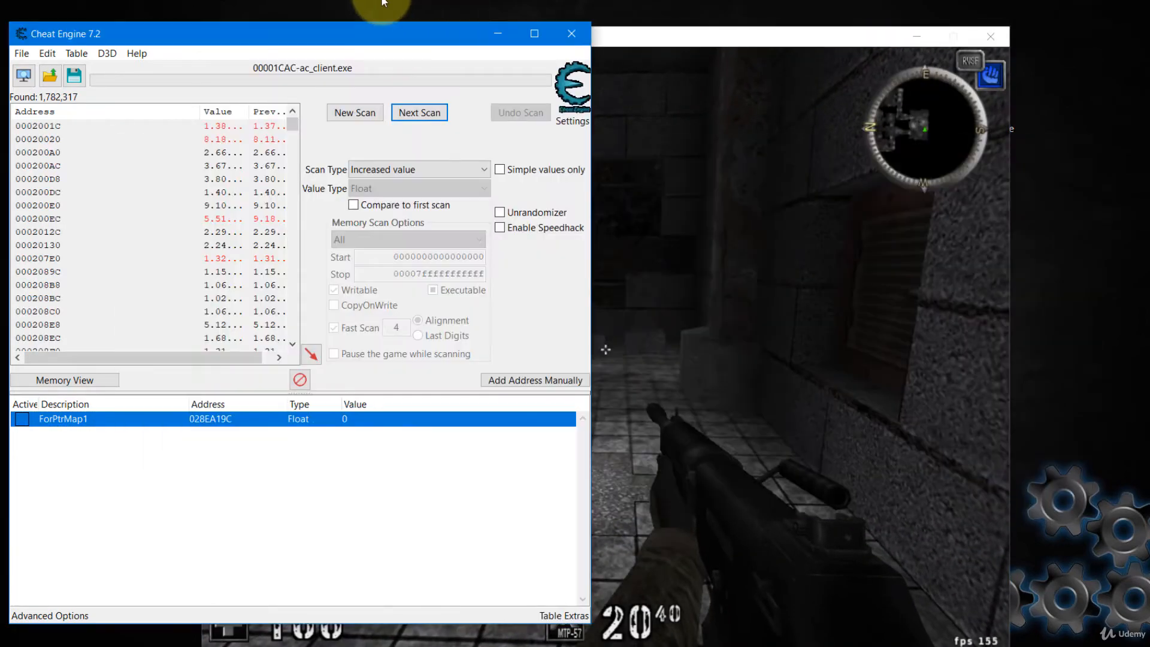
left_click(447, 170)
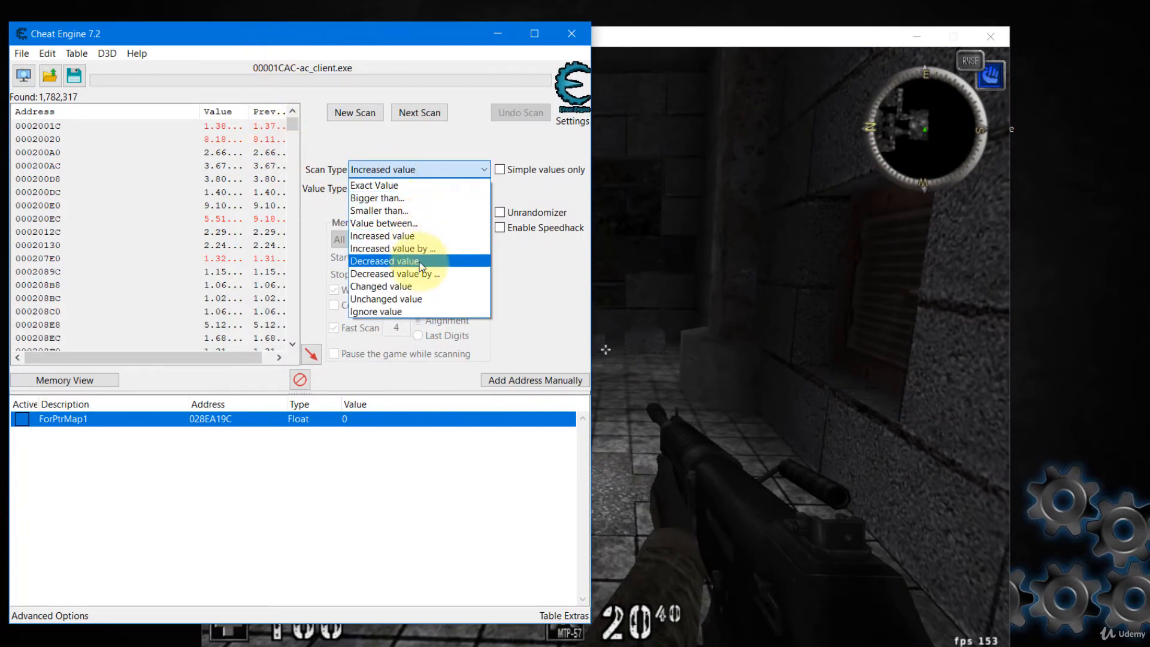
left_click(420, 260)
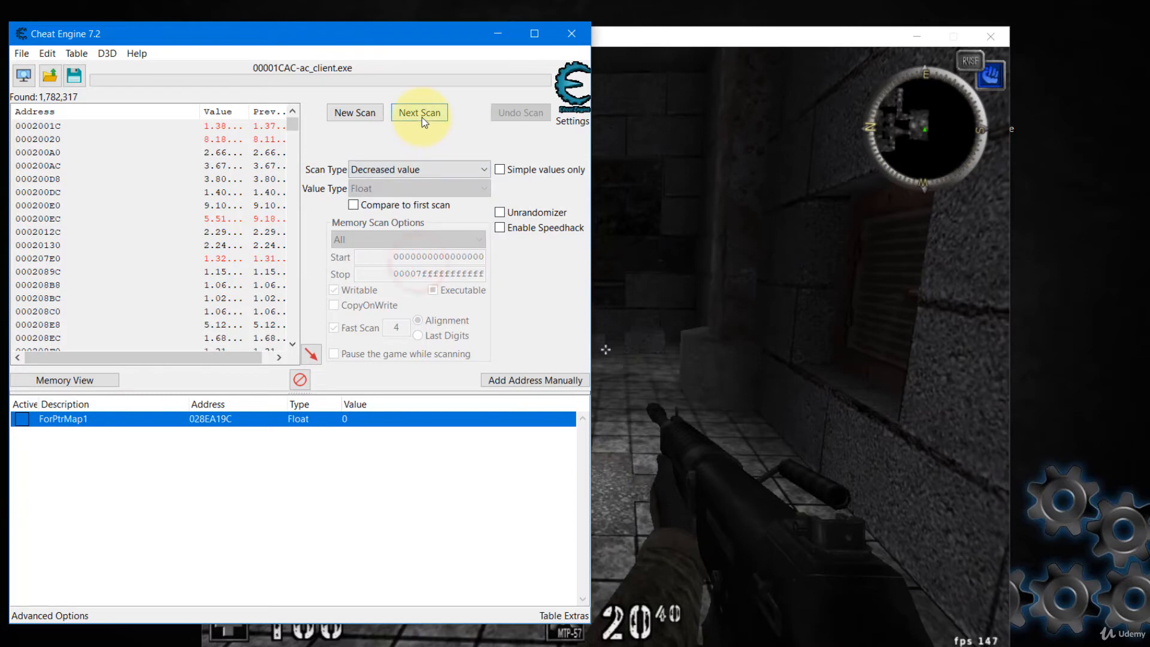
left_click(422, 116)
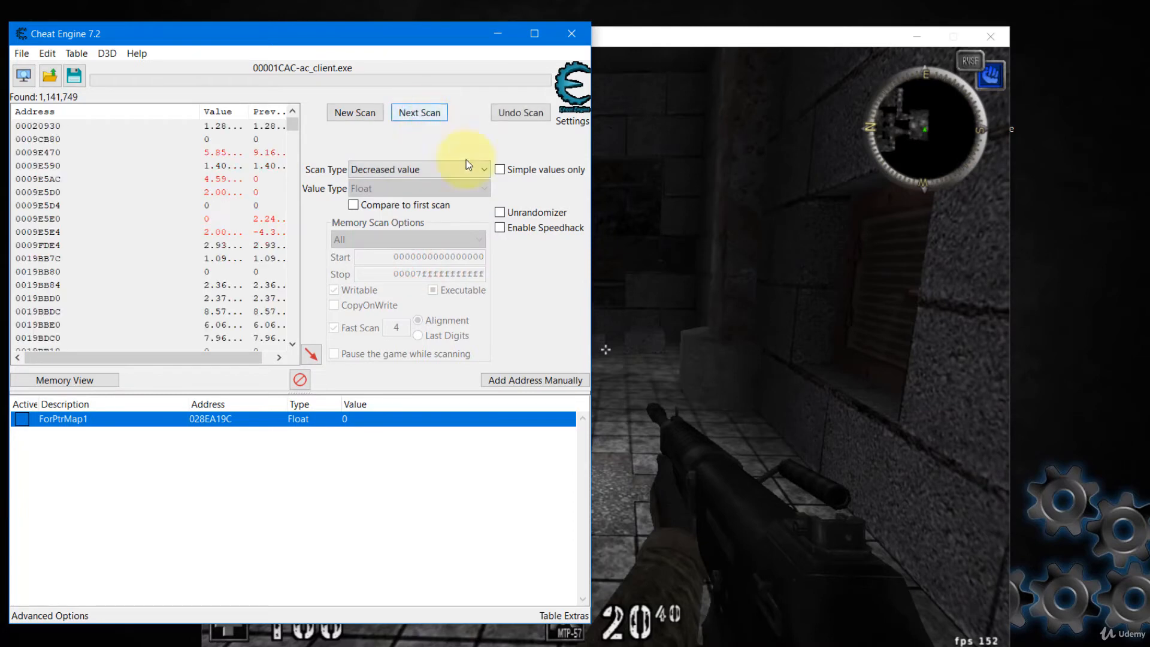
Walk the player around at the same height in AssaultCube and run a next scan for Unchanged value in Cheat Engine.
left_click(650, 219)
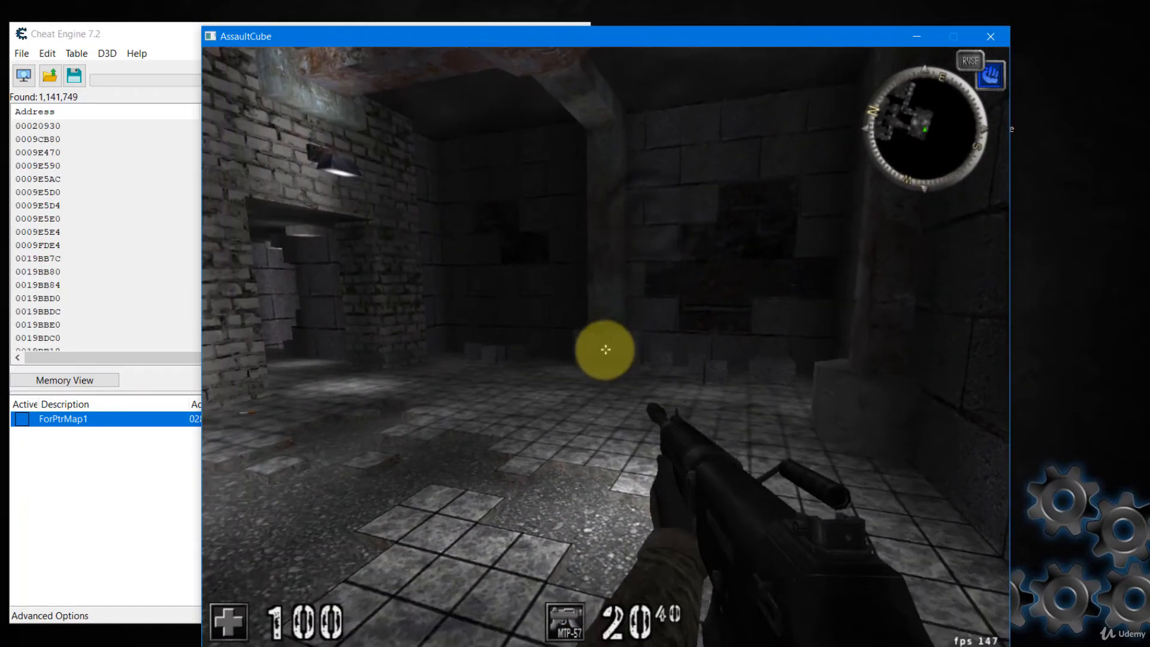
key("w")
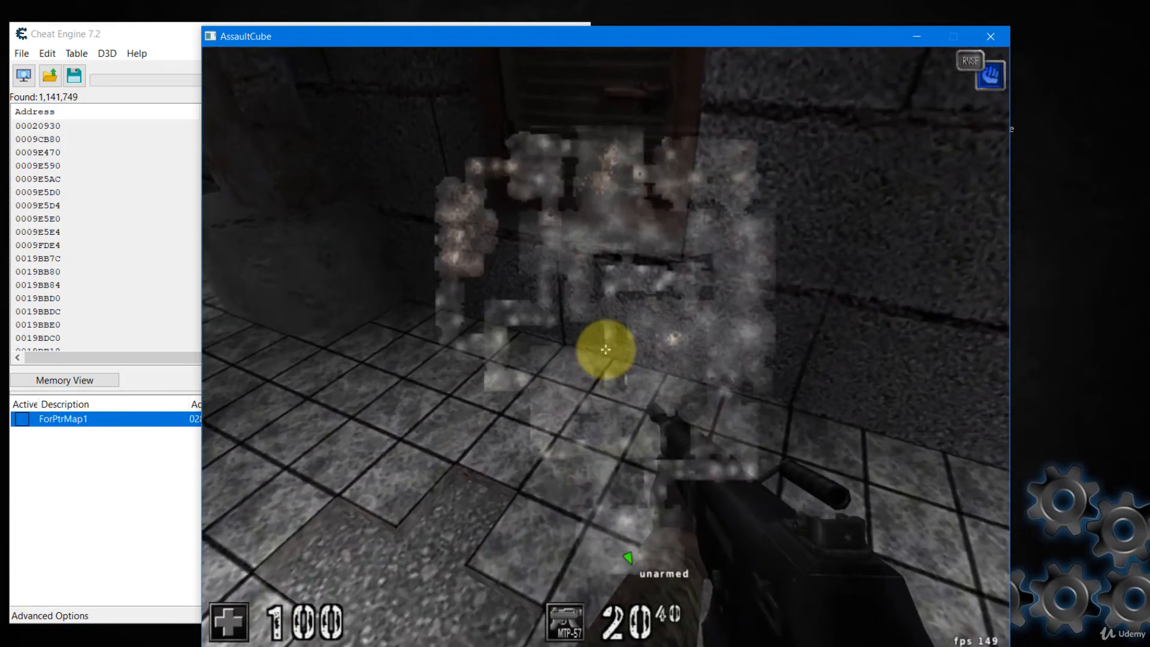
key("alt+Tab")
left_click(404, 166)
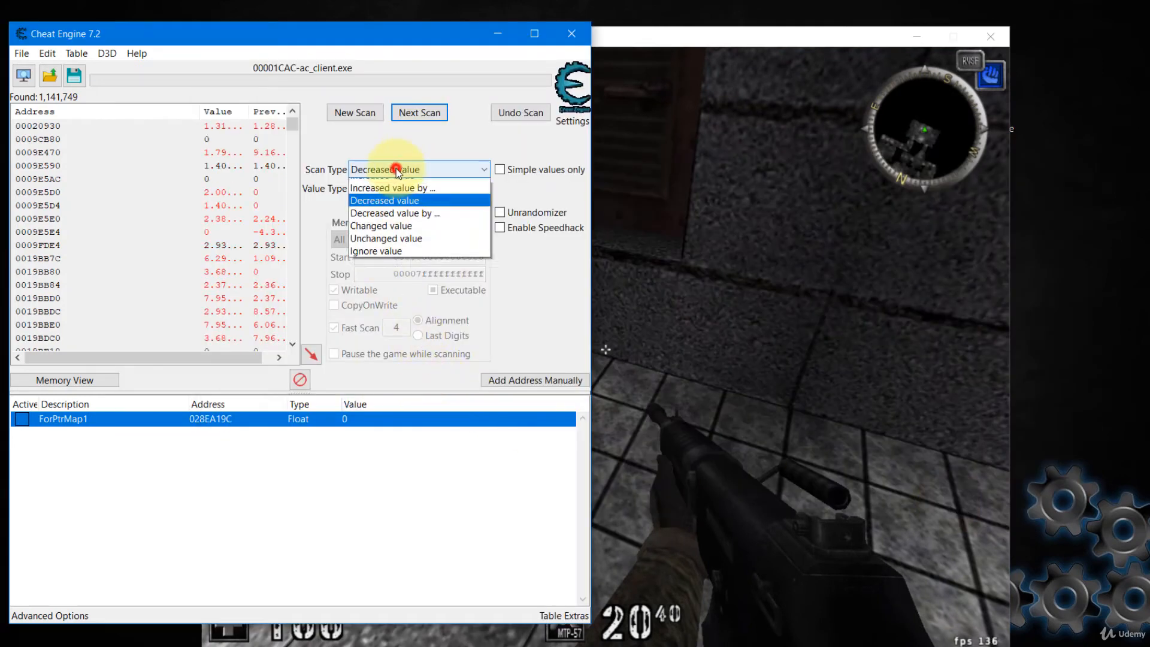
left_click(402, 296)
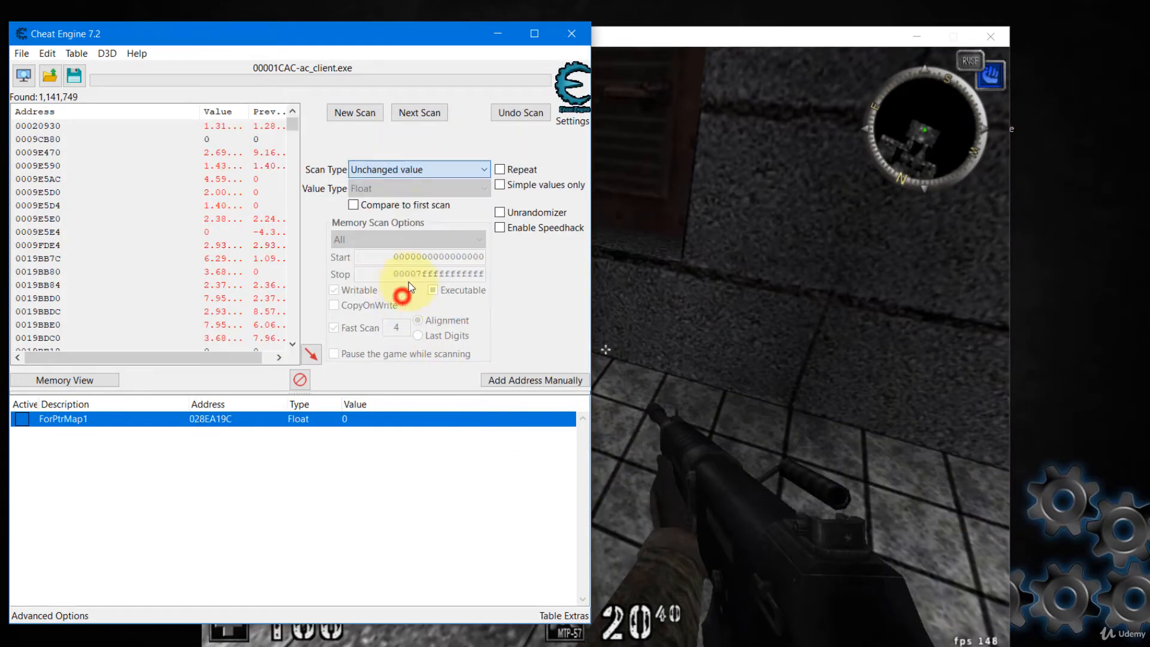
left_click(418, 114)
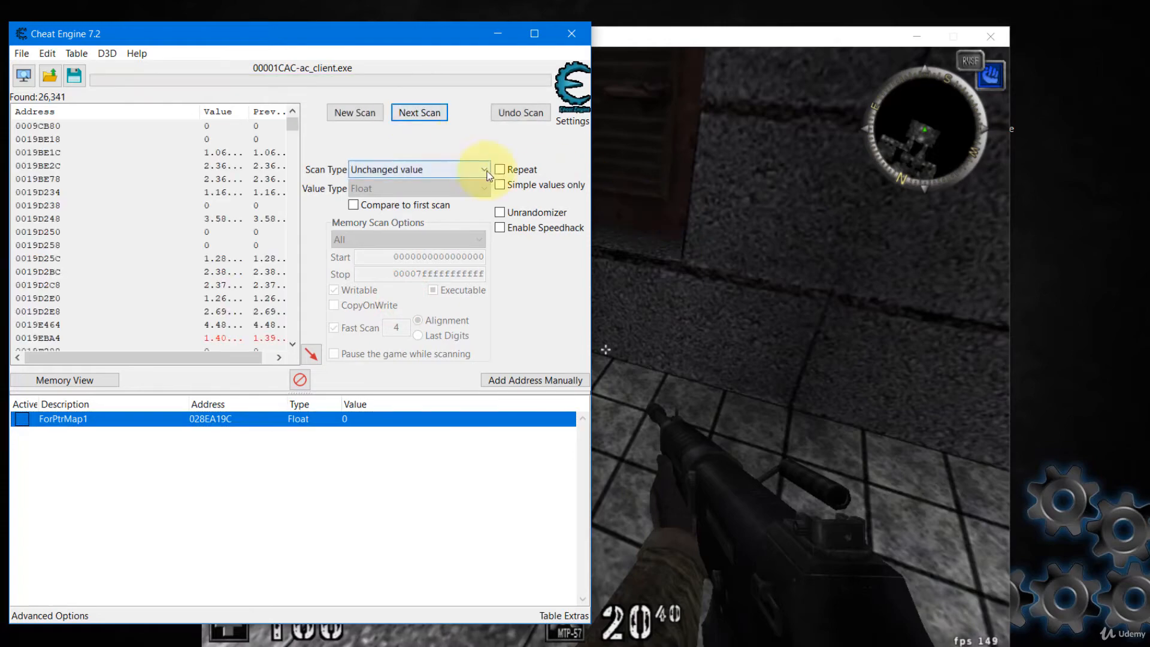
Move the player at the same height in AssaultCube once more and repeat the Unchanged value scan.
left_click(676, 237)
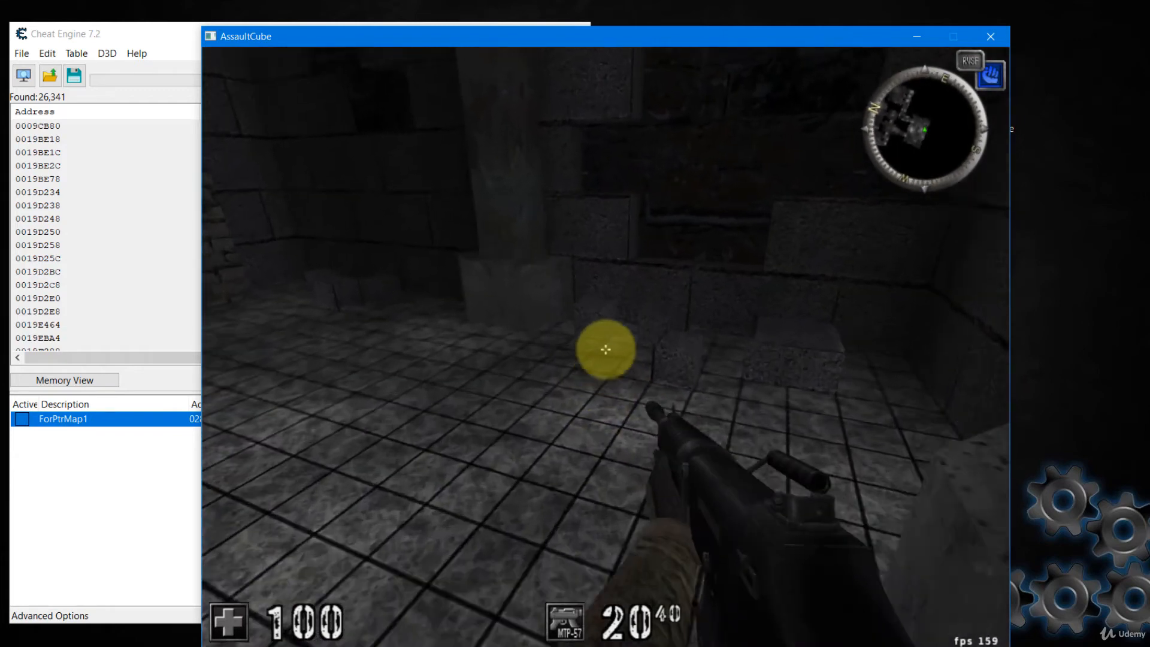
key("alt+Tab")
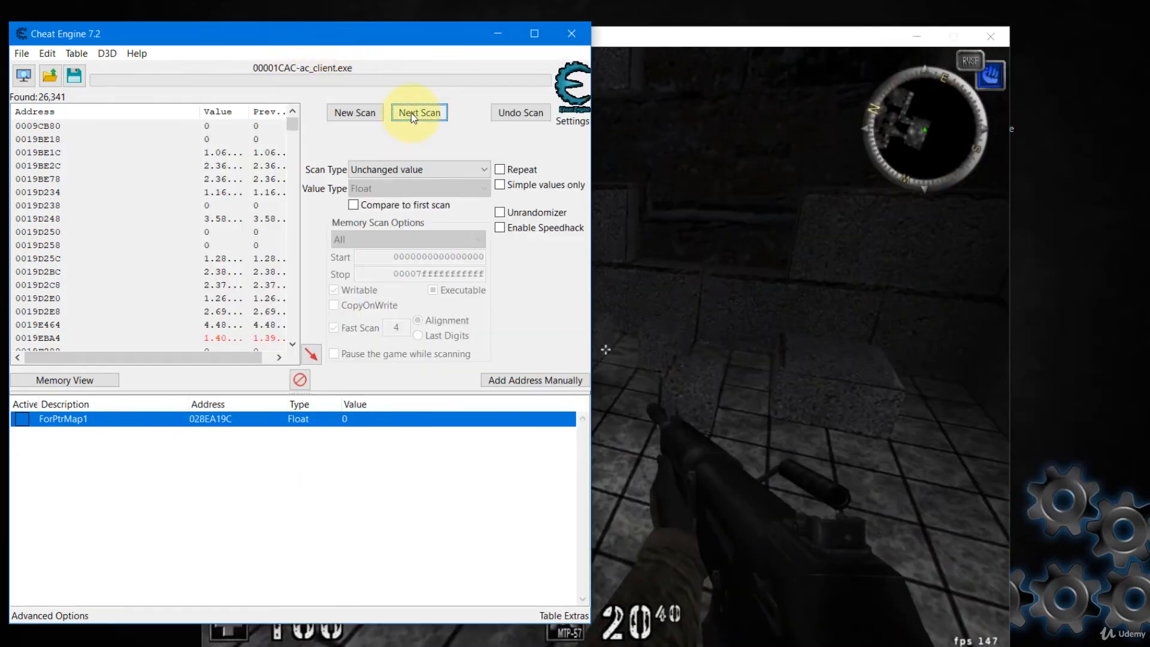
left_click(411, 114)
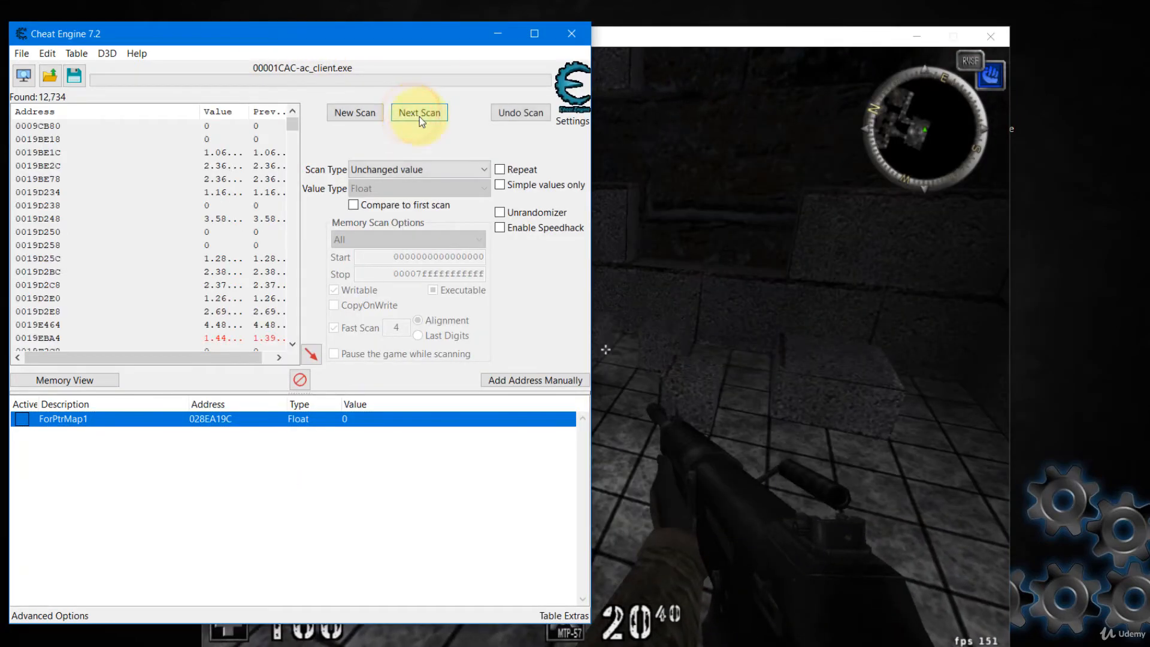
Walk the player to another spot at the same height in AssaultCube, then run another next scan for Unchanged value in Cheat Engine.
left_click(694, 186)
left_click(694, 181)
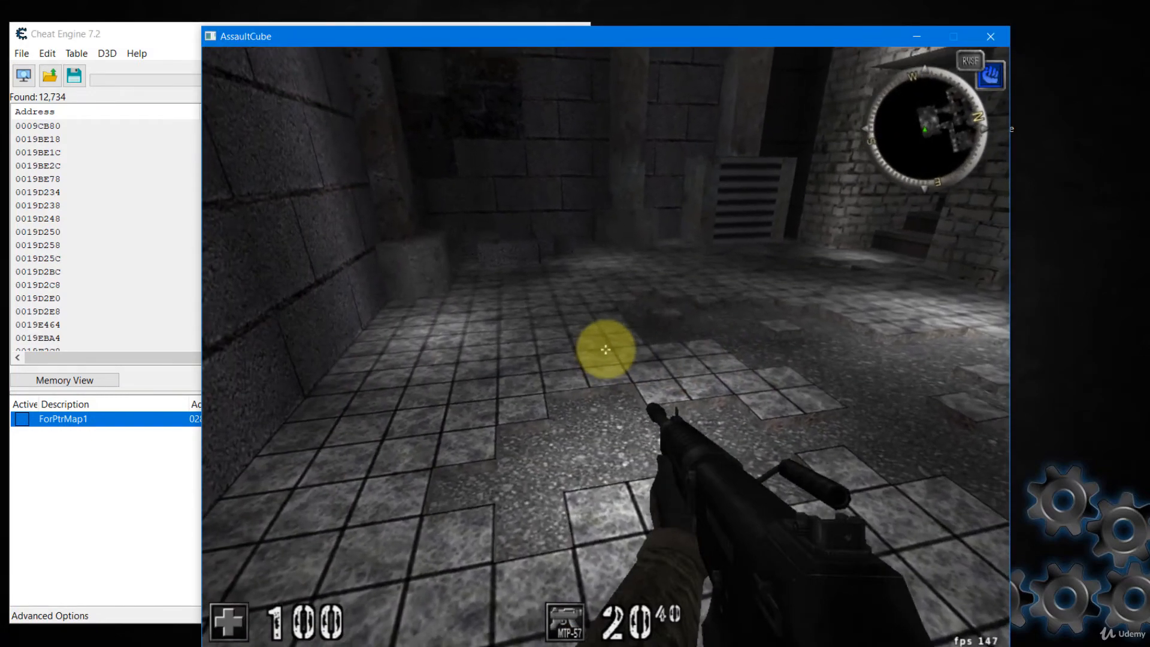
key("w")
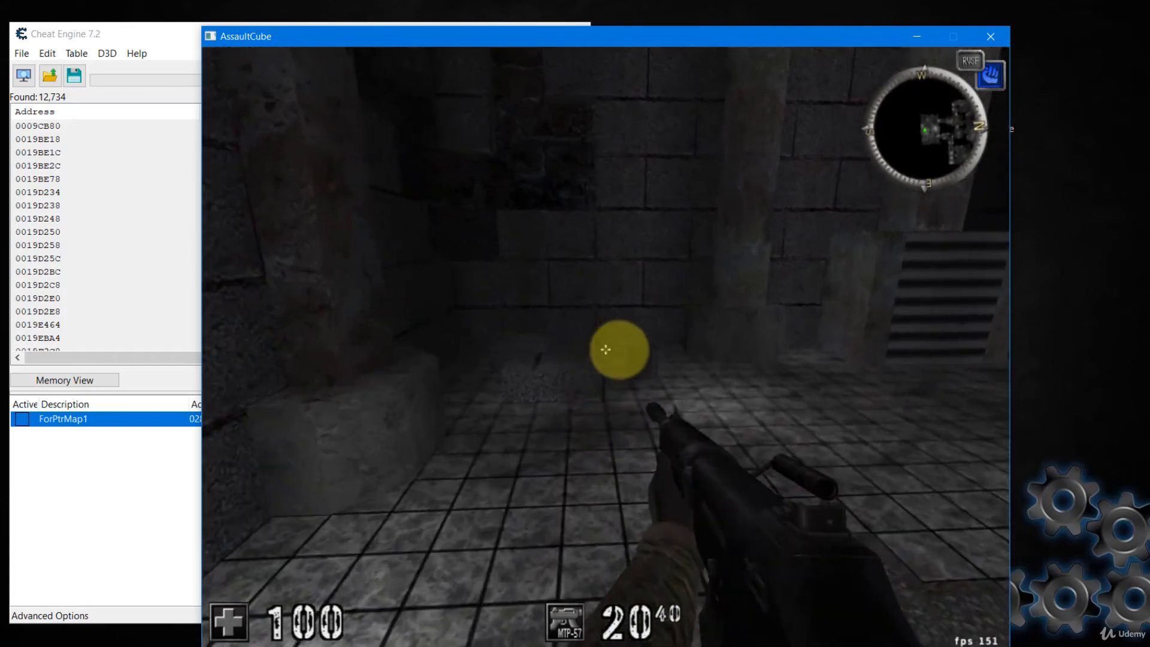
key("w")
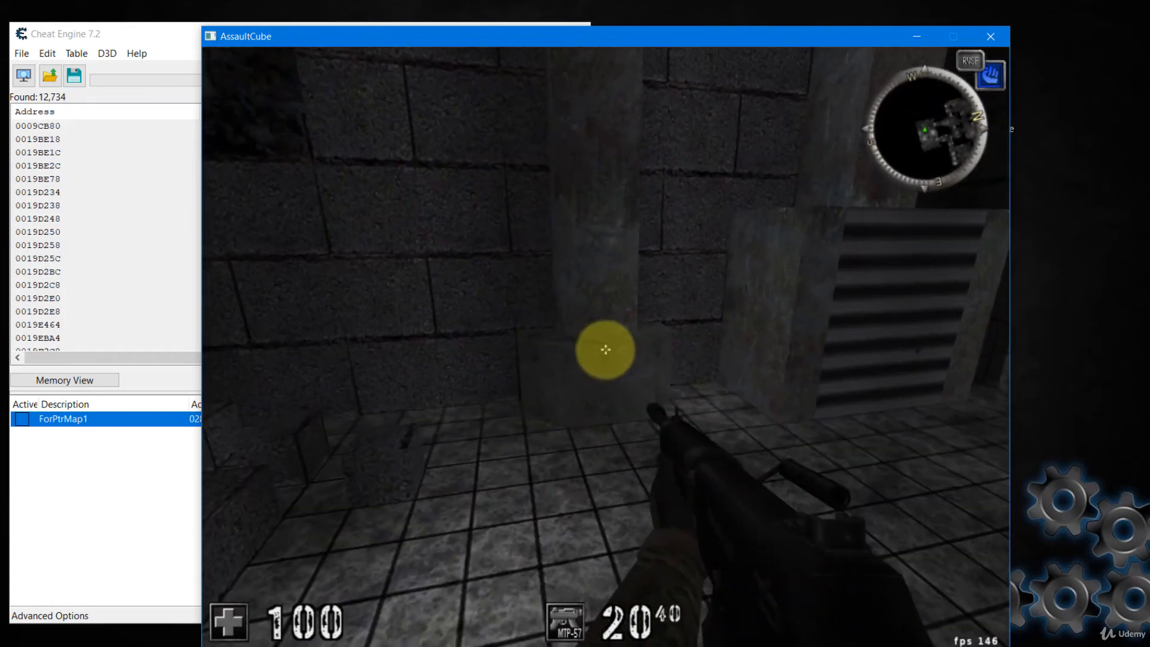
key("alt+Tab")
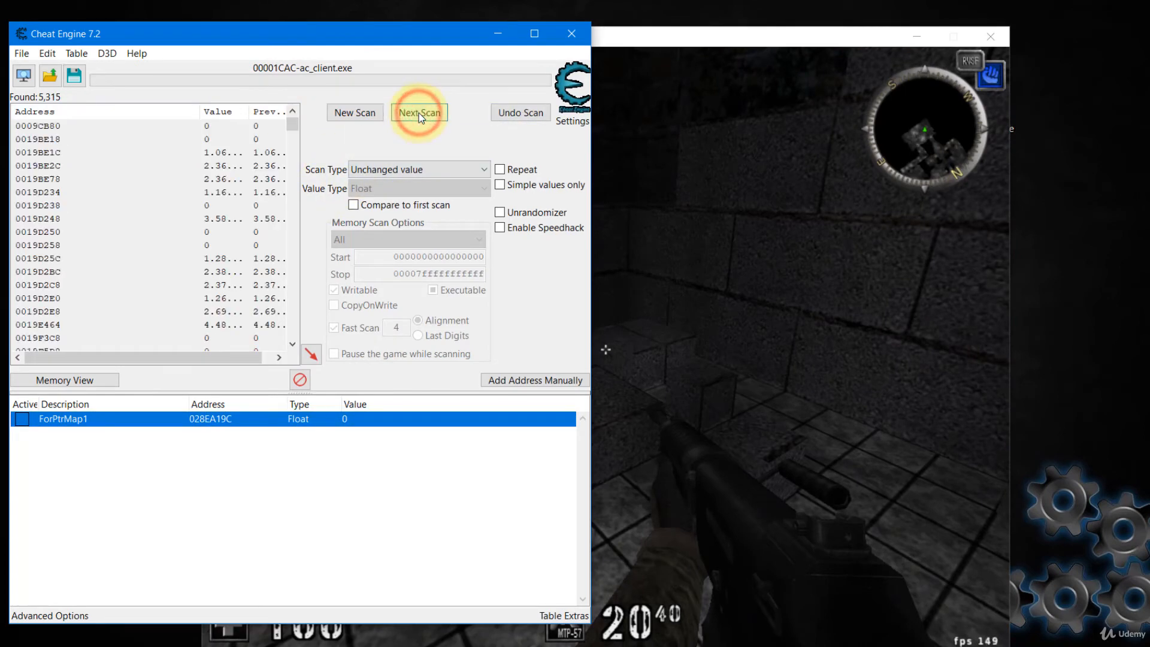
Move the player onto a higher spot in AssaultCube, then run a next scan for Increased value in Cheat Engine.
left_click(674, 178)
key("s")
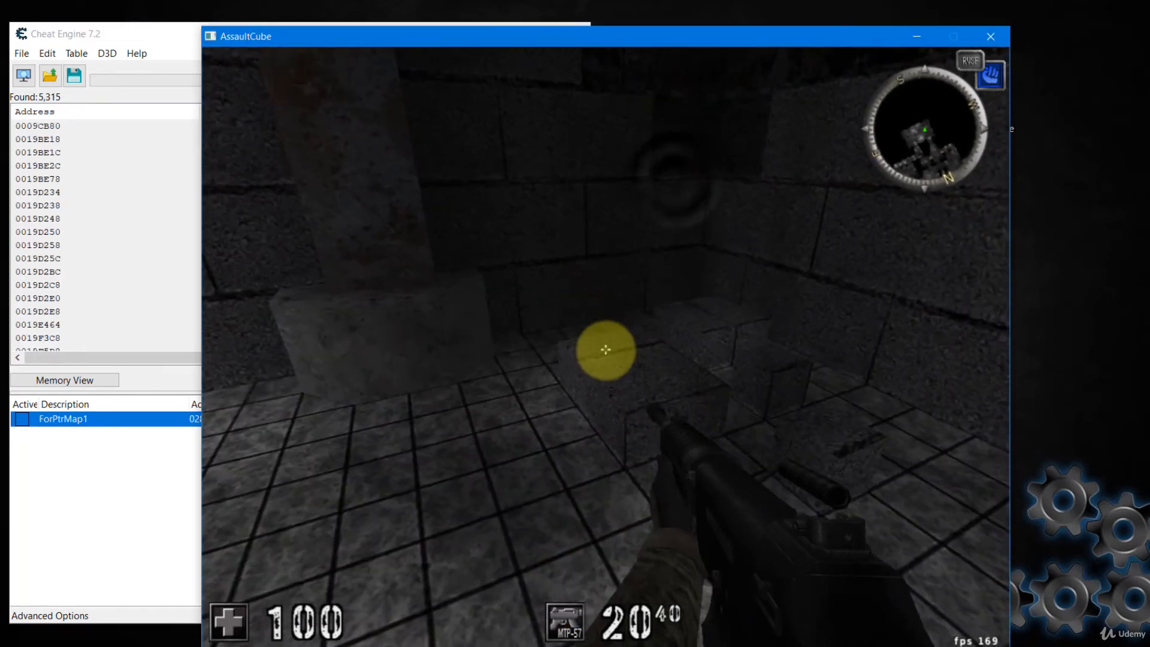
key("w")
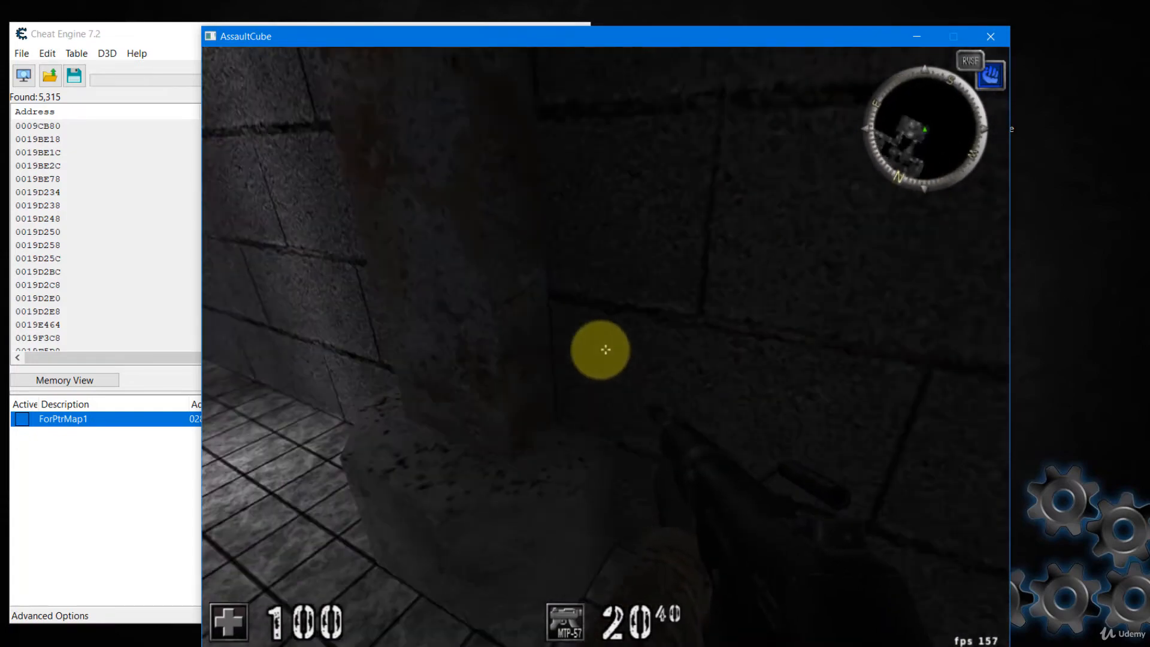
key("alt+Tab")
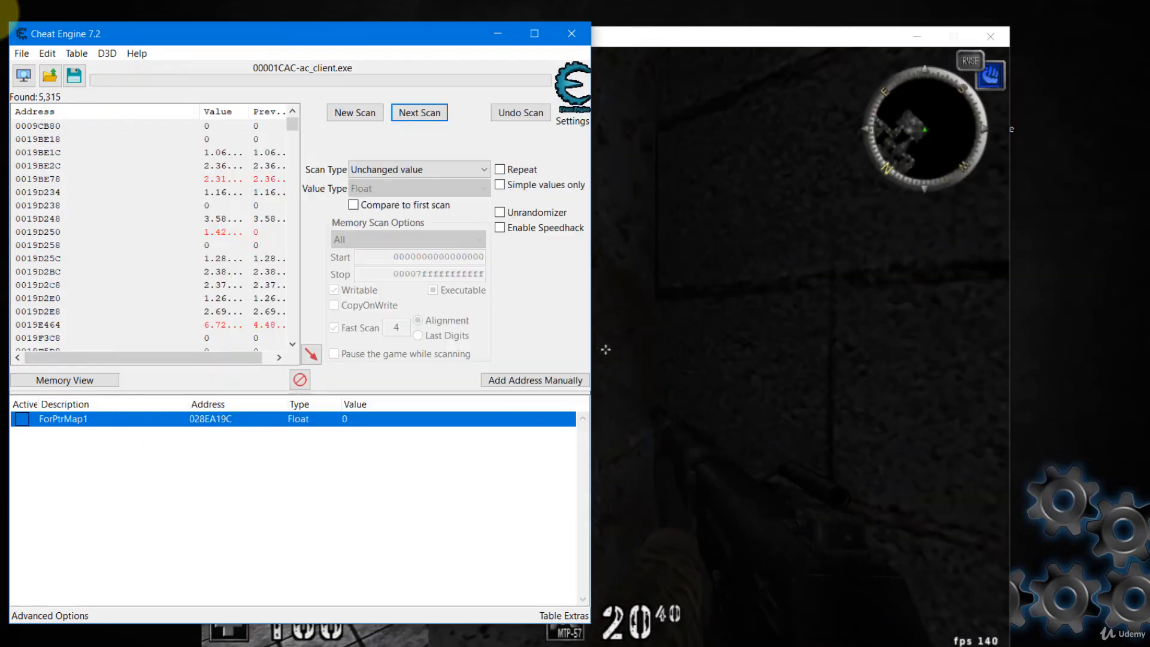
left_click(410, 170)
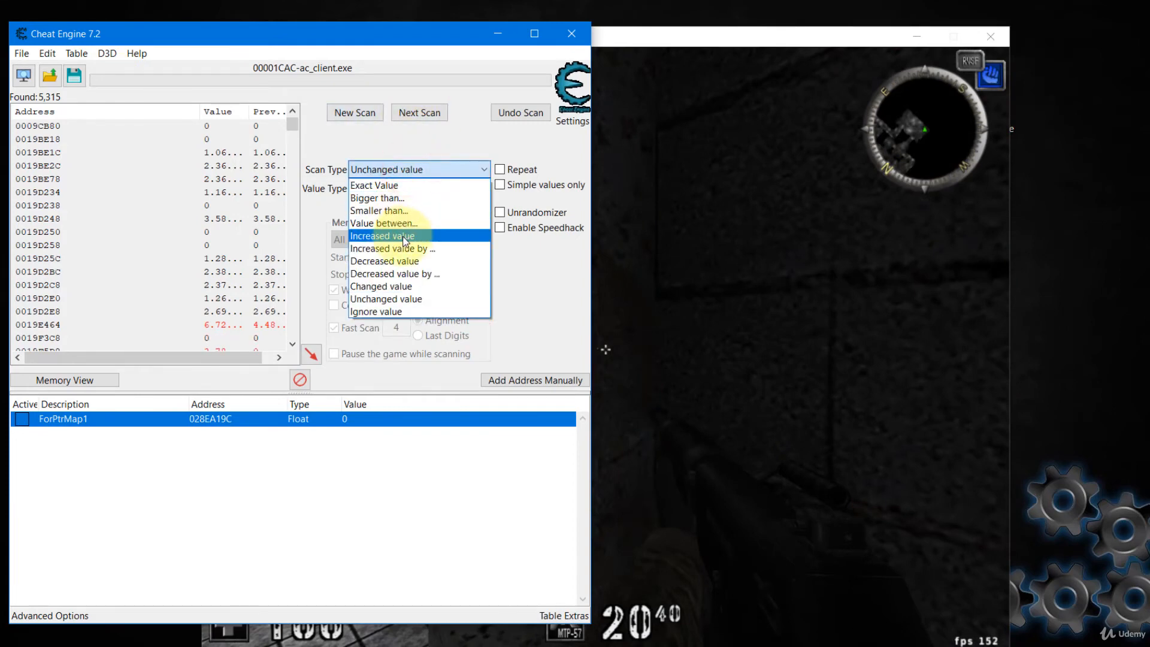
left_click(405, 239)
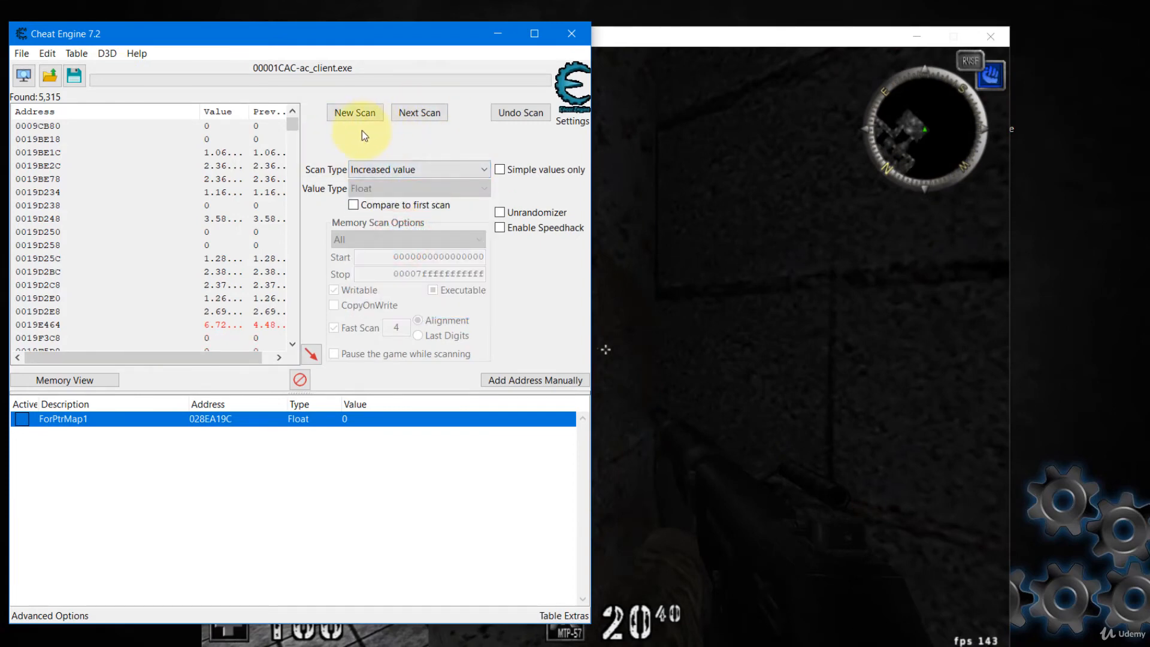
left_click(423, 112)
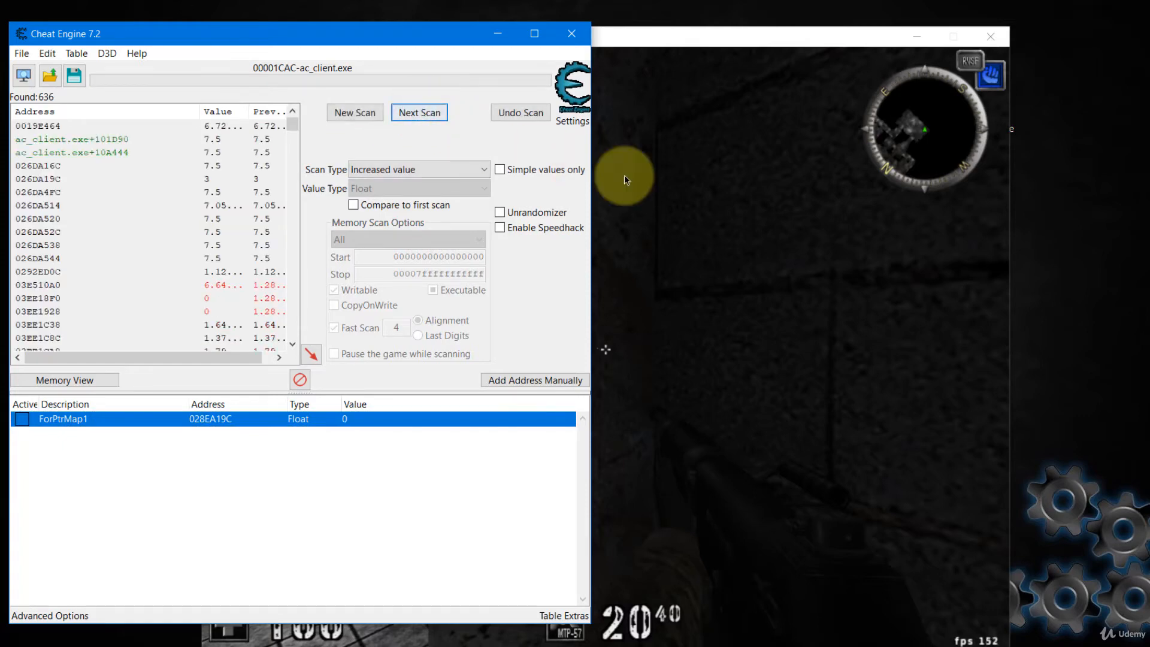
Move the player back down to the floor in AssaultCube and run a next scan for Decreased value in Cheat Engine.
left_click(675, 193)
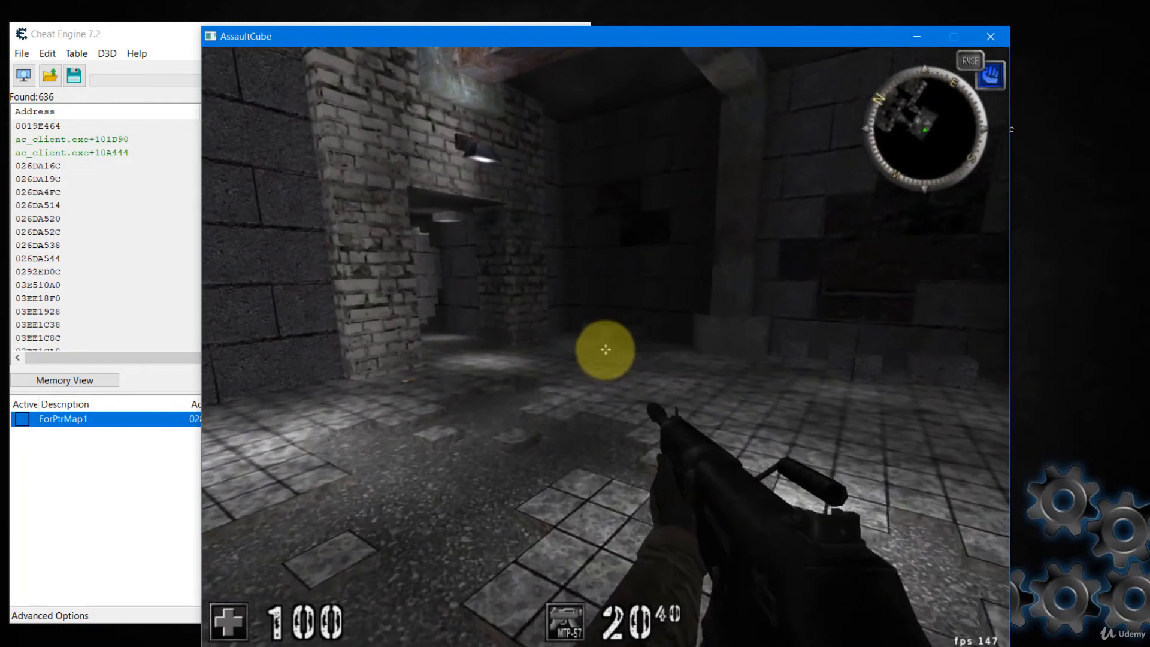
key("alt+Tab")
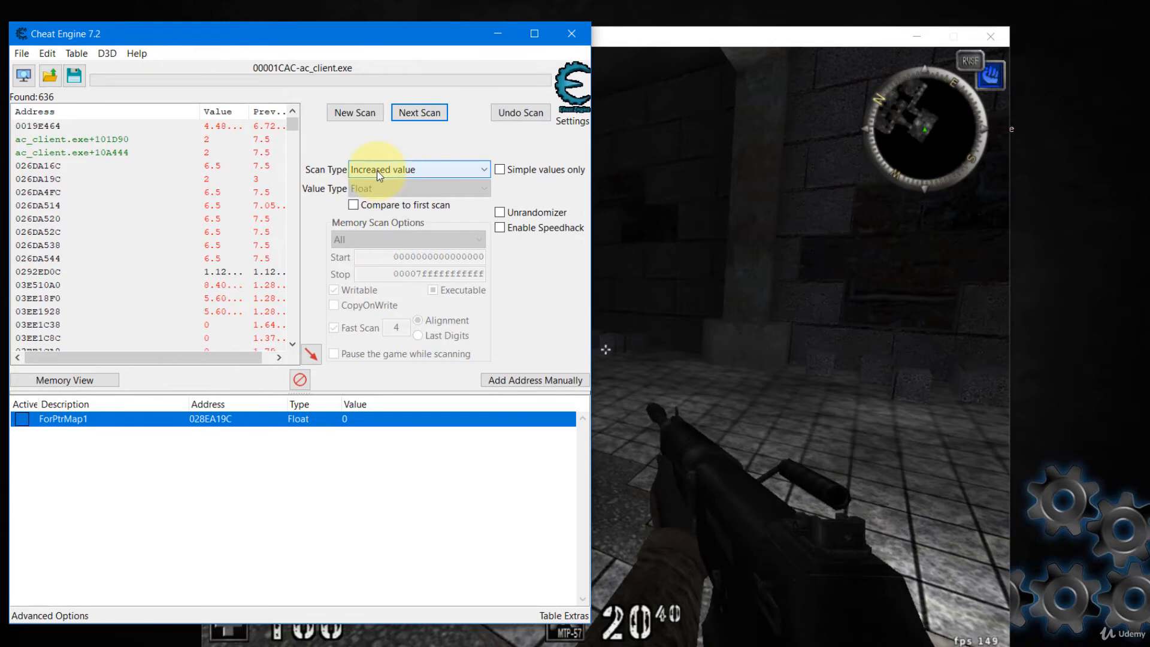
left_click(376, 170)
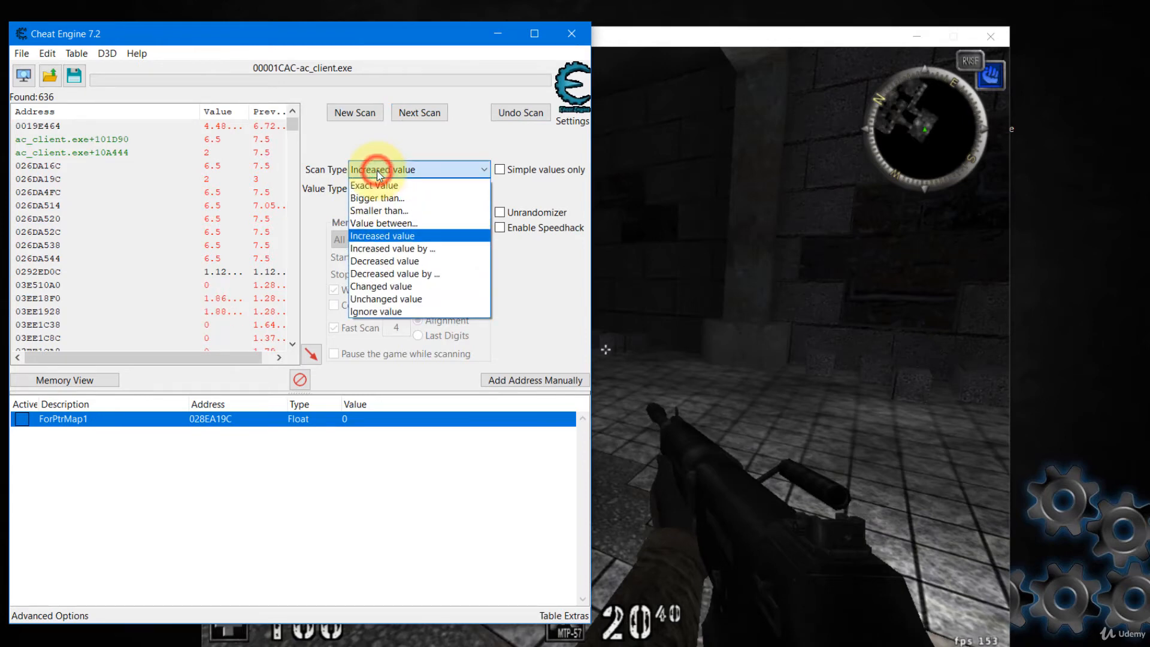
left_click(398, 261)
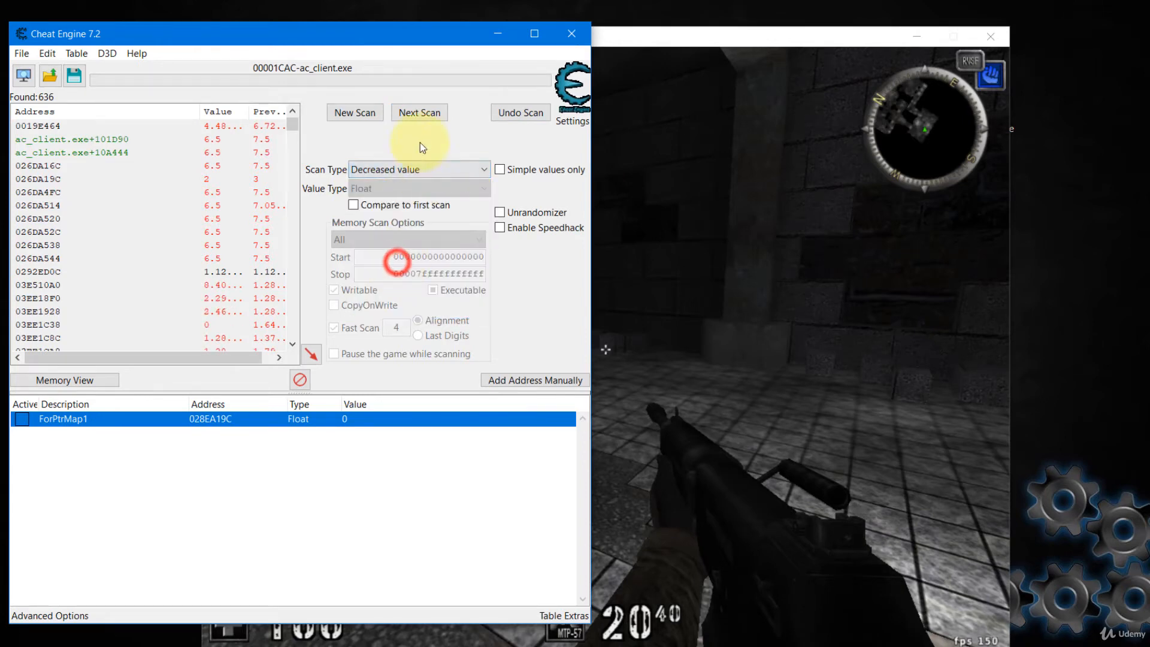
left_click(423, 113)
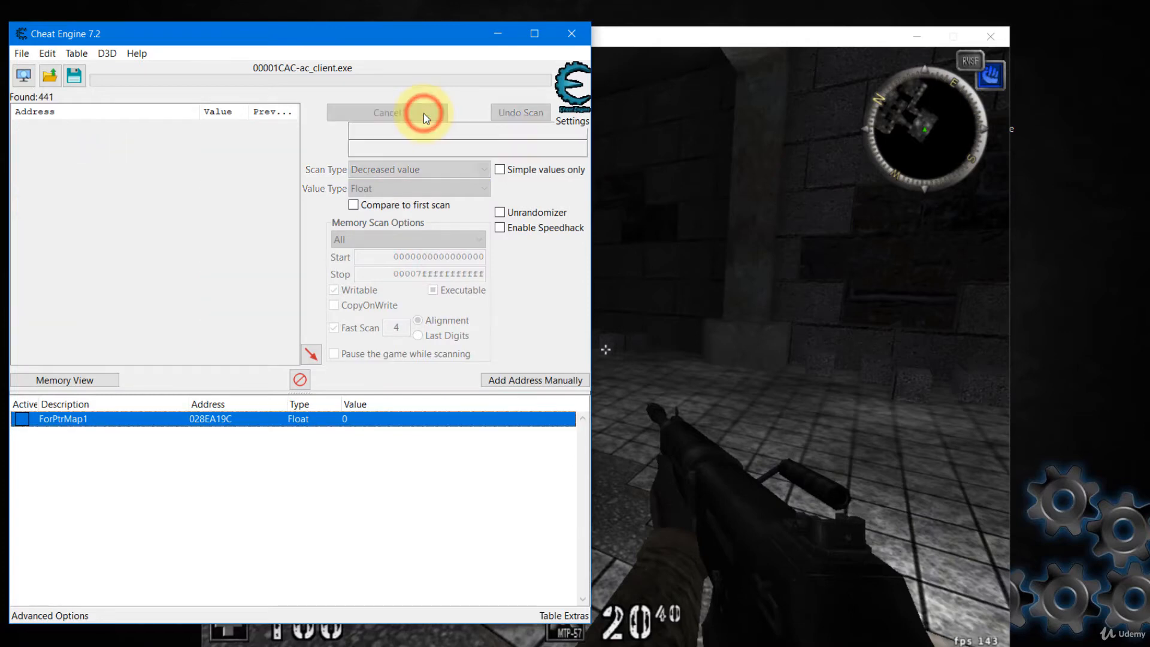
Keep the player at floor height in AssaultCube, then run a next scan for Unchanged value in Cheat Engine.
left_click(746, 200)
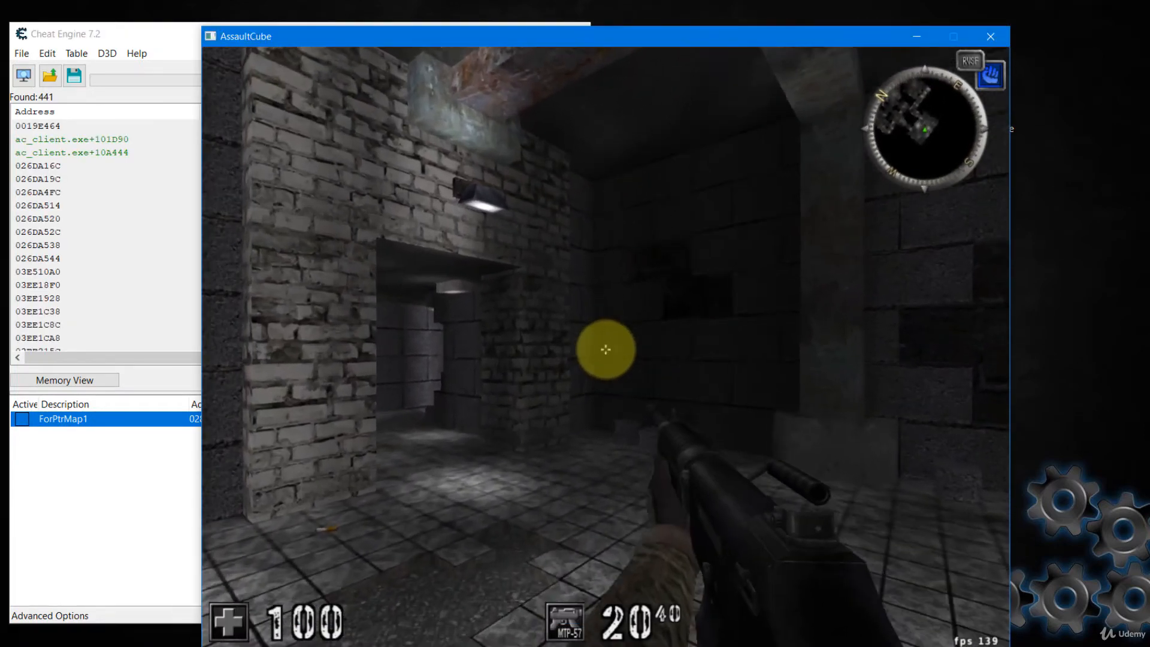
key("alt+Tab")
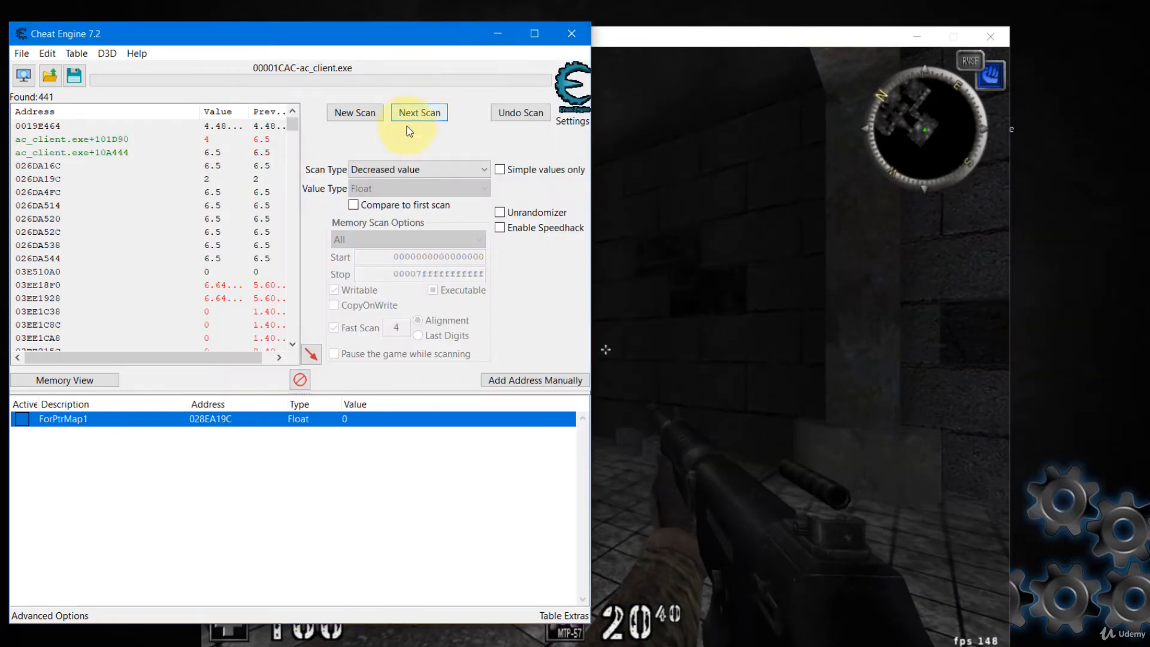
left_click(400, 170)
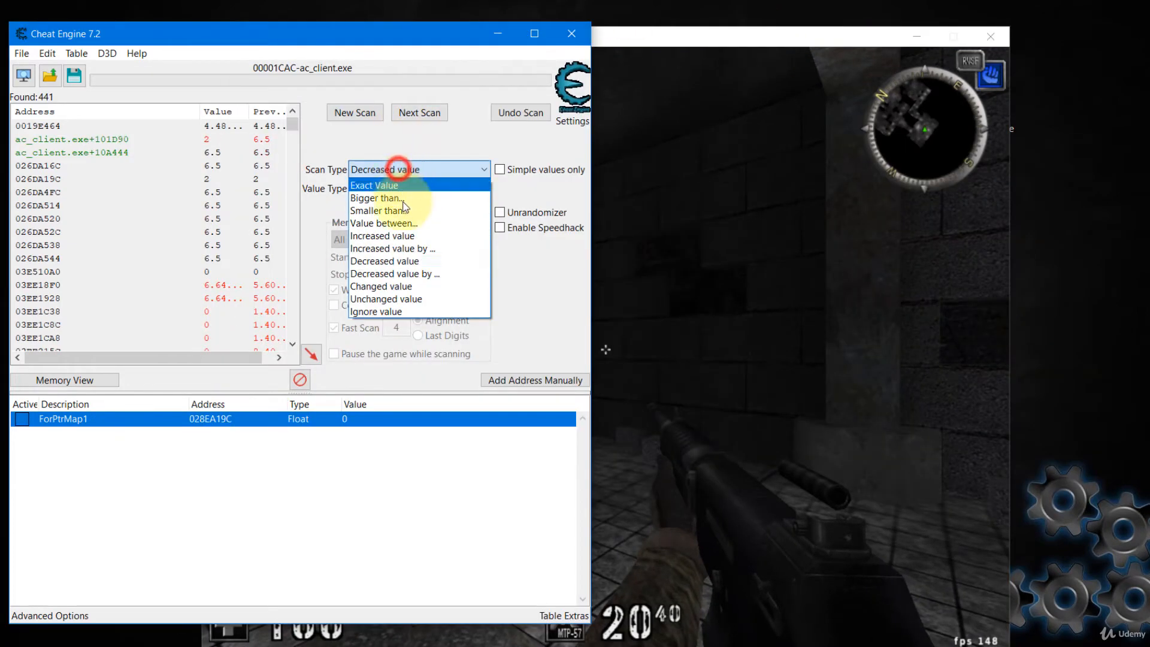
left_click(416, 299)
left_click(429, 115)
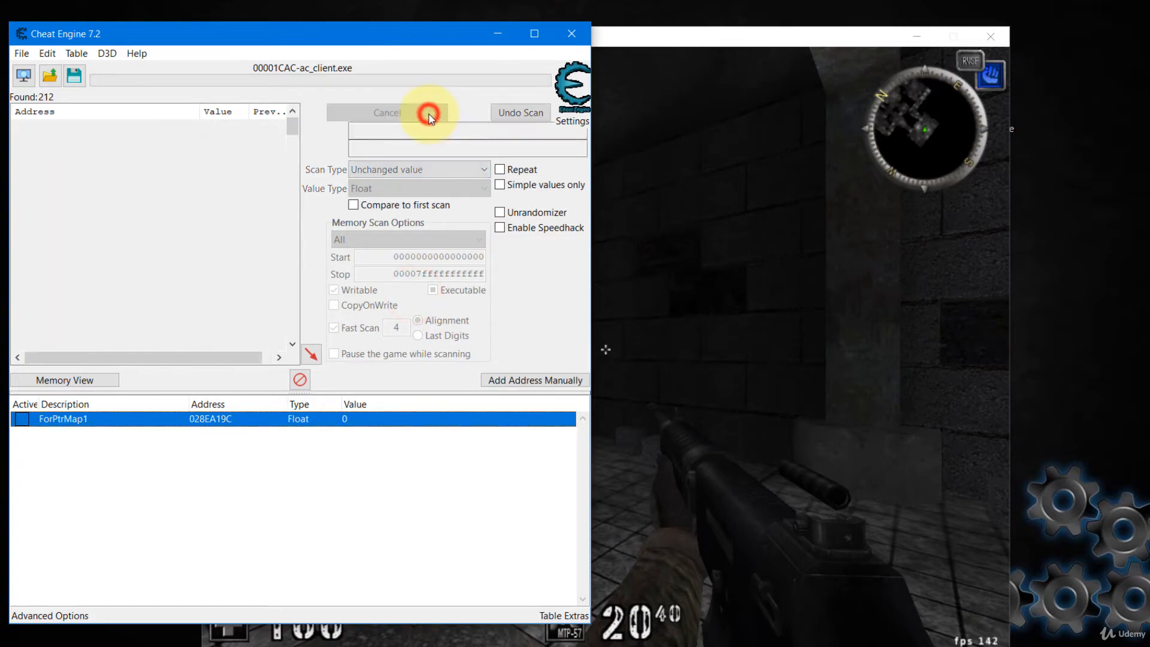
Walk the player forward at the same height in AssaultCube and repeat the Unchanged value scan in Cheat Engine.
left_click(671, 153)
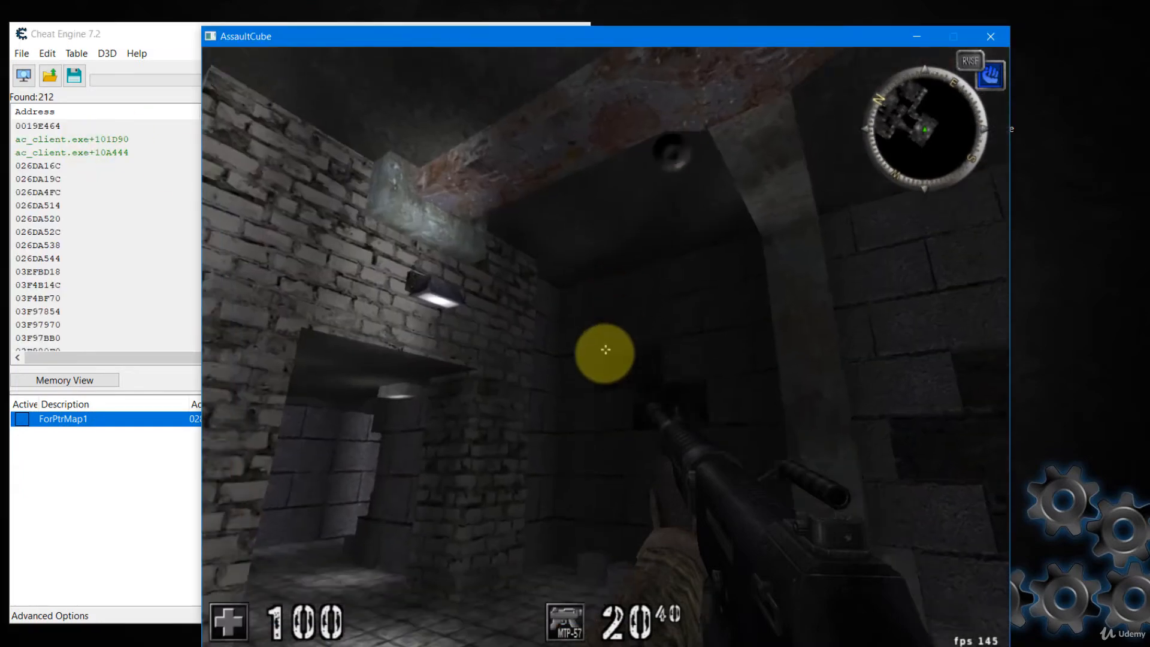
key("w")
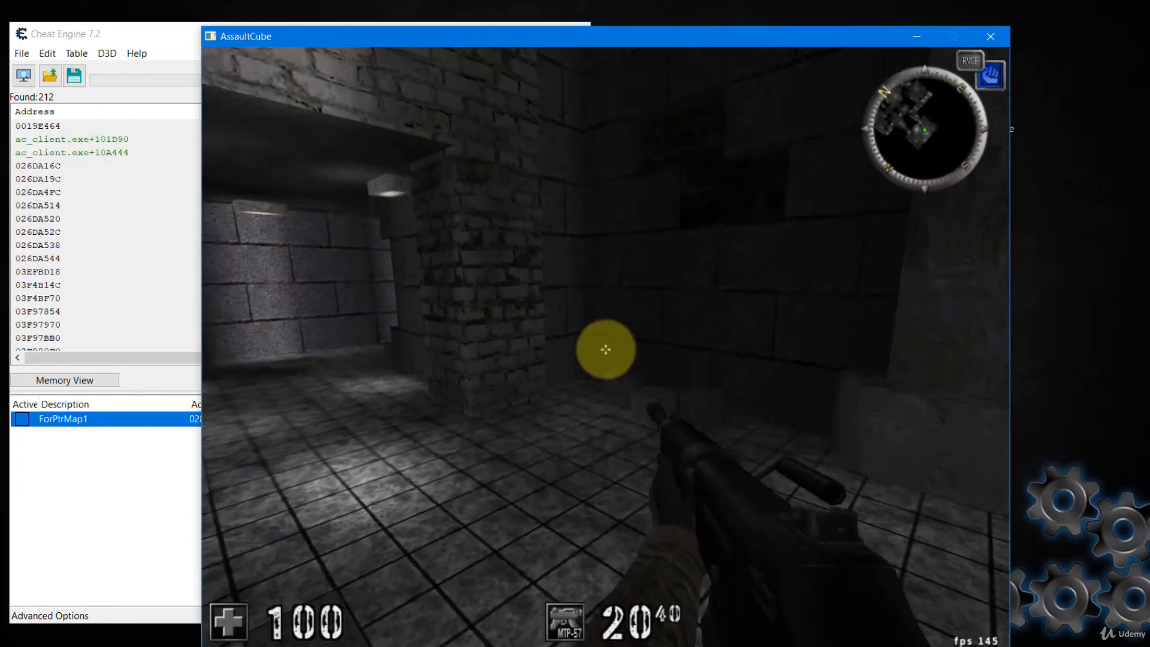
key("alt+Tab")
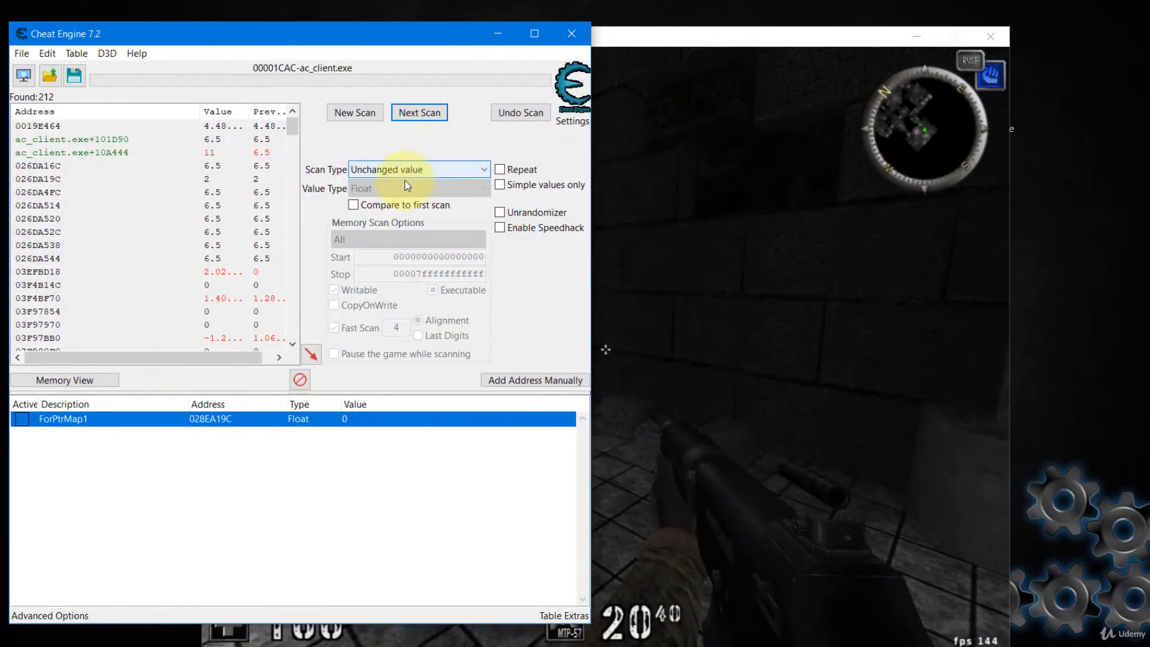
left_click(422, 112)
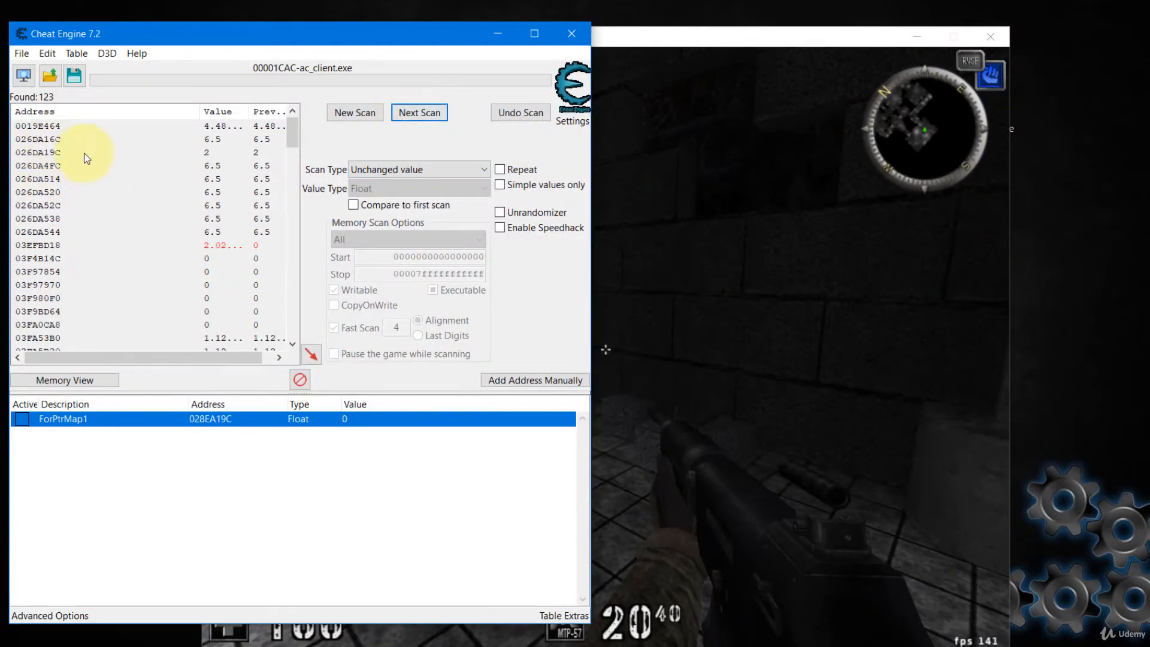
Select all the found addresses in the scan results and add them to the address list.
left_click(74, 126)
scroll(204, 234, "down", 4)
scroll(209, 253, "down", 20)
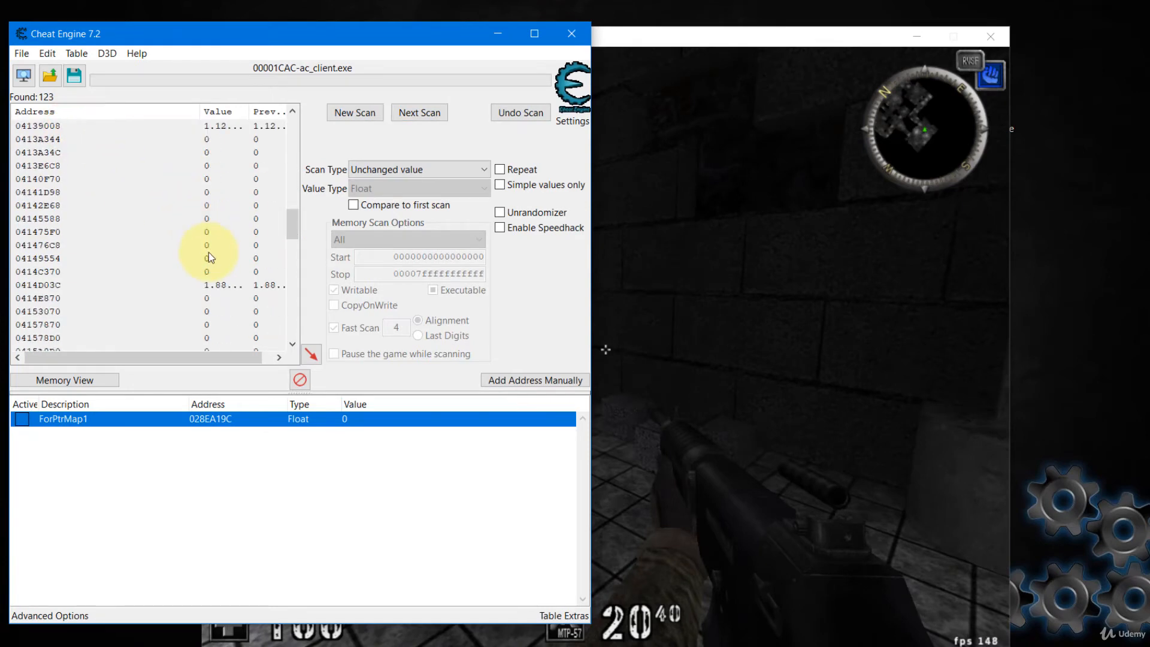
left_click(208, 337, "shift")
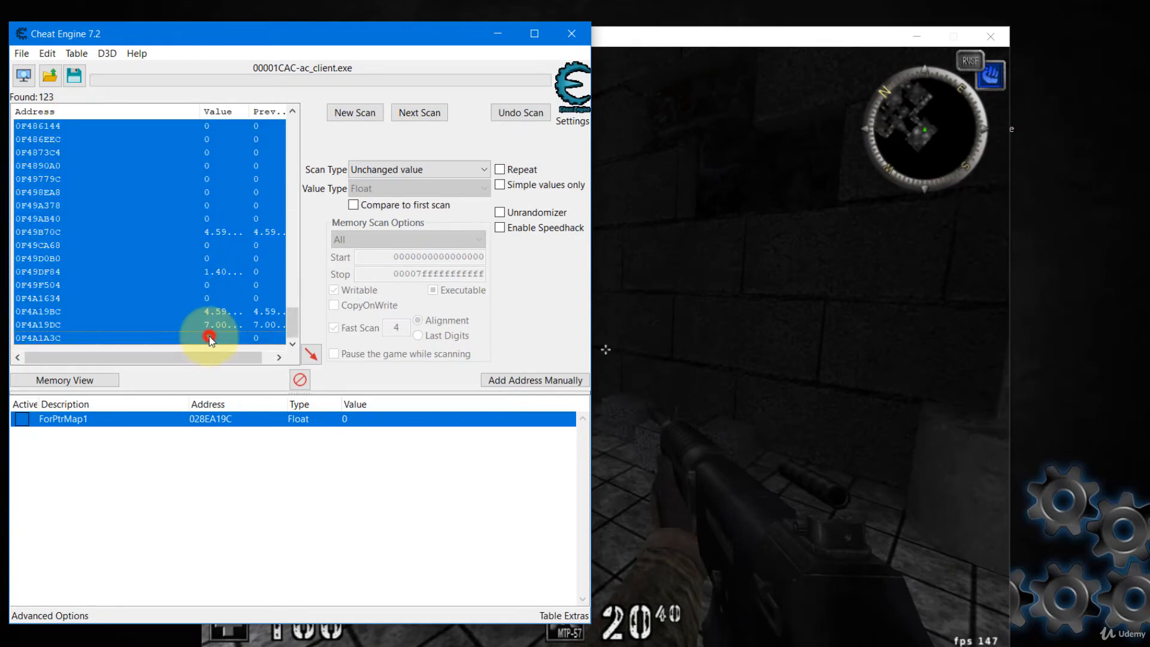
left_click(312, 354)
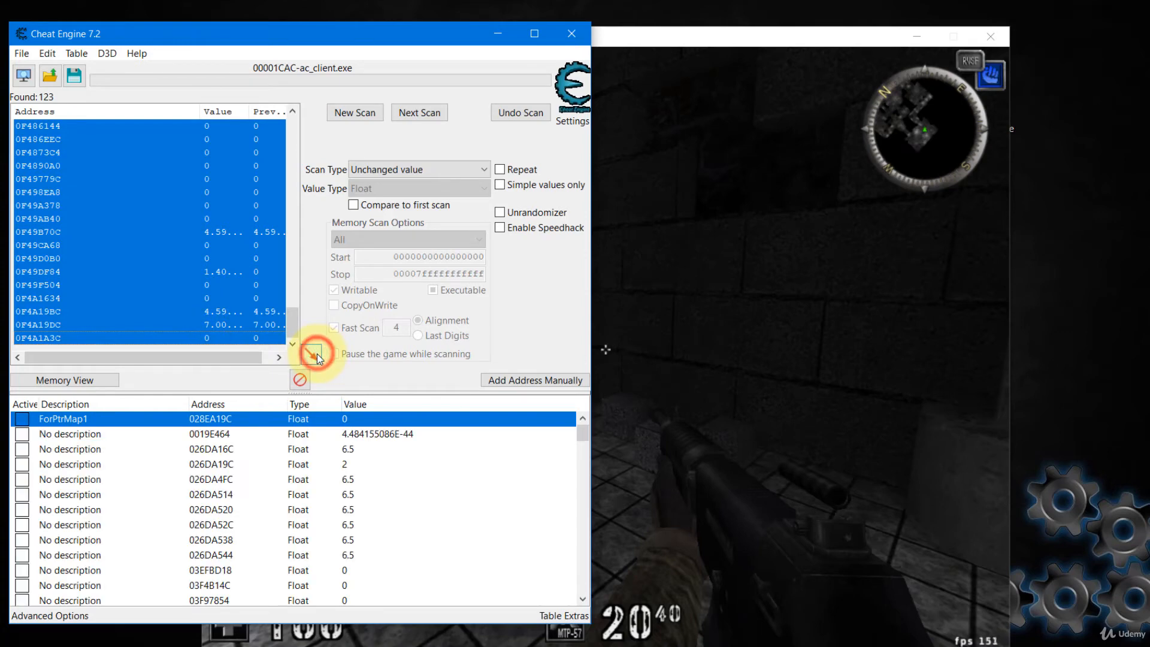
Look through the addresses added below ForPtrMap1 in the address list and examine their values.
left_click(19, 434)
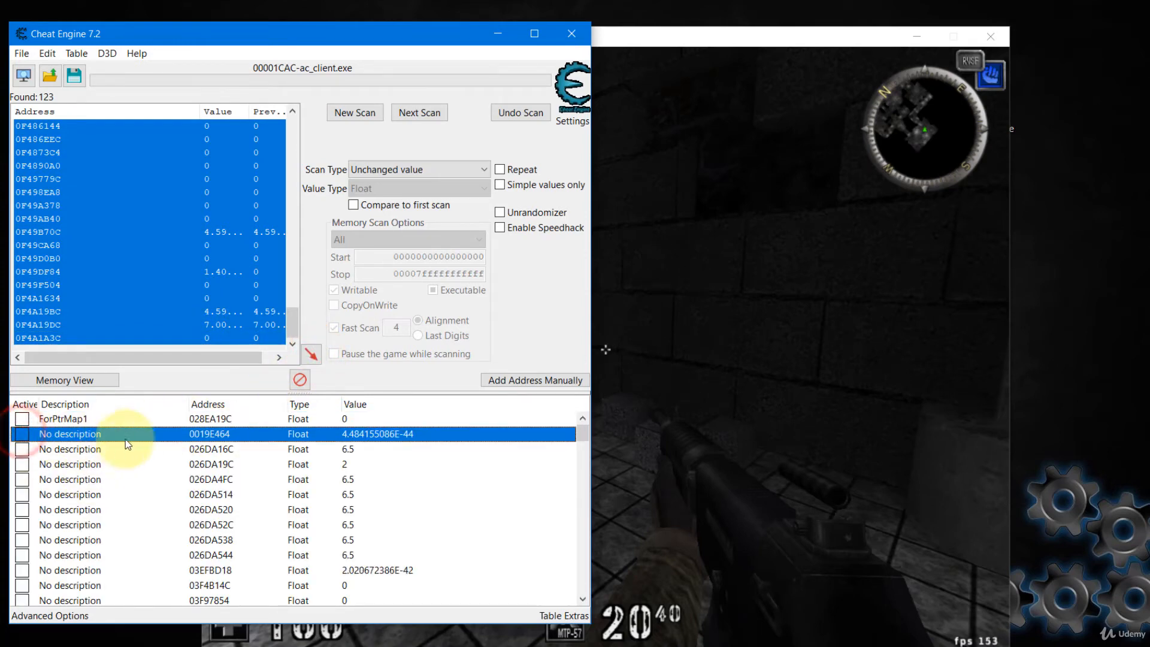
scroll(133, 437, "down", 15)
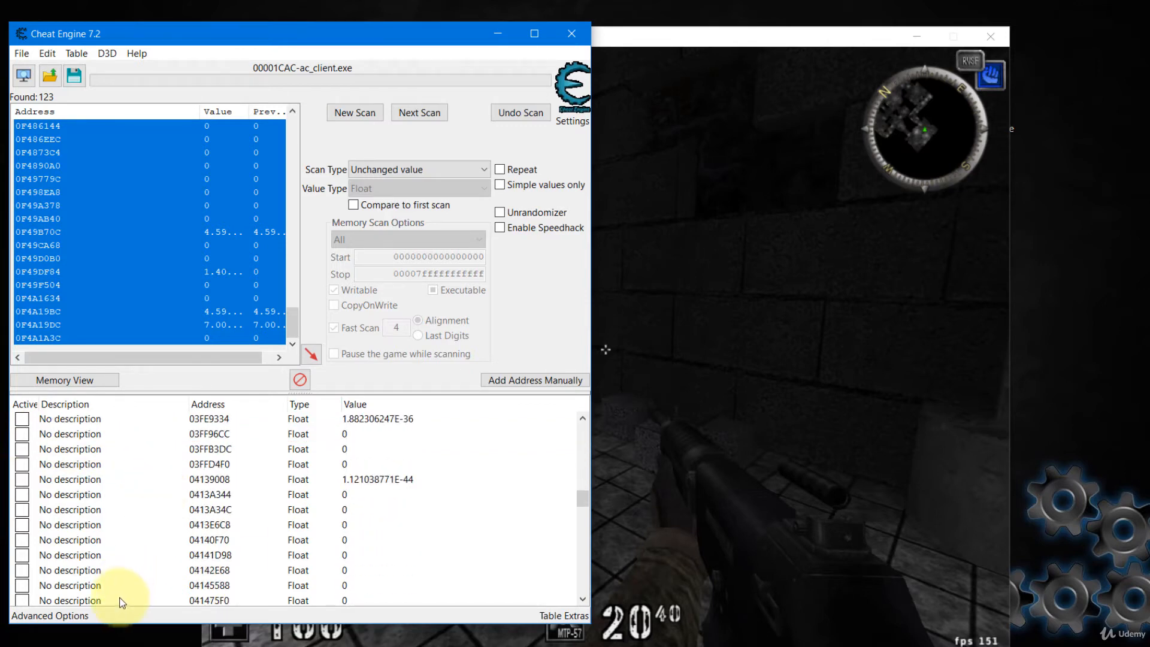
scroll(79, 437, "up", 15)
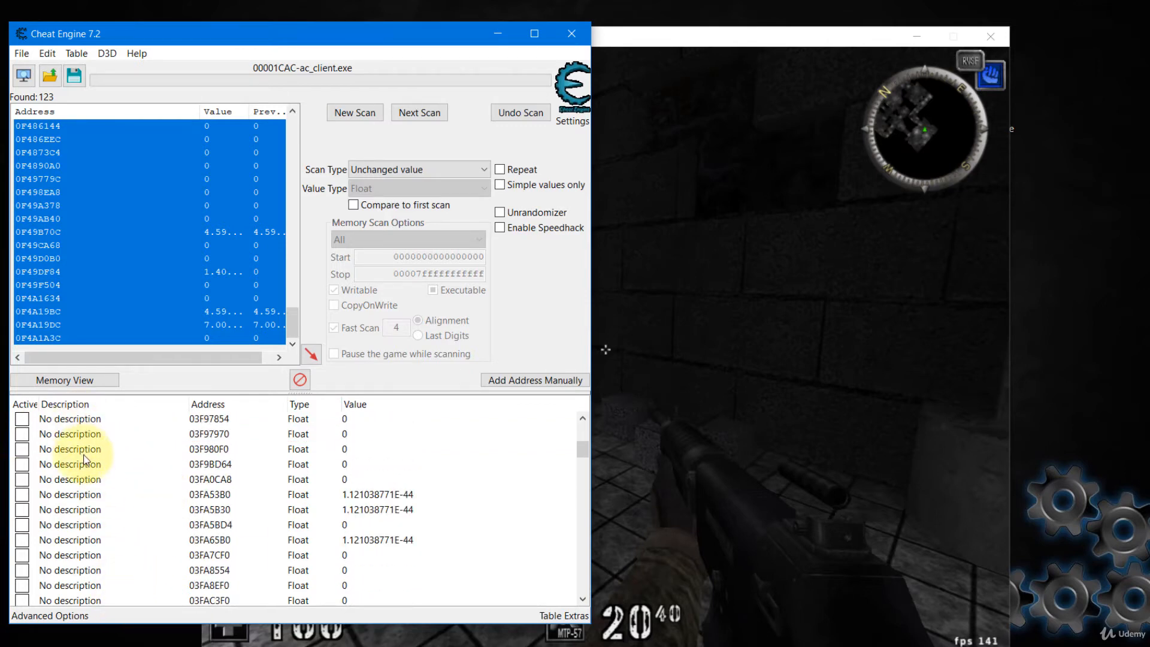
left_click(78, 435)
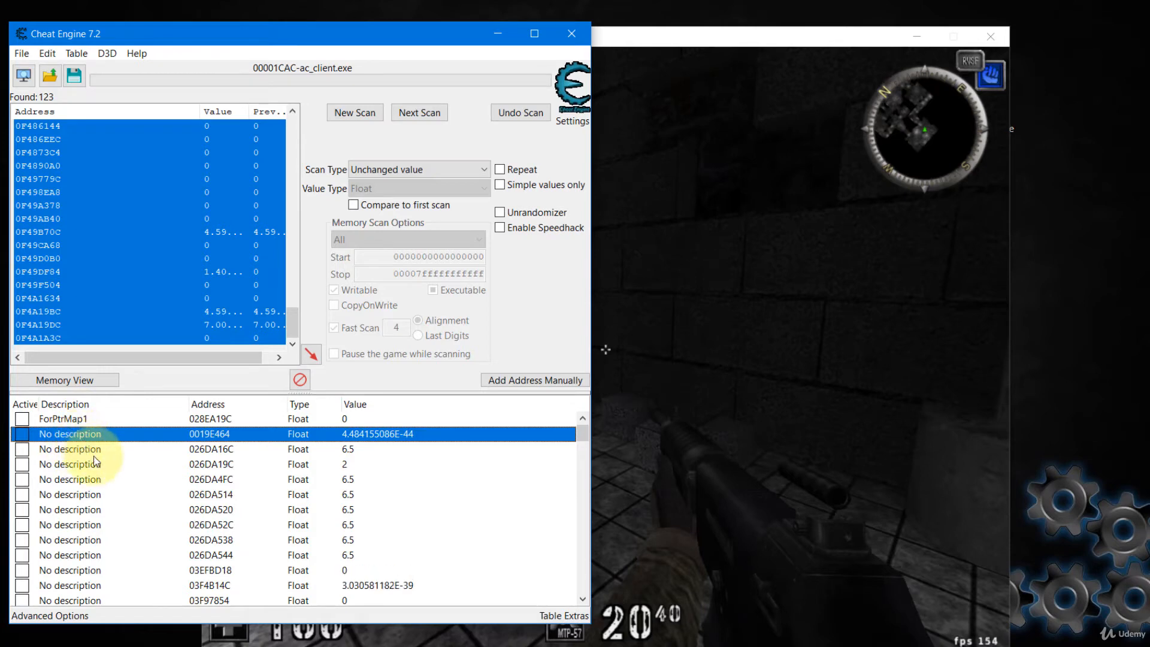
scroll(103, 473, "down", 5)
scroll(105, 475, "up", 5)
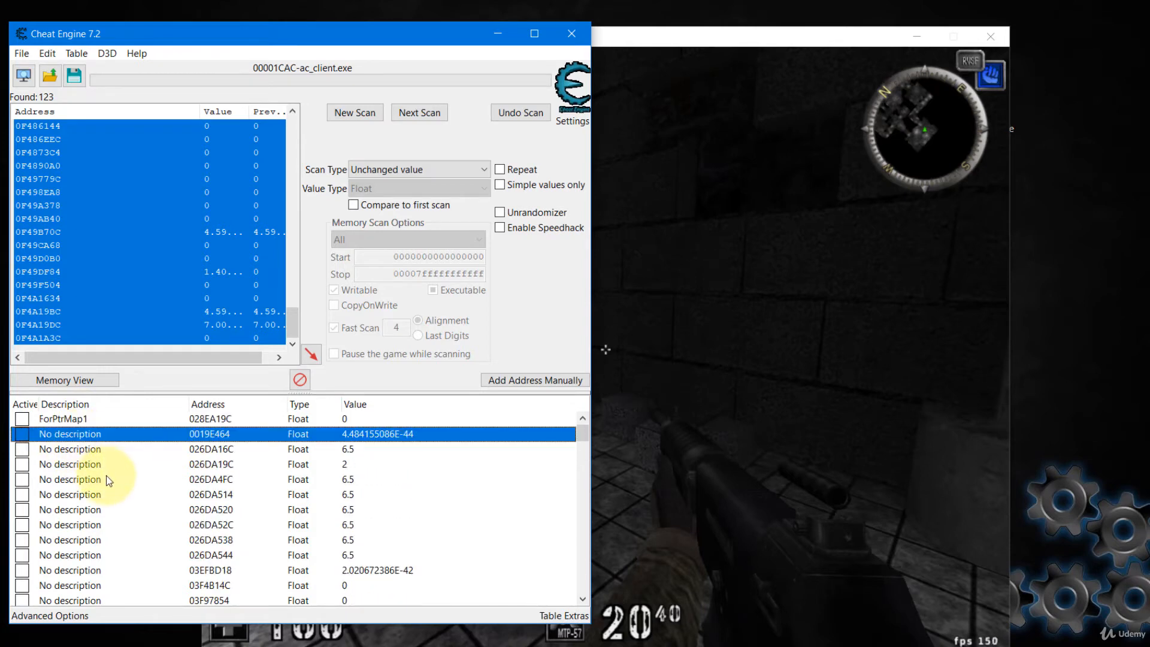
left_click(75, 419)
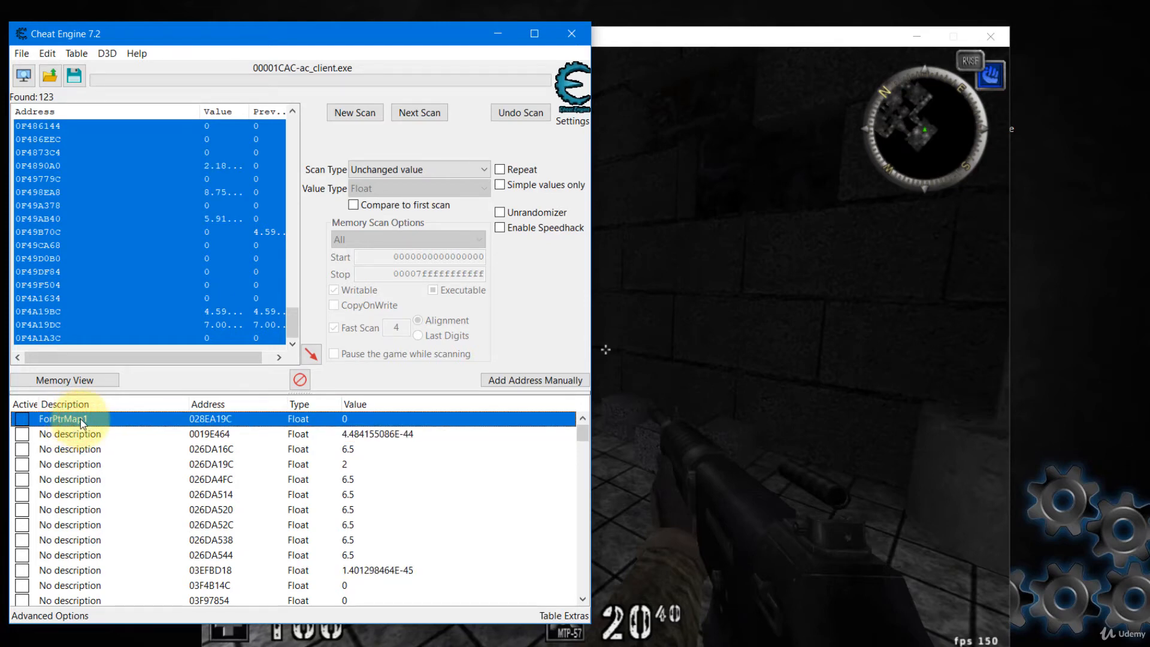
double_click(81, 419)
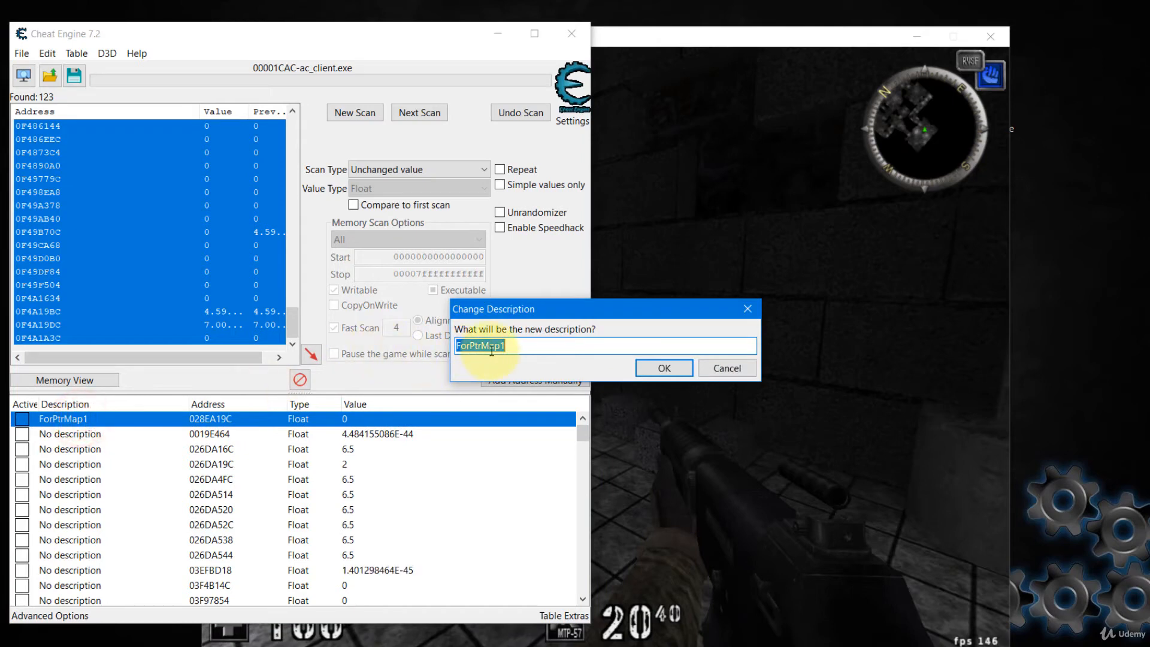
left_click(722, 373)
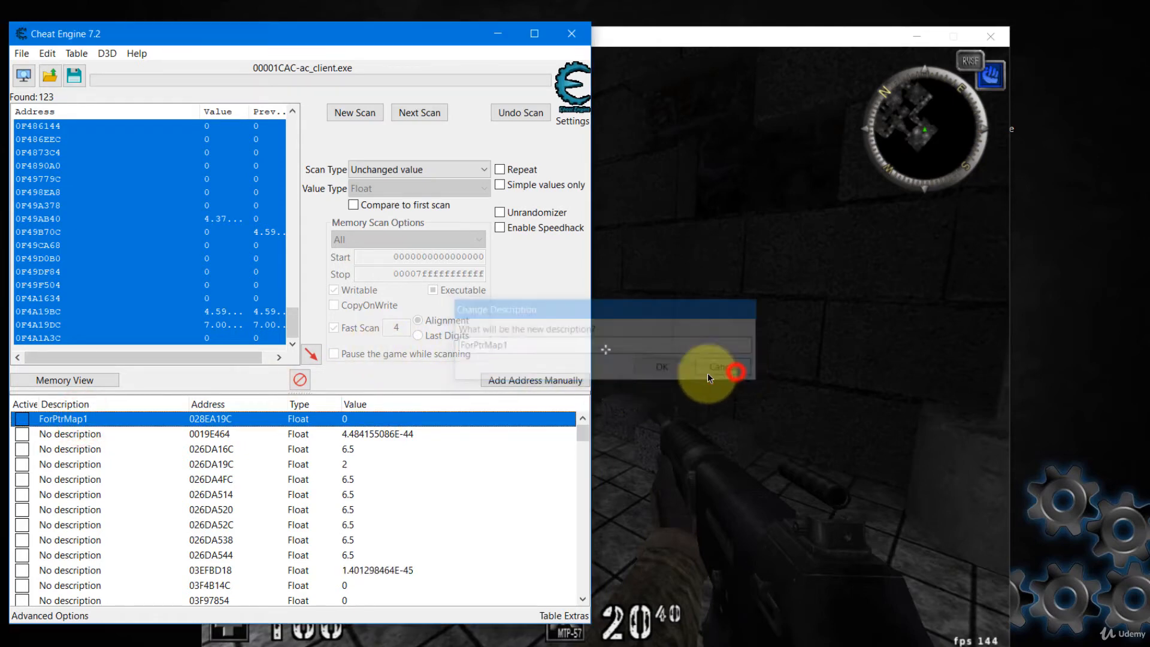
Freeze the addresses from 0019E464 through 0413A34C, then test the effect on the player's height in AssaultCube.
left_click(84, 436)
scroll(111, 497, "down", 5)
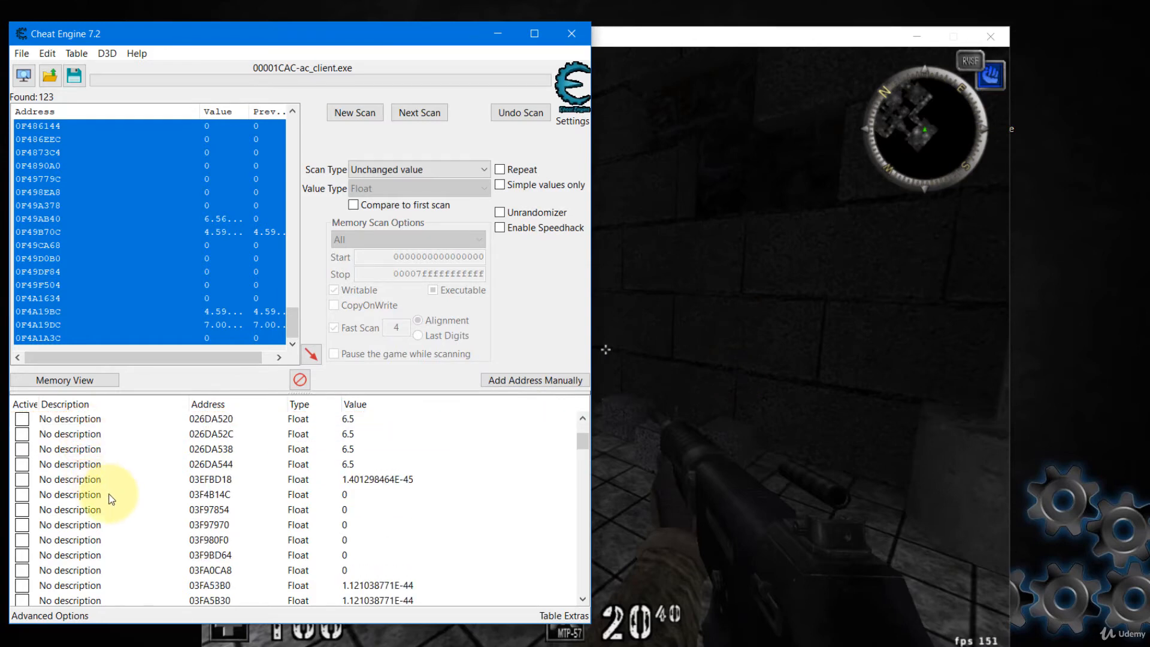
scroll(113, 497, "down", 5)
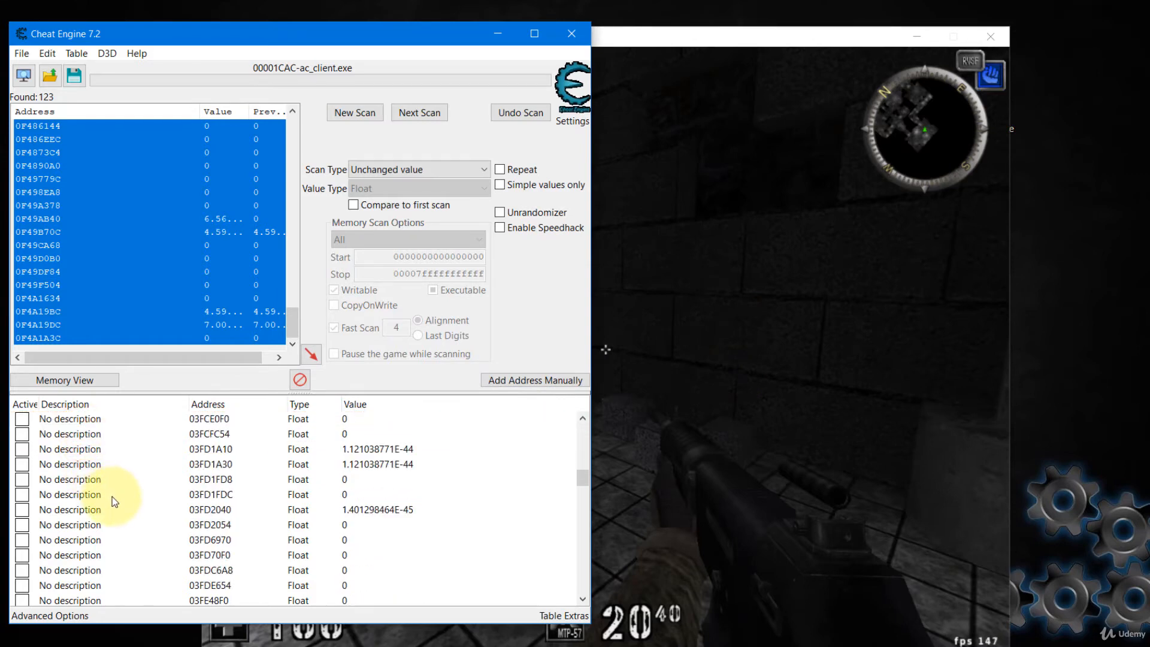
left_click(98, 601, "shift")
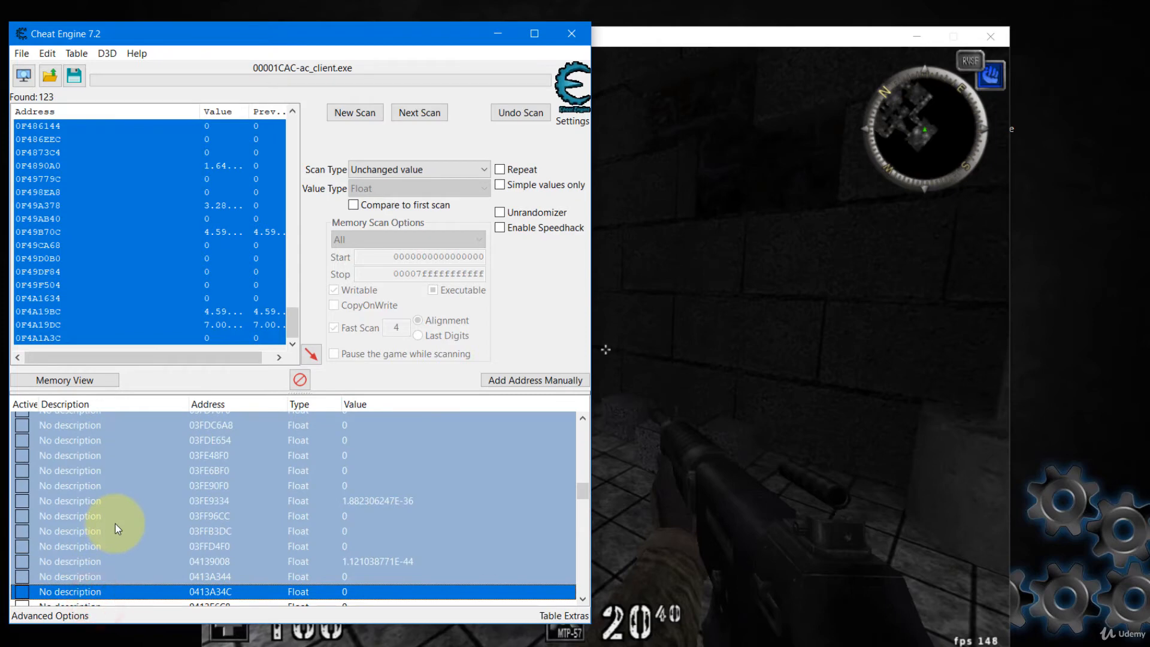
key("space")
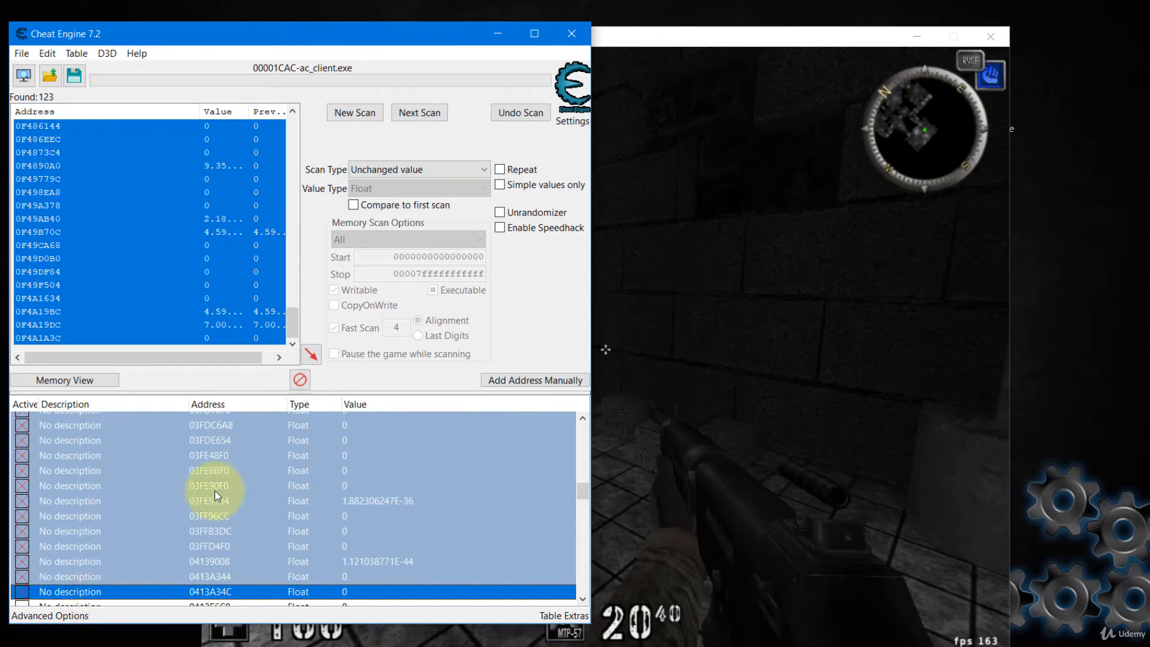
left_click(728, 326)
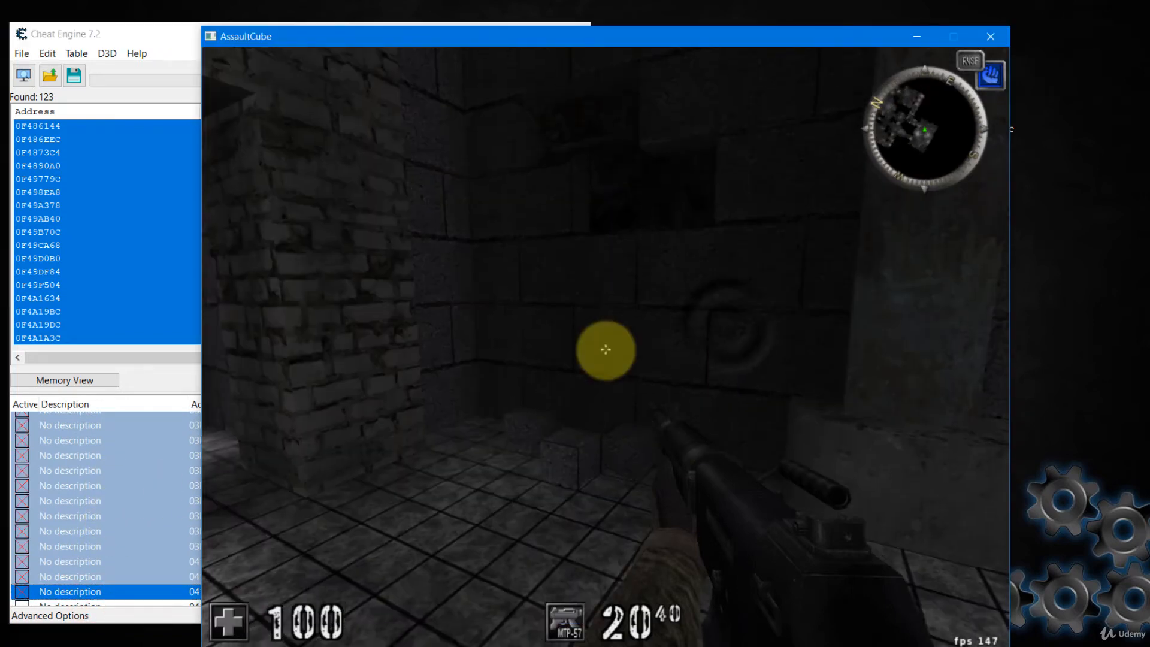
key("alt+Tab")
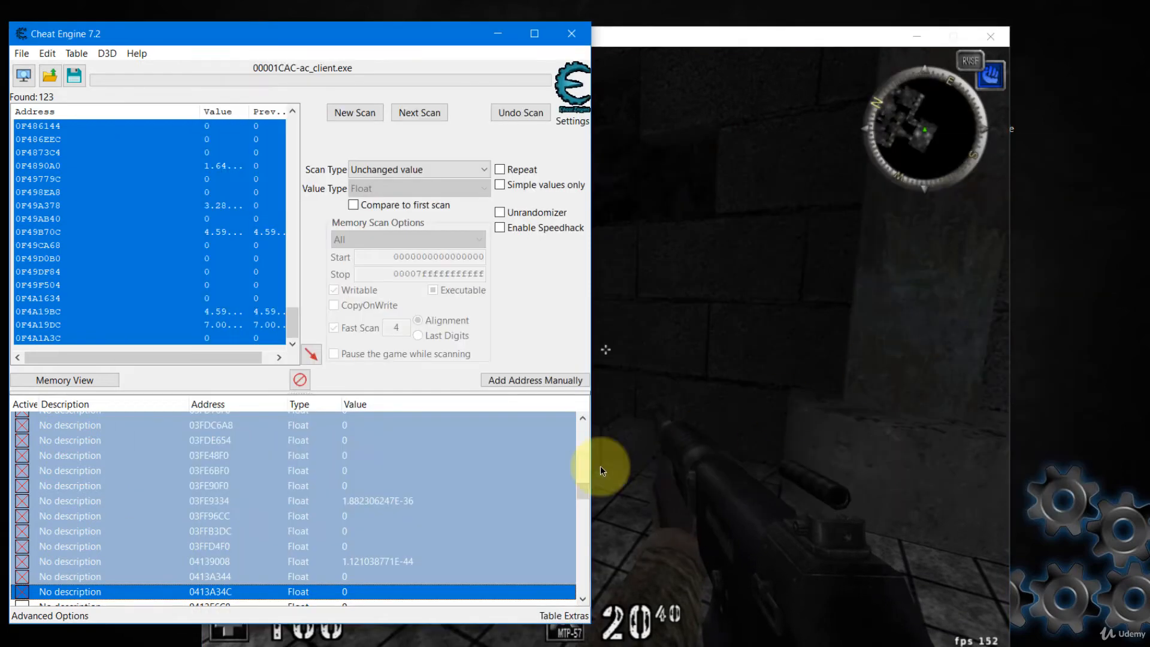
Delete the unfrozen addresses from 0413E6C8 through 0F4A1A3C from the Cheat Engine address list.
scroll(323, 467, "down", 5)
scroll(239, 471, "up", 2)
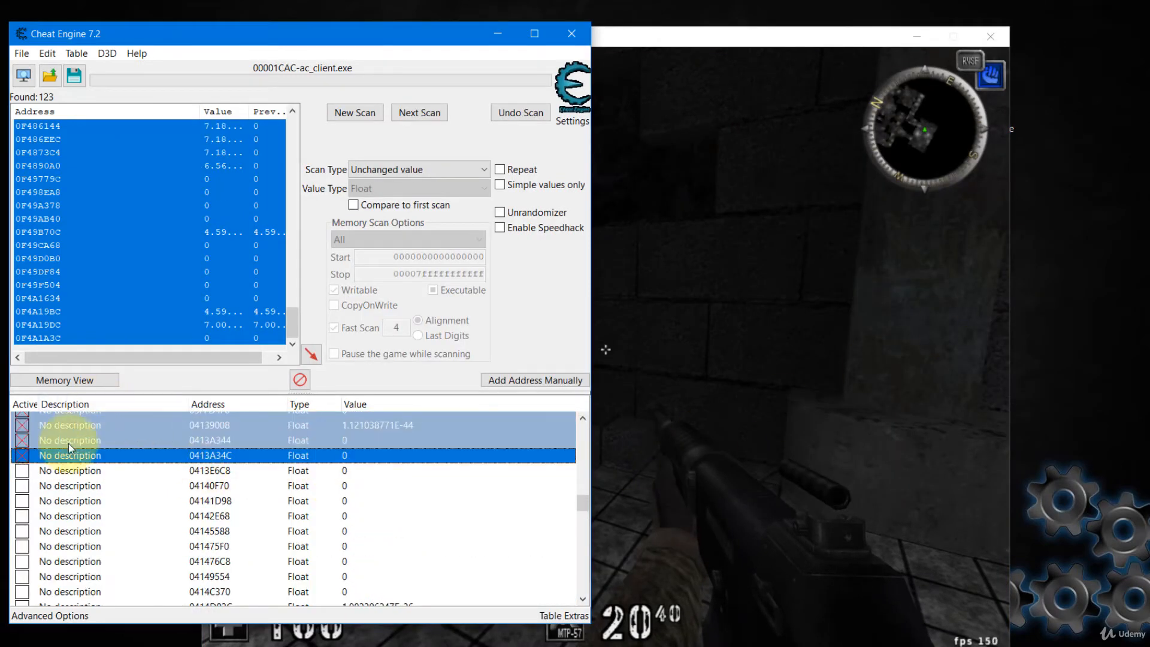
left_click(66, 471)
scroll(84, 485, "down", 15)
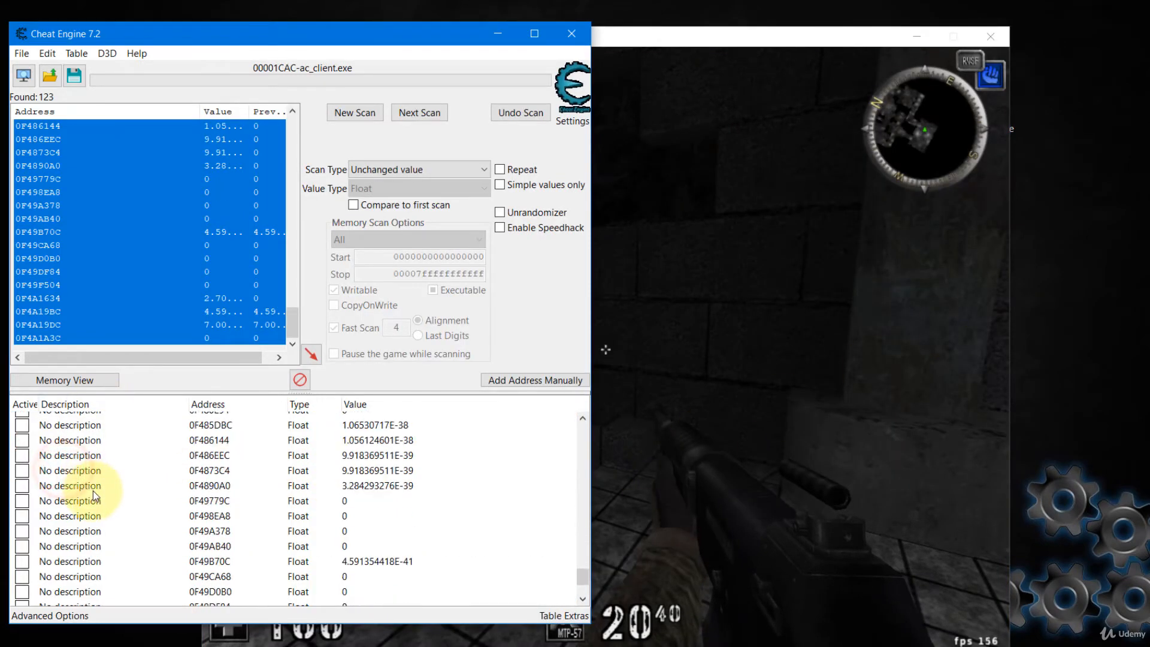
left_click(74, 599, "shift")
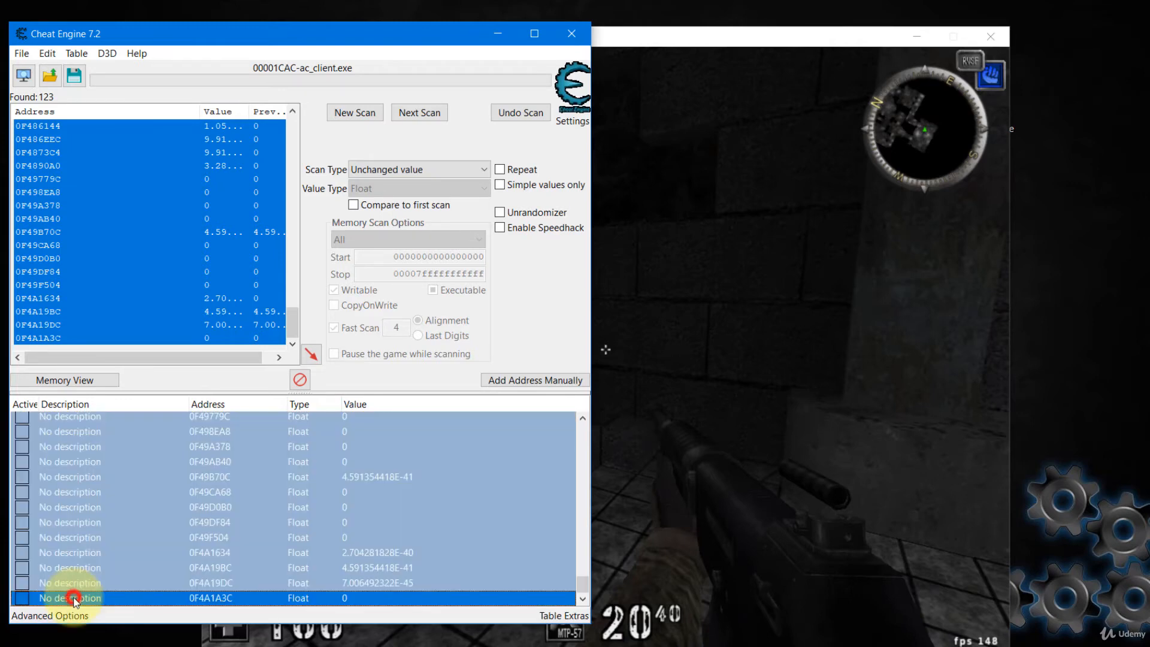
key("Delete")
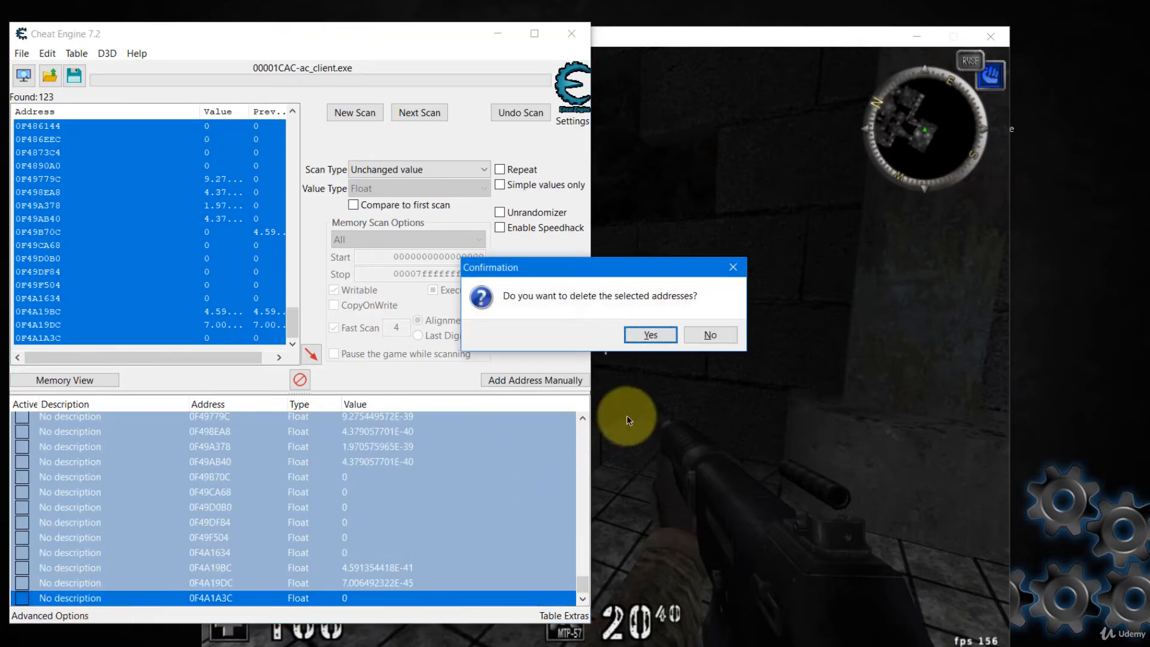
left_click(651, 336)
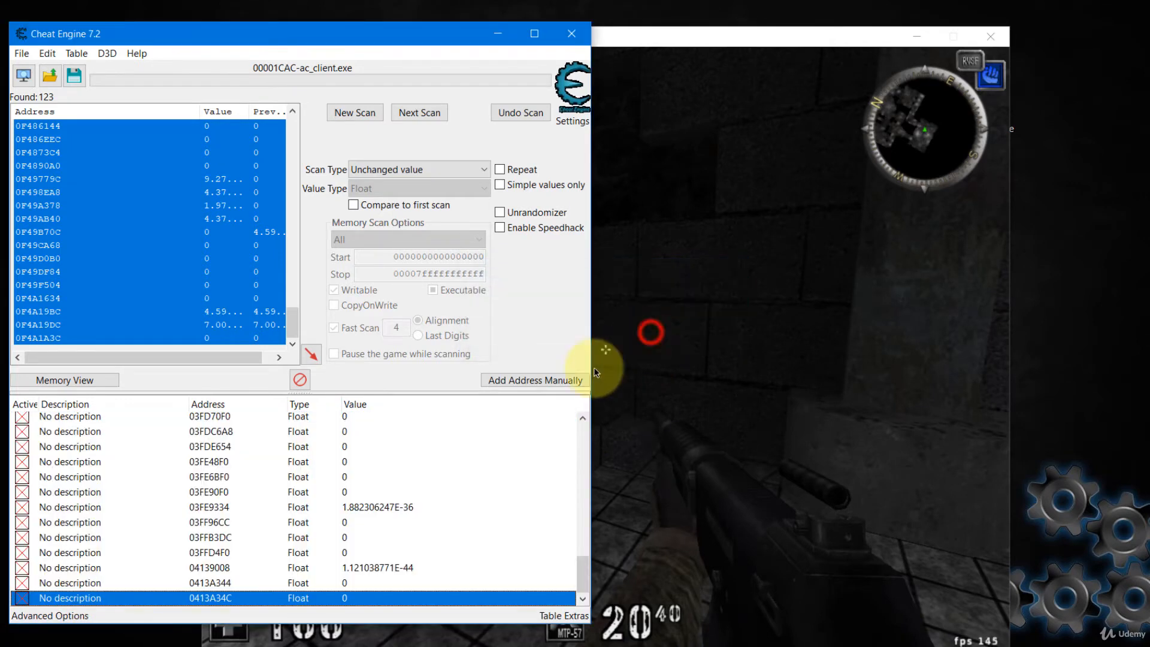
Test the player in AssaultCube with 03FE6BF0 through 0413A34C unfrozen, then delete those addresses from the list.
left_click(21, 478)
left_click(22, 599, "shift")
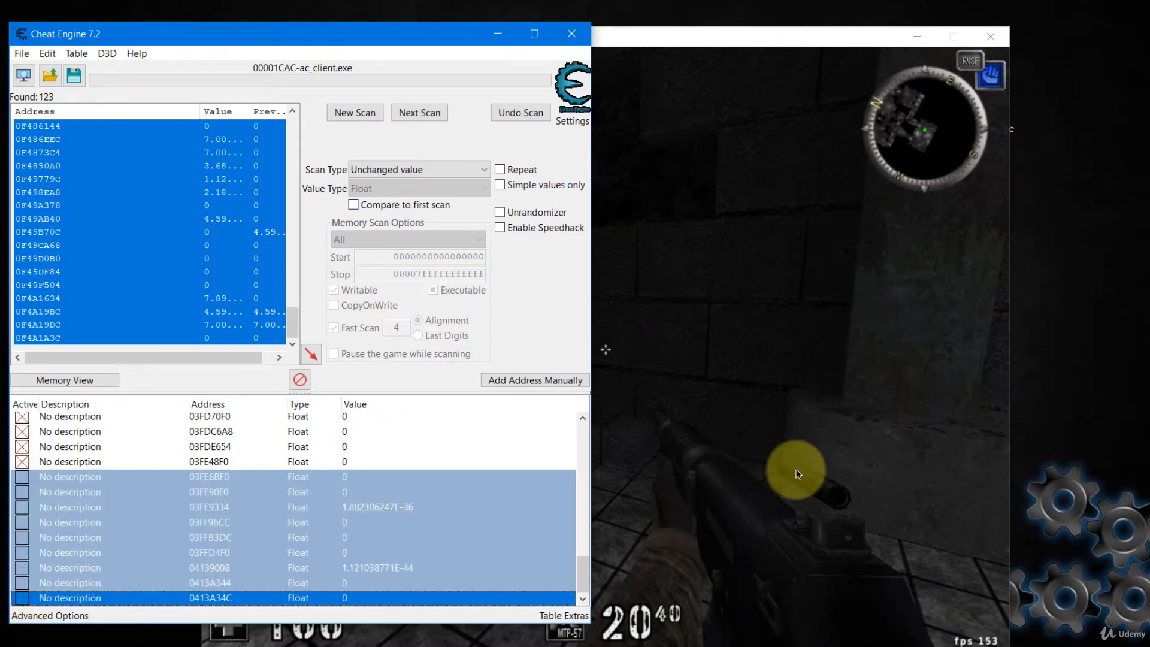
left_click(754, 411)
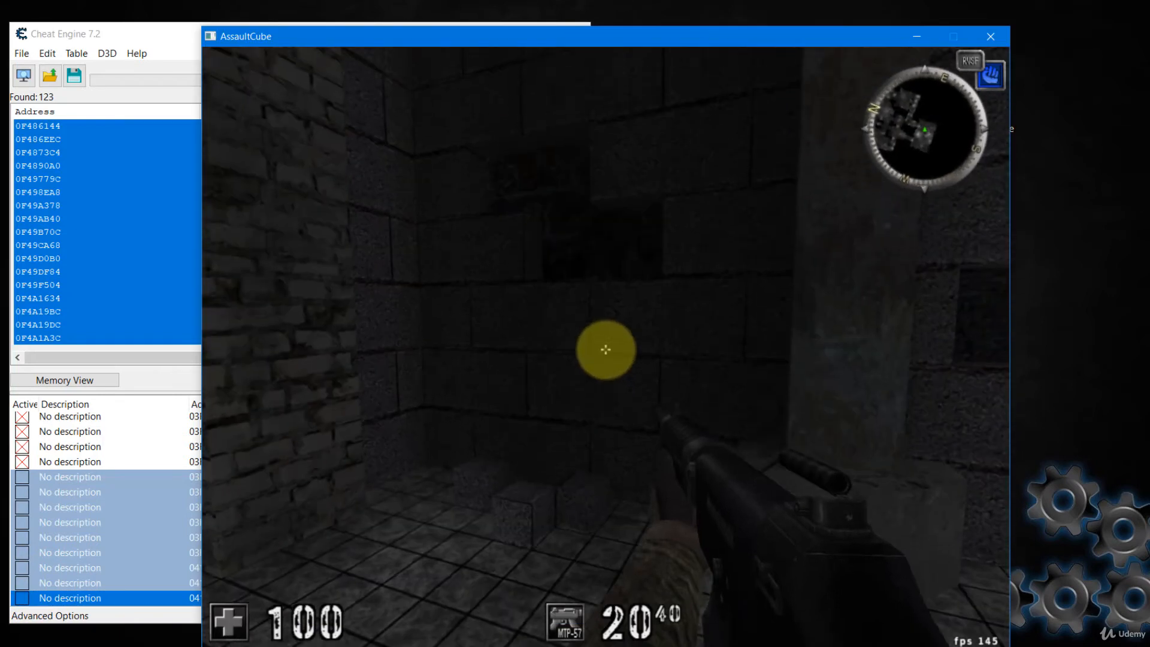
key("alt+Tab")
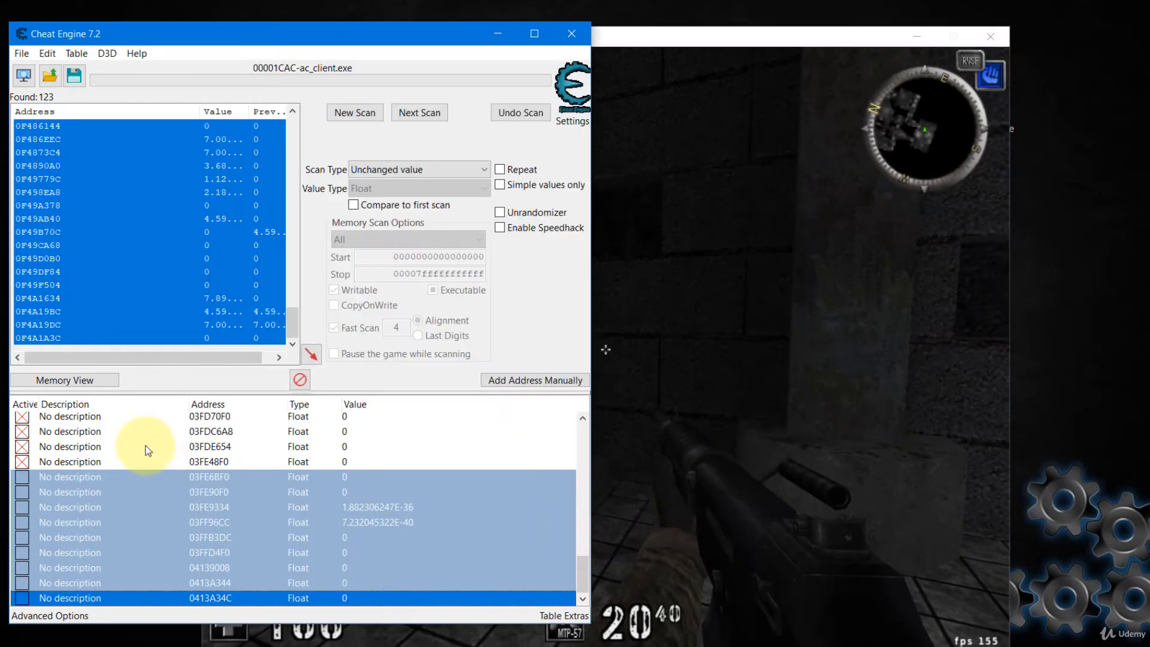
key("Delete")
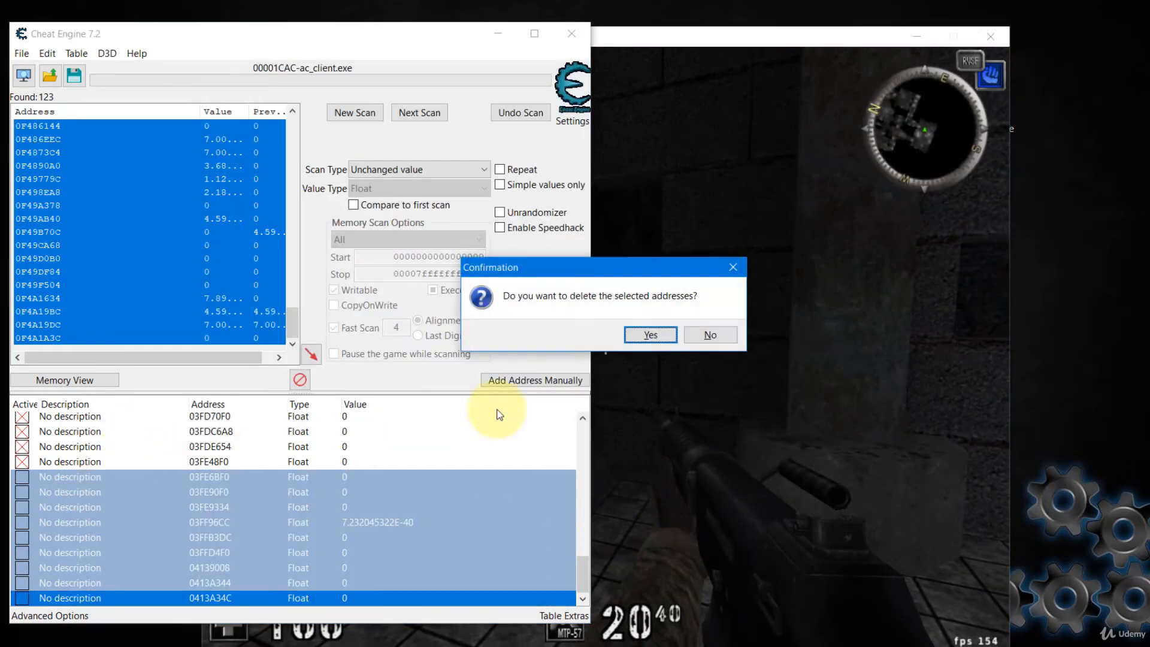
left_click(651, 335)
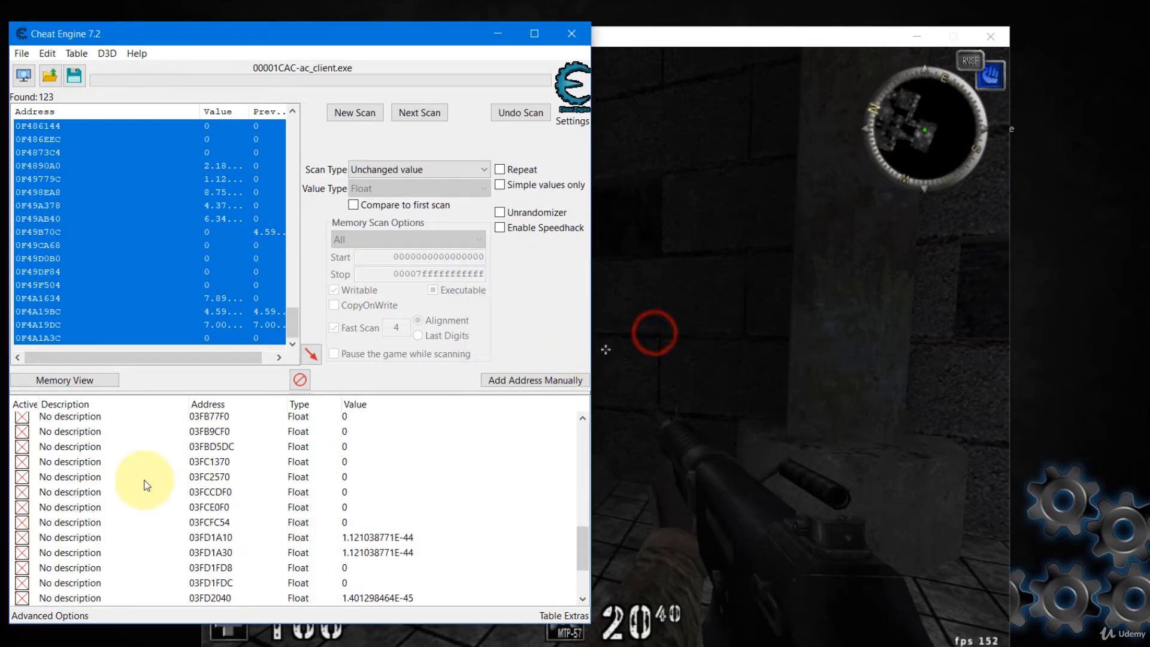
Unfreeze the addresses from 0019E464 through 03F4B14C and test the player's height again in AssaultCube.
scroll(147, 484, "up", 6)
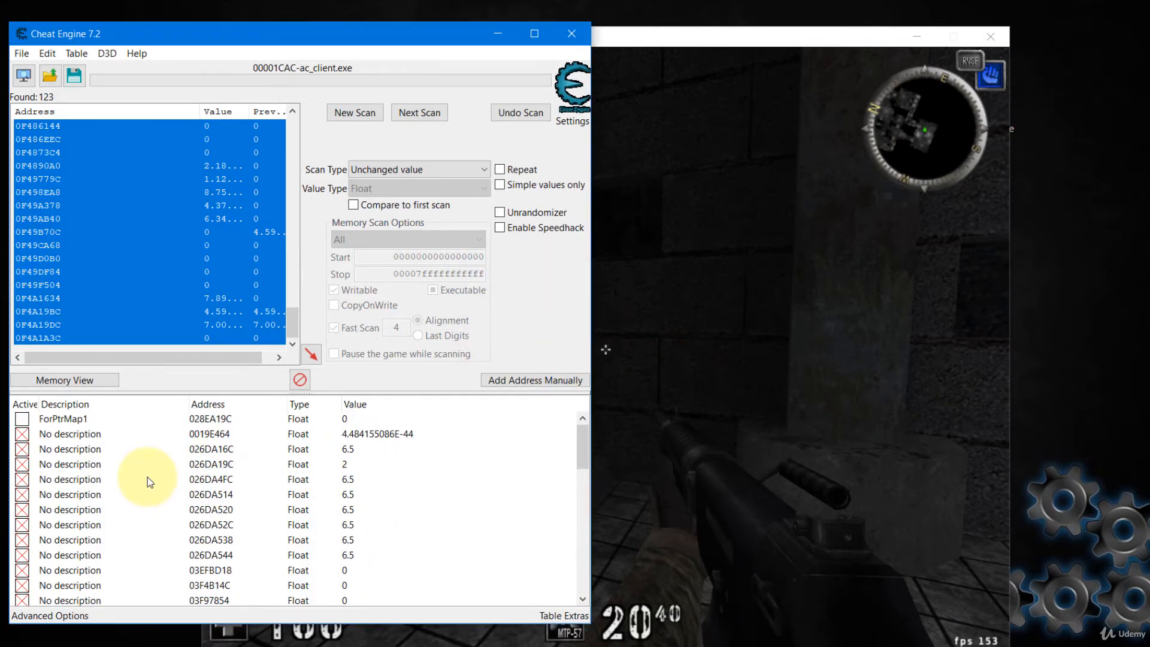
left_click(52, 440)
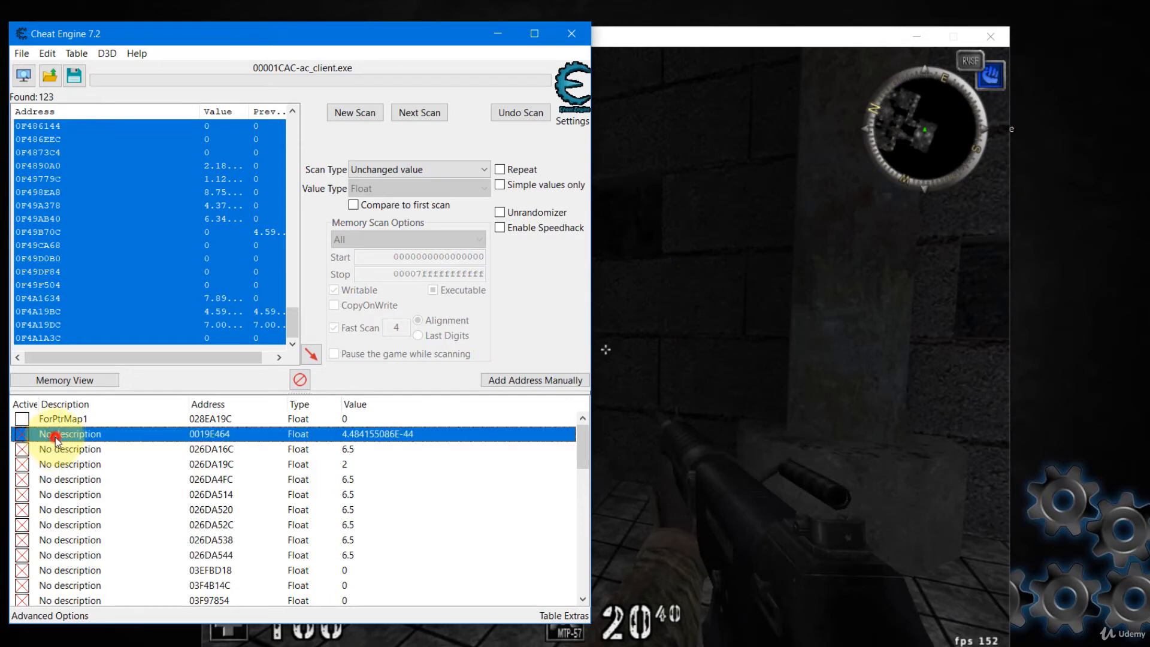
left_click(94, 586, "shift")
left_click(645, 392)
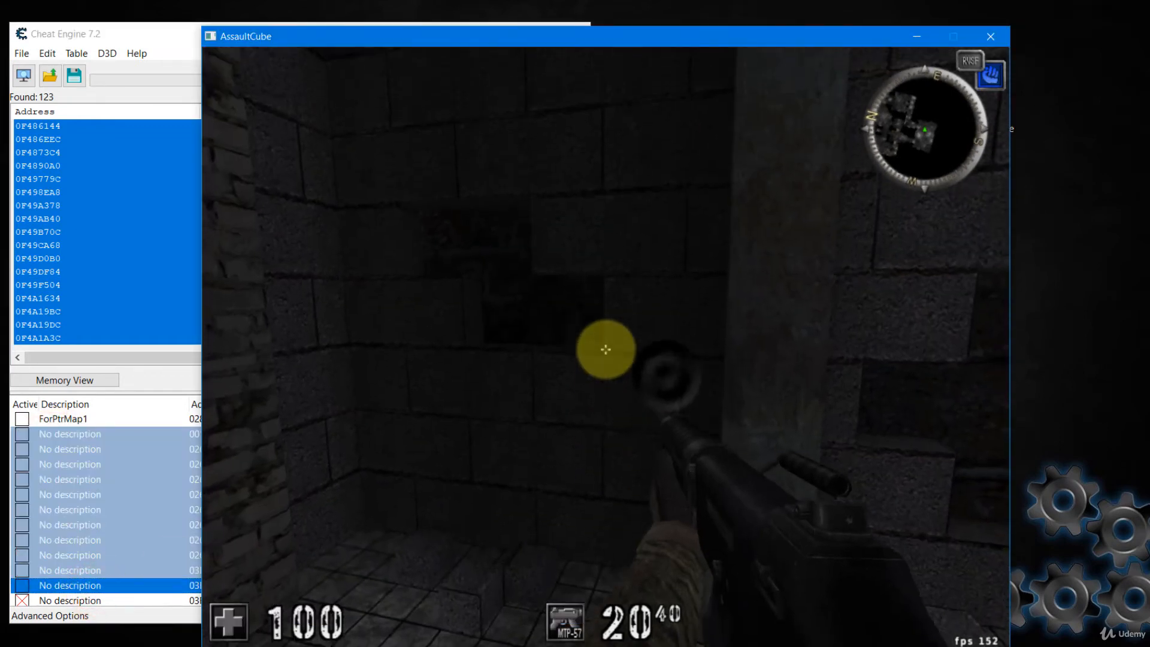
key("m")
key("alt+Tab")
Unfreeze the addresses from 03F97854 through 03FE48F0 and delete them from the Cheat Engine address list.
scroll(396, 557, "down", 2)
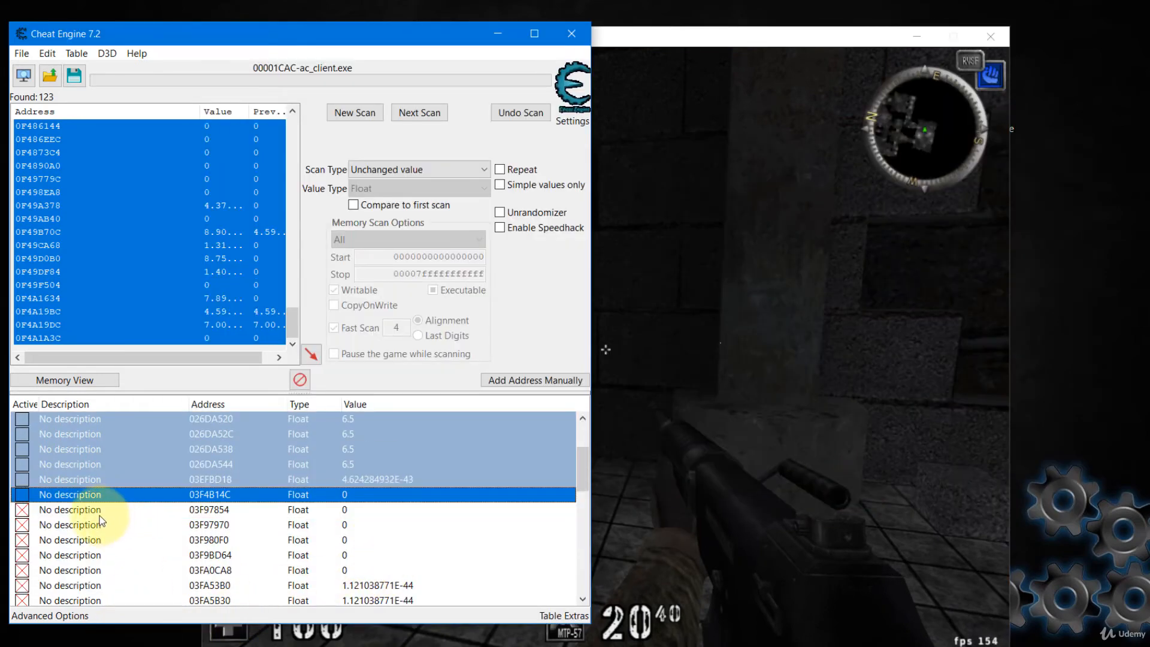
left_click_drag(99, 511, 97, 601)
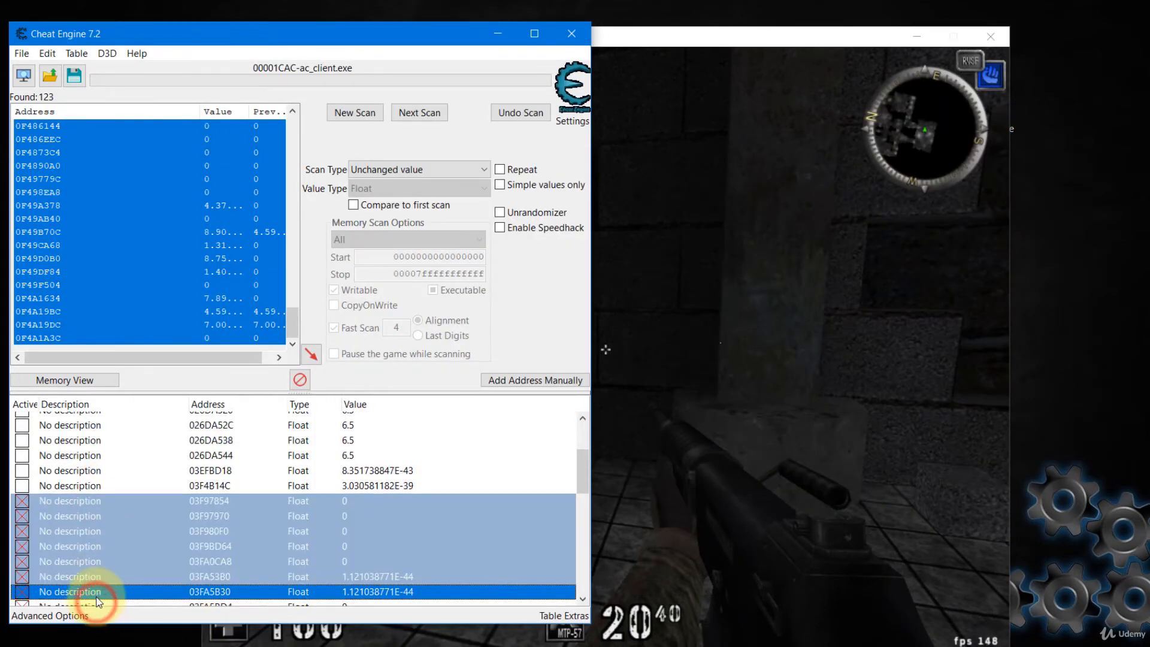
scroll(110, 580, "down", 10)
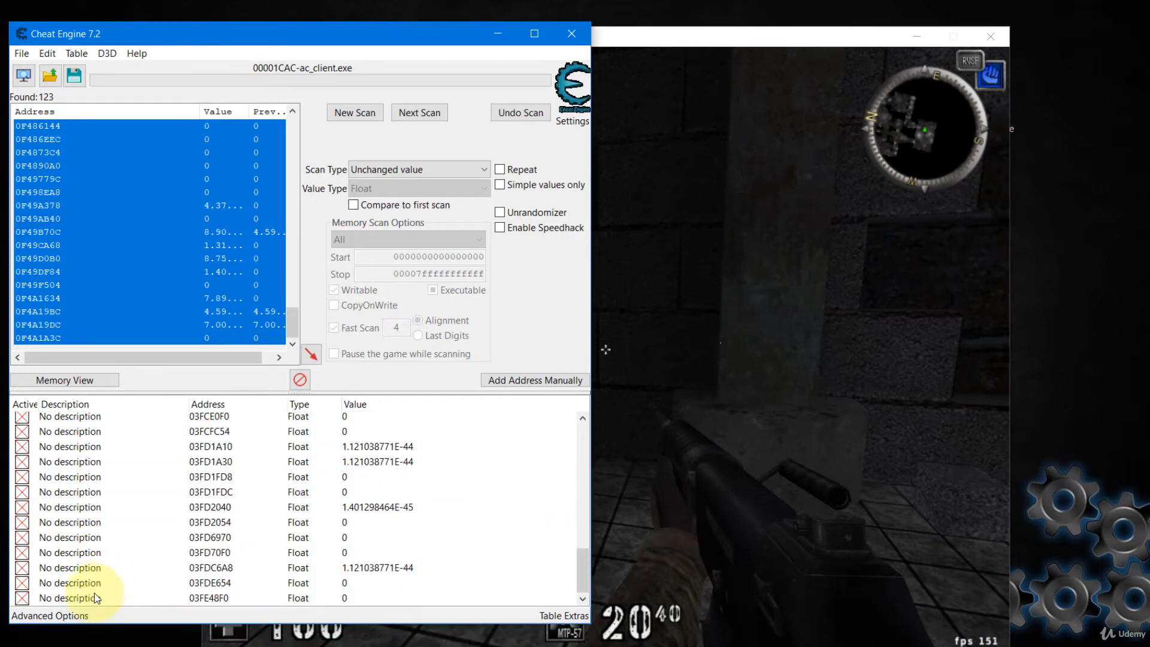
left_click(95, 598, "shift")
key("space")
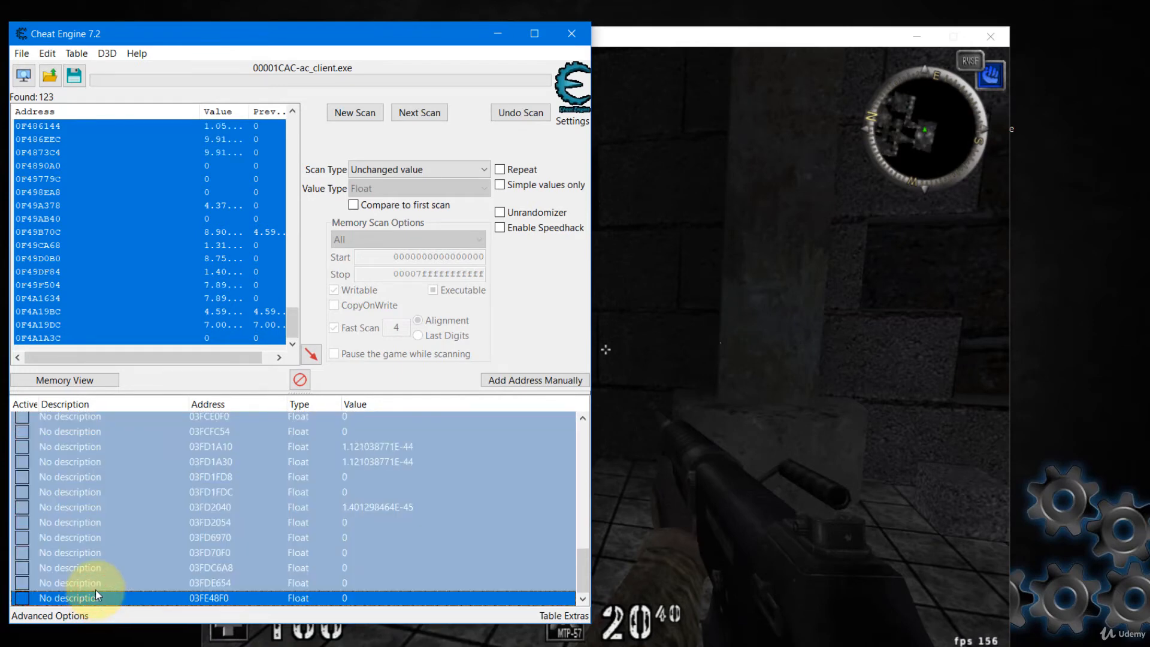
key("Delete")
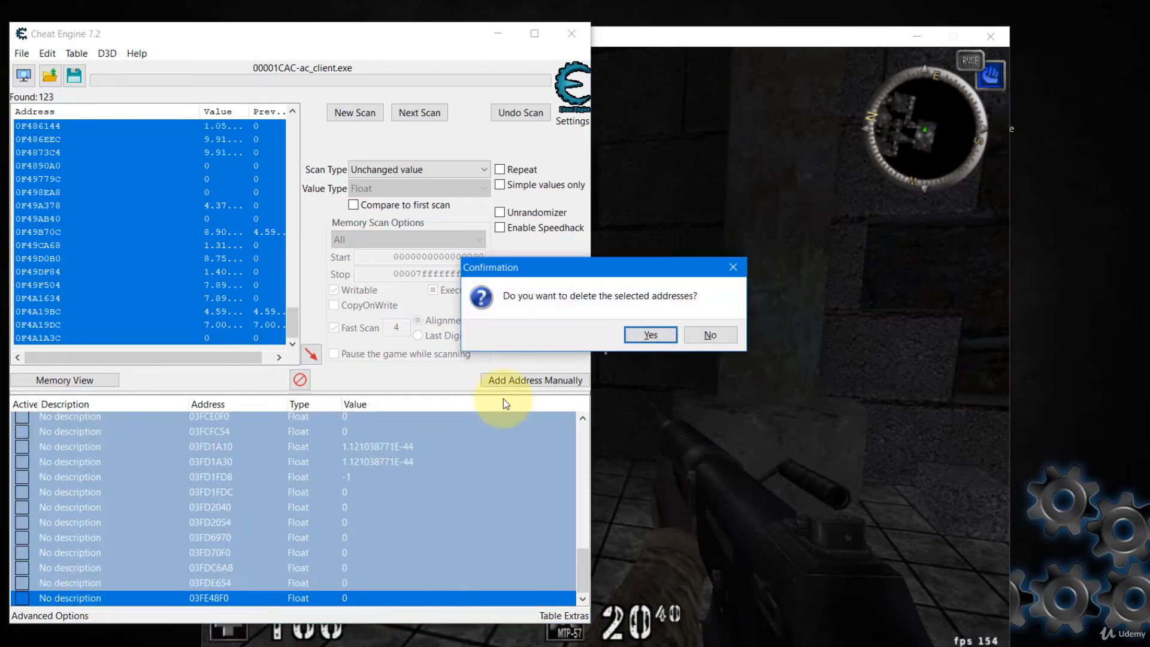
left_click(644, 336)
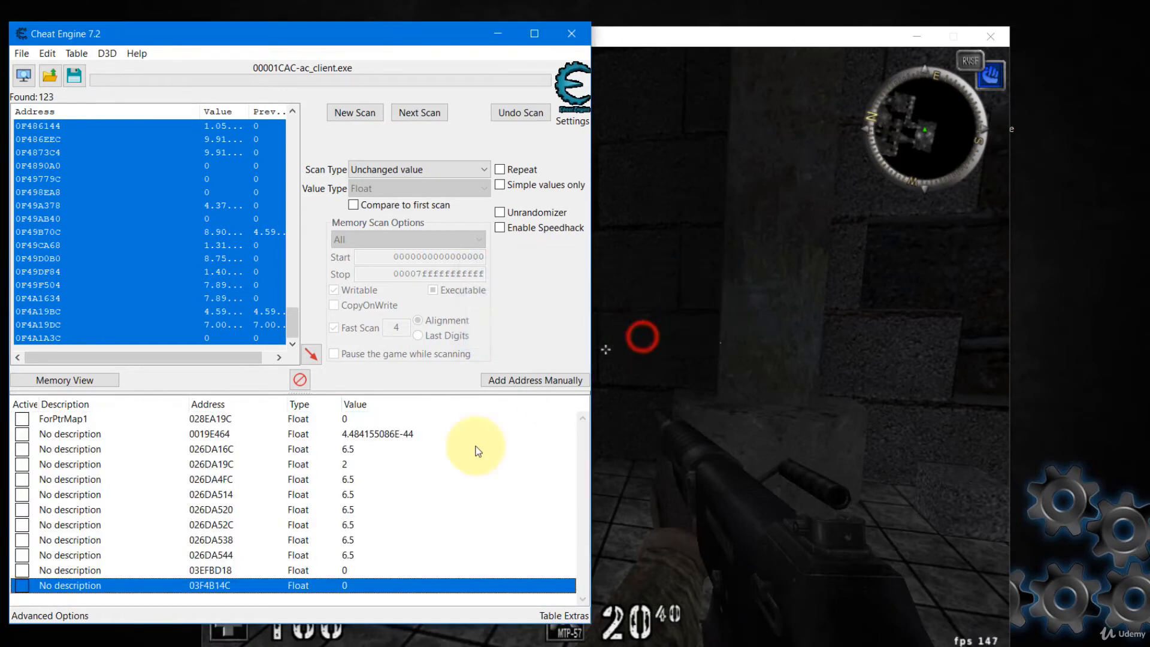
Freeze the addresses from 0019E464 through 026DA520 and test the effect on the player in AssaultCube.
left_click(23, 435)
left_click(63, 508, "shift")
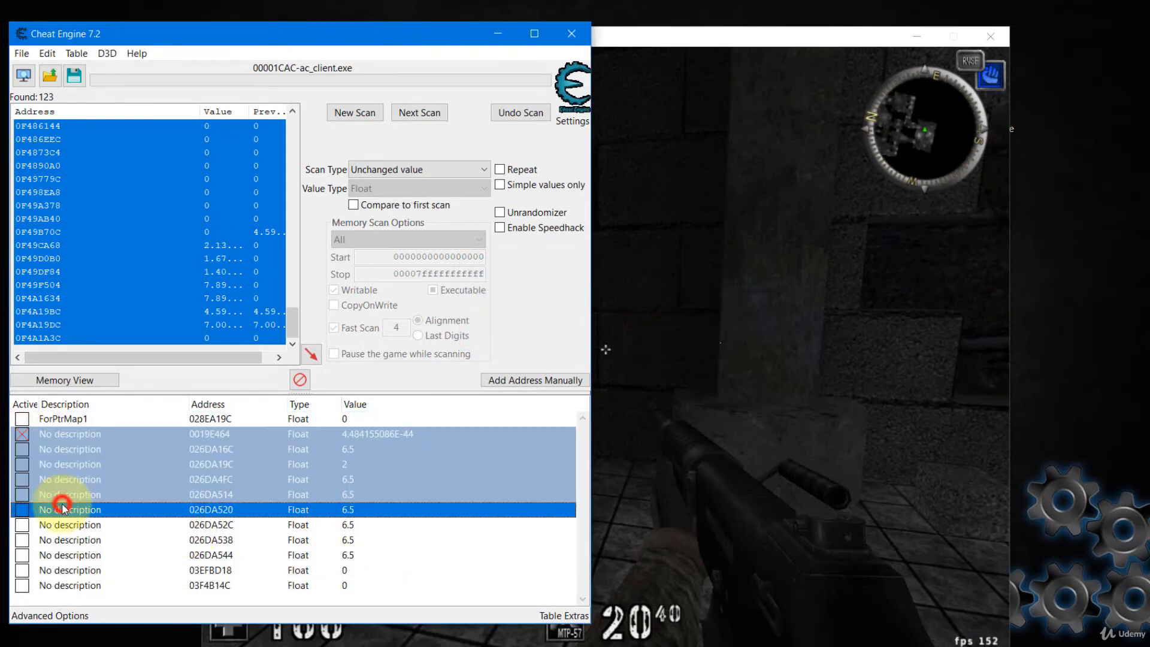
key("space")
key("alt+Tab")
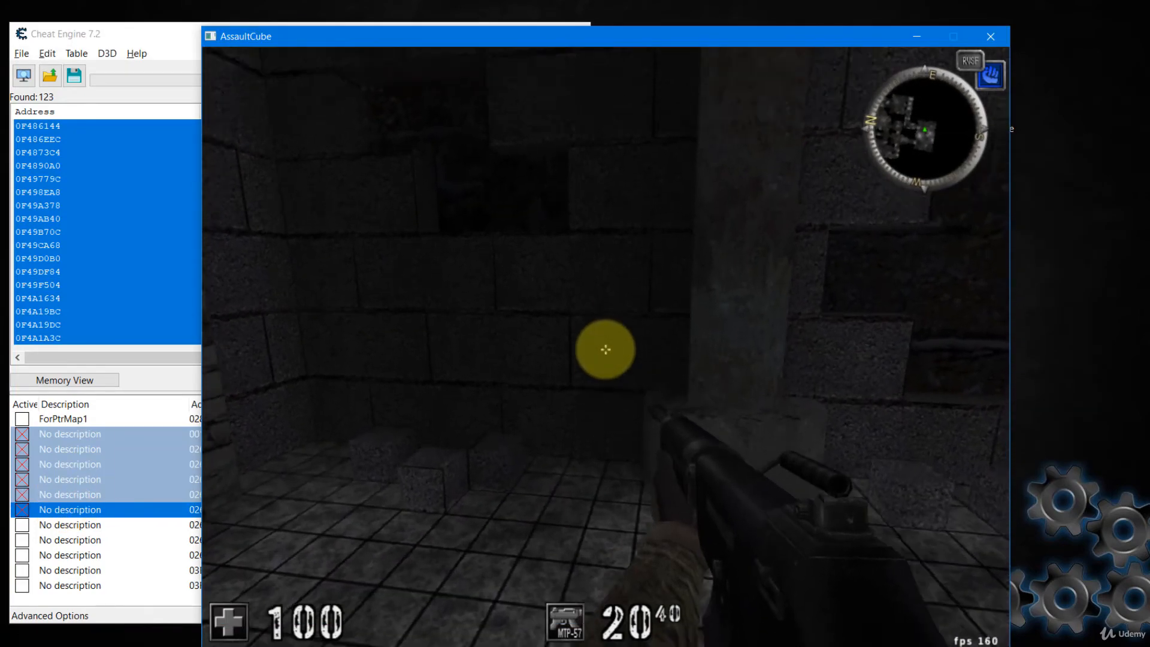
key("m")
key("alt+Tab")
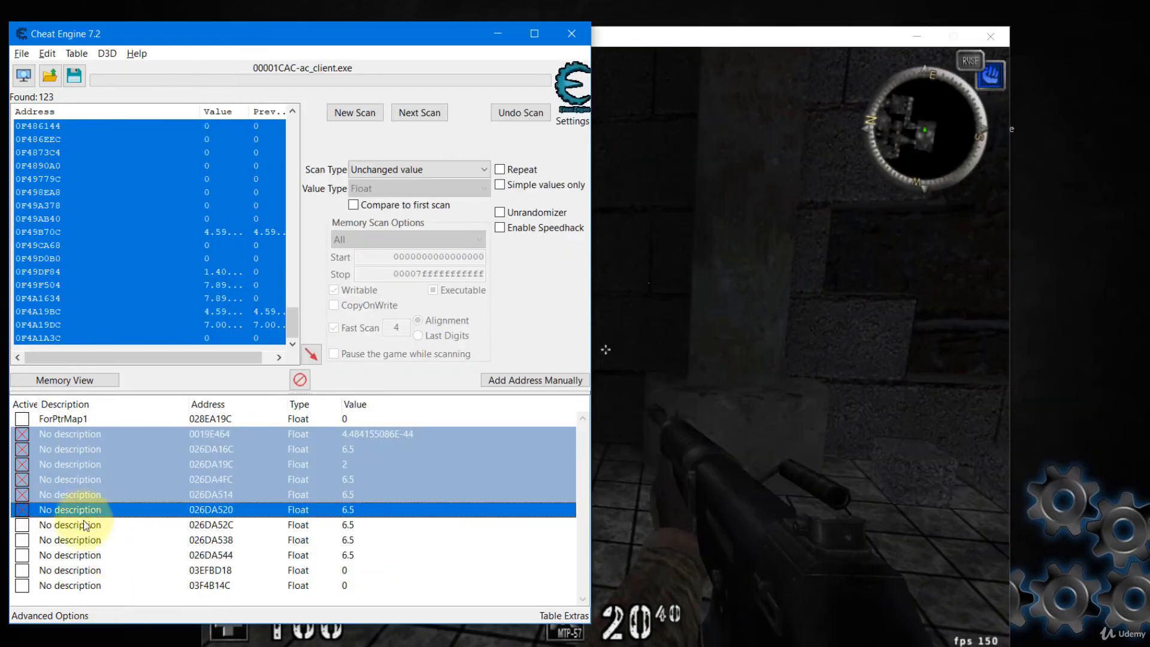
Delete the unfrozen addresses from 026DA52C through 03F4B14C from the Cheat Engine address list.
left_click(82, 525)
left_click(82, 591, "shift")
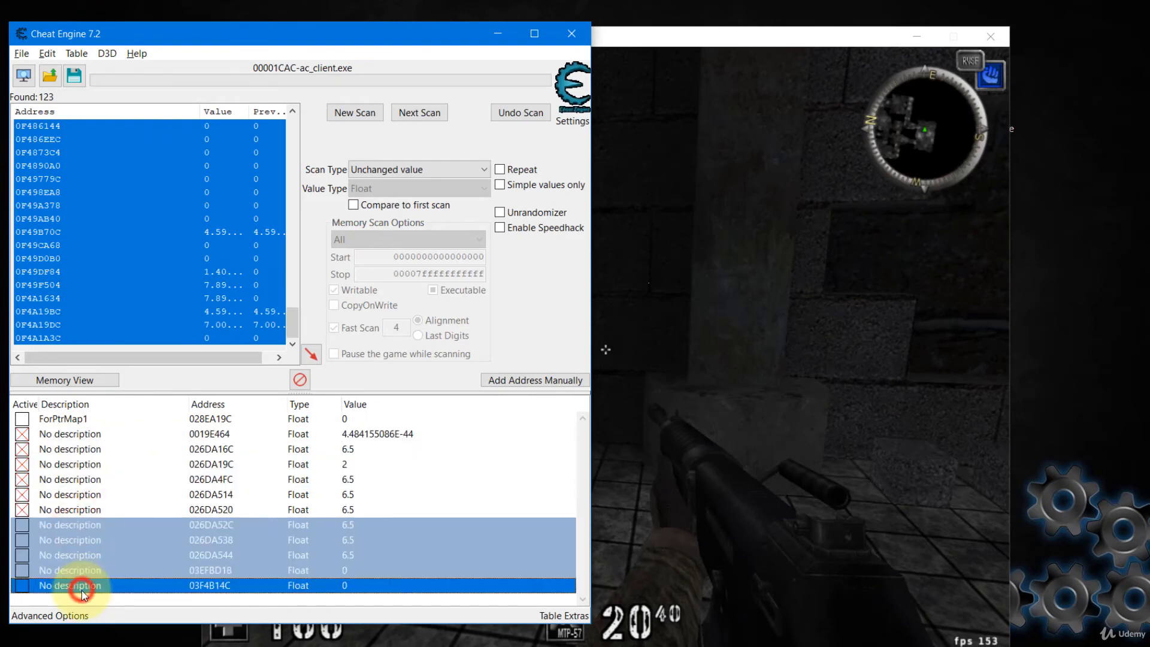
key("Delete")
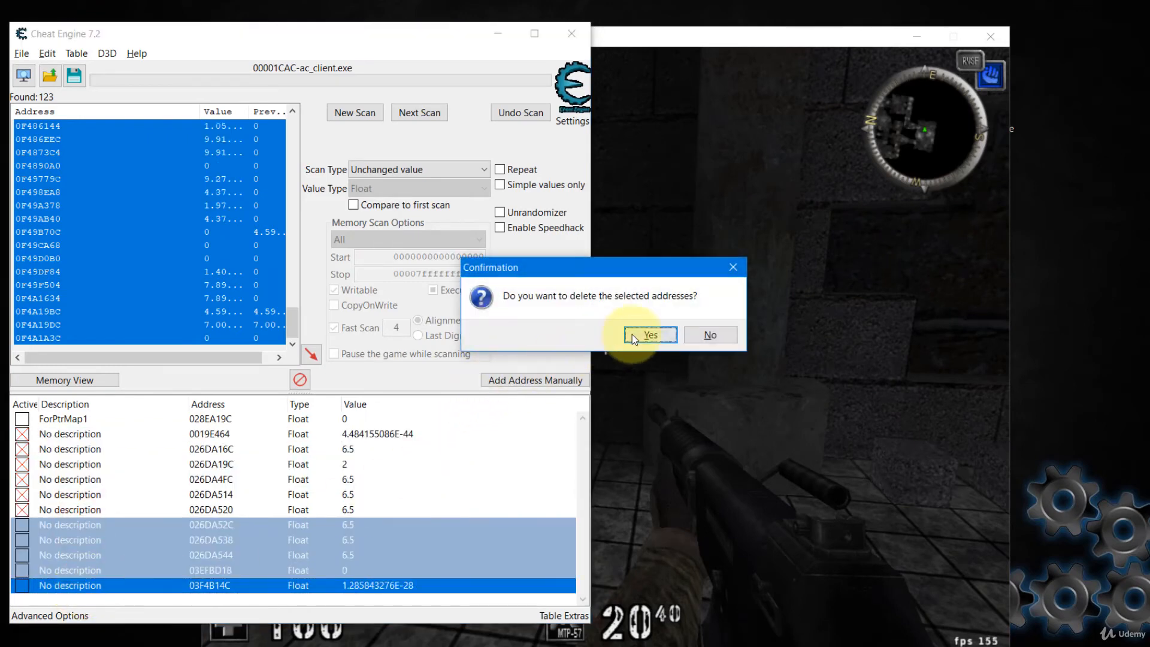
left_click(650, 335)
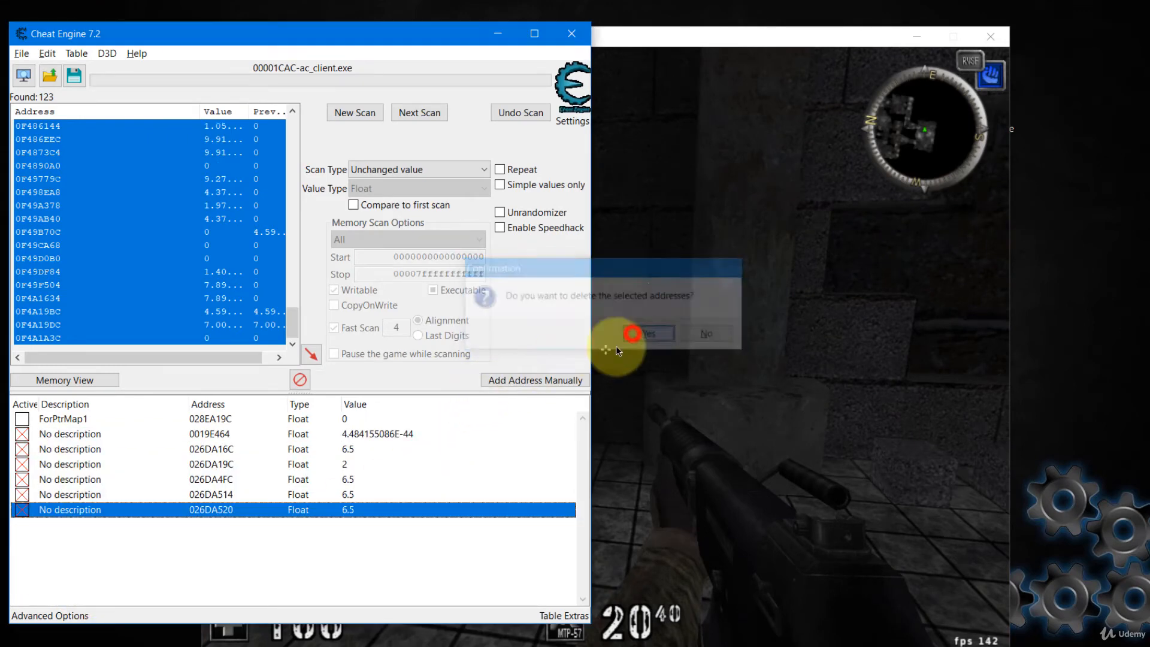
Unfreeze 026DA4FC, 026DA514 and 026DA520, keep 026DA19C frozen, and test jumping in AssaultCube.
left_click(22, 465)
left_click(23, 480)
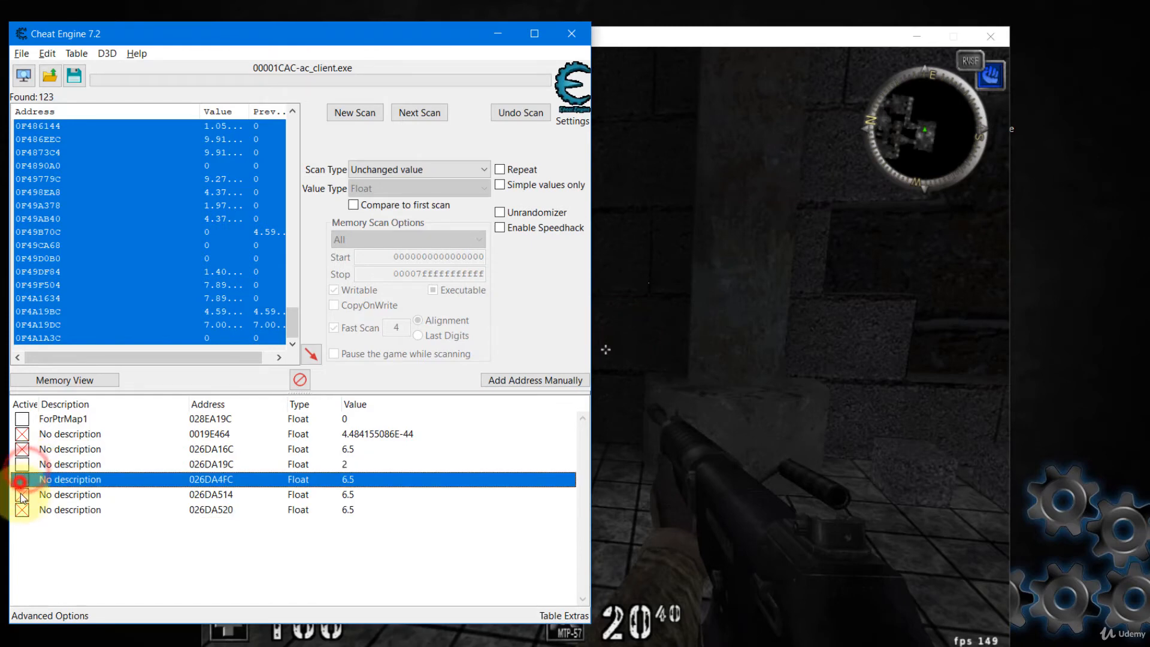
left_click(22, 495)
left_click(22, 509)
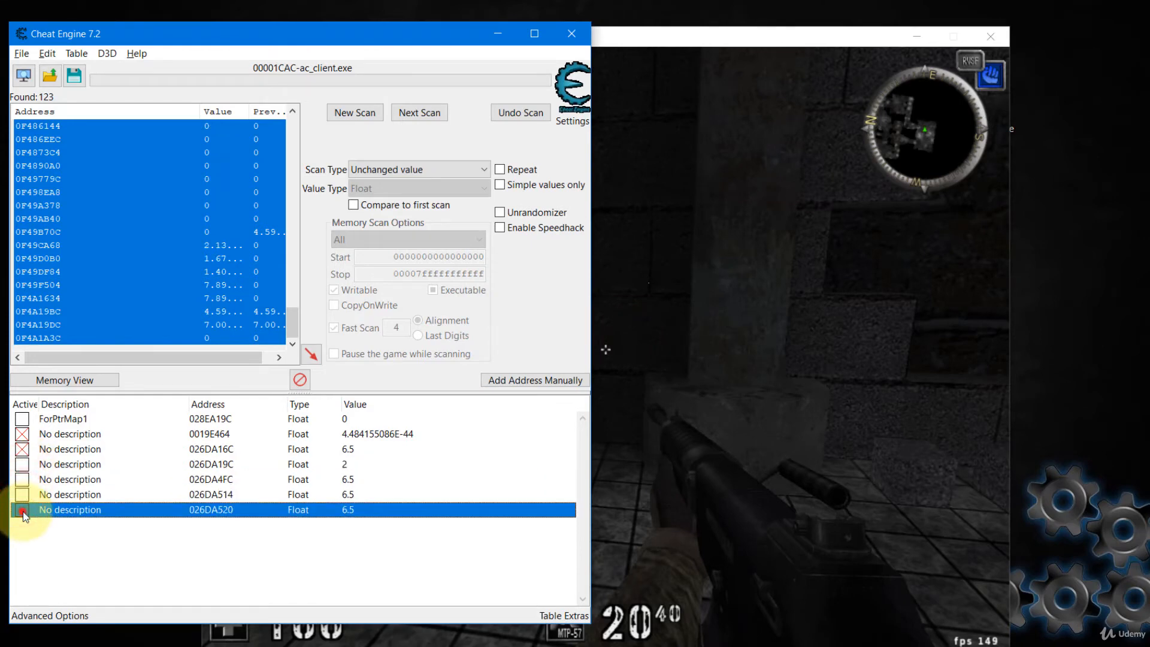
left_click(22, 464)
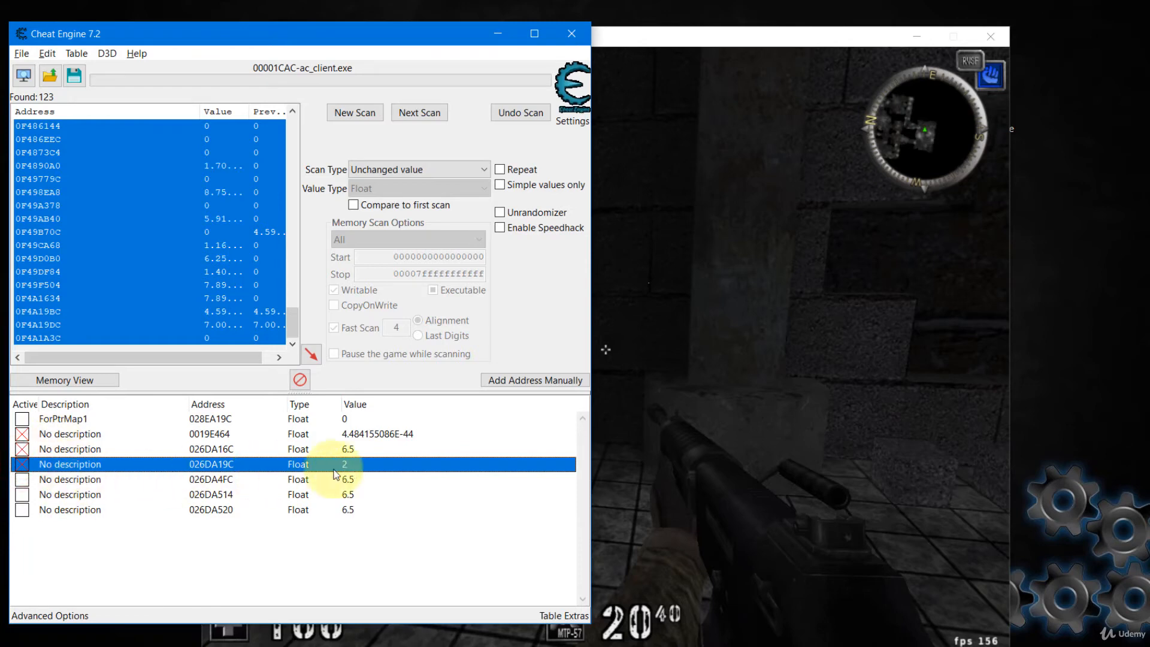
left_click(763, 408)
key("space")
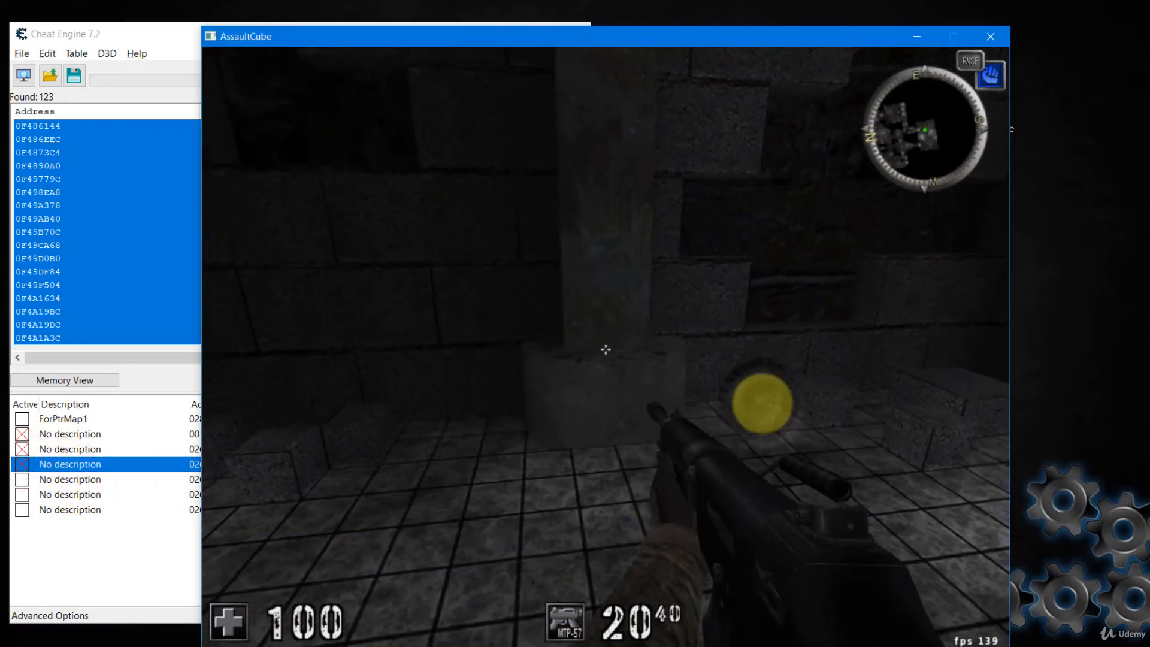
Delete the unfrozen addresses 026DA4FC, 026DA514 and 026DA520 from the Cheat Engine address list.
key("alt+Tab")
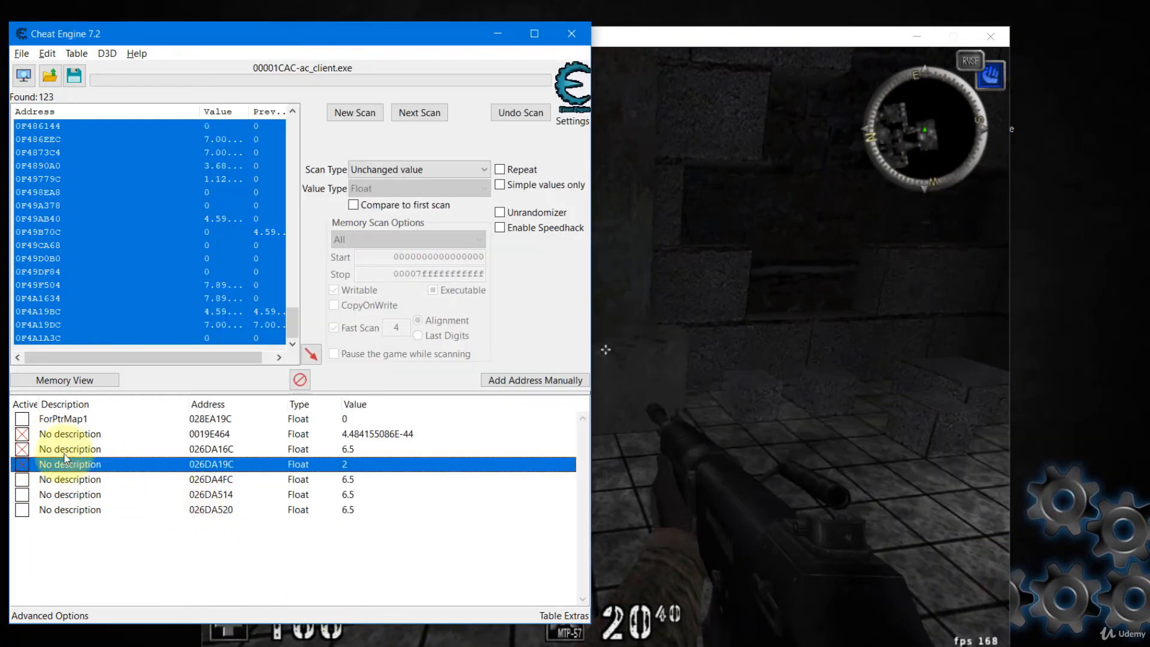
left_click(52, 483)
left_click(48, 510, "shift")
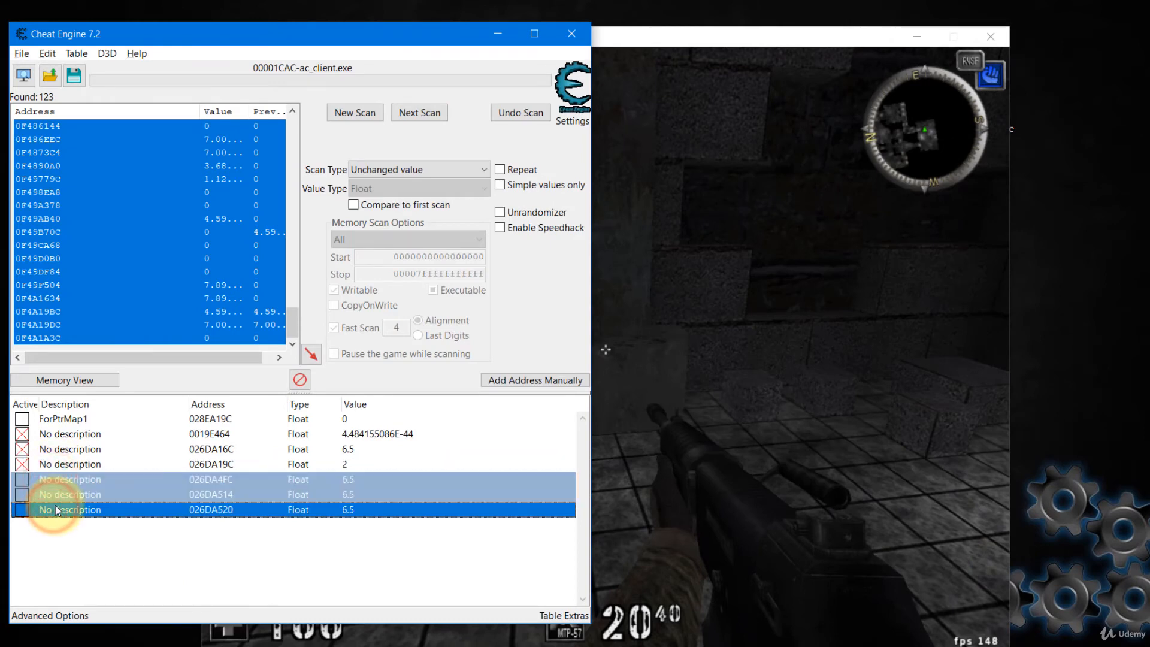
key("Delete")
left_click(644, 335)
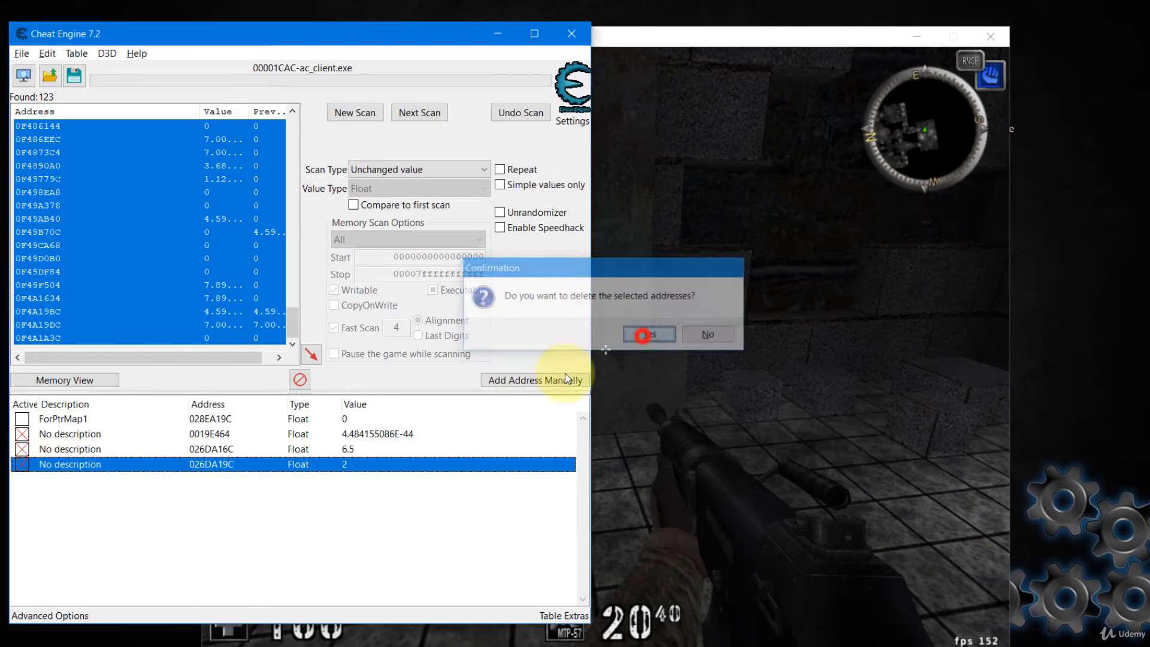
Unfreeze 026DA16C and 026DA19C, keep 0019E464 frozen, and test the effect on the player in AssaultCube.
left_click(22, 450)
left_click(23, 466)
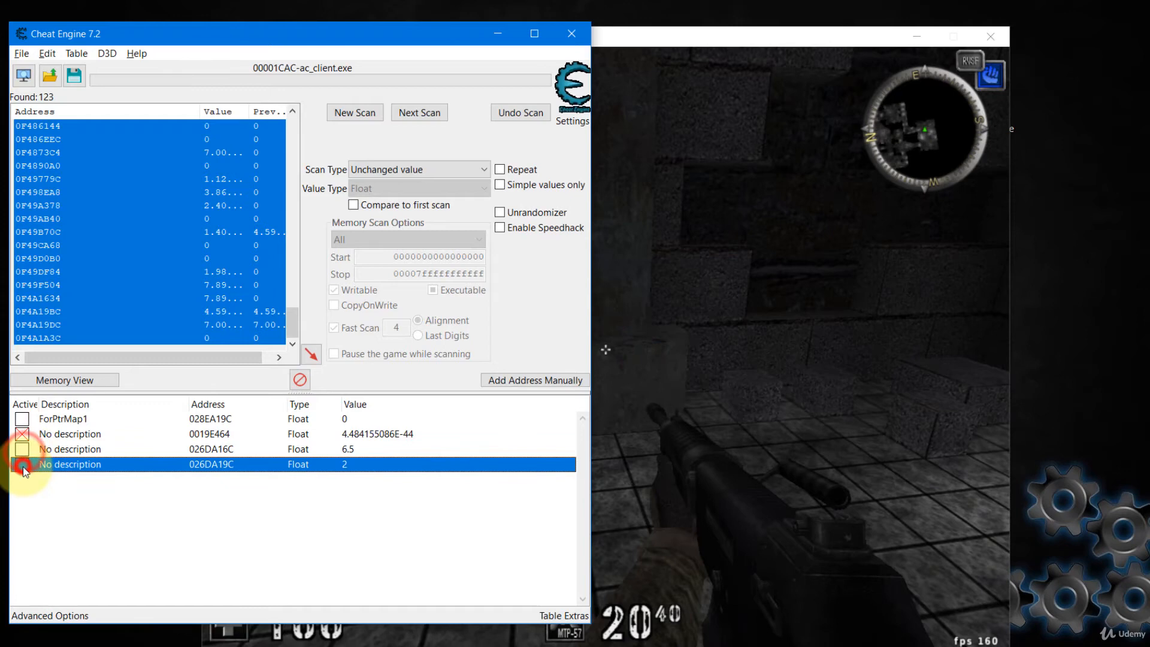
left_click(646, 412)
key("alt+Tab")
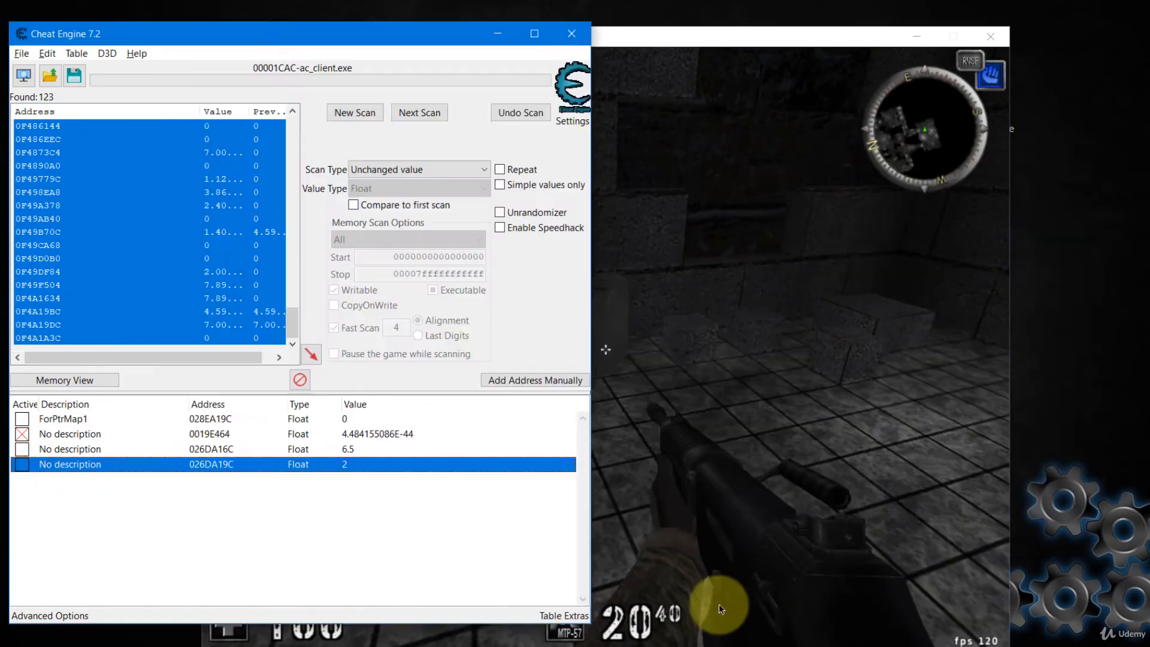
Freeze 026DA16C in Cheat Engine and test the player's movement in AssaultCube.
left_click(22, 451)
left_click(861, 457)
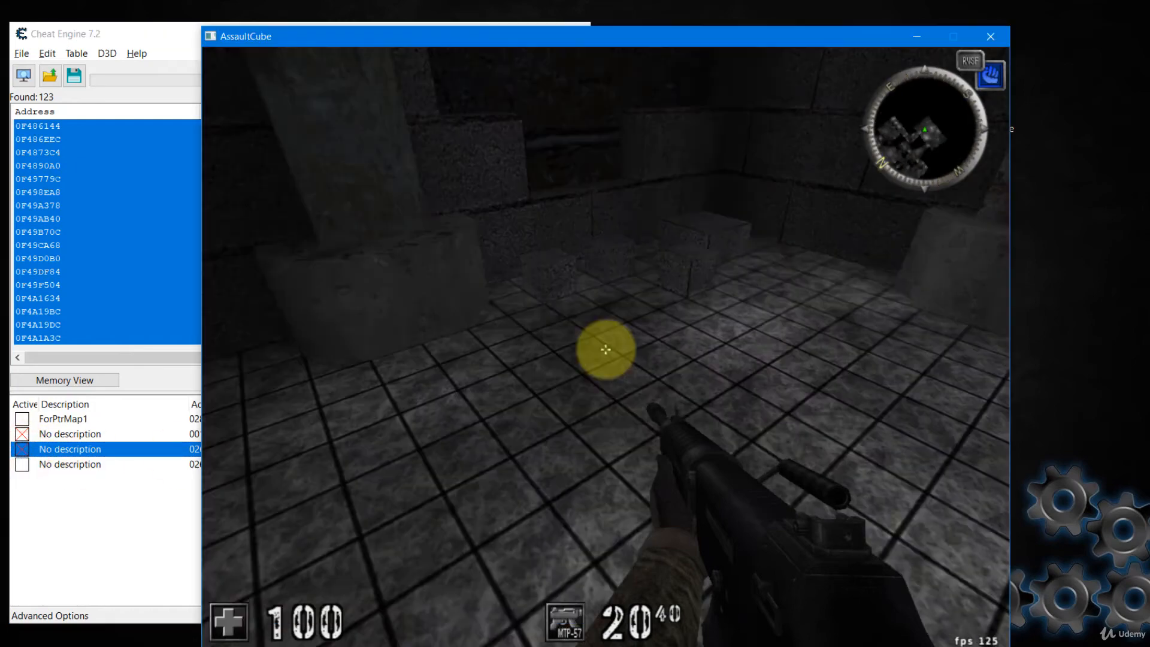
key("alt+Tab")
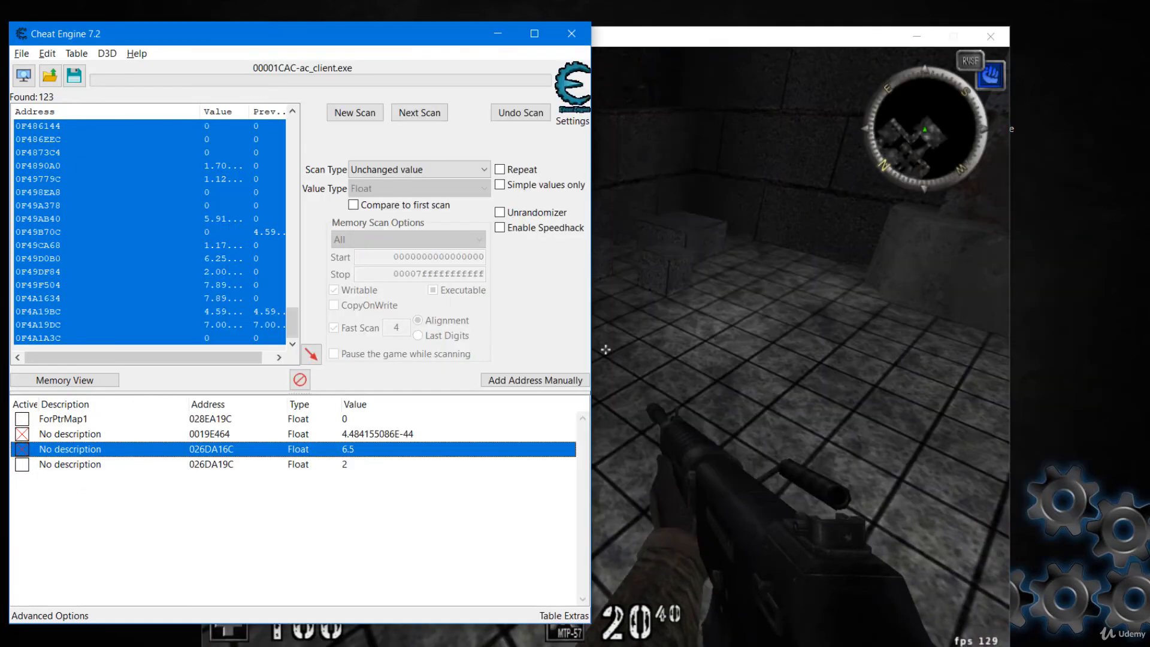
Freeze 026DA19C as well and test its effect on the player in AssaultCube.
left_click(22, 465)
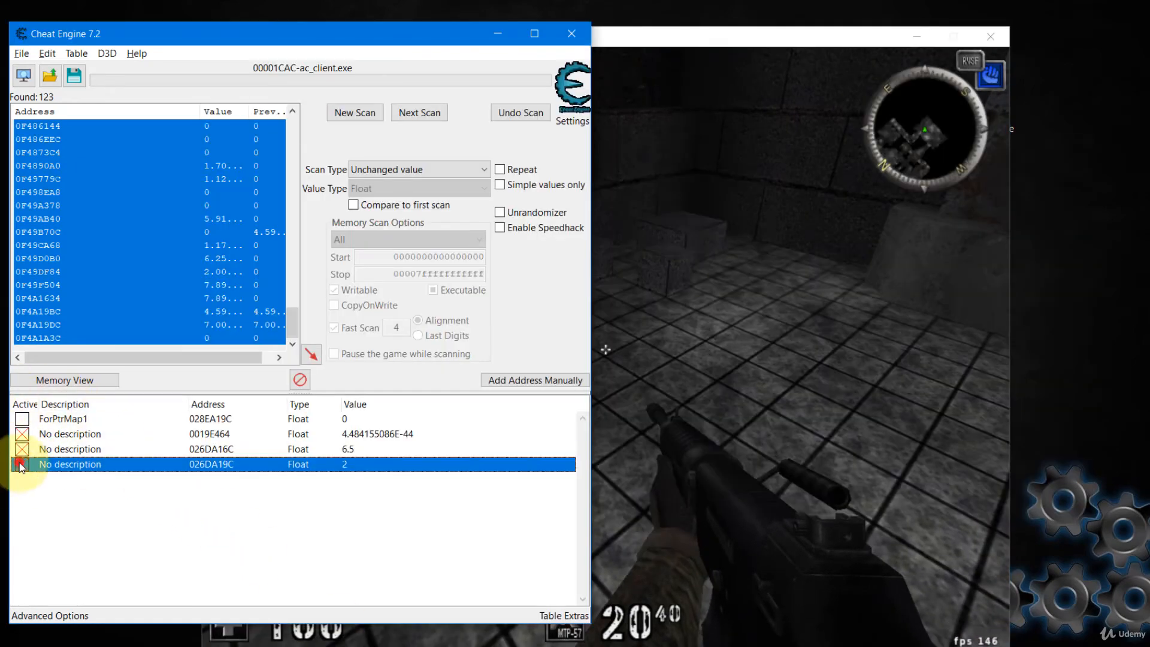
left_click(761, 312)
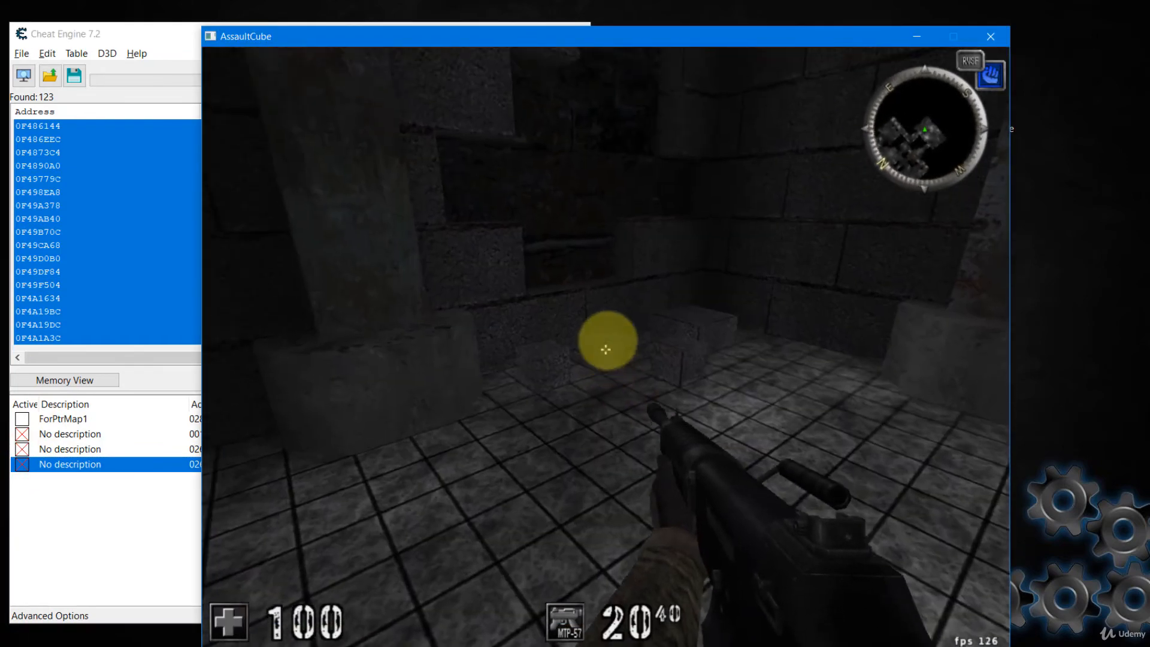
key("alt+Tab")
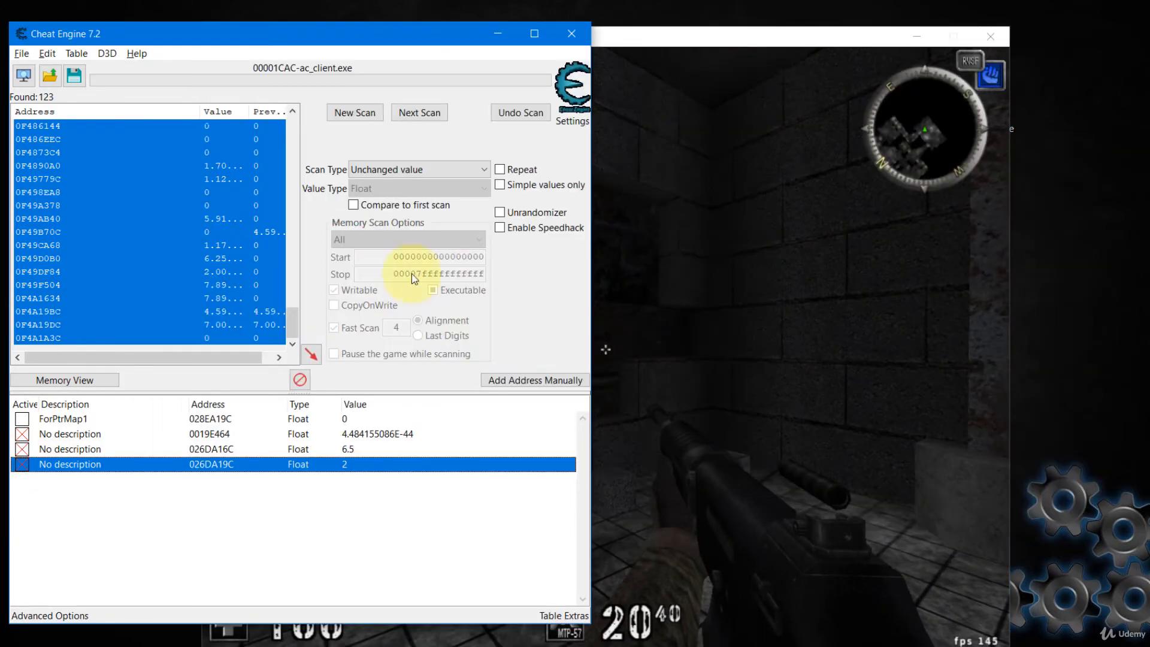
Unfreeze the three remaining candidates in Cheat Engine and delete 0019E464 and 026DA16C from the address list.
left_click(24, 465)
left_click(23, 434)
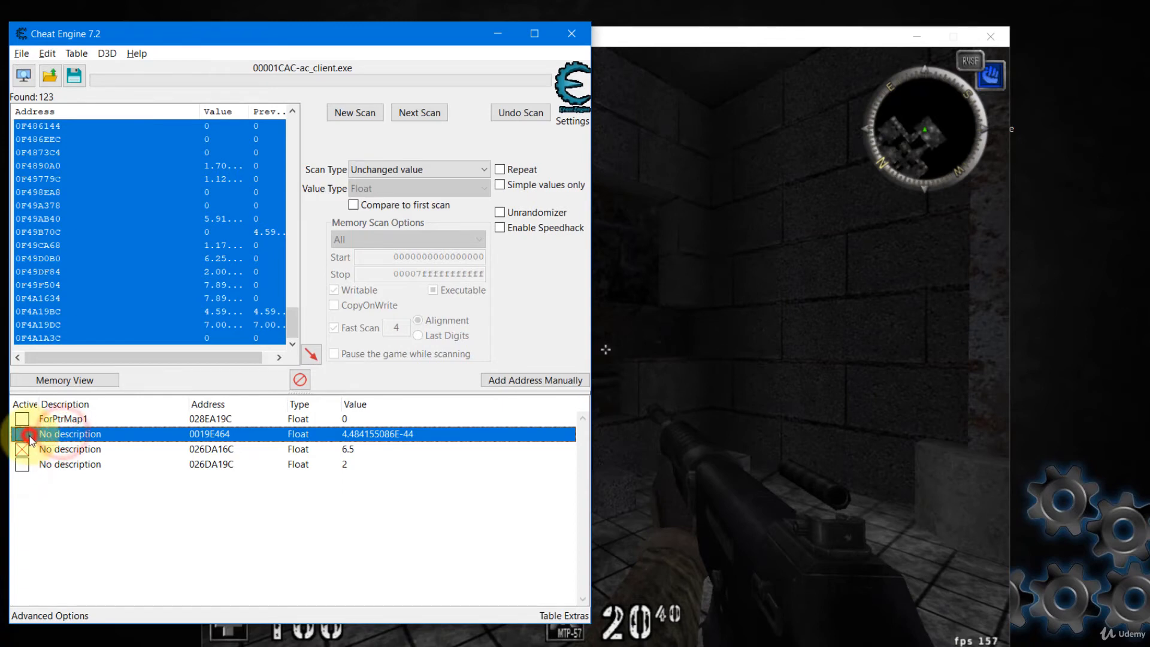
left_click(23, 450)
left_click(23, 435)
left_click(57, 450, "ctrl")
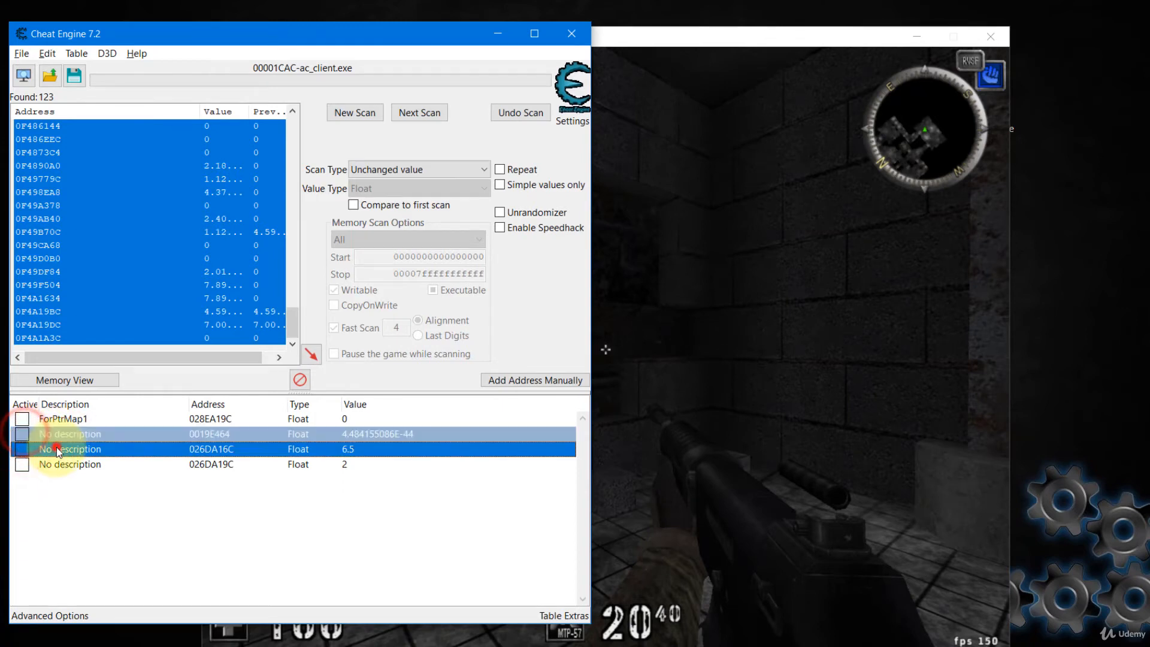
key("Delete")
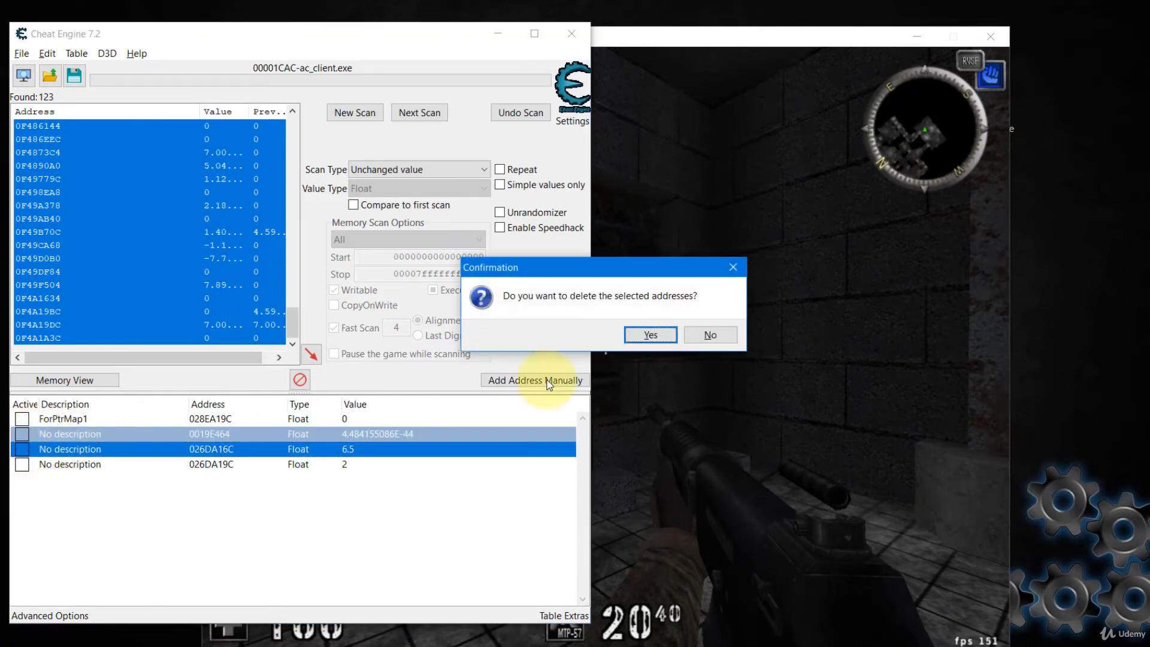
left_click(661, 336)
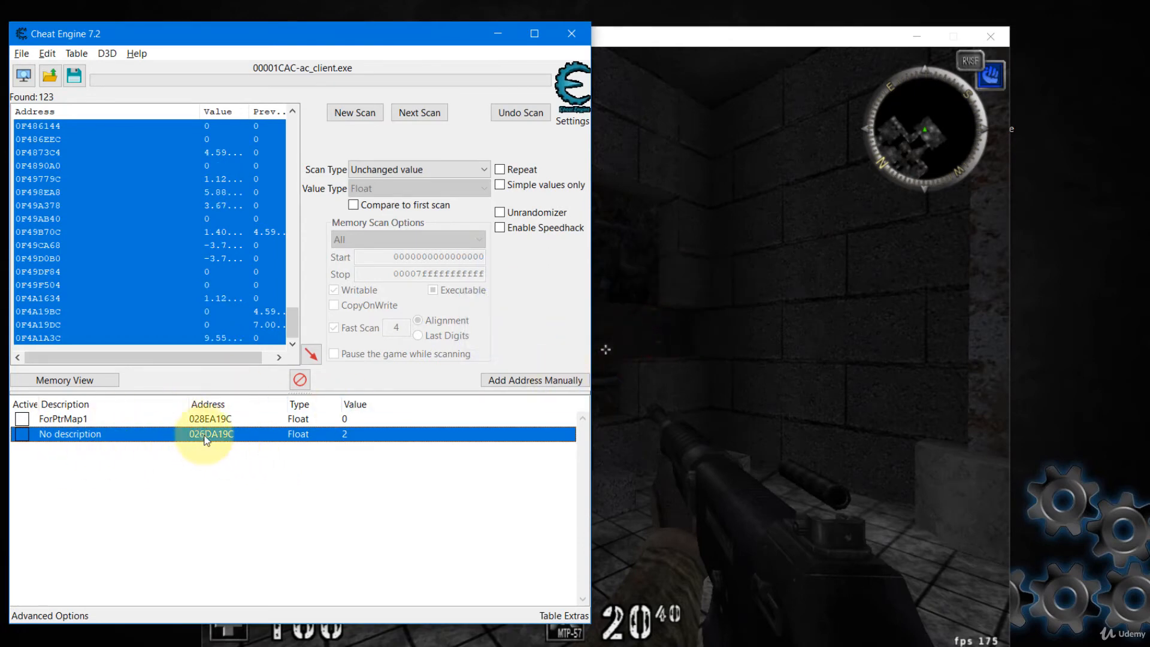
Open and confirm the value of address 026DA19C, and set its description to ForPtrMap2.
double_click(345, 435)
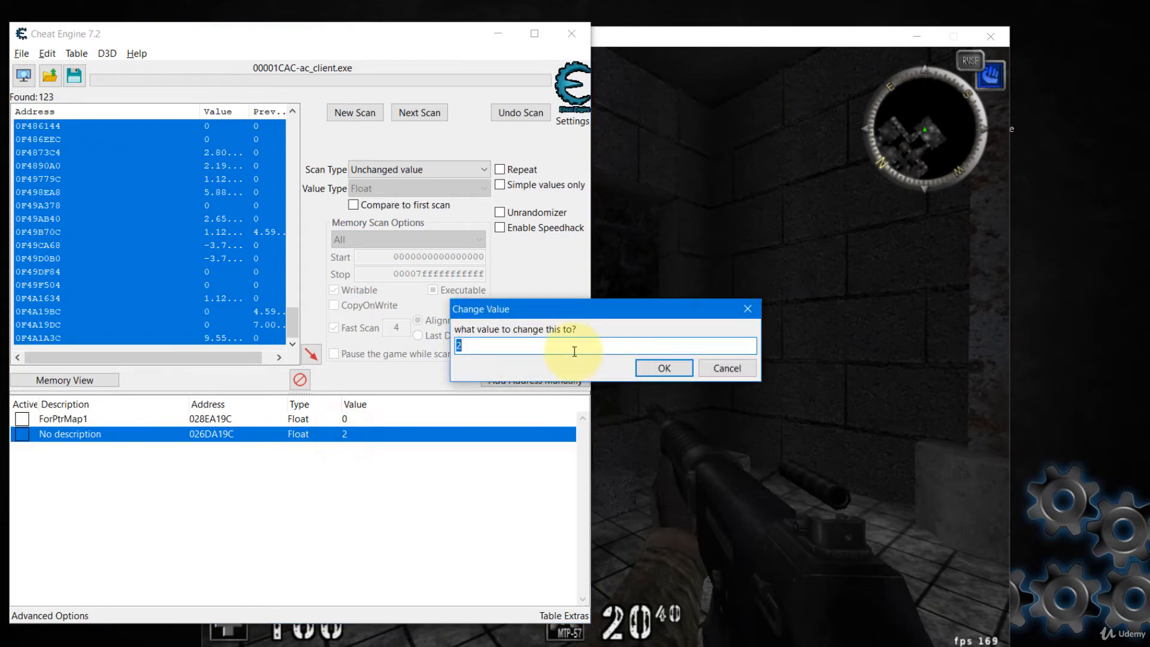
left_click(659, 368)
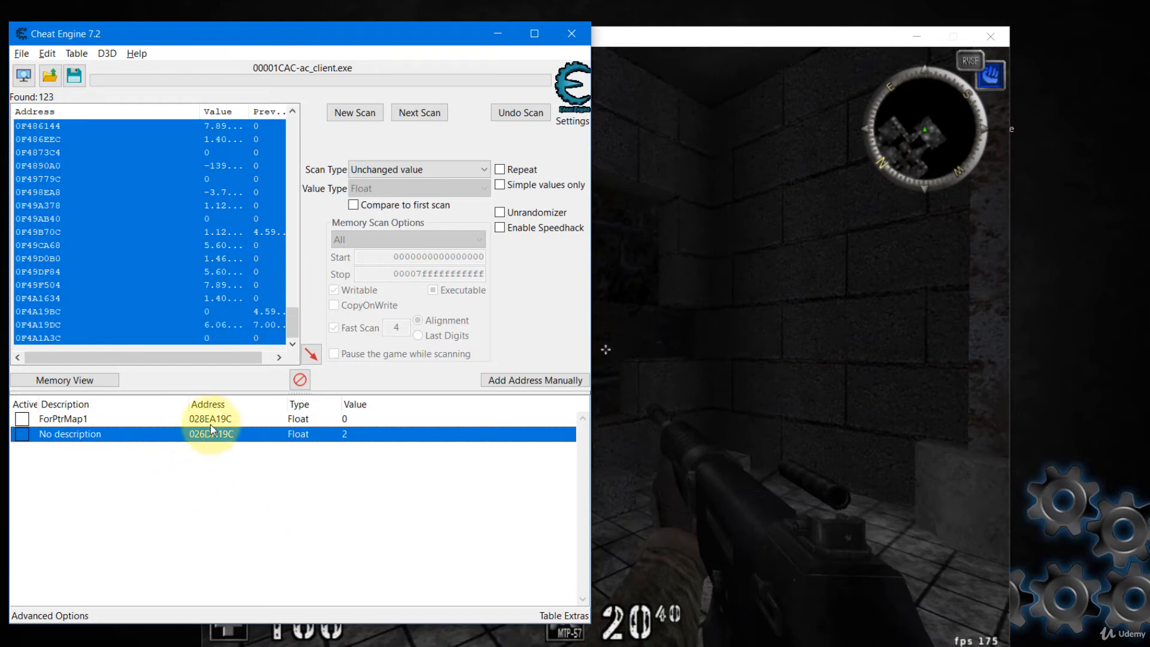
double_click(77, 434)
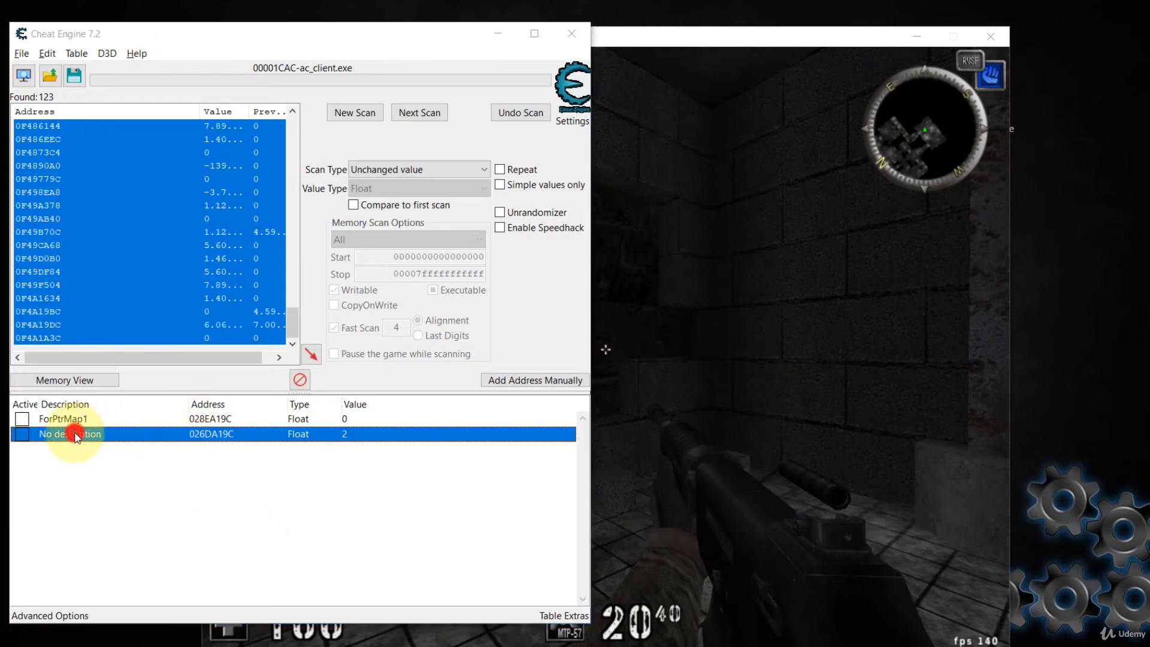
type("ForPtrMap2")
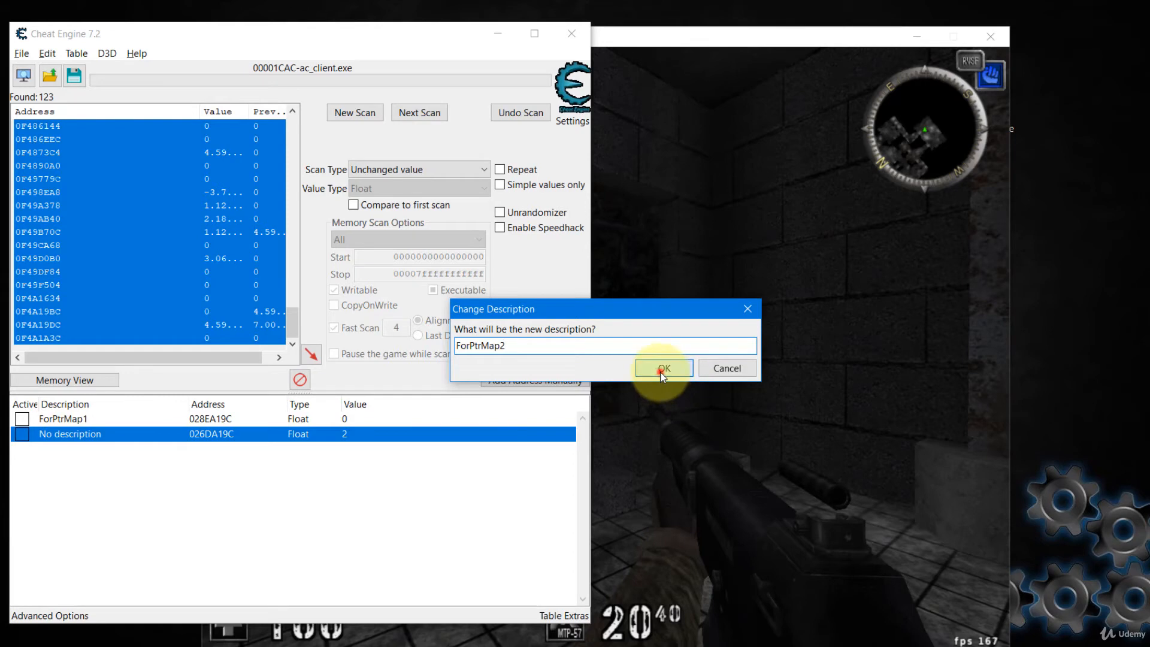
left_click(660, 369)
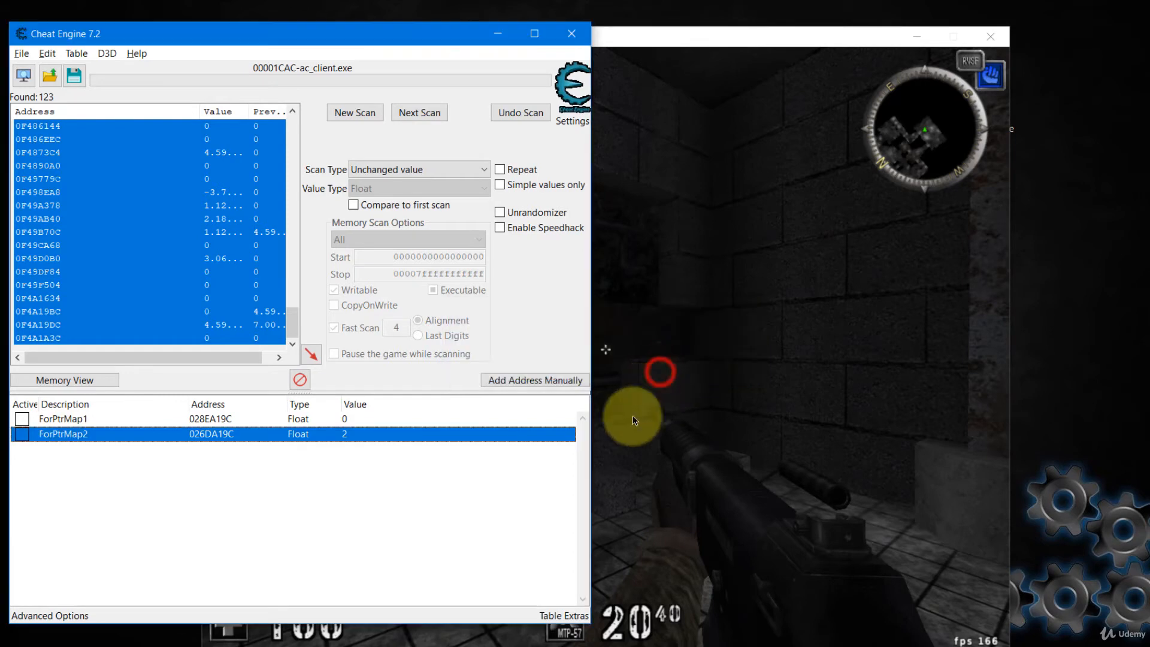
Generate a pointermap for ForPtrMap2 and save it as scan2 in the GameHacking folder.
right_click(208, 438)
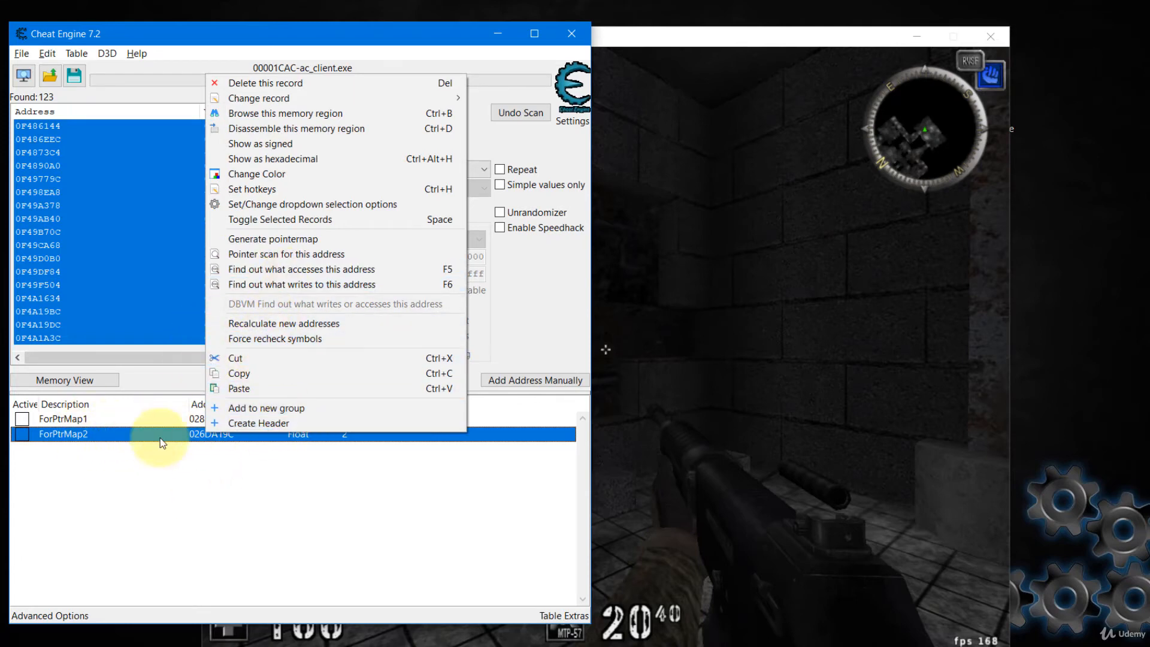
left_click(300, 240)
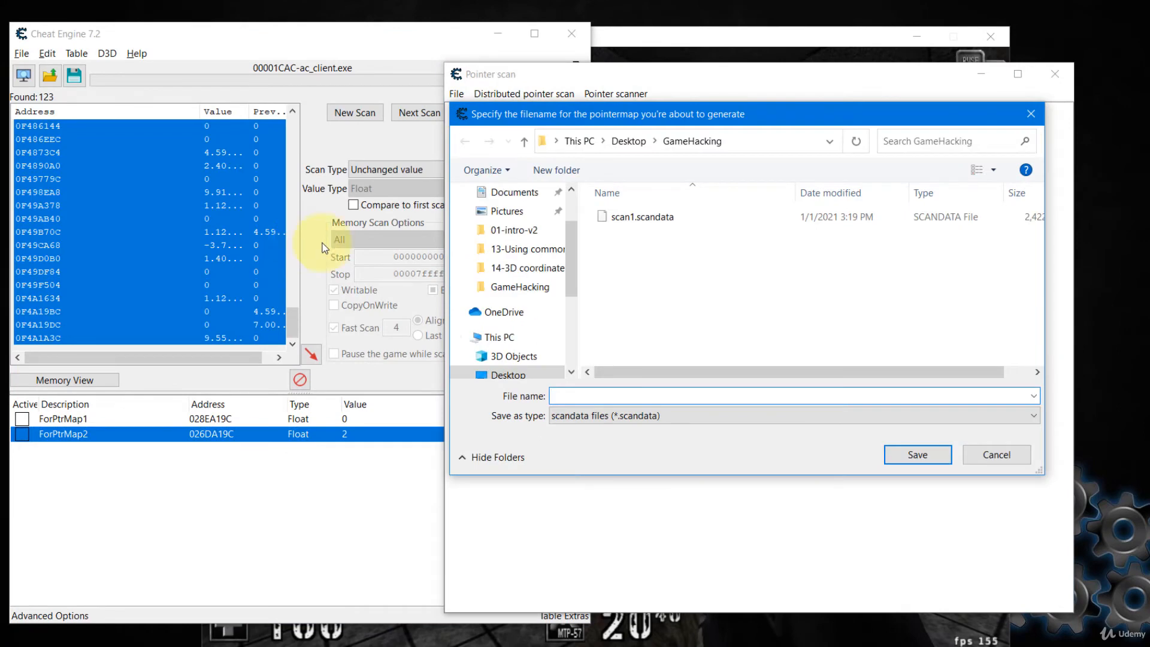
type("s")
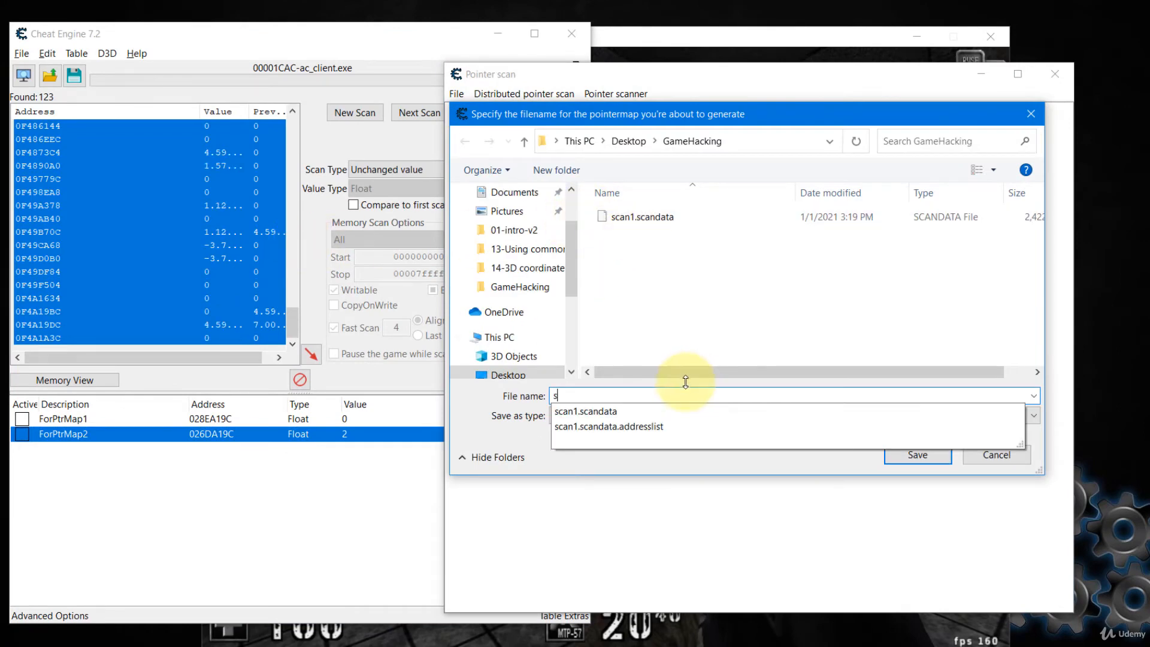
type("can2")
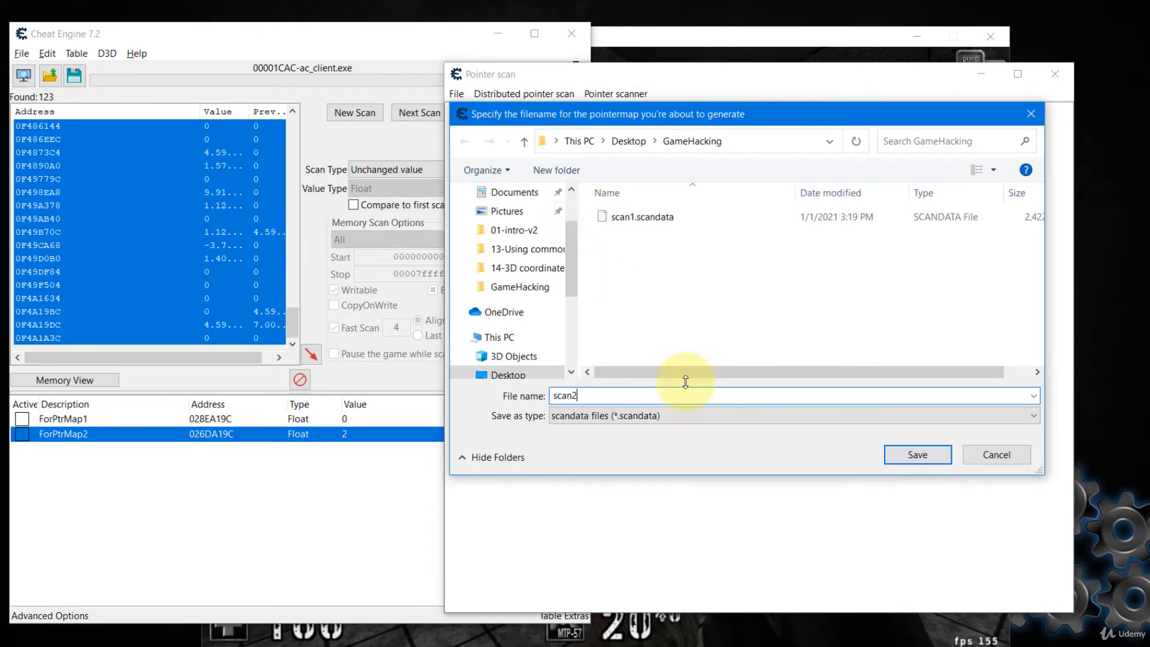
left_click(915, 457)
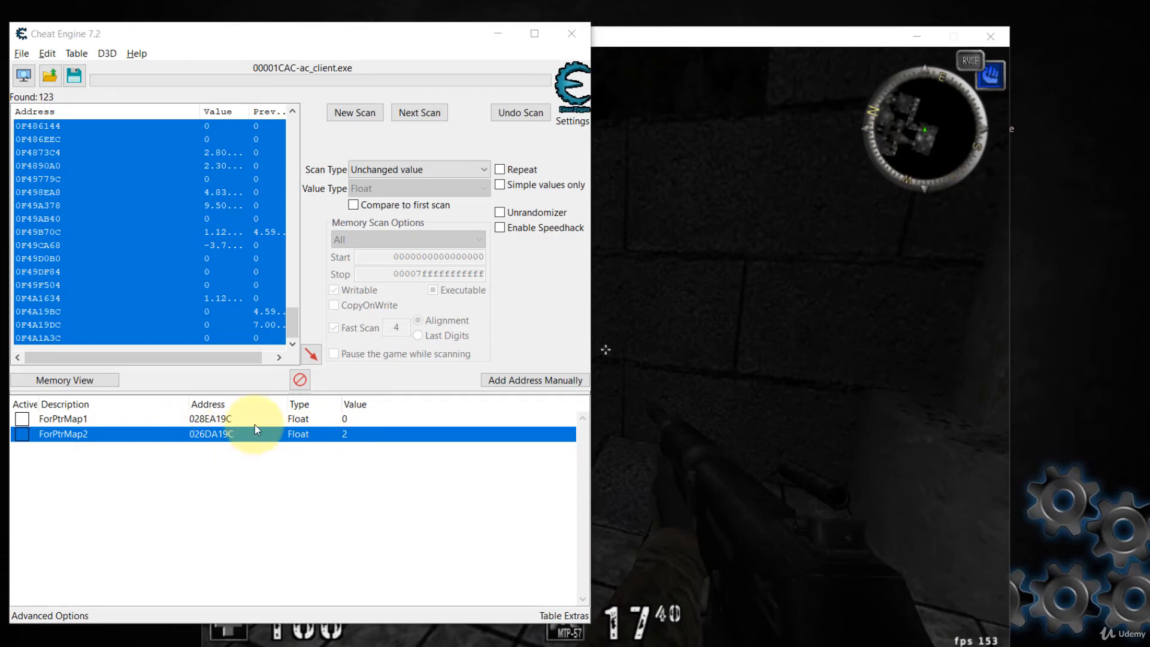
Set up a pointer scan for ForPtrMap2 that uses the saved pointermap scan2.scandata, with a max level of 5.
right_click(294, 436)
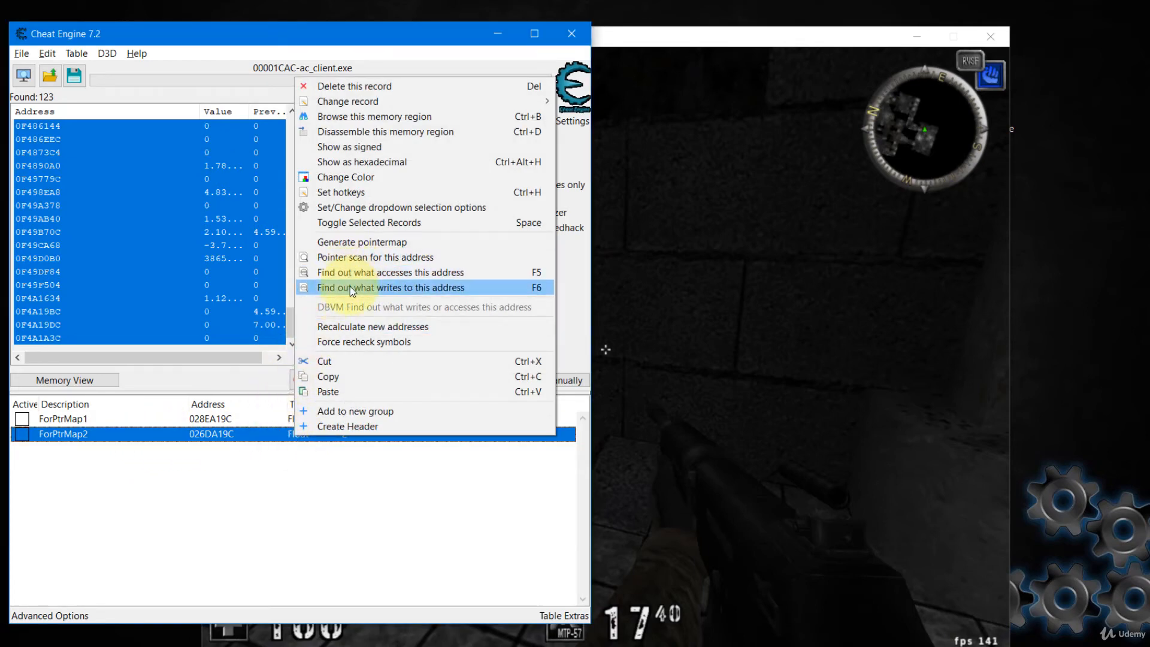
left_click(340, 257)
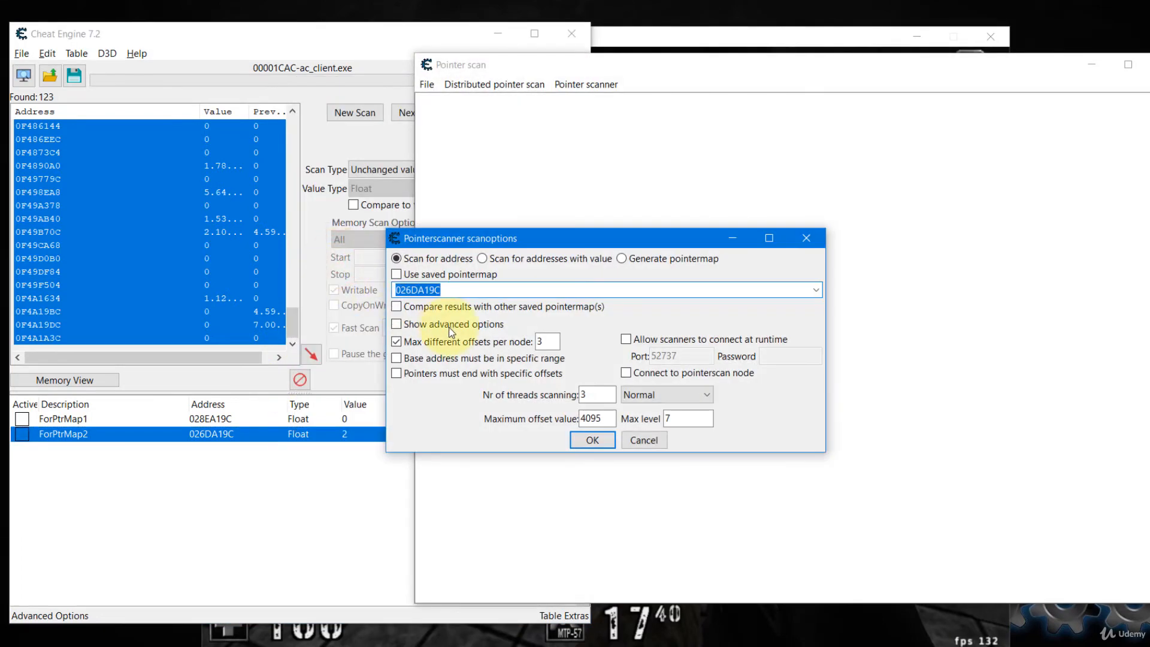
left_click(397, 275)
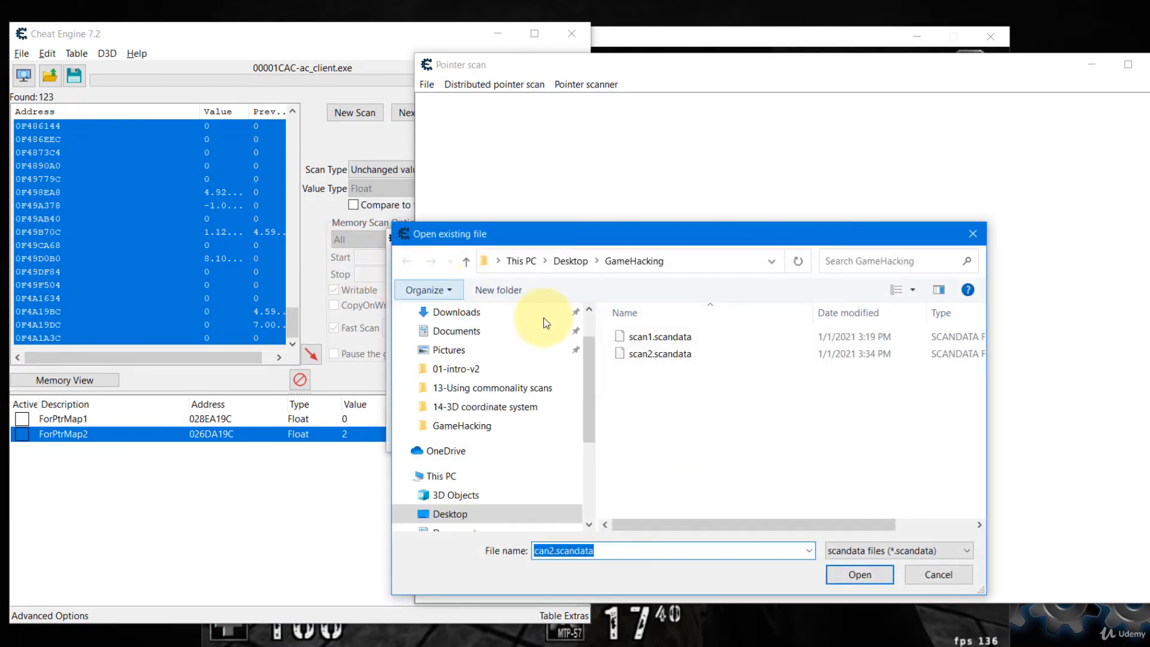
left_click(667, 354)
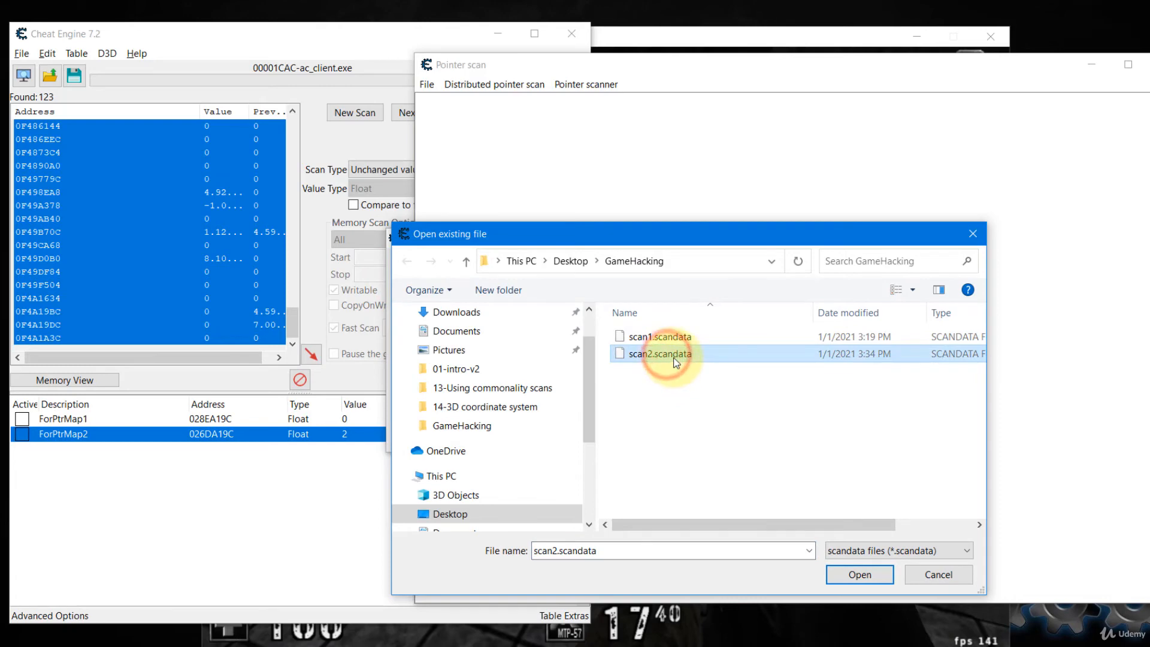
left_click(858, 575)
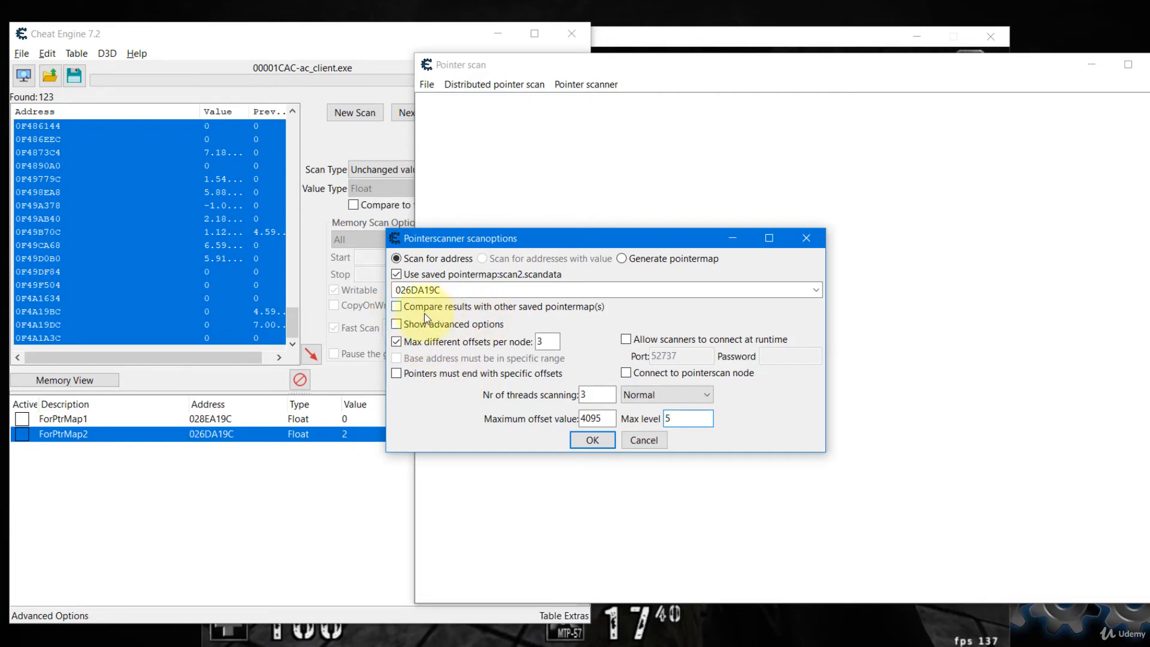
Enable comparison with other saved pointermaps, load scan1.scandata and assign it the address 028EA19C.
left_click(397, 308)
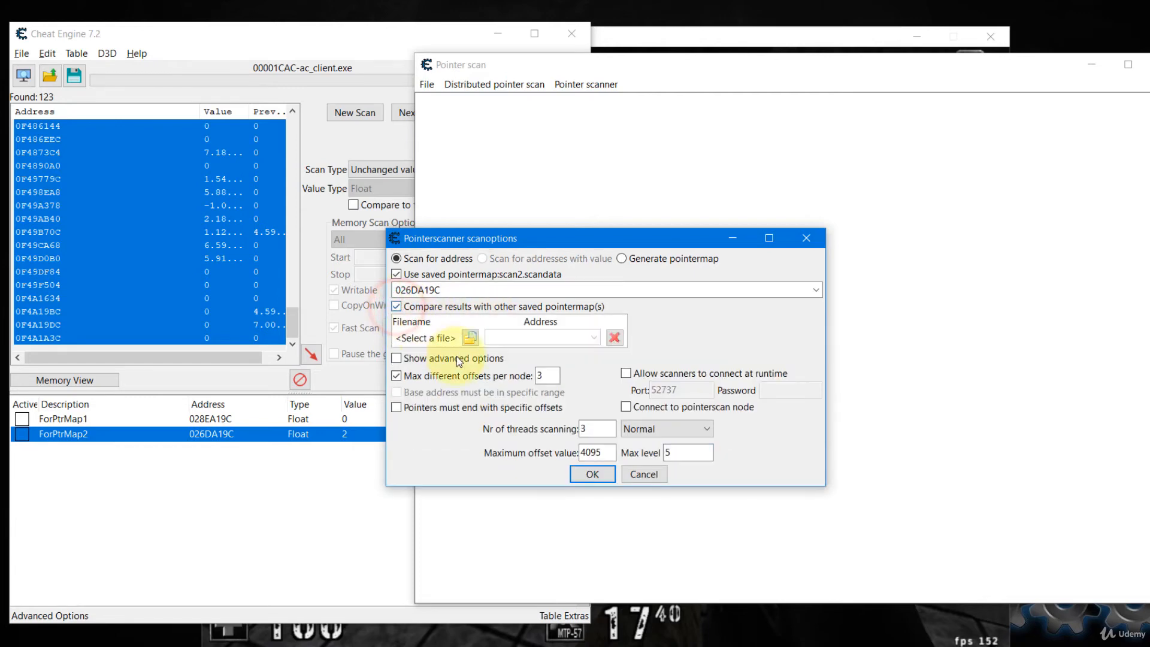
left_click(473, 339)
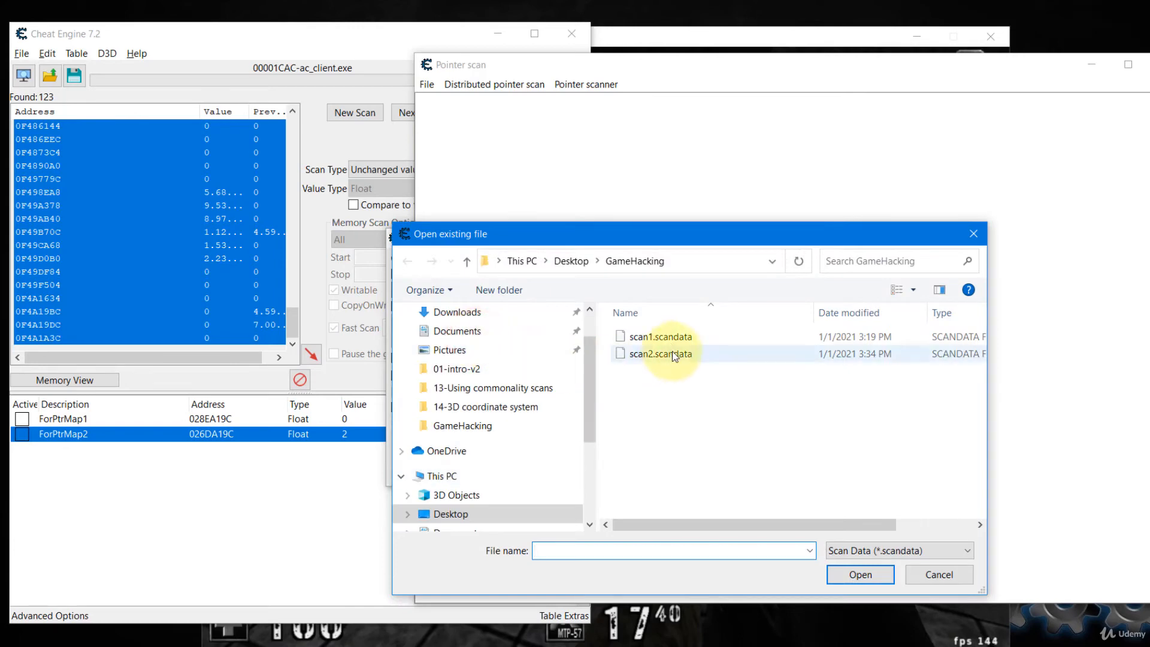
left_click(669, 337)
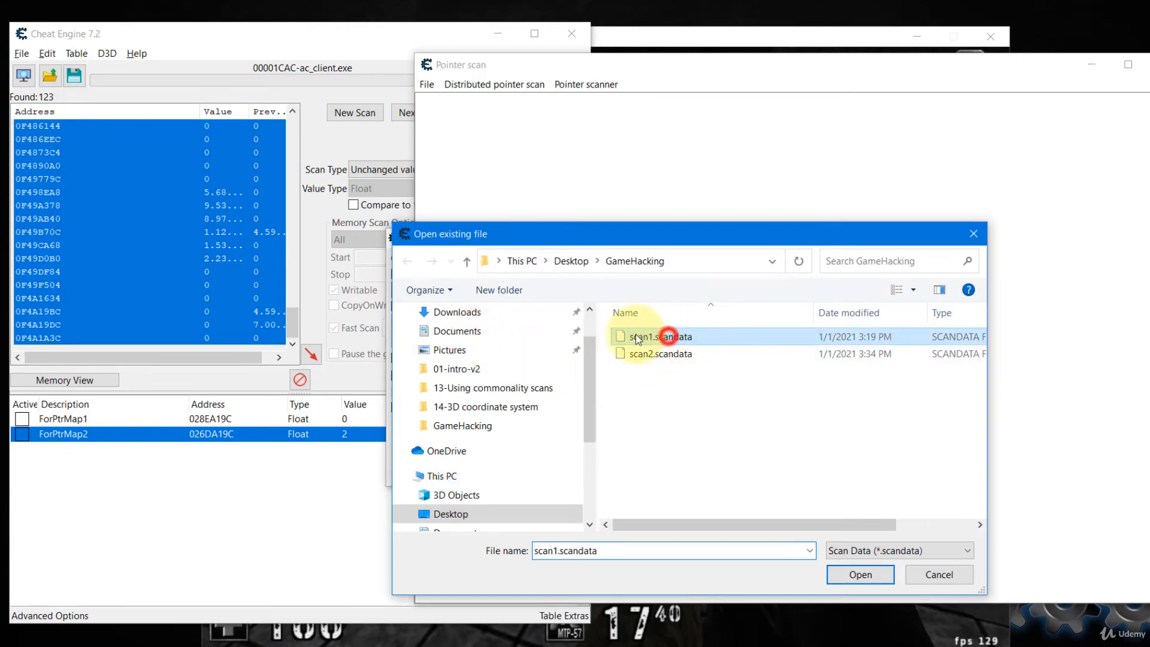
left_click(860, 575)
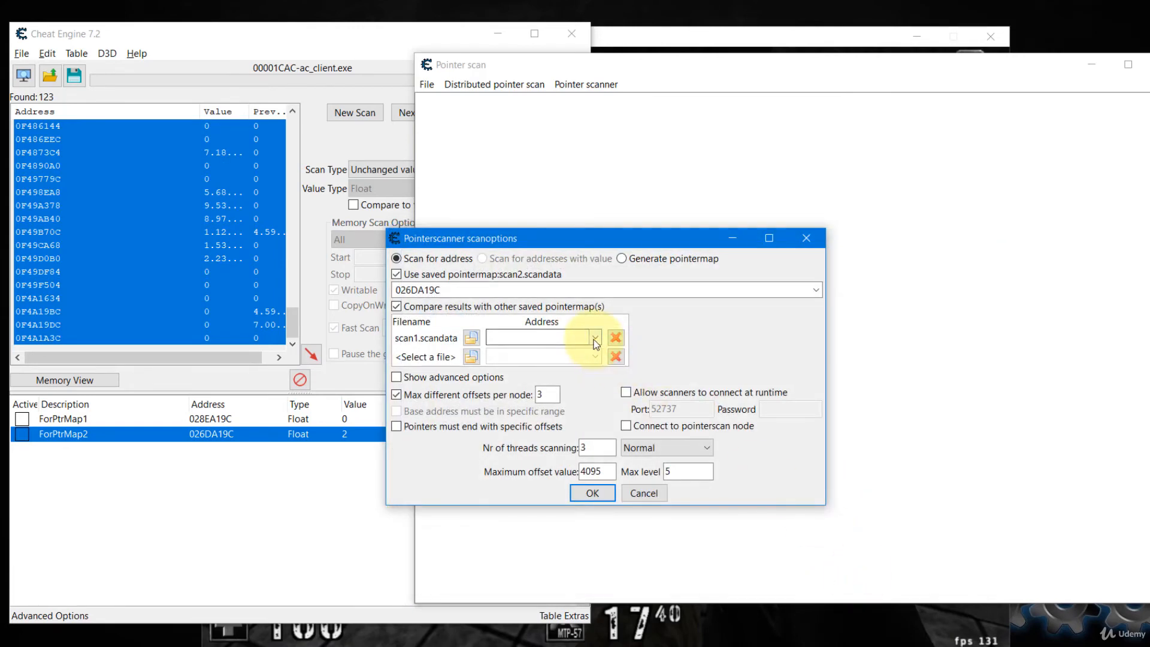
left_click(594, 339)
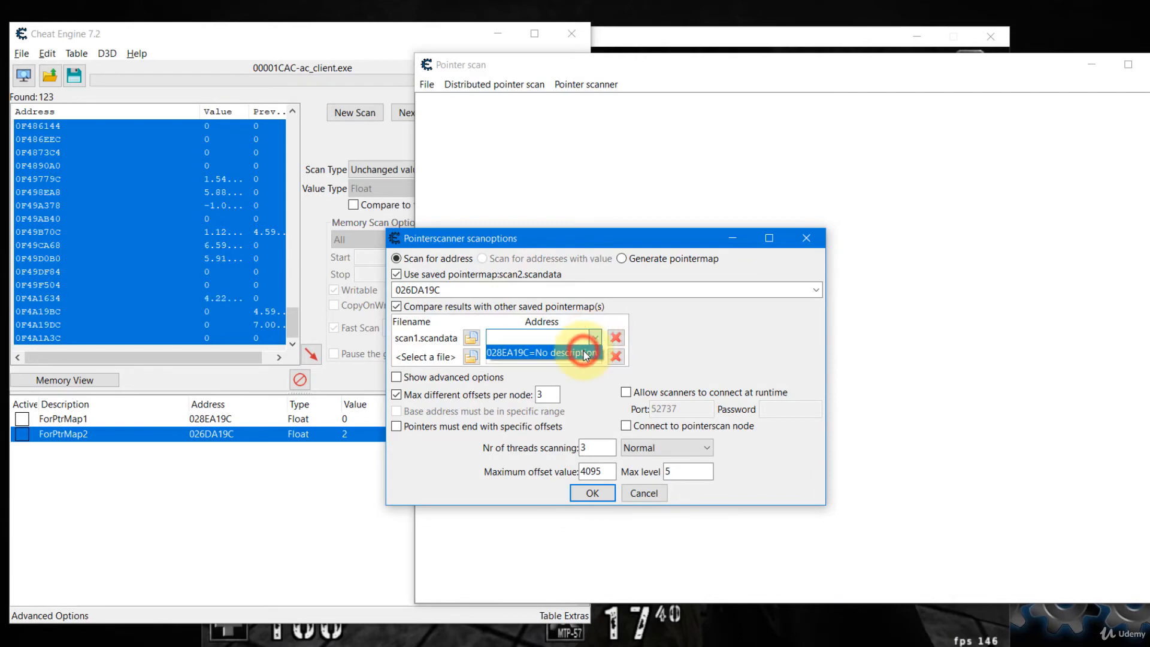
left_click(584, 351)
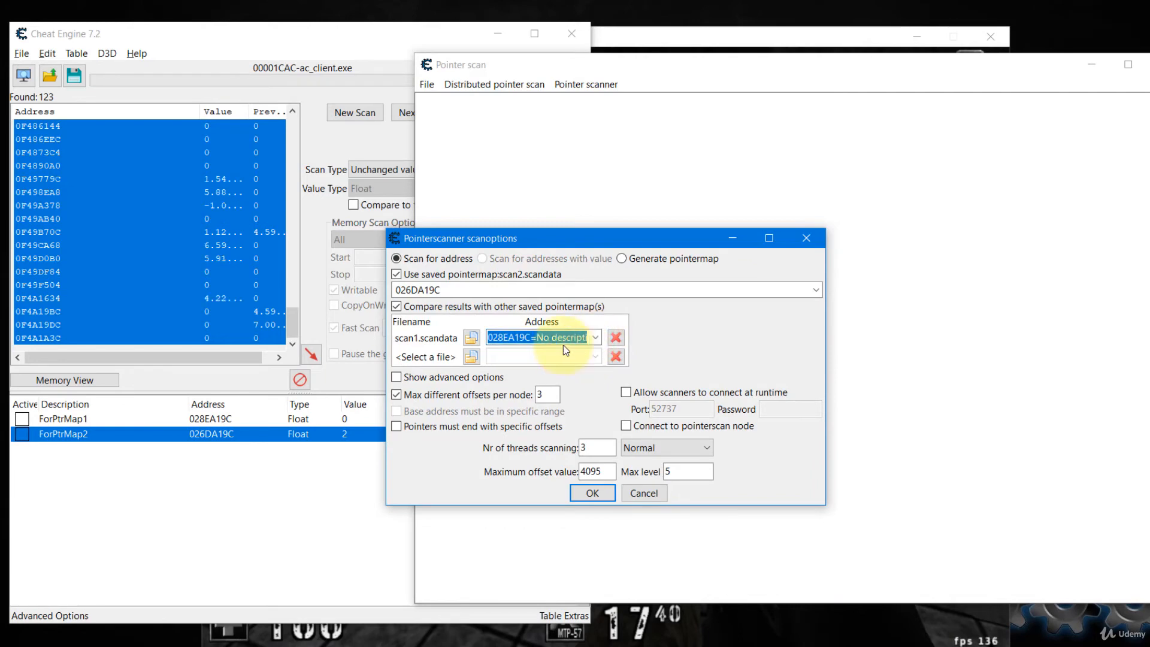
Start the pointer scan and store its results in the GameHacking folder, replacing the existing ptrZ.PTR.
left_click(590, 493)
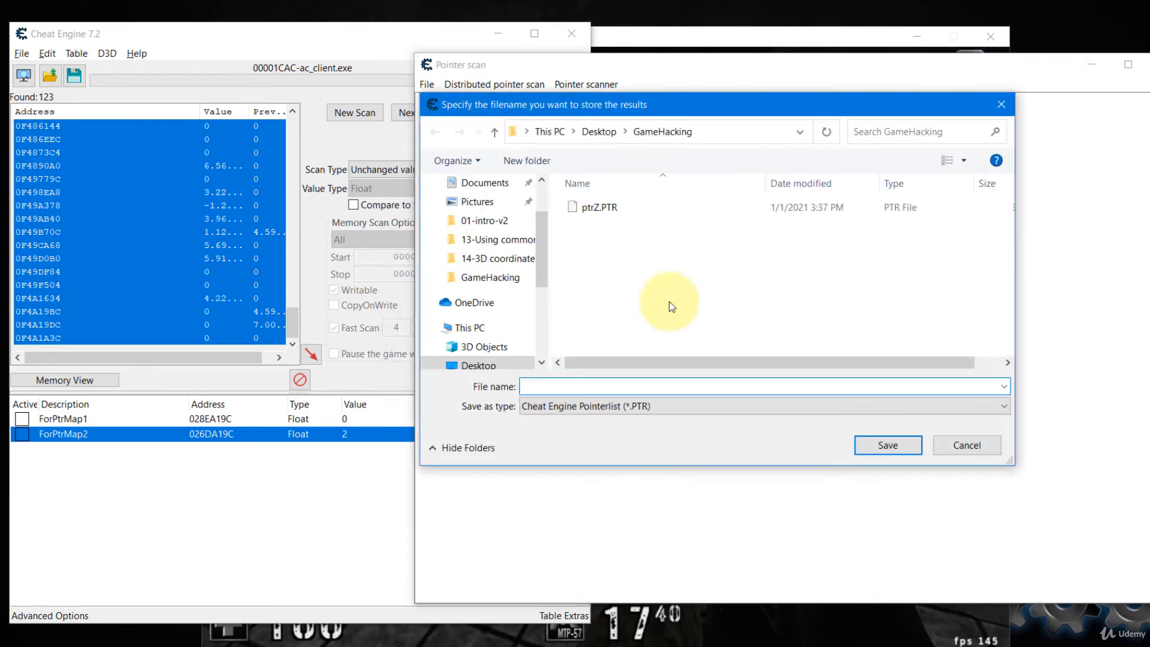
left_click(599, 209)
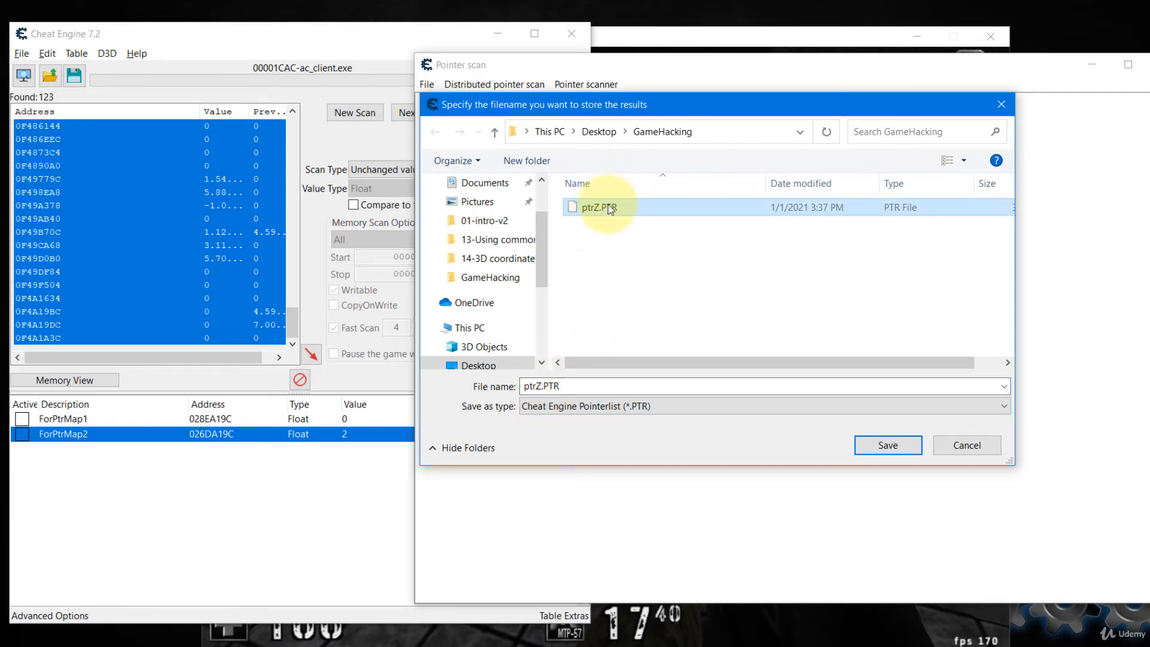
left_click(885, 445)
left_click(658, 338)
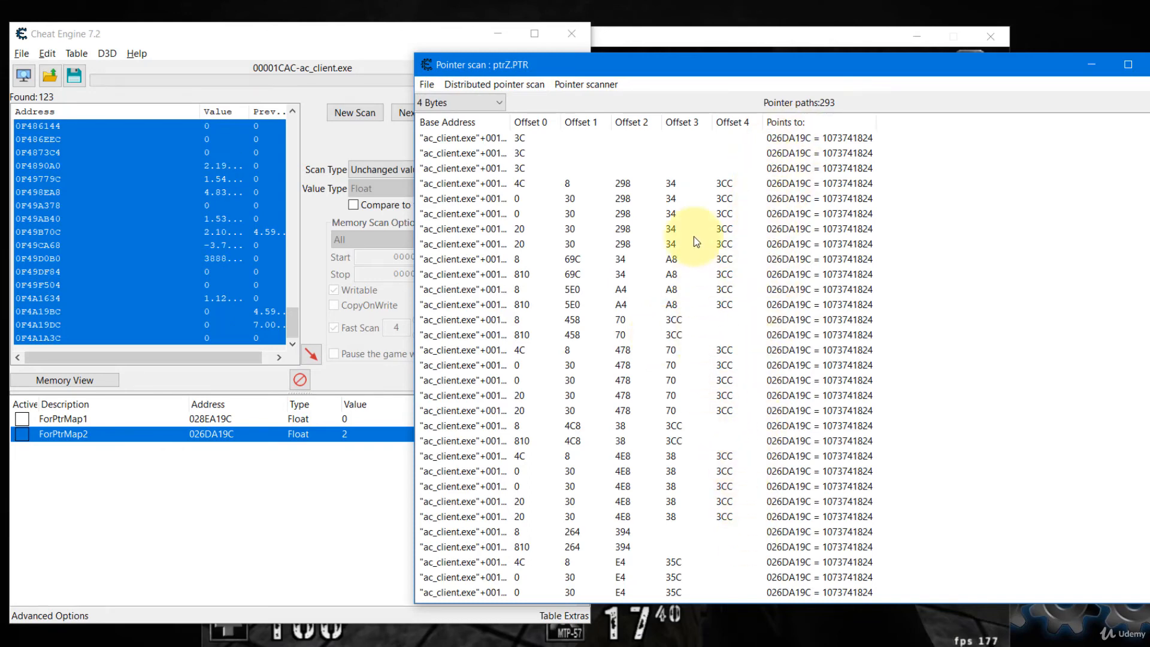
Look through the list of pointer paths and their offsets, widening the Offset 4 column.
scroll(696, 242, "down", 15)
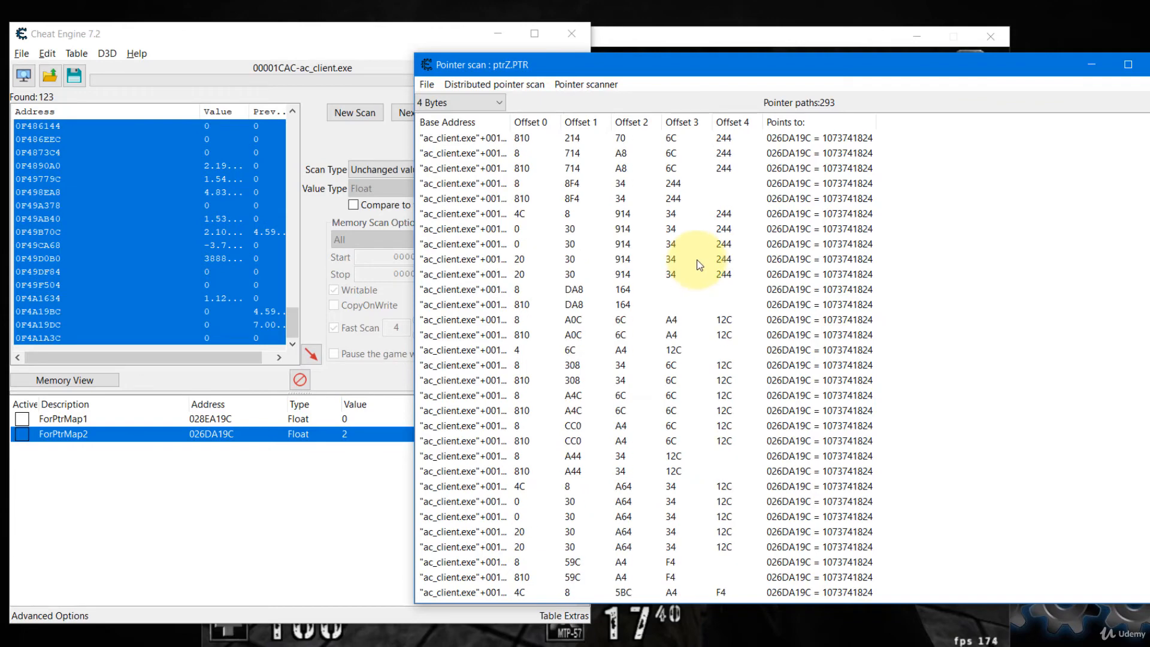
scroll(698, 264, "down", 15)
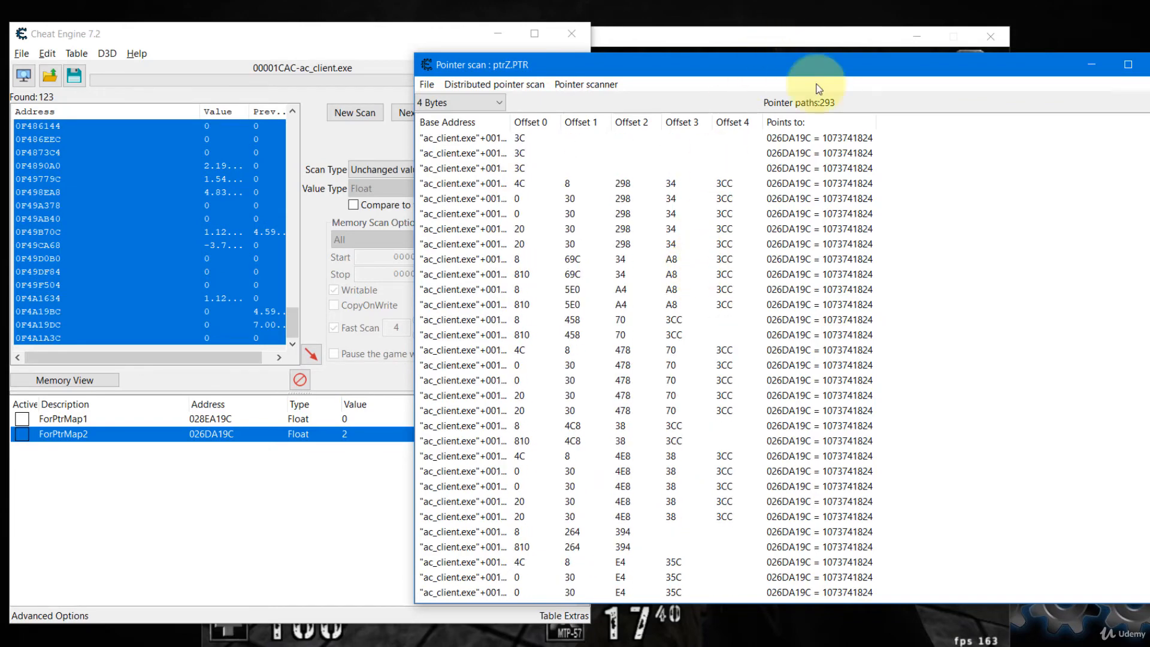
scroll(617, 237, "down", 6)
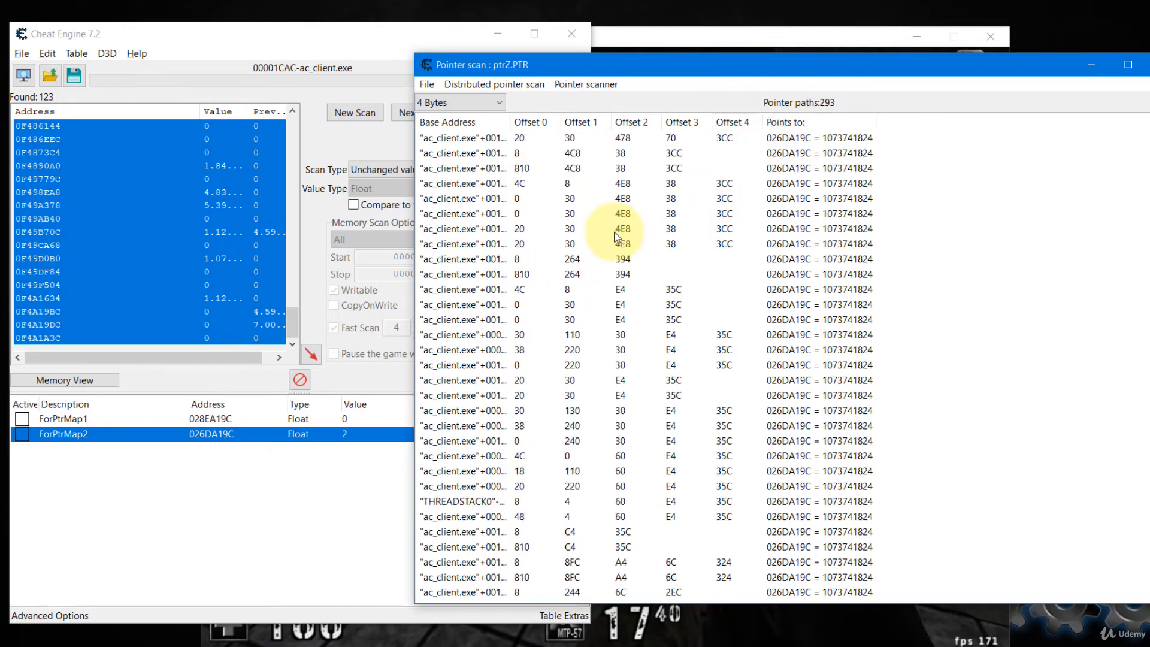
scroll(617, 237, "down", 12)
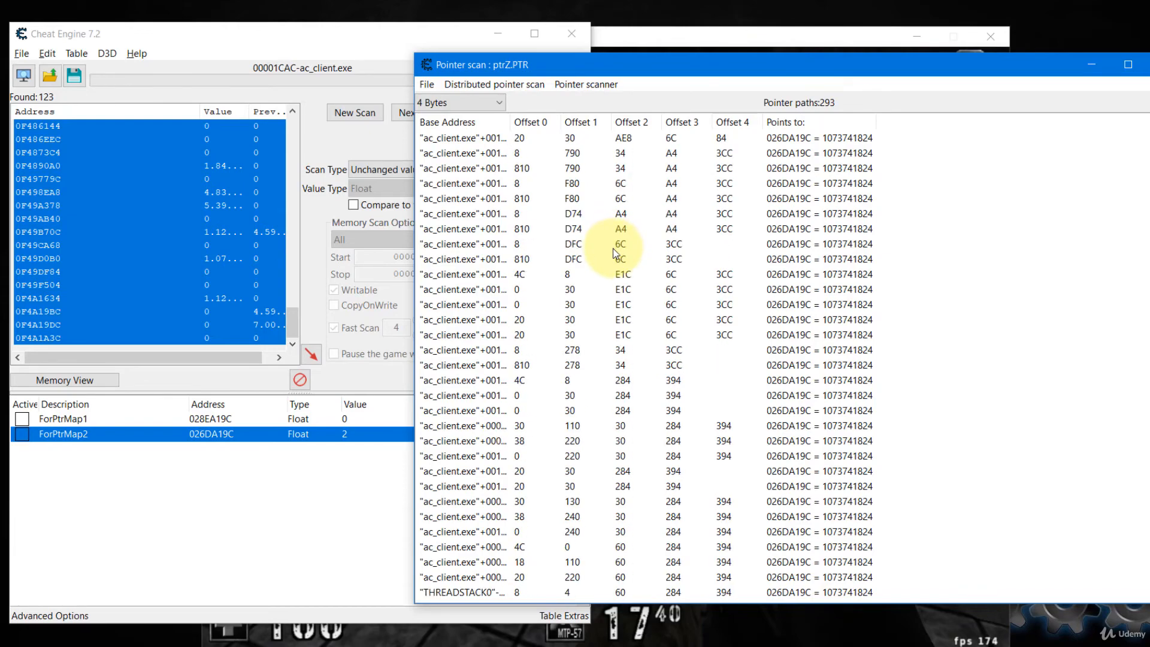
scroll(613, 248, "down", 7)
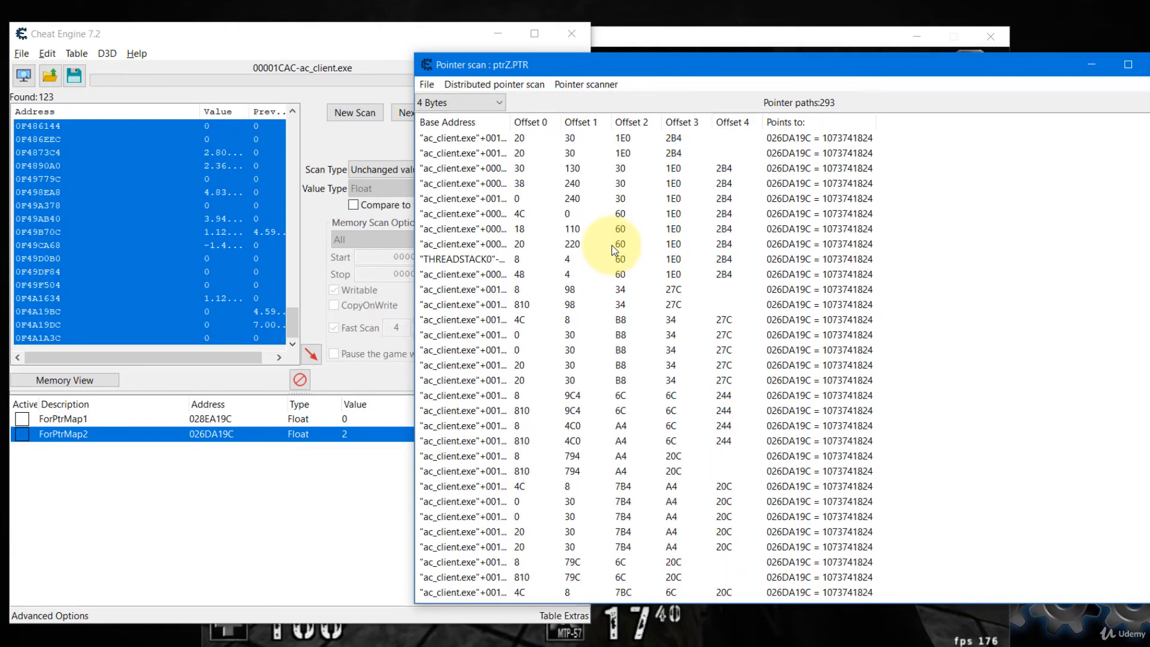
scroll(611, 246, "down", 10)
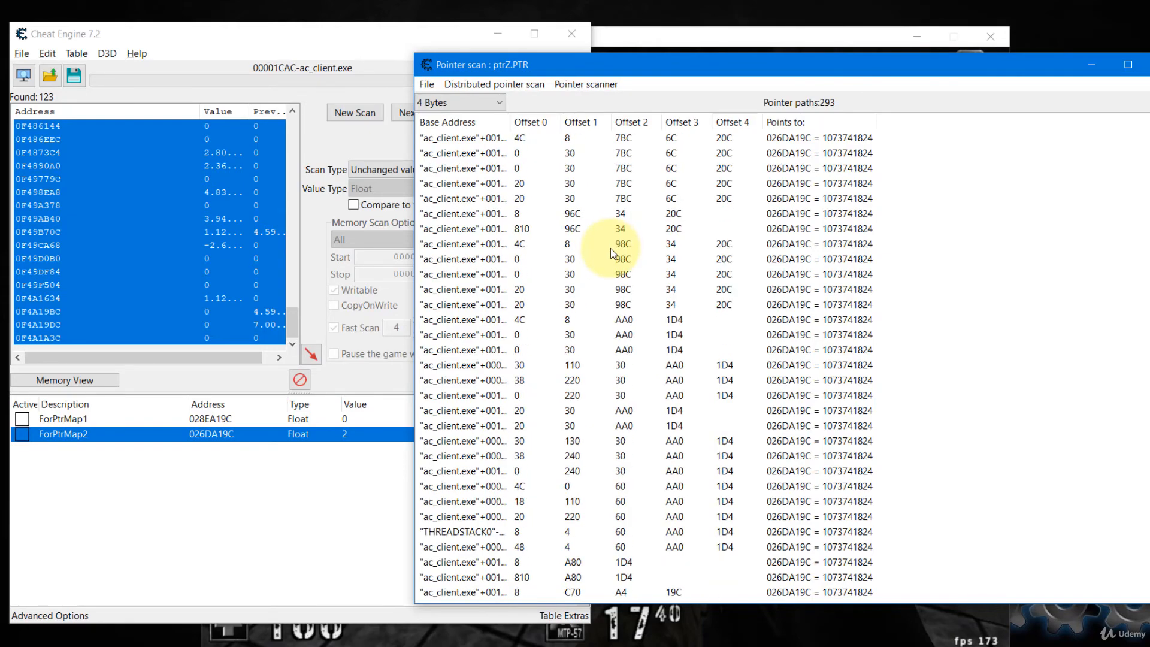
scroll(610, 248, "down", 10)
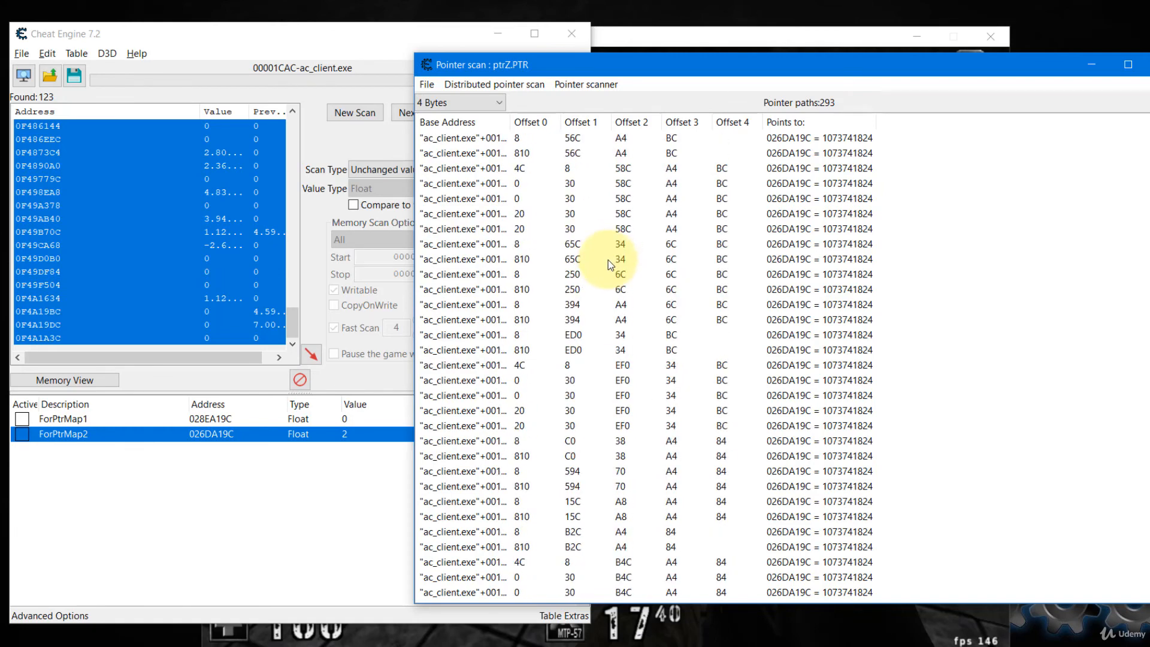
scroll(609, 264, "down", 10)
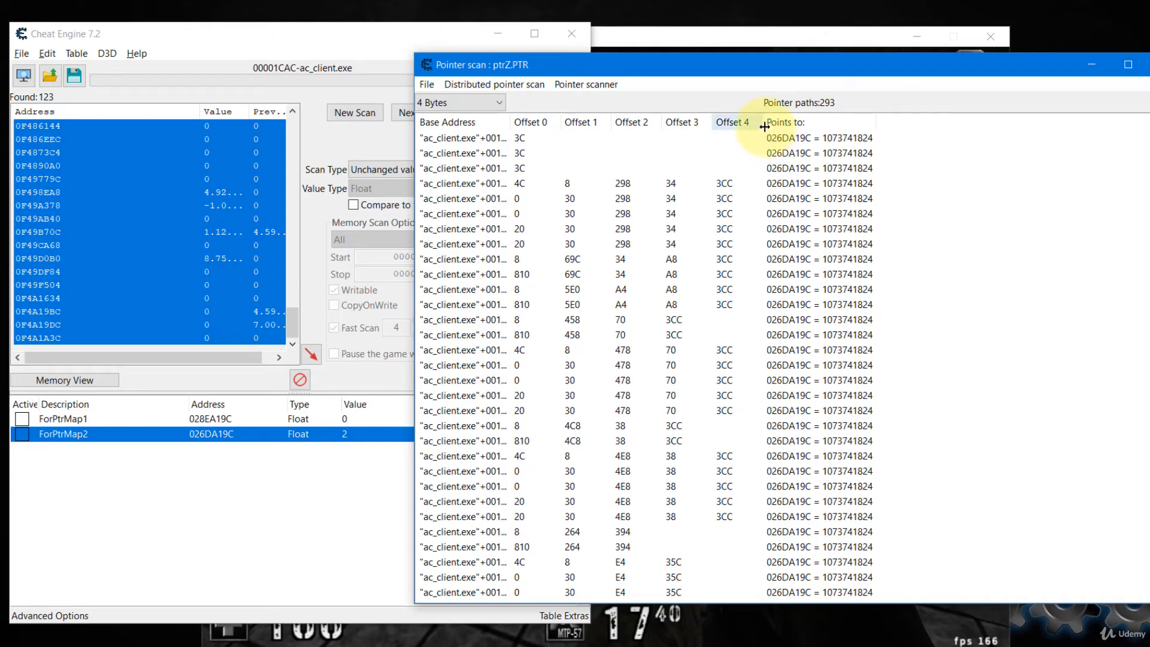
left_click_drag(762, 122, 789, 158)
scroll(741, 416, "down", 5)
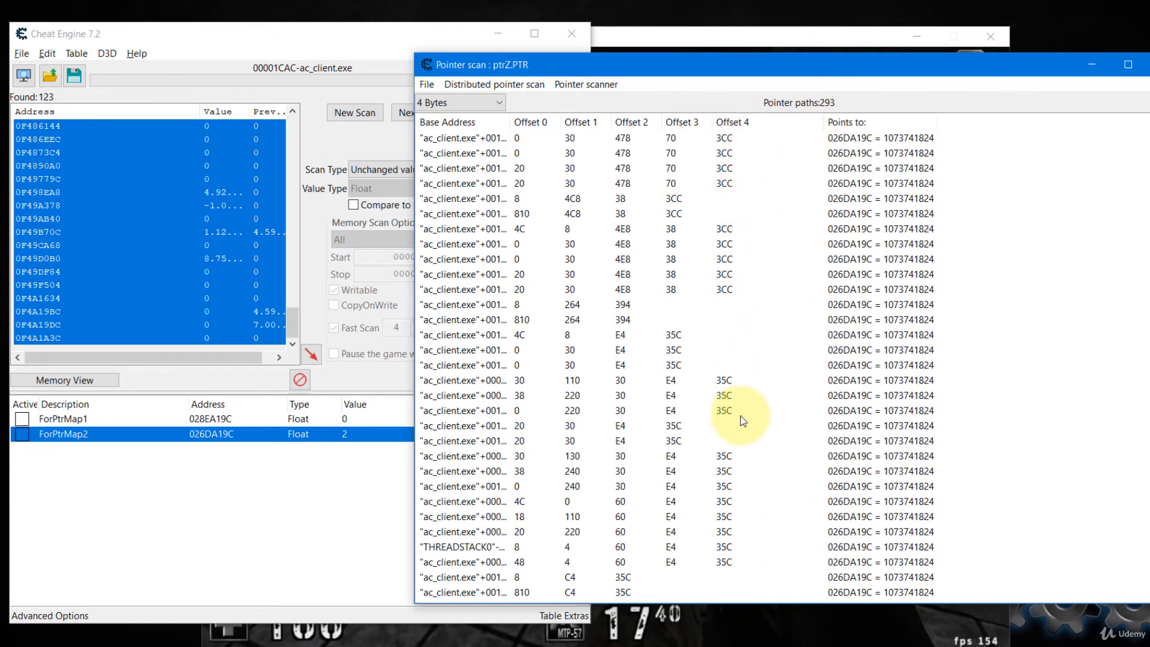
scroll(665, 339, "down", 6)
scroll(698, 342, "up", 11)
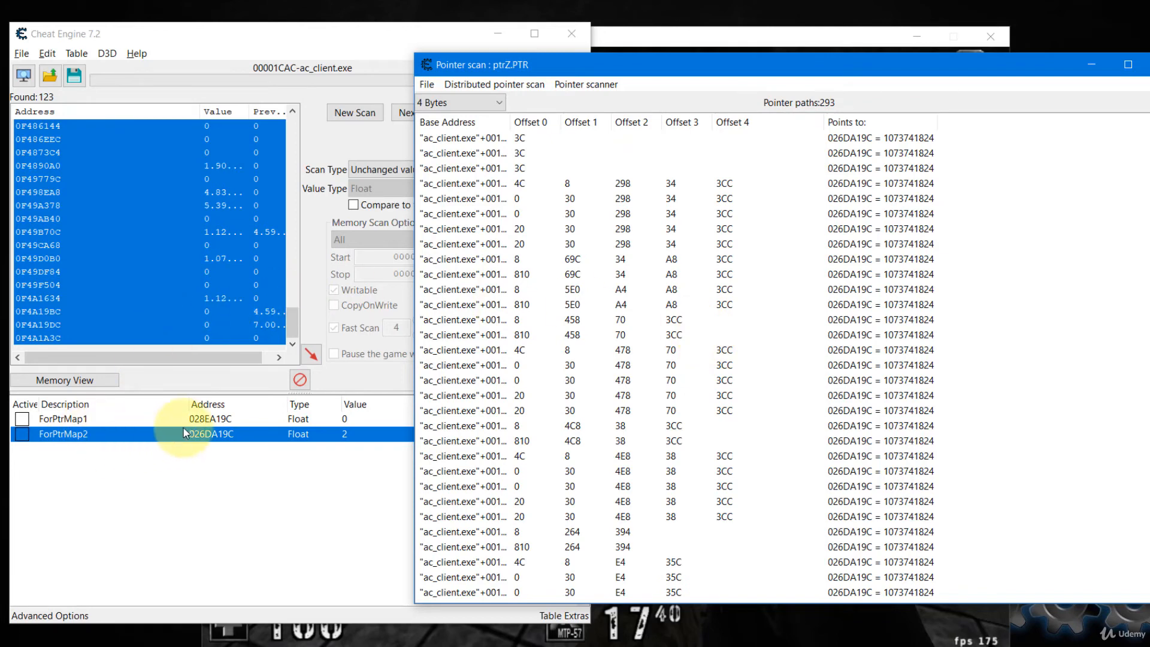
Find out what accesses the ForPtrMap2 address, move the player in AssaultCube, and return to examine the offsets in the listed instructions.
left_click(203, 437)
right_click(204, 436)
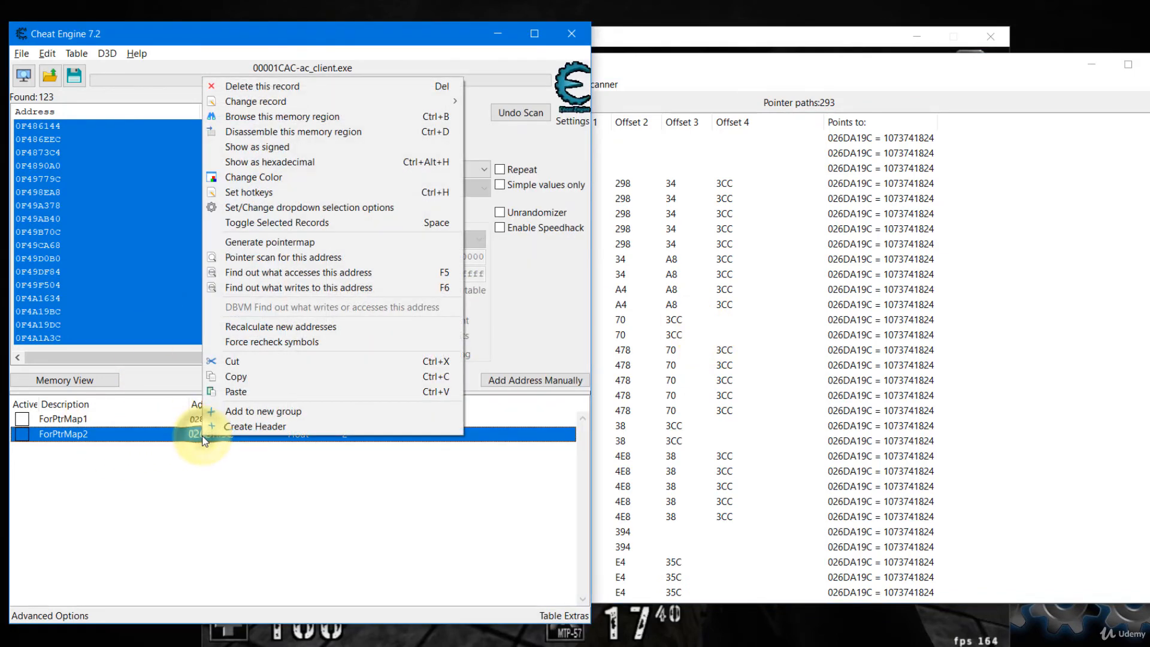
left_click(271, 275)
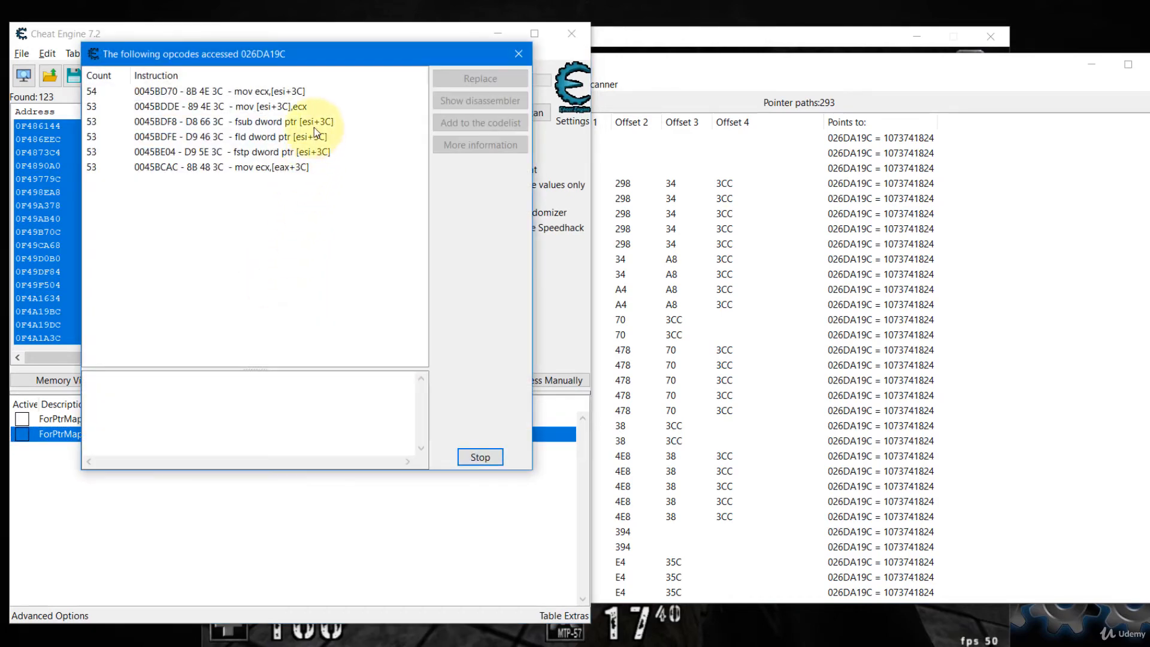
left_click(815, 34)
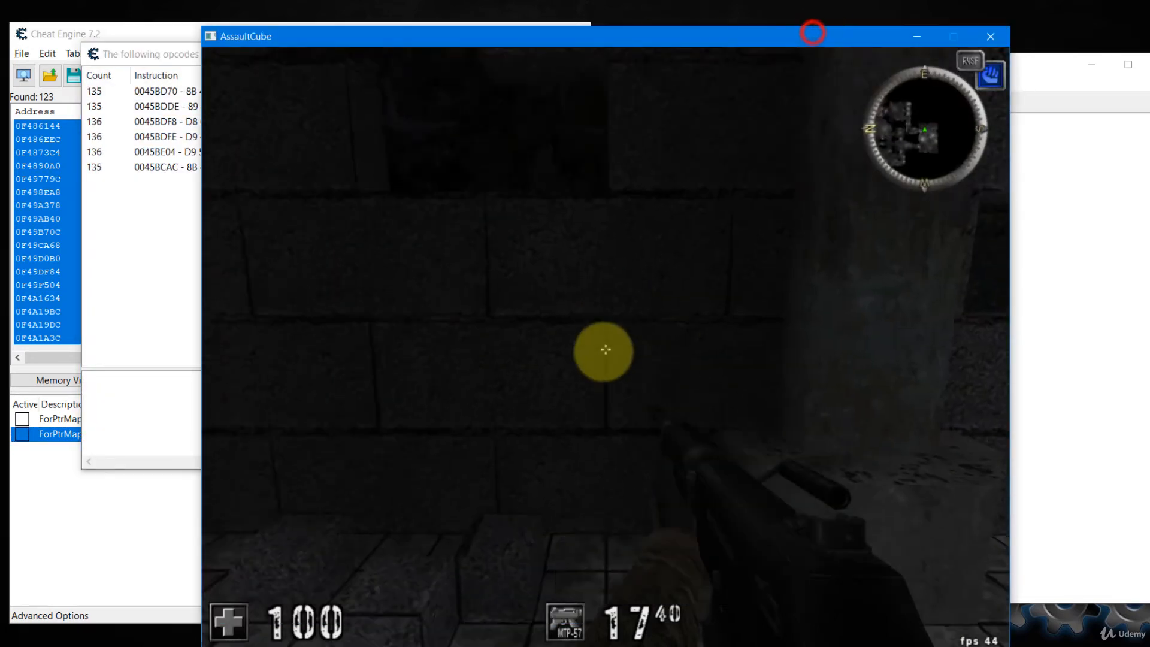
key("w")
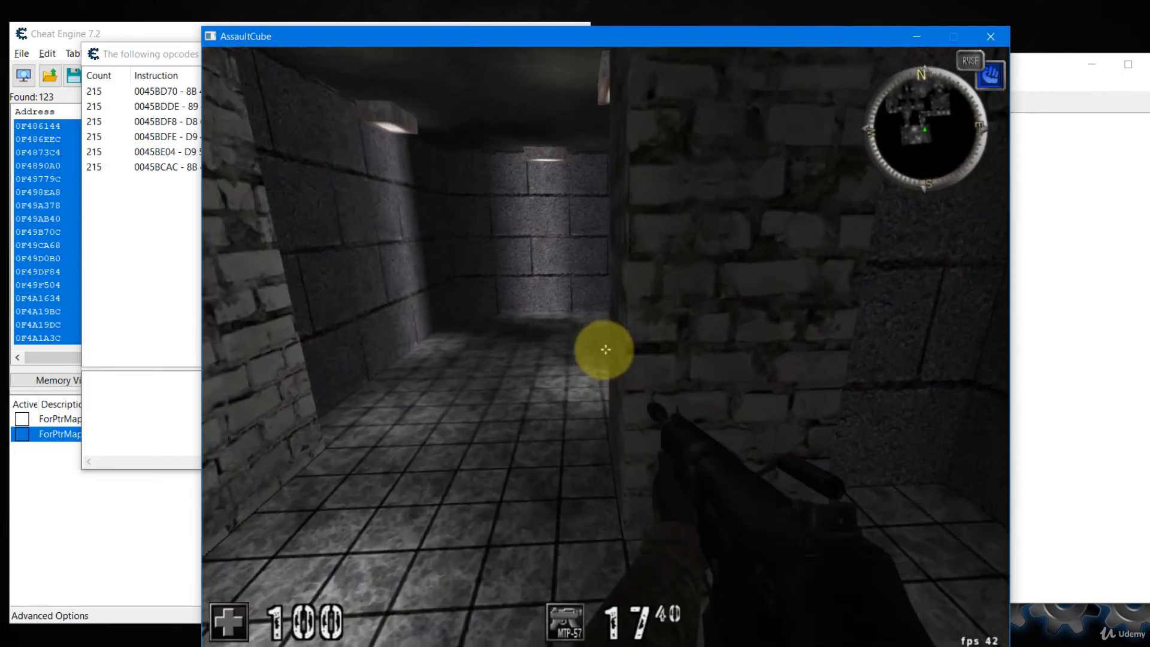
key("alt+Tab")
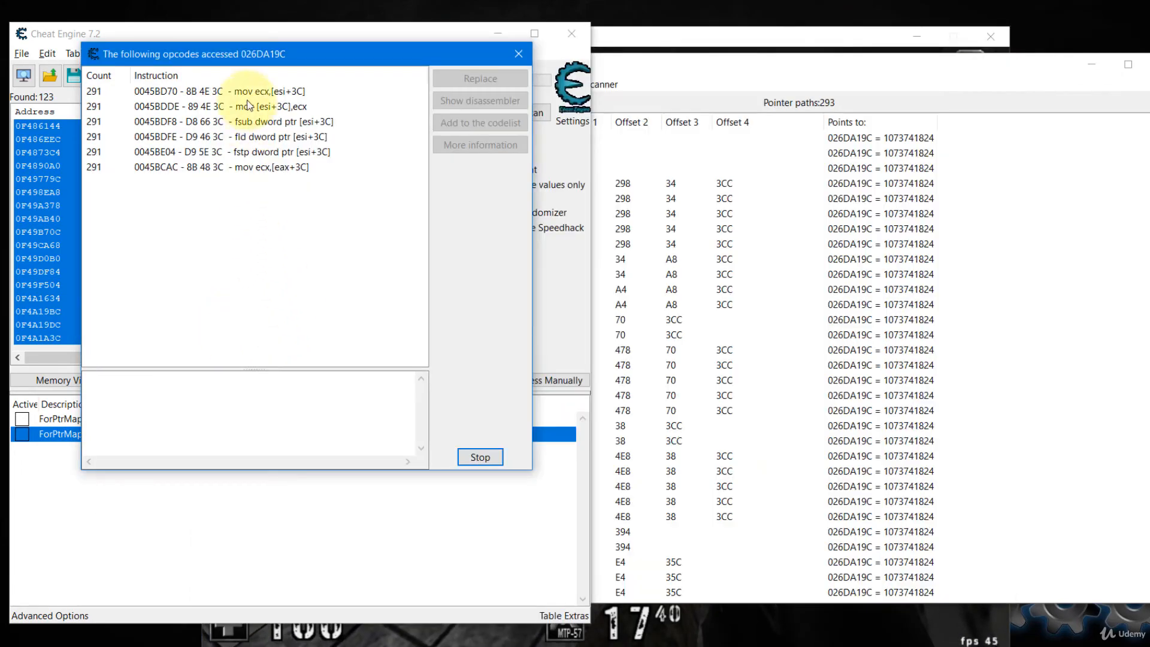
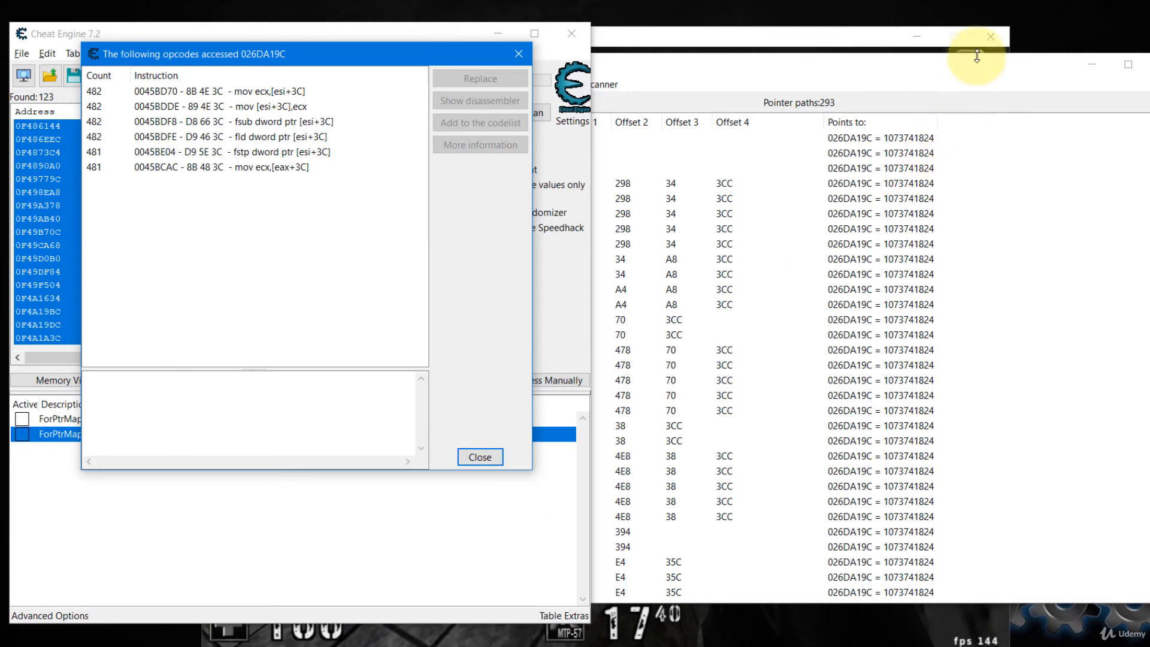
Widen the Offset 0 and Base Address columns in the ptrZ.PTR results so the full base addresses can be read.
left_click(960, 68)
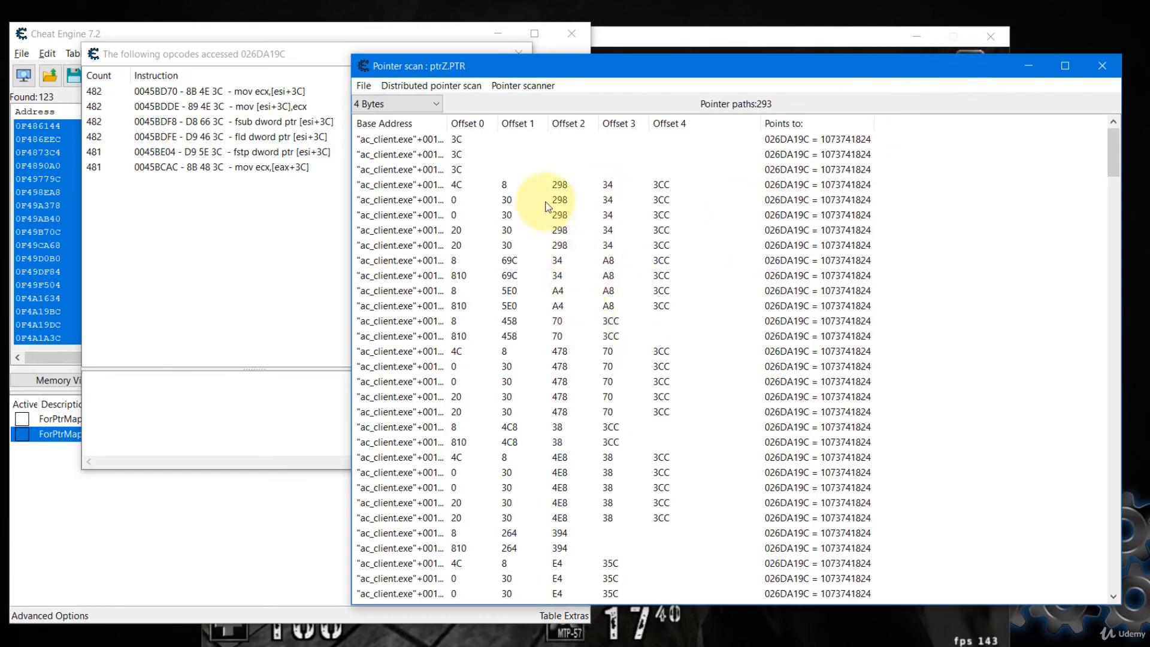
left_click_drag(498, 125, 539, 126)
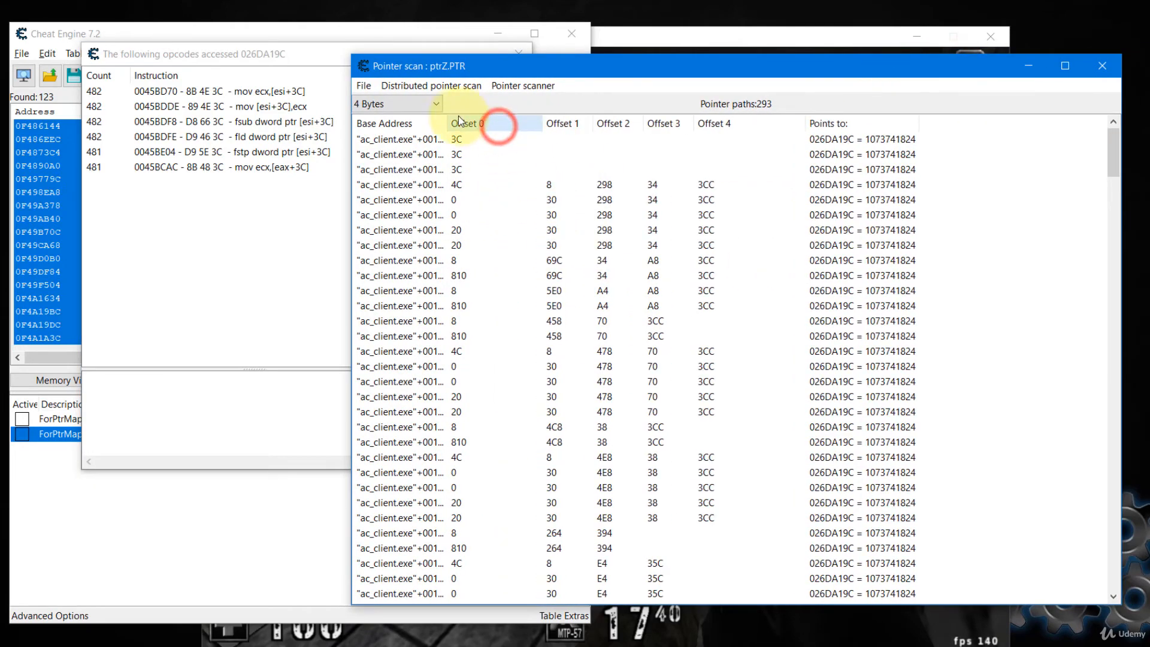
left_click_drag(448, 122, 497, 123)
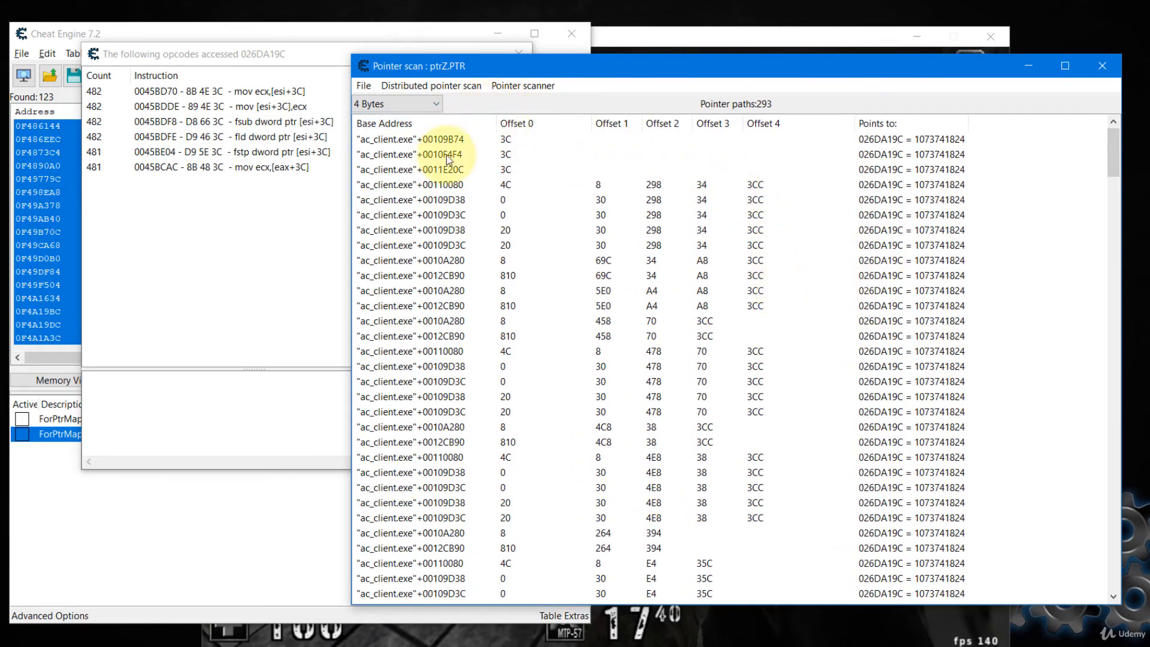
left_click(519, 88)
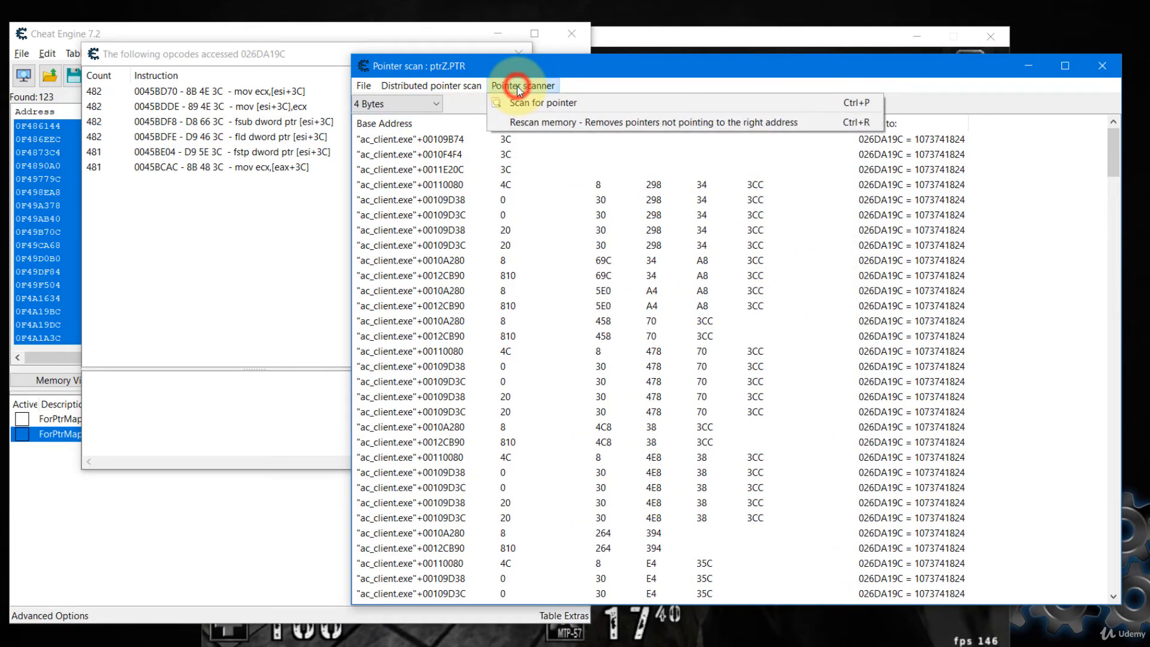
left_click(536, 123)
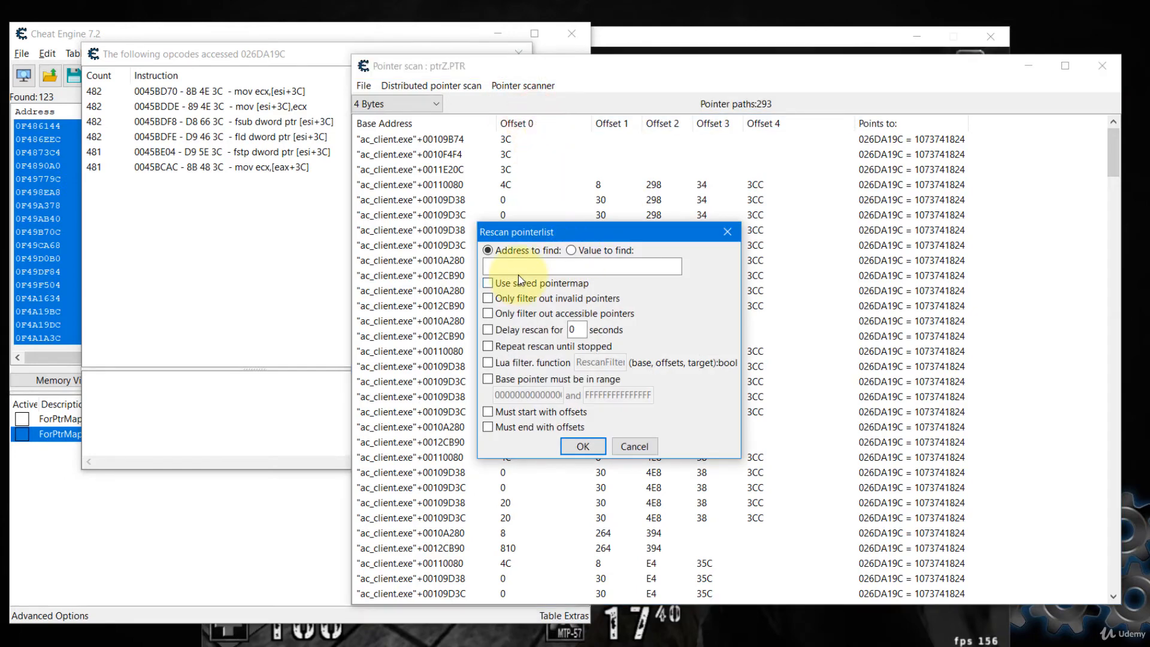
left_click(507, 268)
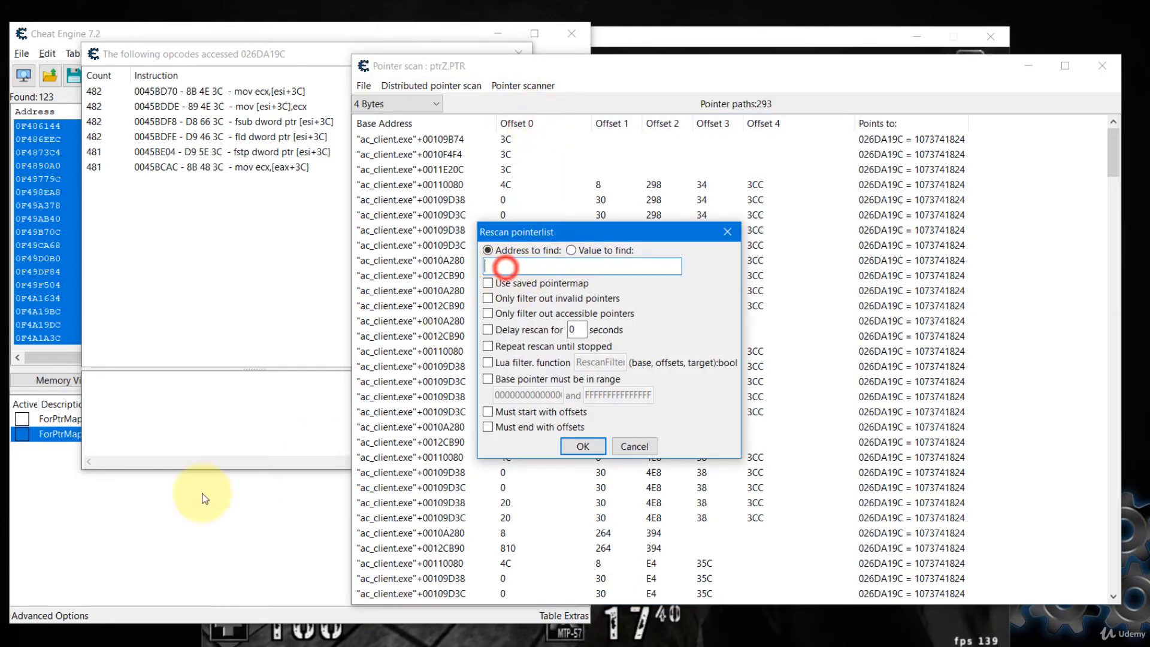
left_click(635, 445)
Copy the address of the ForPtrMap2 entry from its address settings, leaving the entry as it is.
left_click(243, 507)
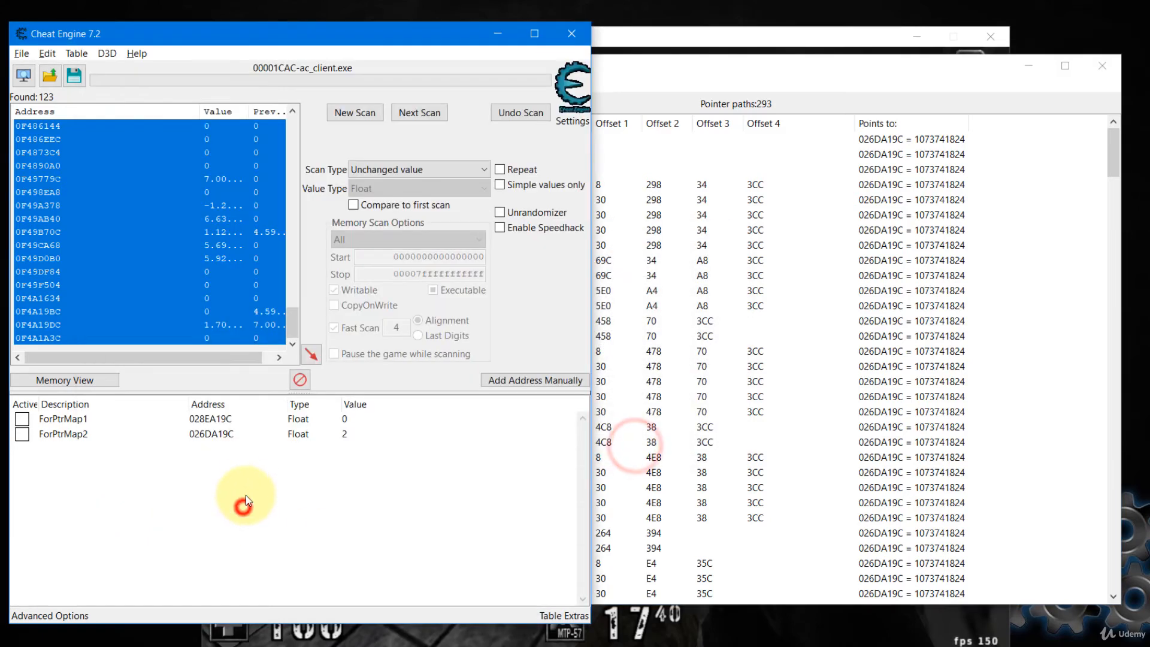
double_click(214, 442)
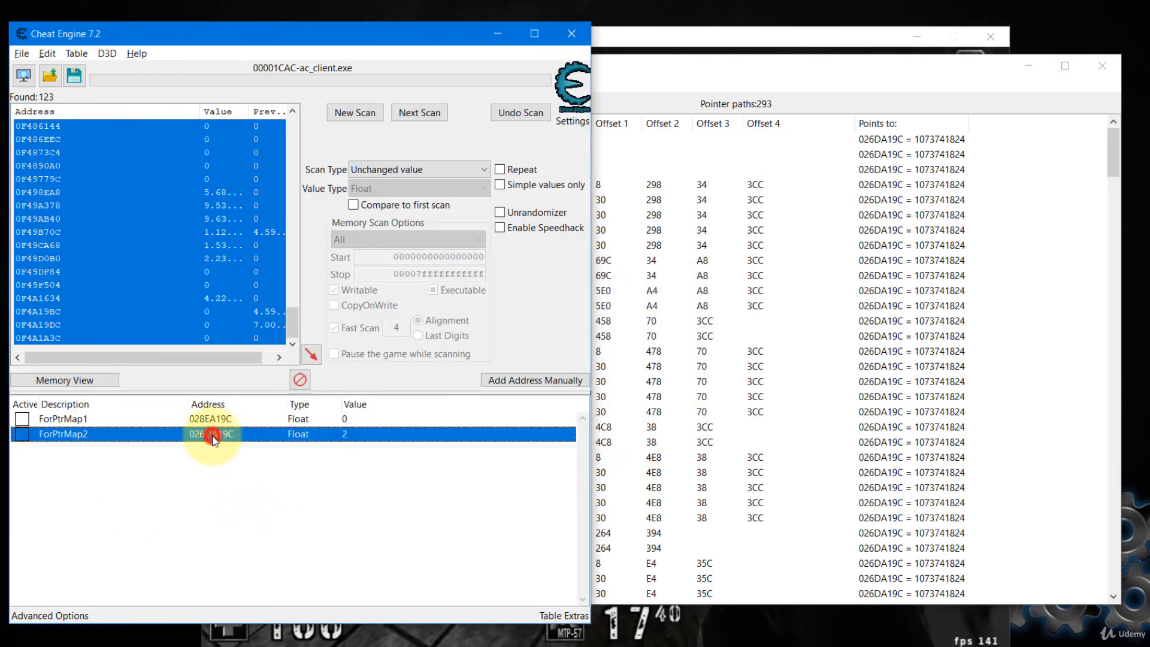
right_click(302, 273)
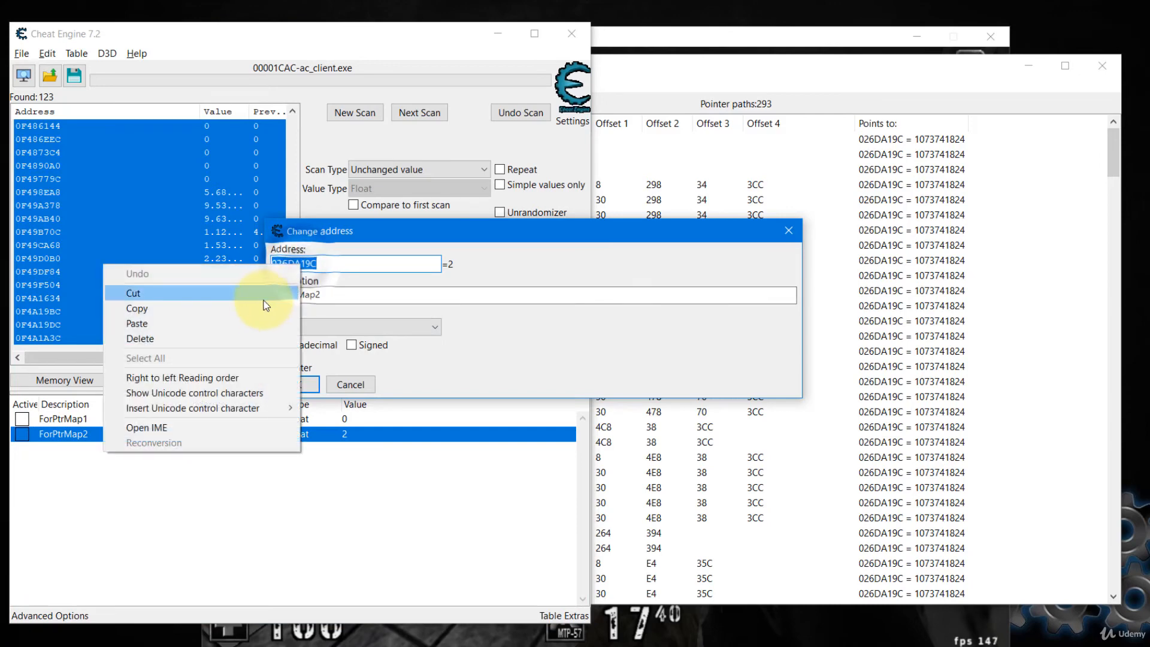
left_click(255, 308)
left_click(787, 232)
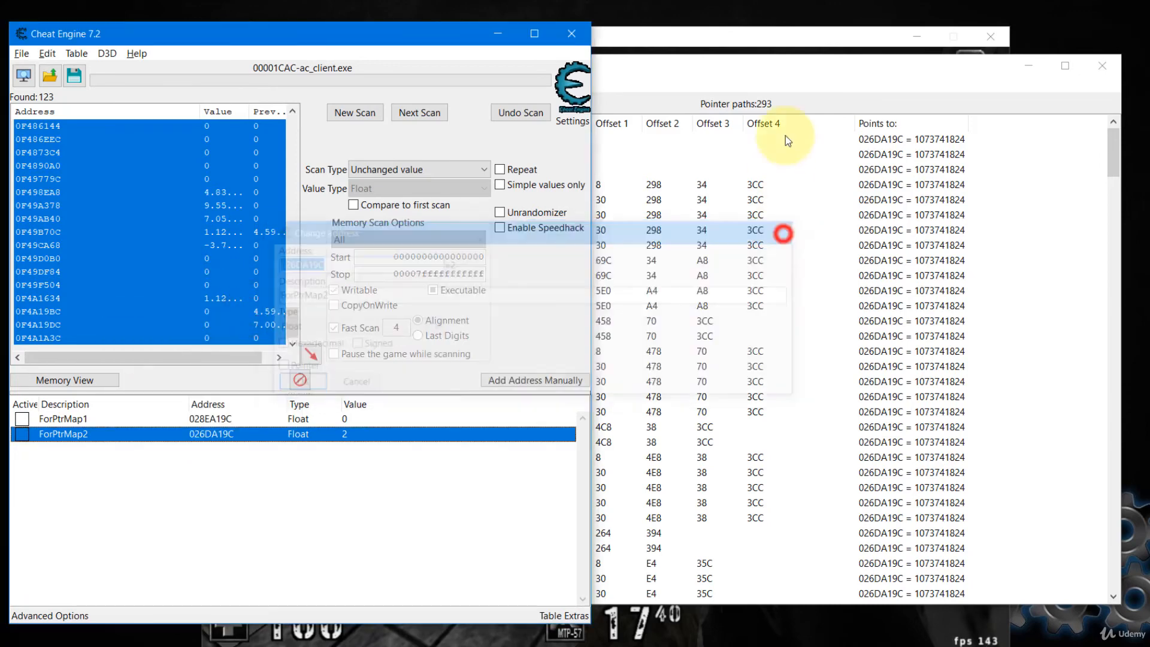
Set up a memory rescan of the ptrZ.PTR pointer list with 026DA19C as the address to find.
left_click(778, 72)
left_click(530, 89)
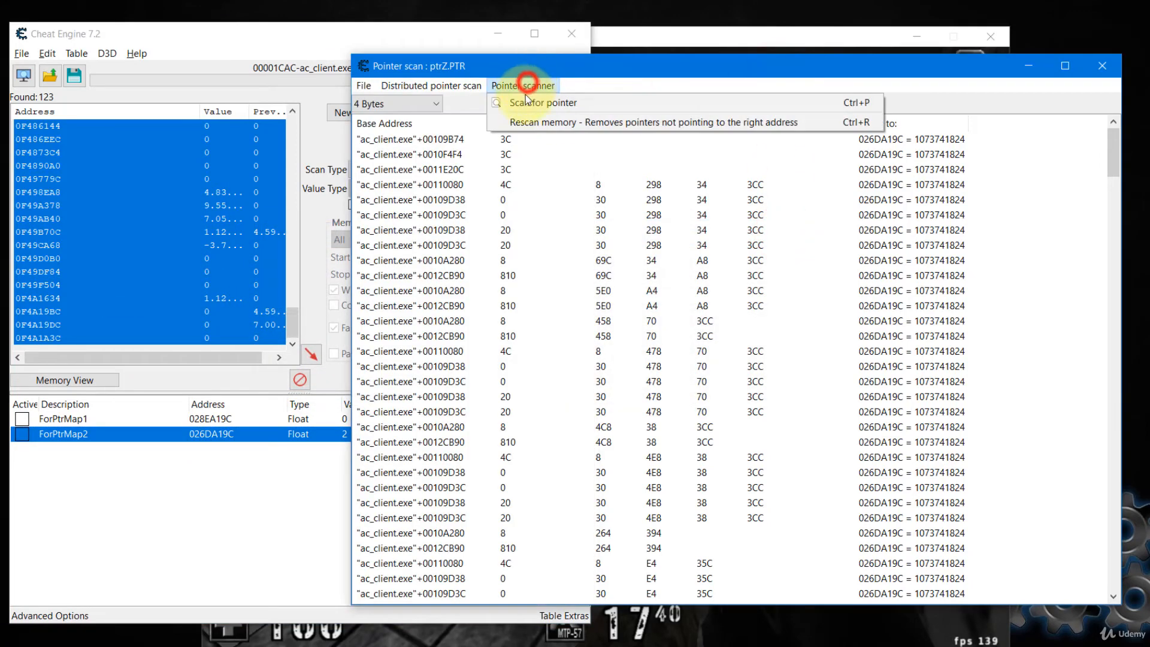
left_click(525, 120)
right_click(496, 267)
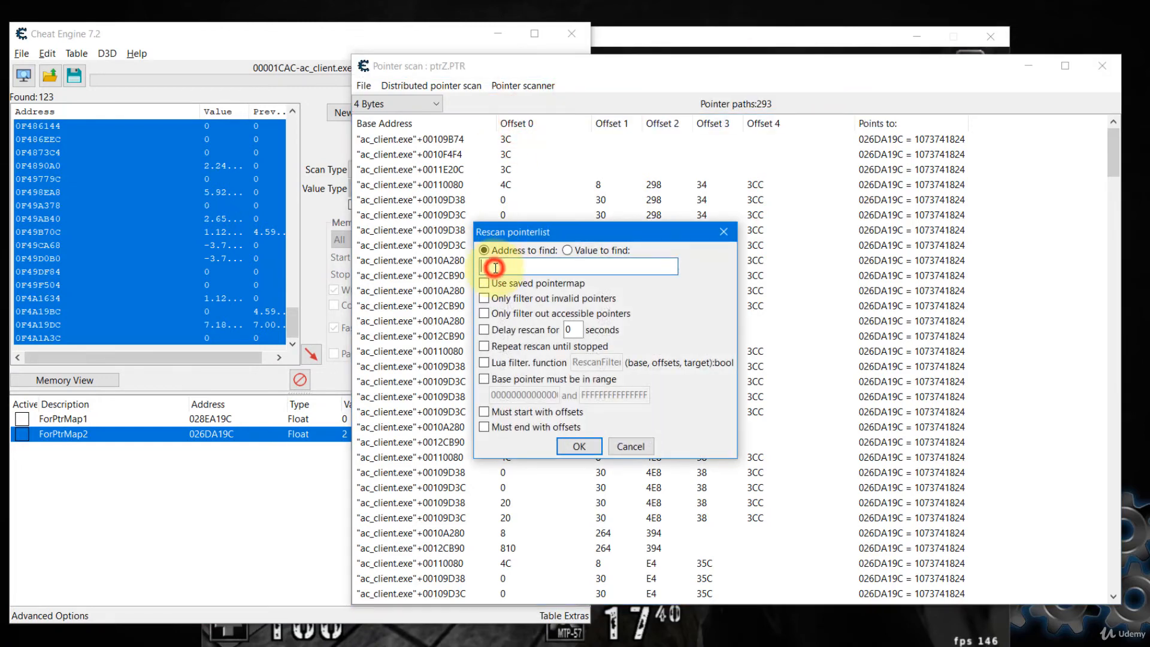
left_click(421, 329)
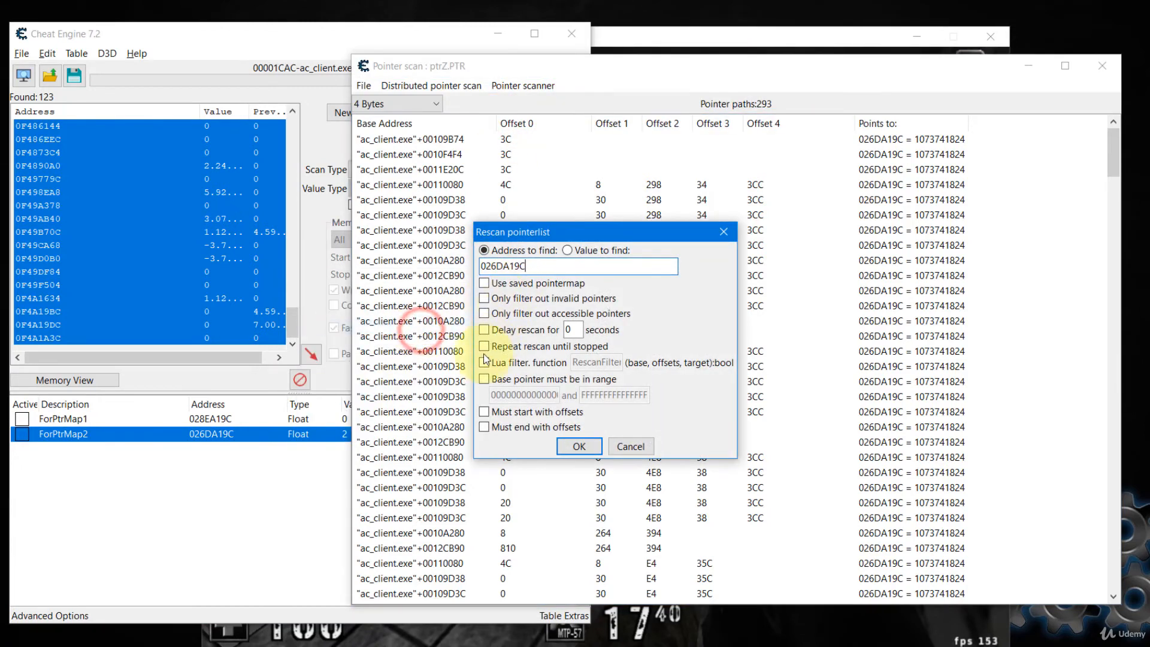
Require the paths to end with offset 3C, run the rescan, and save the results over the existing ptrZ.PTR.
left_click(484, 429)
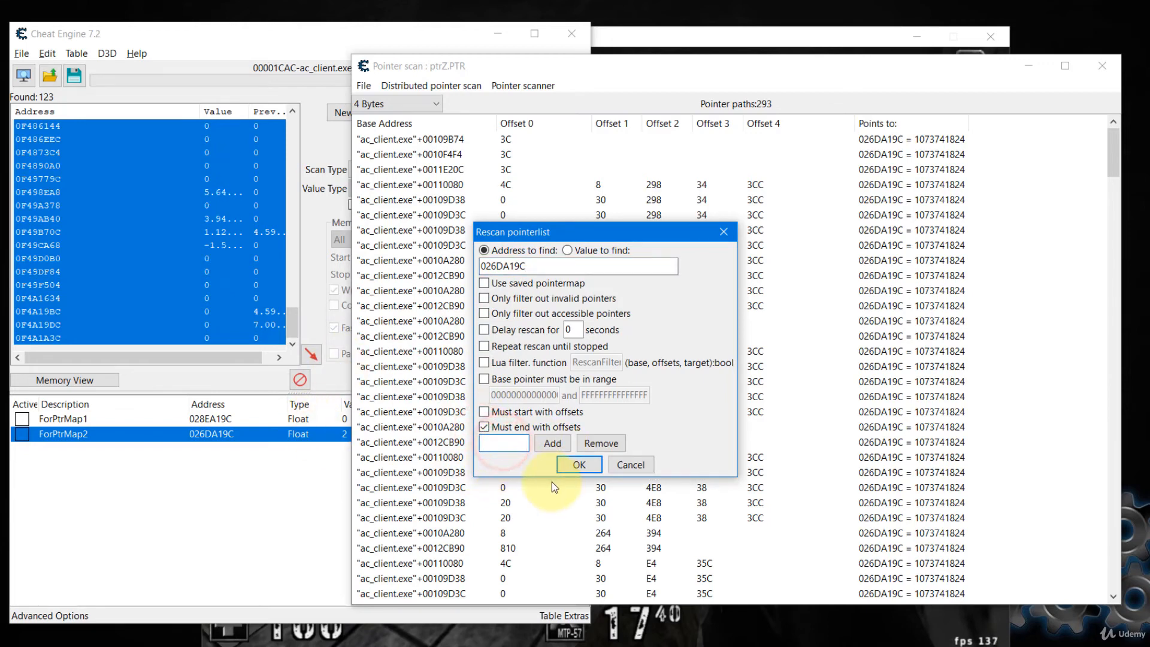
type("3C")
left_click(588, 465)
left_click(587, 466)
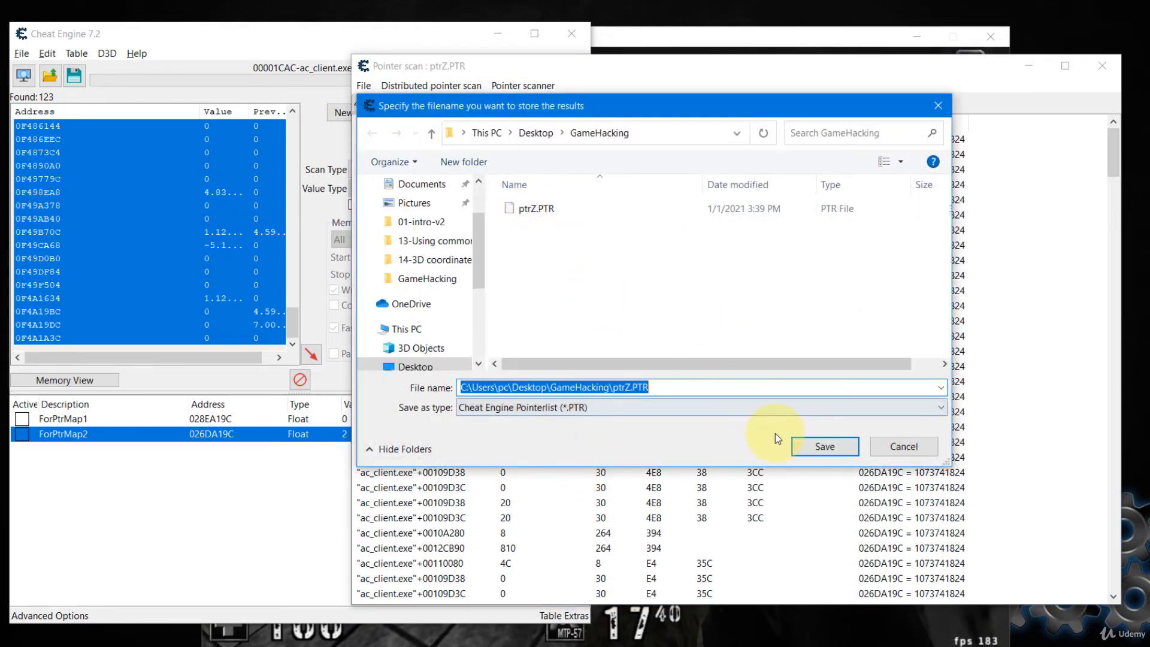
left_click(817, 447)
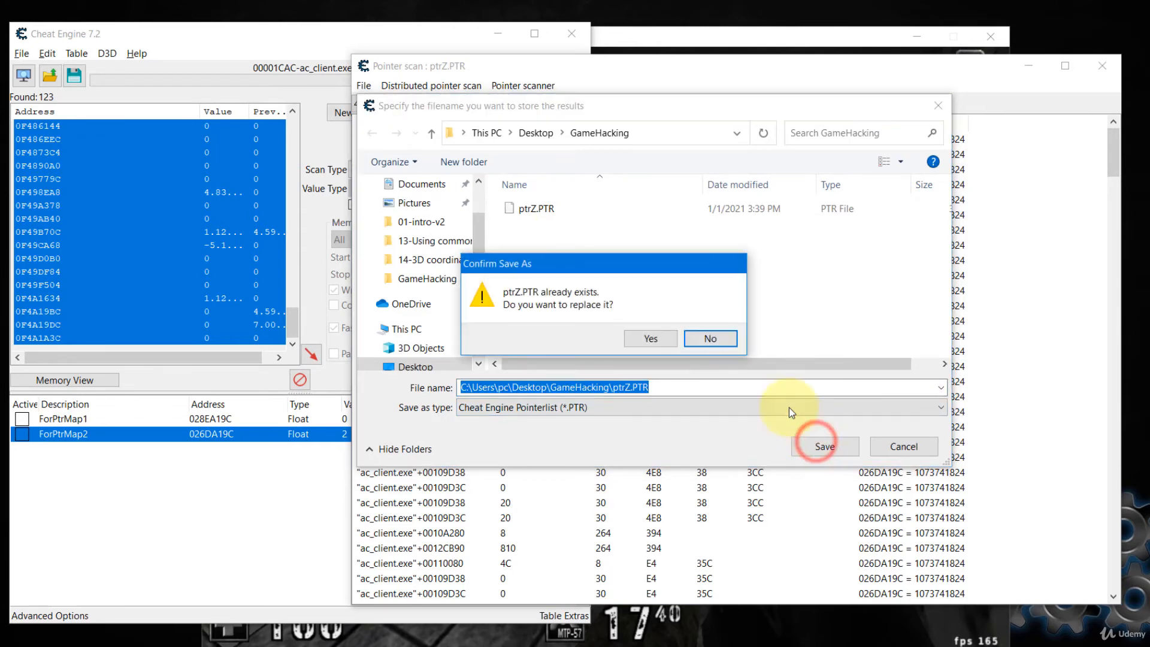
left_click(667, 337)
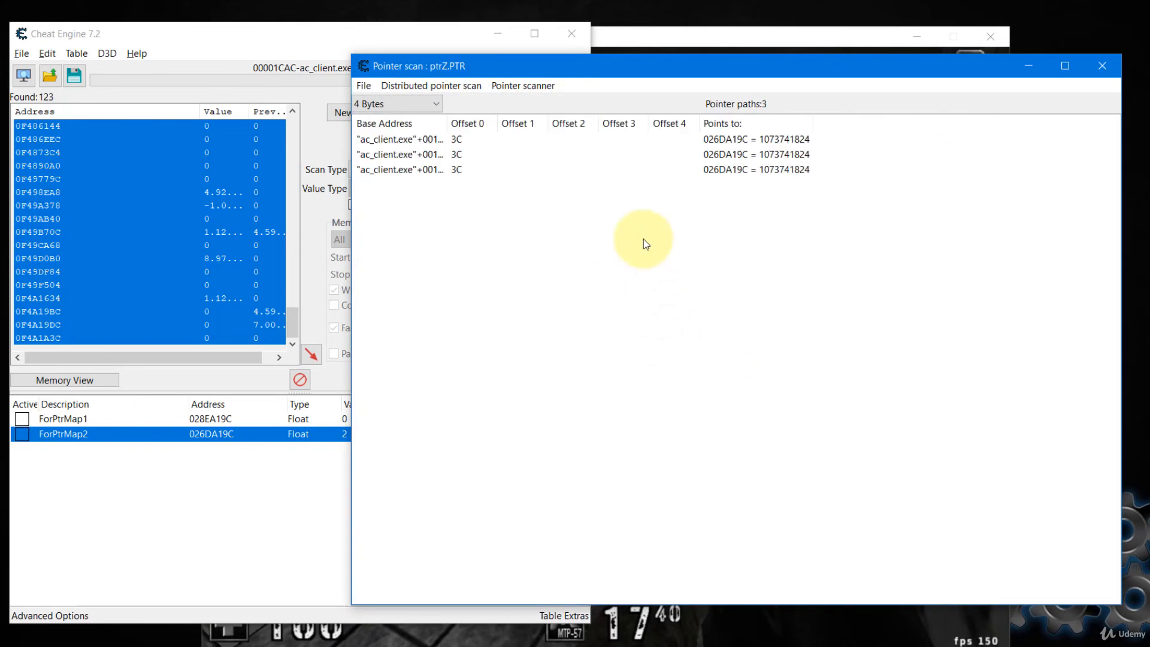
Widen the Base Address and Offset 0 columns, then add all three pointer paths ending in 3C to the address list.
double_click(447, 116)
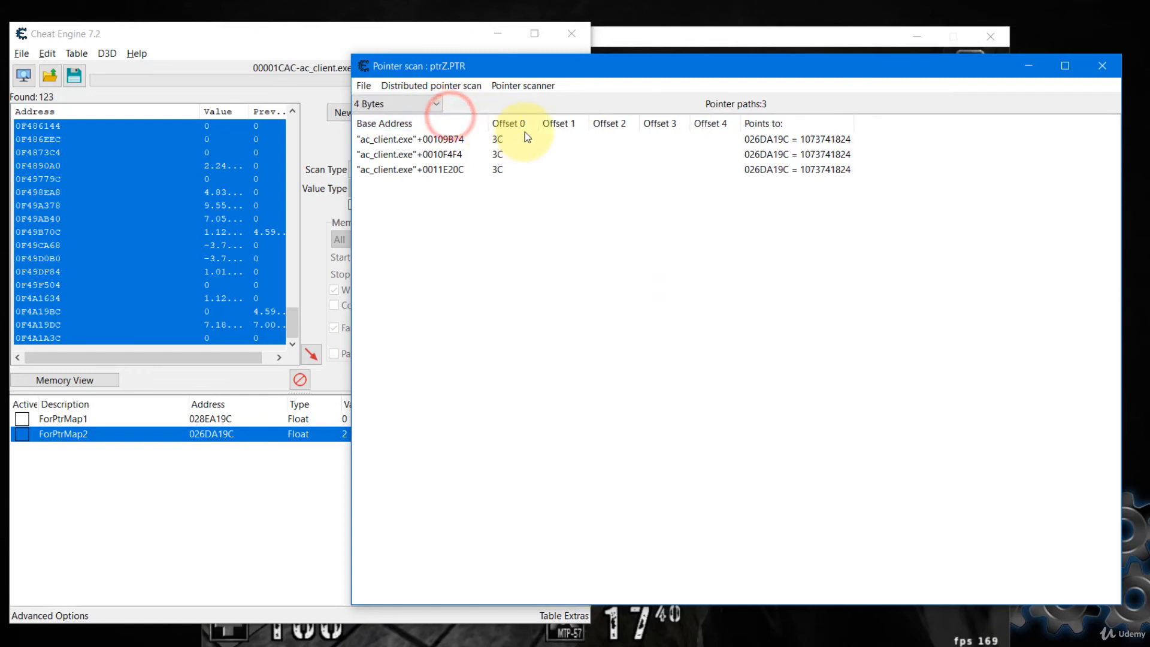
left_click_drag(537, 127, 556, 127)
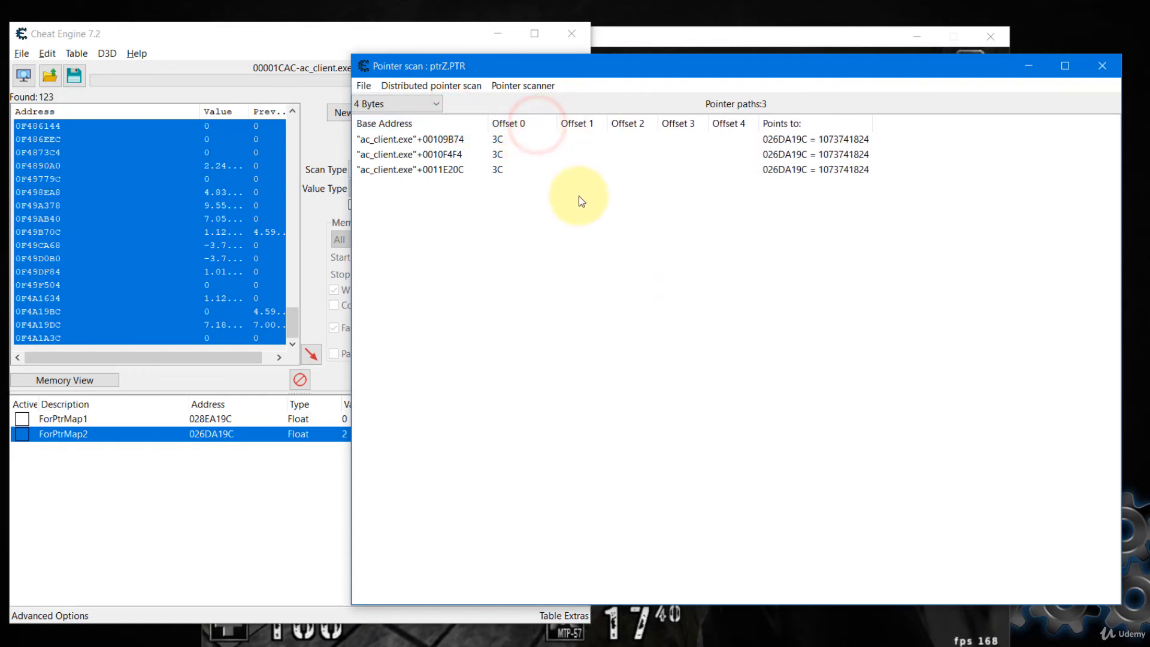
left_click(459, 140)
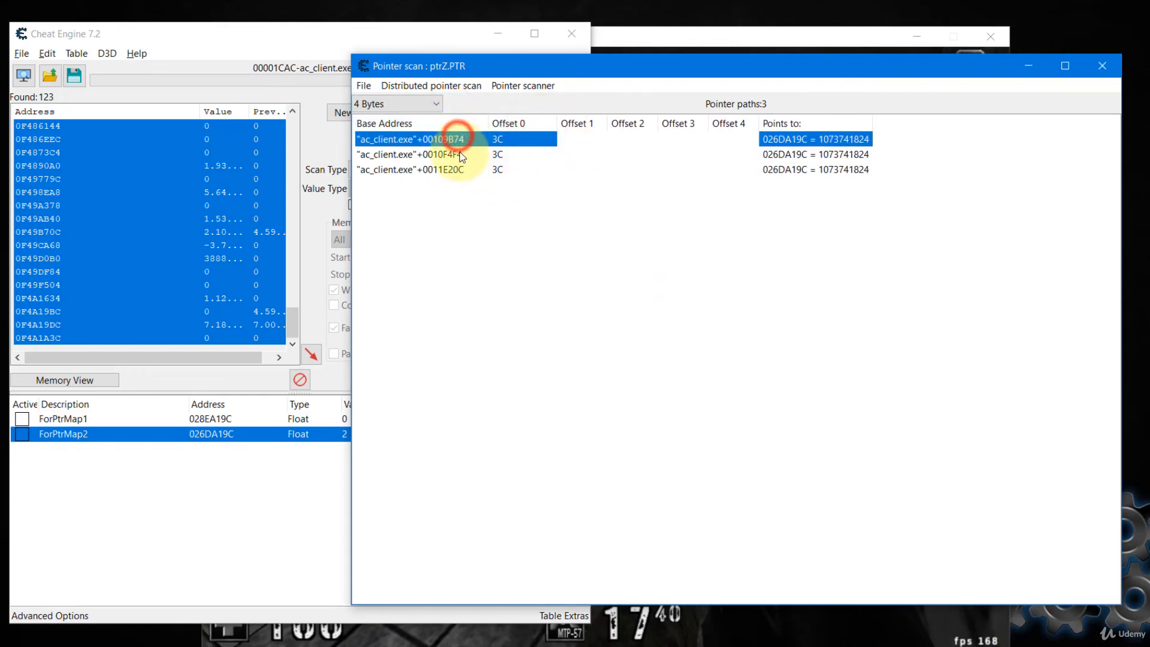
left_click(459, 136)
double_click(458, 154)
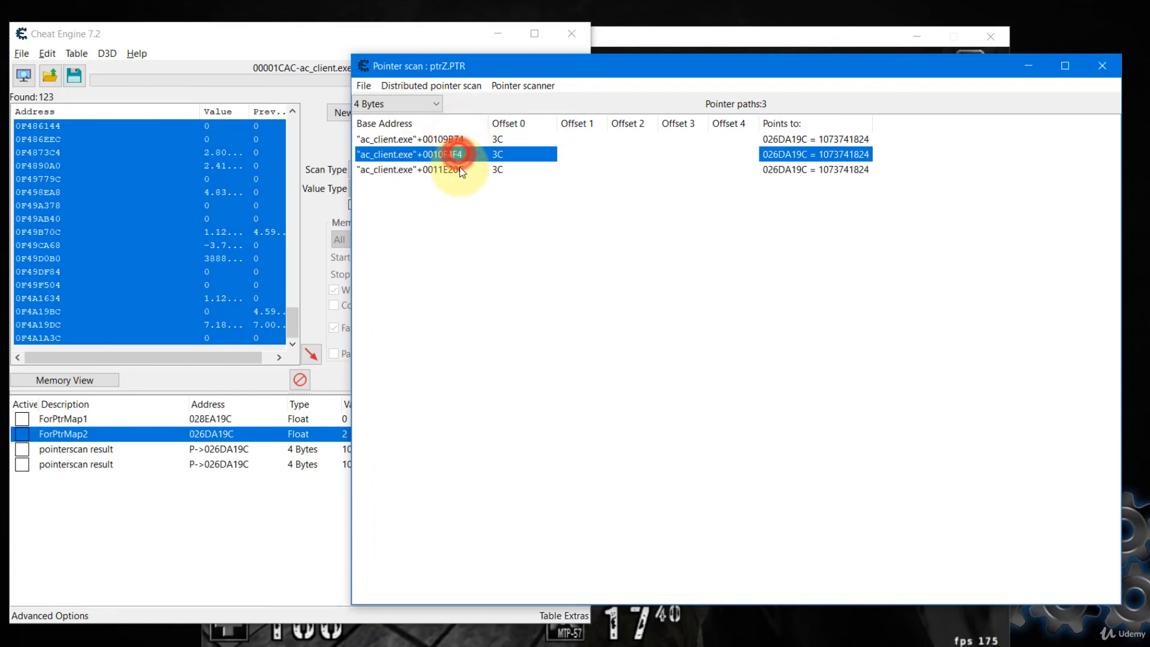
double_click(460, 169)
Switch to AssaultCube to try the player movement, then return to check the values of the added pointerscan results.
left_click(141, 552)
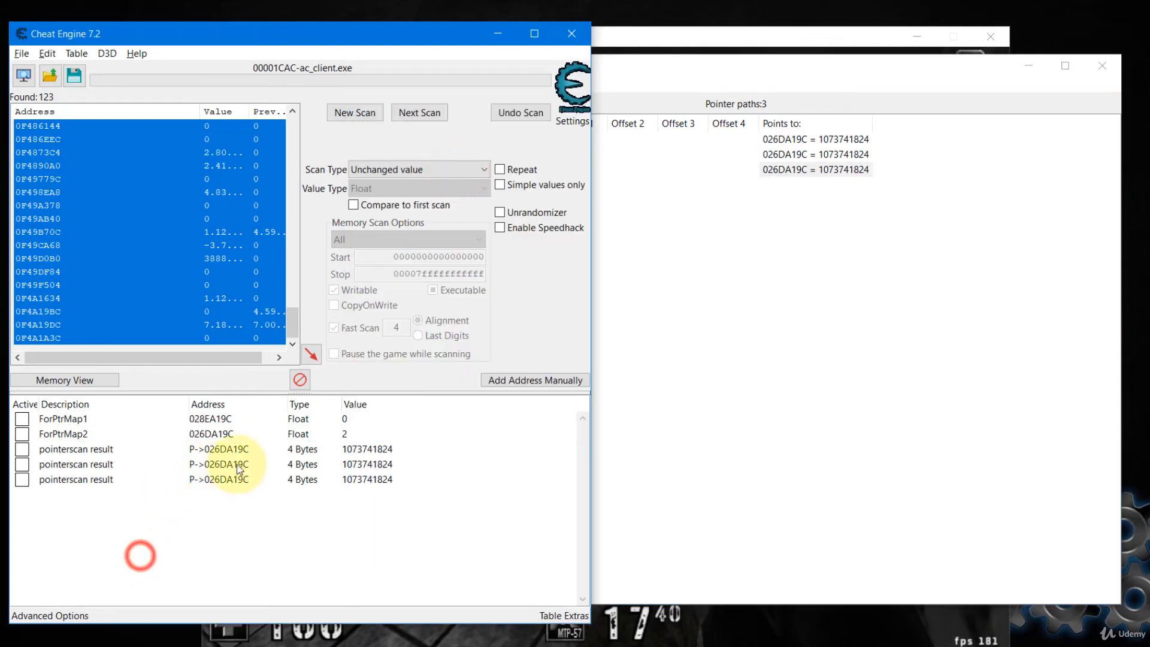
left_click(782, 43)
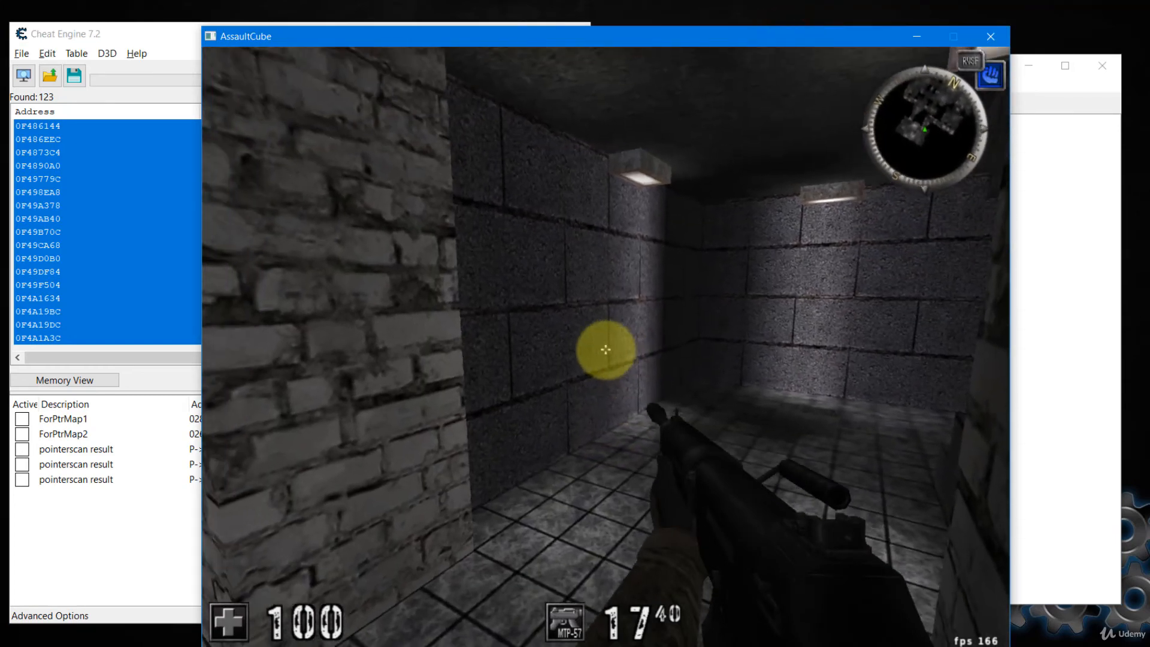
key("alt+Tab")
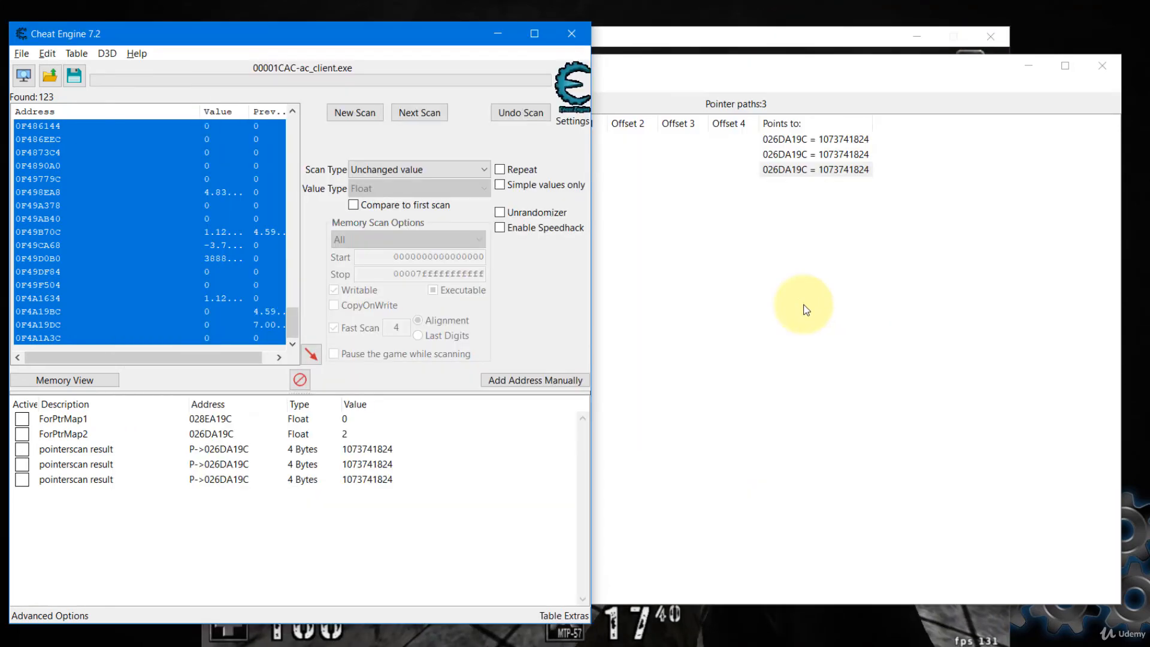
Try the 8 Bytes value type on the first pointerscan result, leaving its value unedited.
double_click(300, 455)
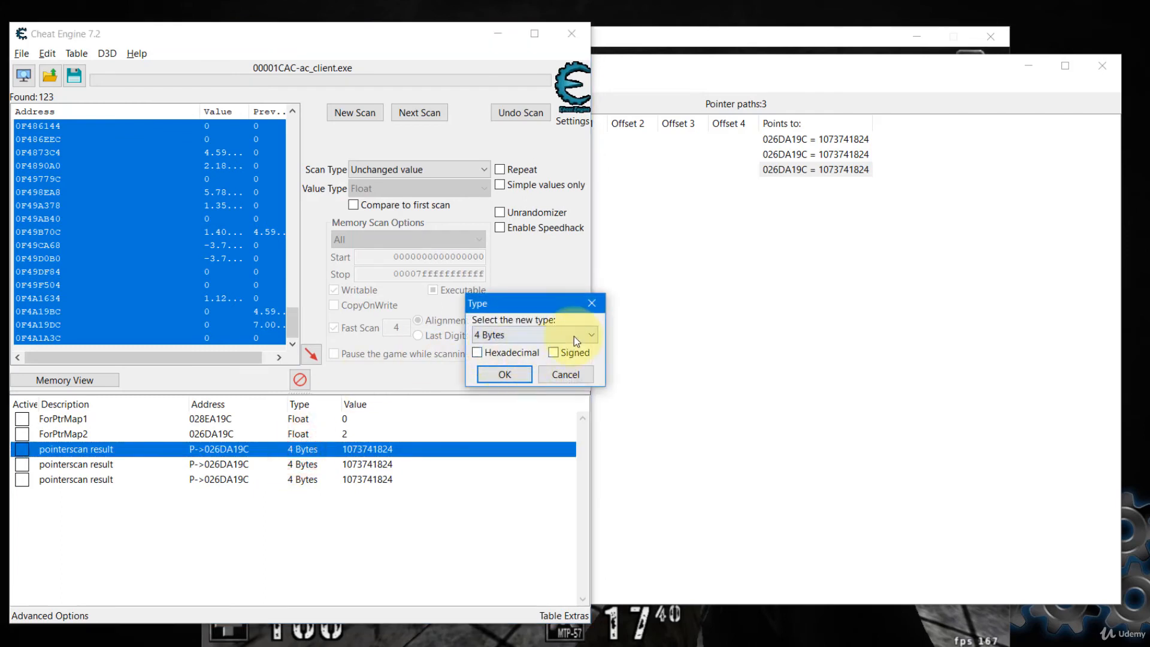
left_click(588, 337)
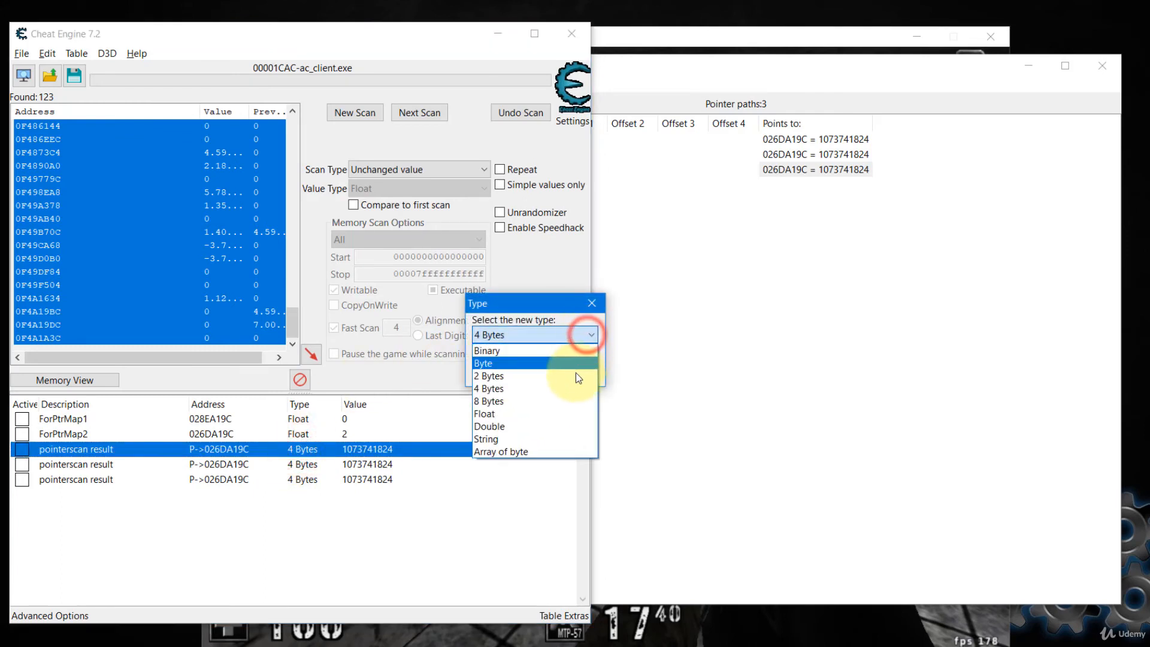
left_click(560, 404)
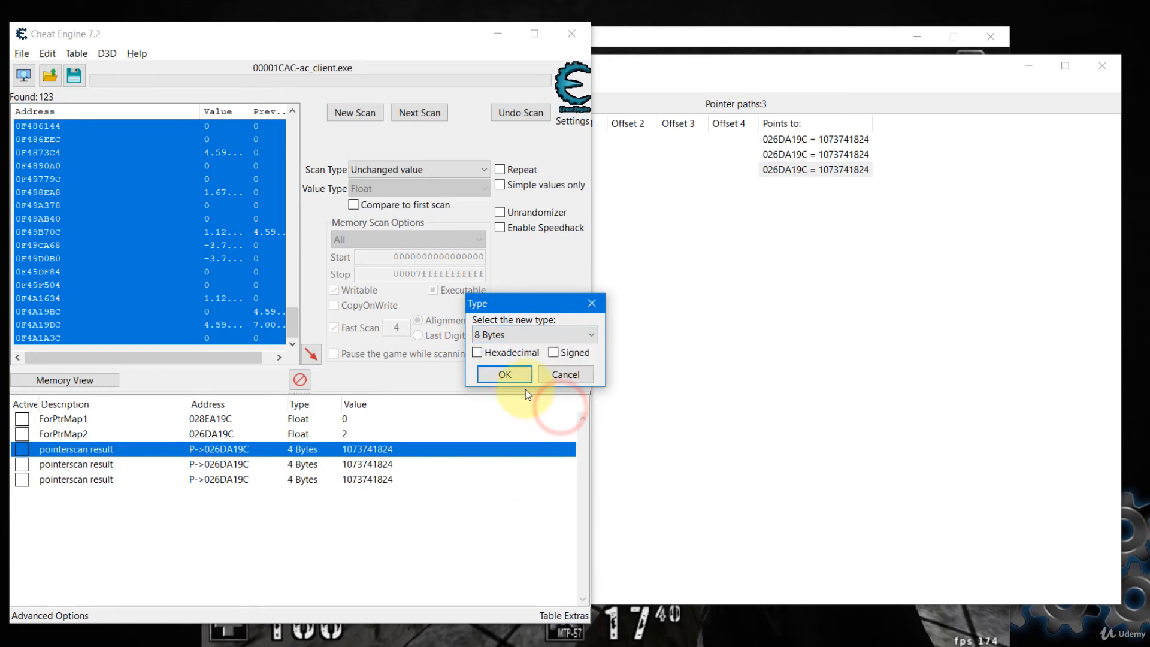
left_click(511, 375)
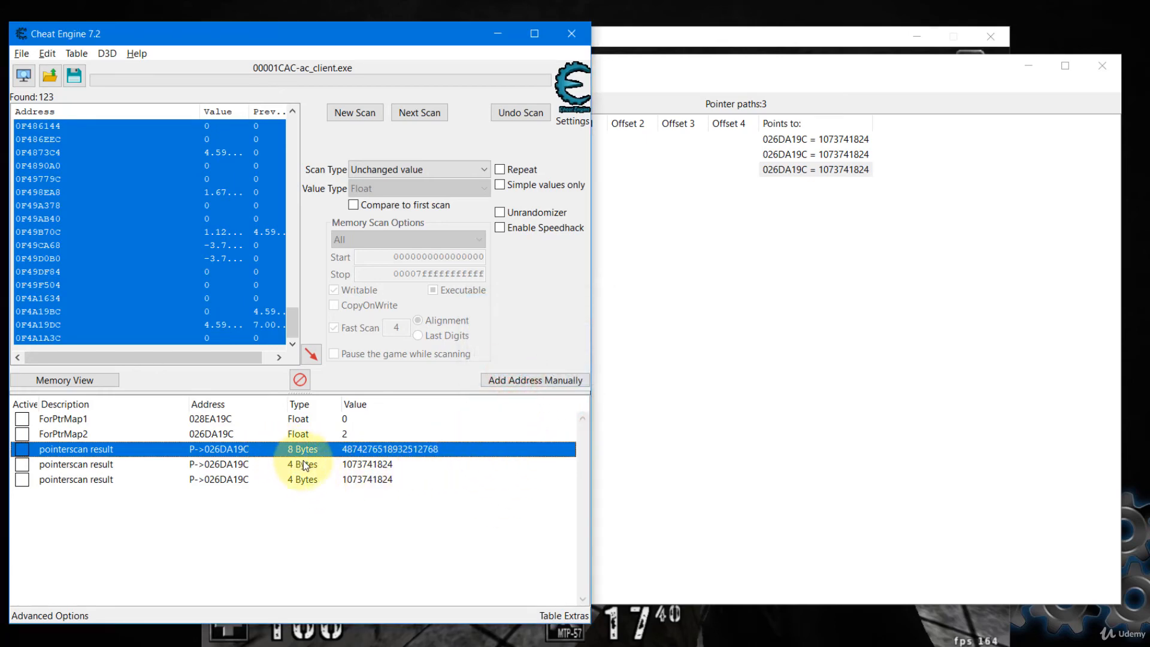
double_click(353, 450)
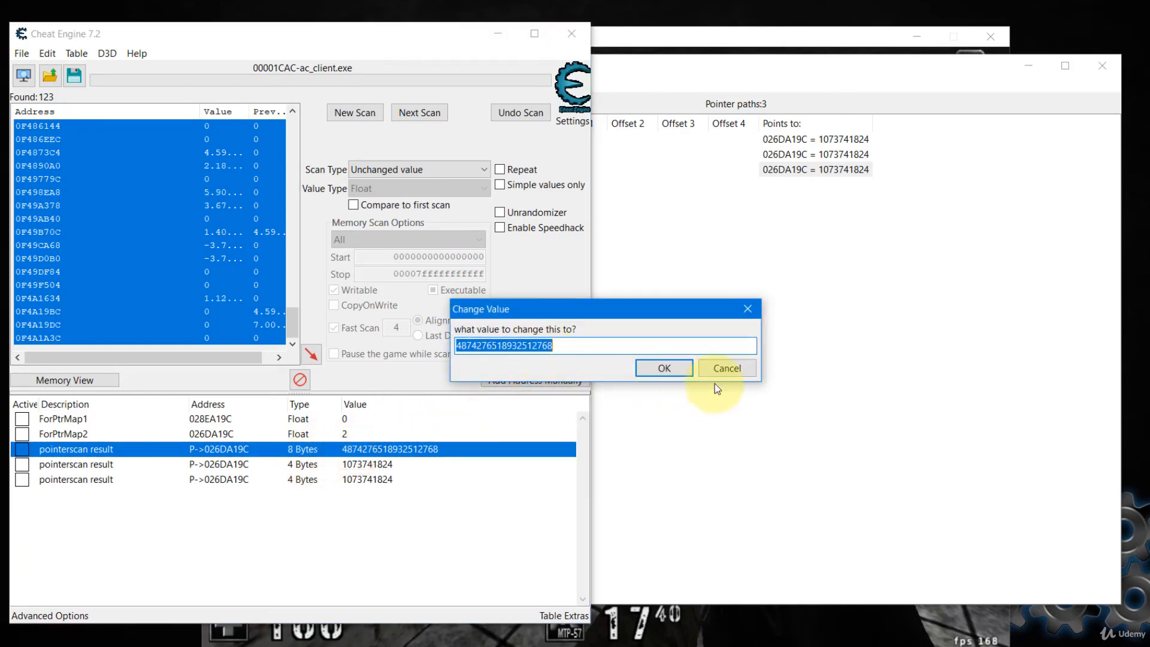
left_click(727, 368)
Change the value type of the first pointerscan result to Float.
double_click(305, 450)
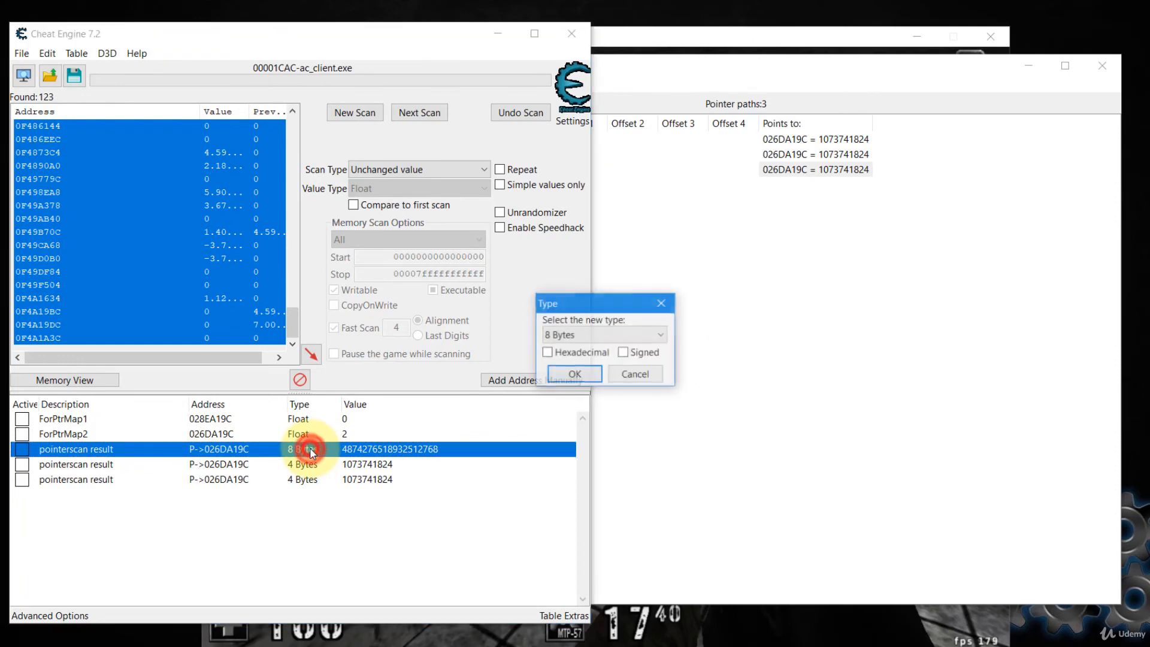
left_click(583, 334)
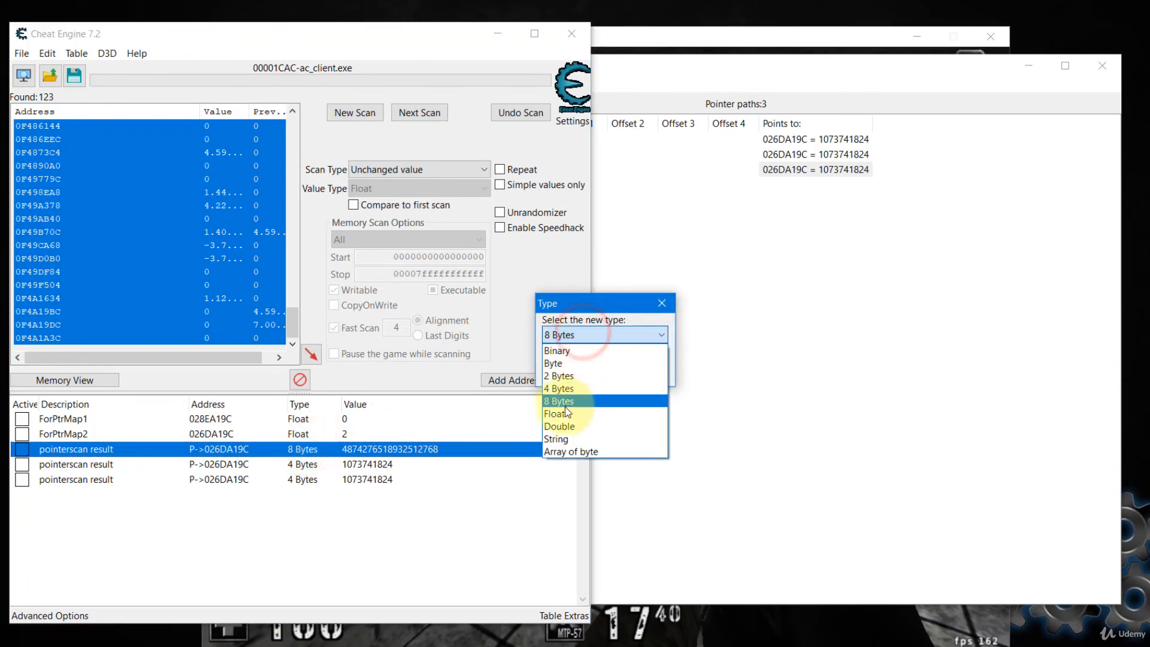
left_click(564, 412)
left_click(571, 373)
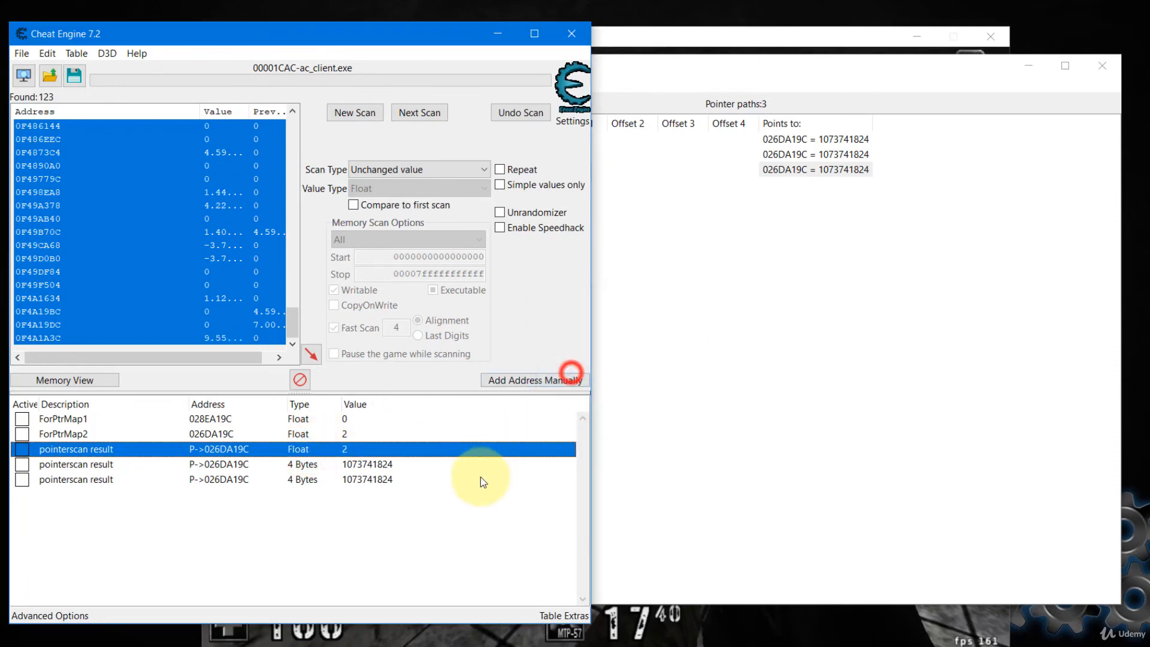
Change the value type of the second and third pointerscan results to Float.
double_click(298, 465)
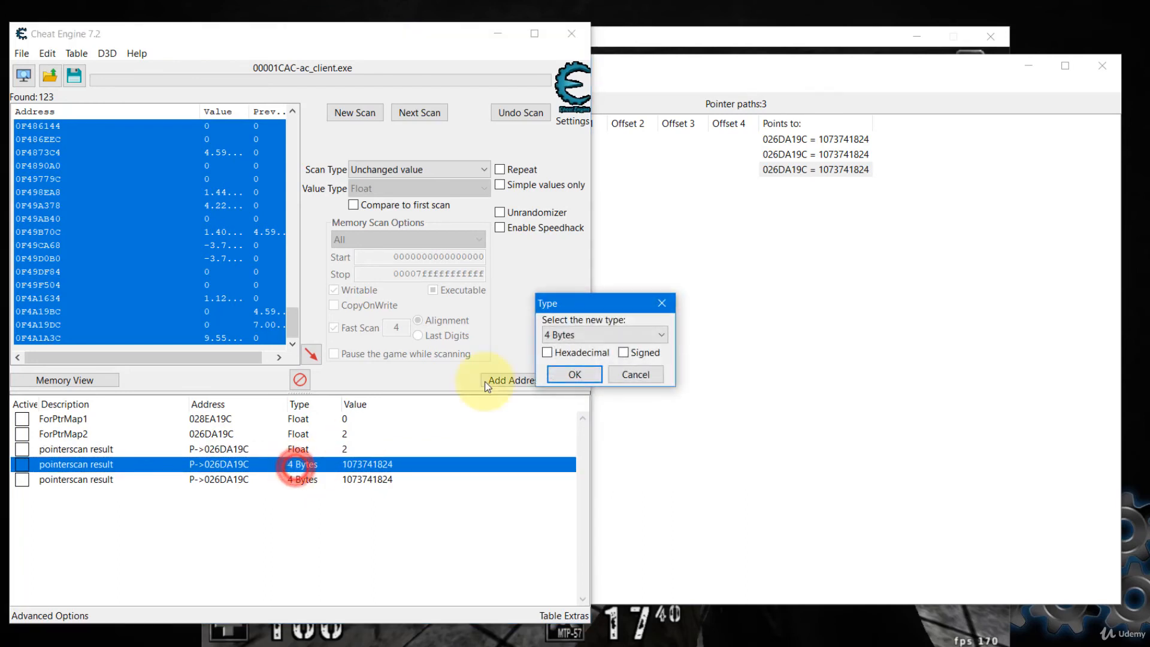
left_click(547, 335)
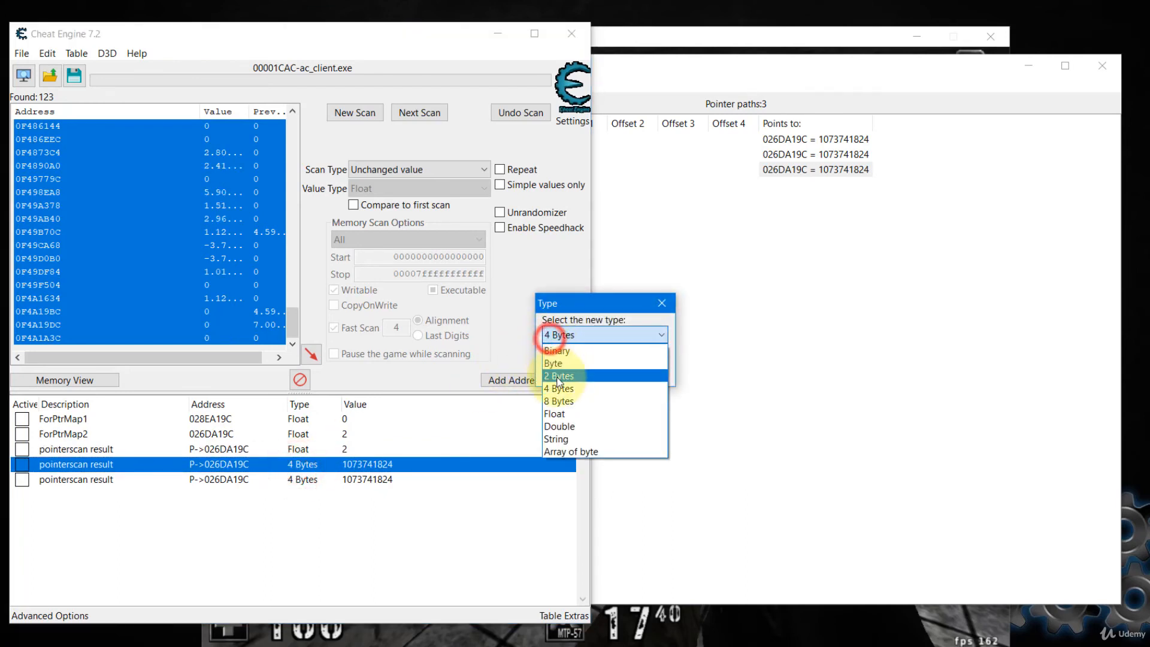
left_click(561, 415)
left_click(572, 374)
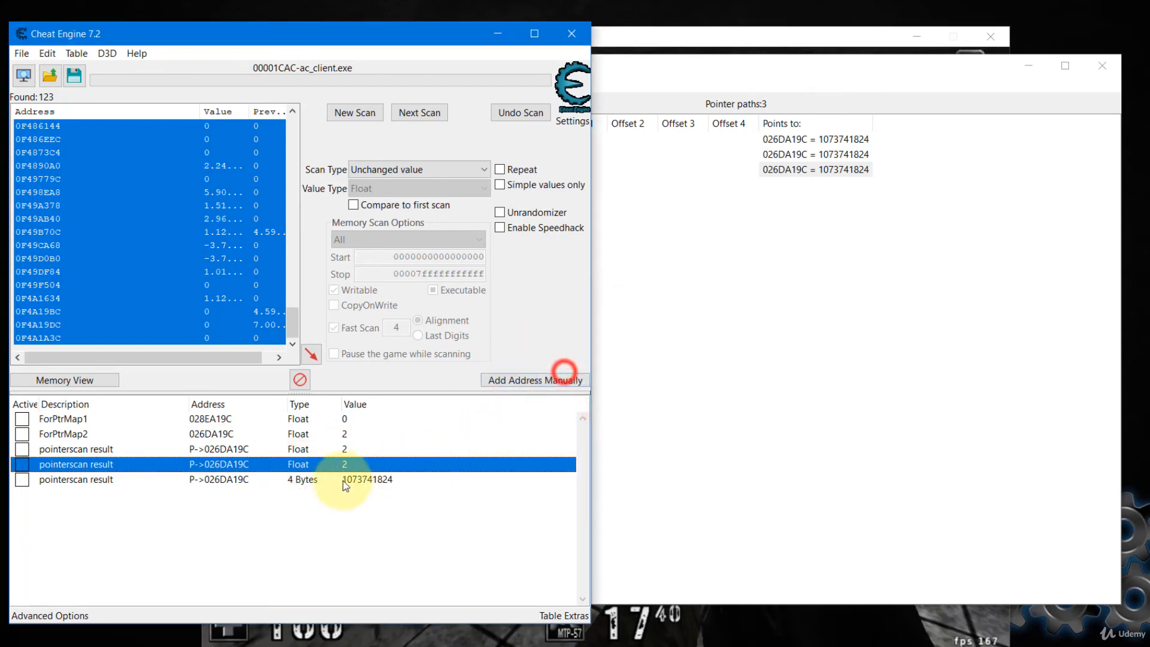
double_click(307, 480)
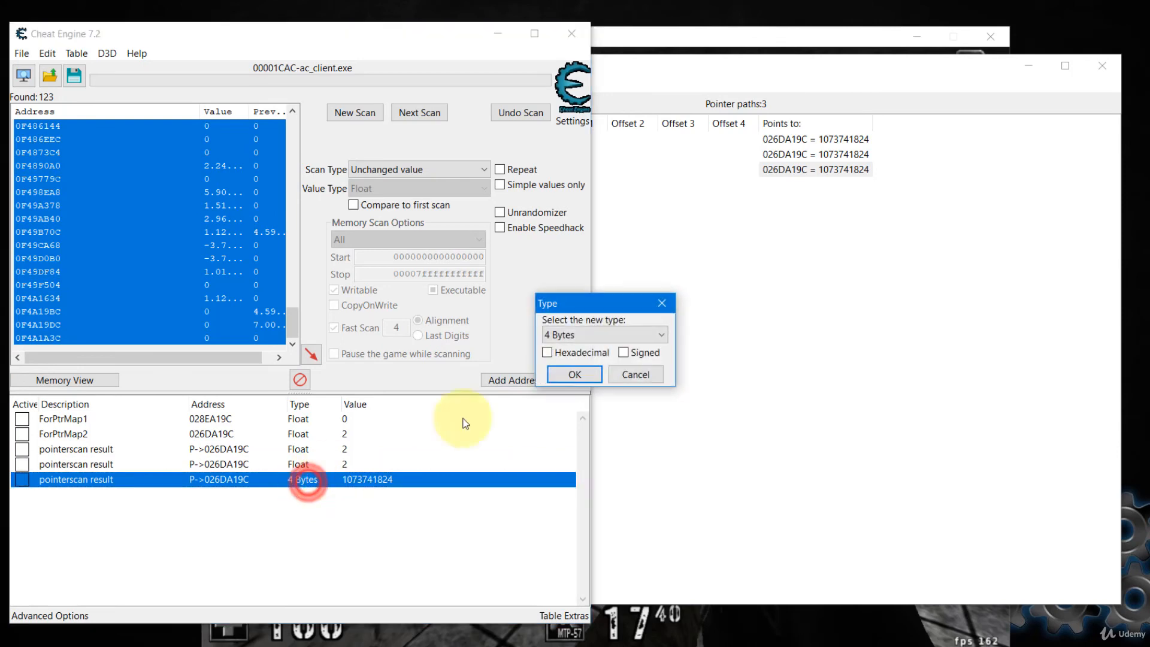
left_click(596, 334)
left_click(570, 413)
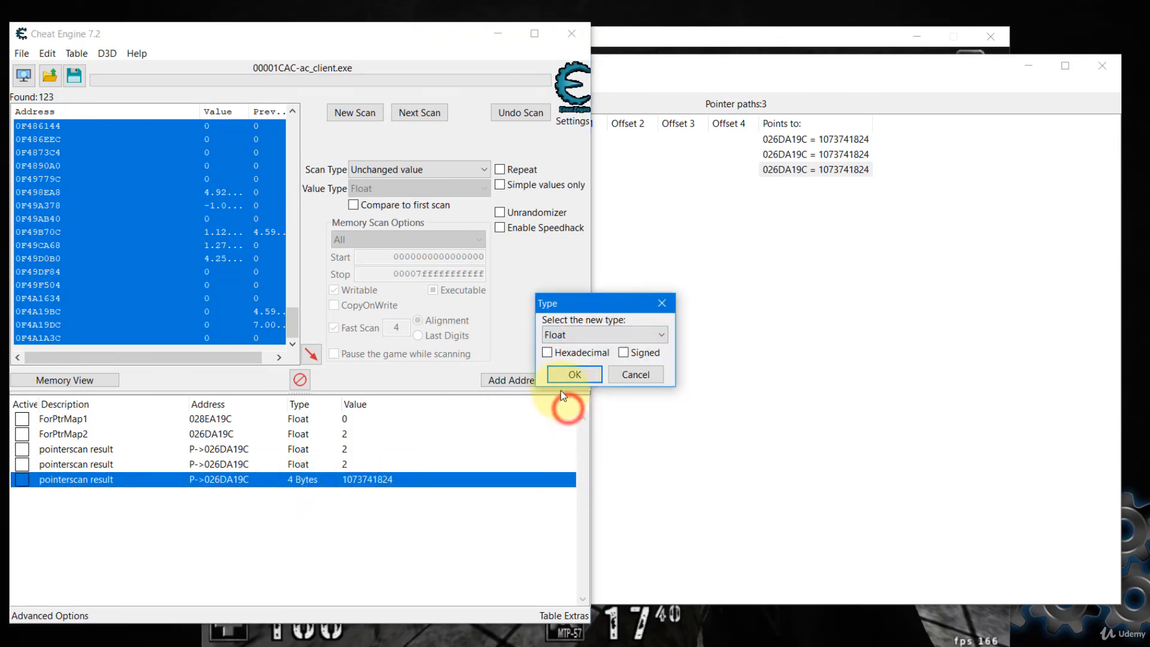
left_click(562, 378)
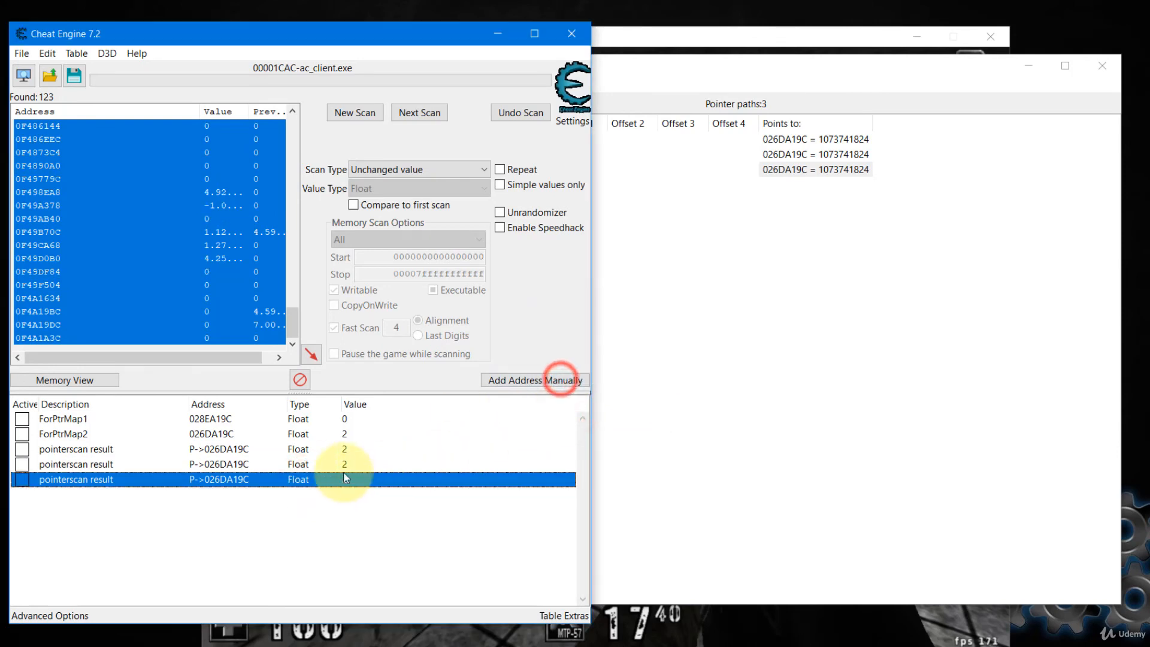
Freeze the first pointerscan result and test its effect on the player's height in AssaultCube, then return to Cheat Engine.
left_click(22, 450)
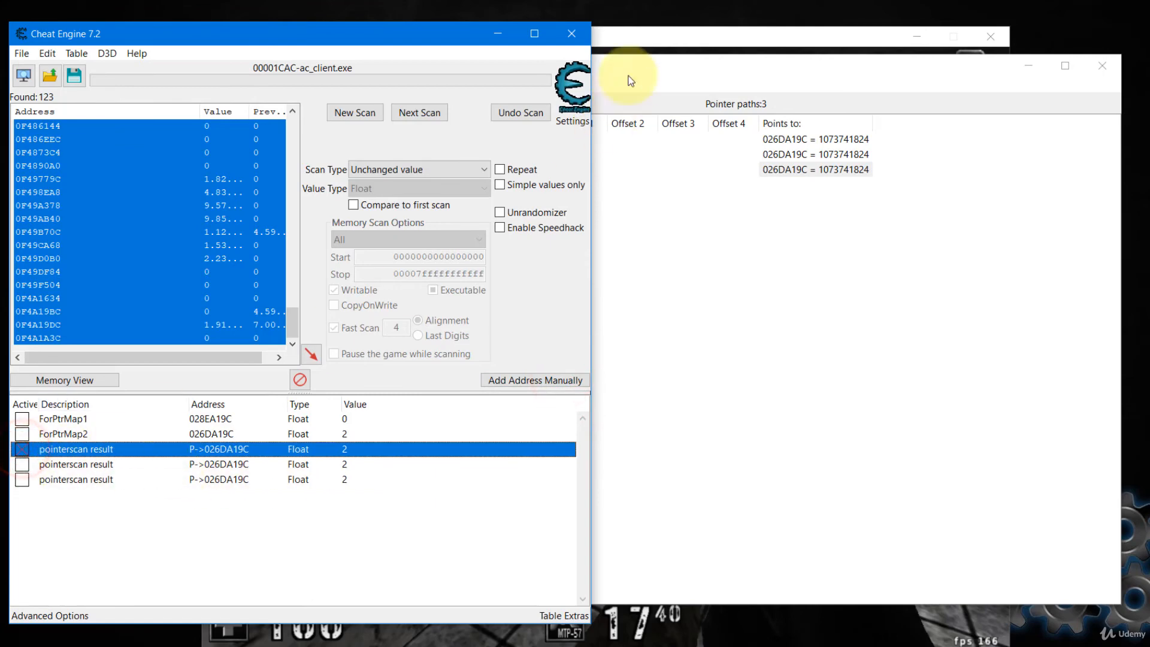
left_click(646, 43)
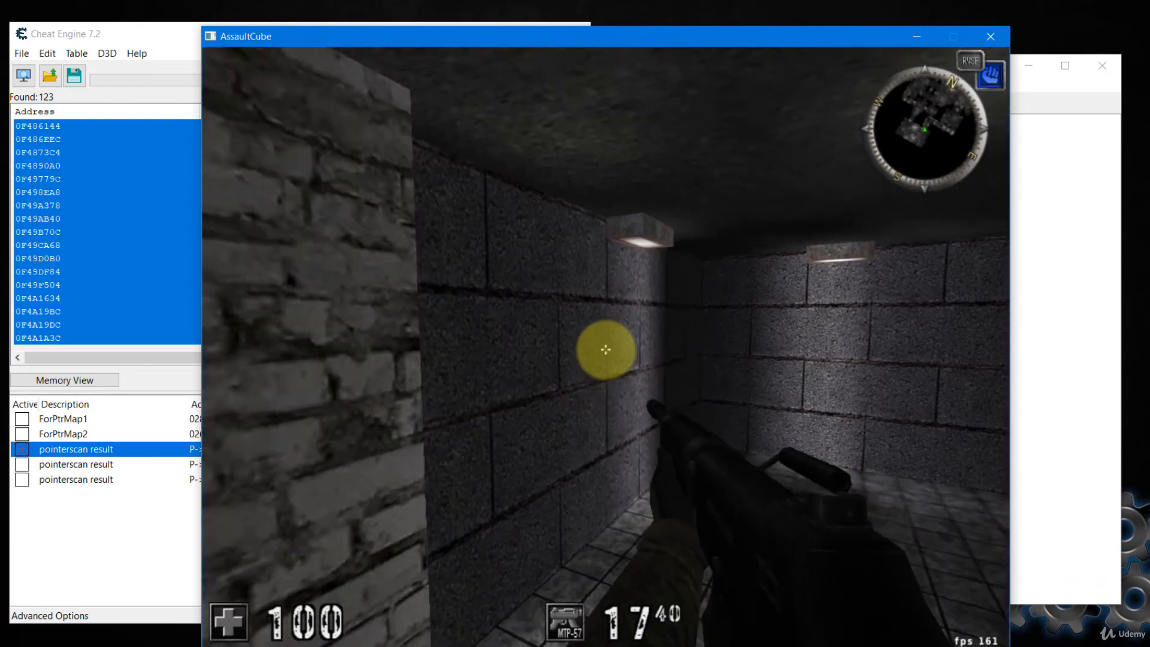
key("alt+Tab")
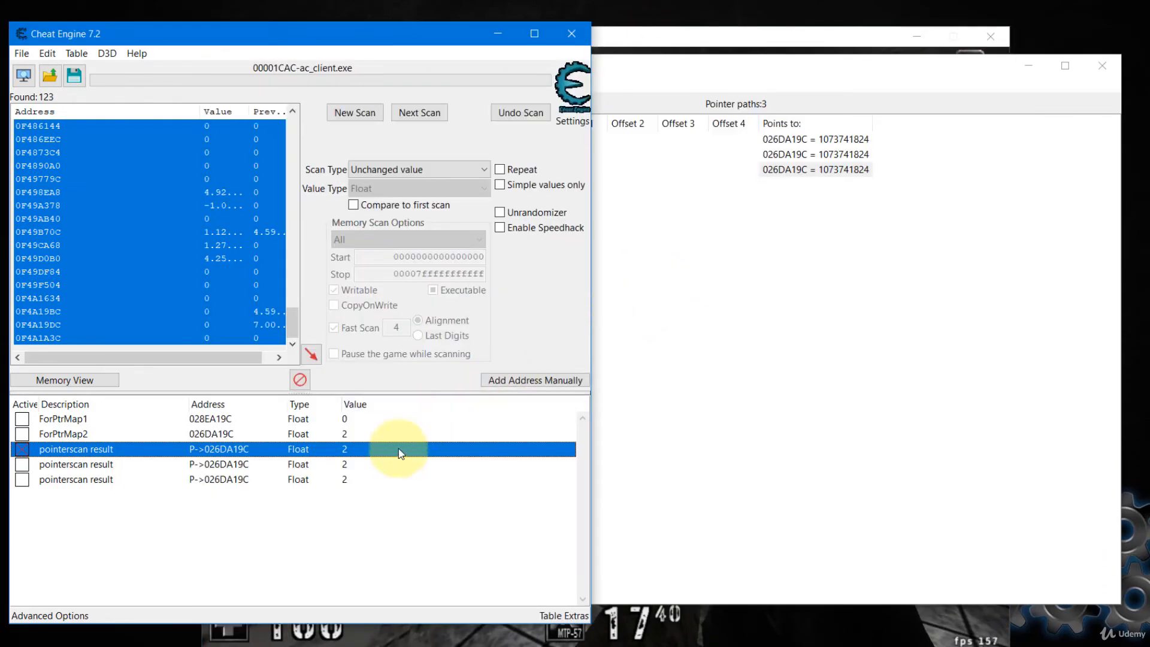
Freeze the second pointerscan result and test it in AssaultCube, dismissing the game window's menu, then return to Cheat Engine.
left_click(22, 465)
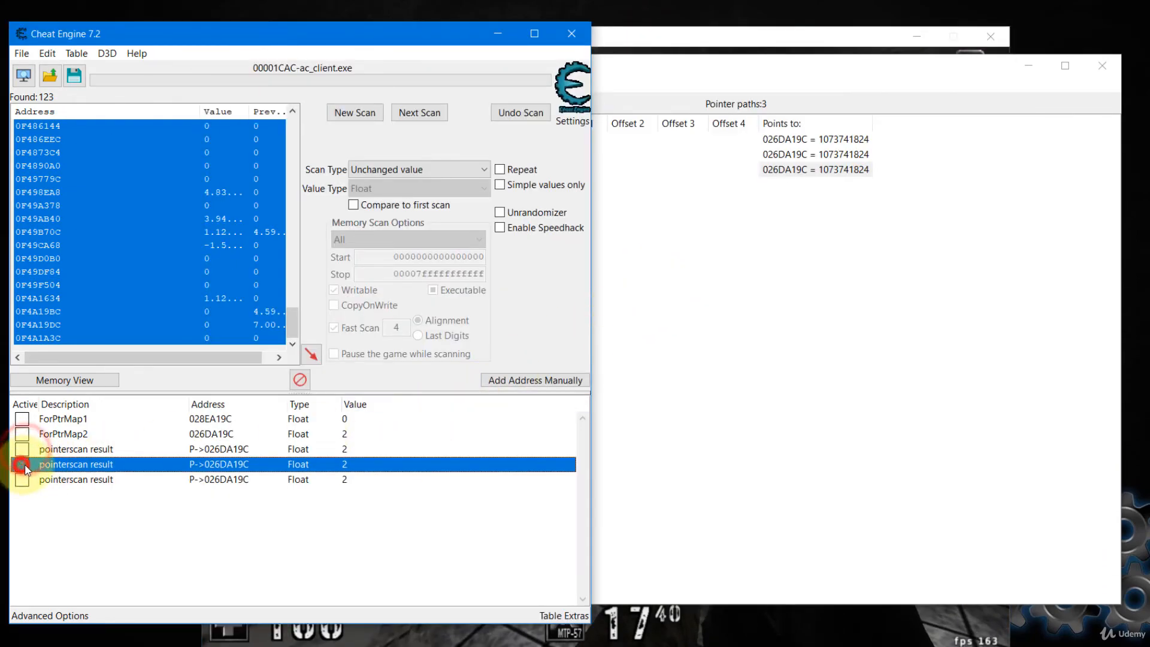
left_click(690, 35)
right_click(690, 34)
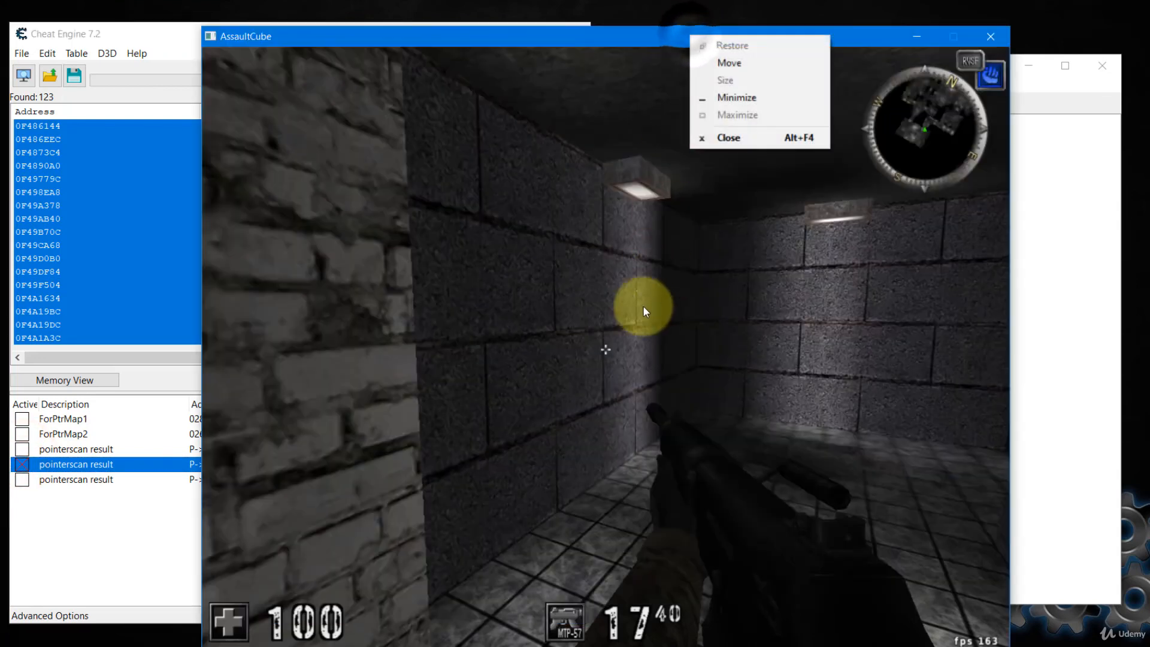
left_click(638, 317)
key("alt+Tab")
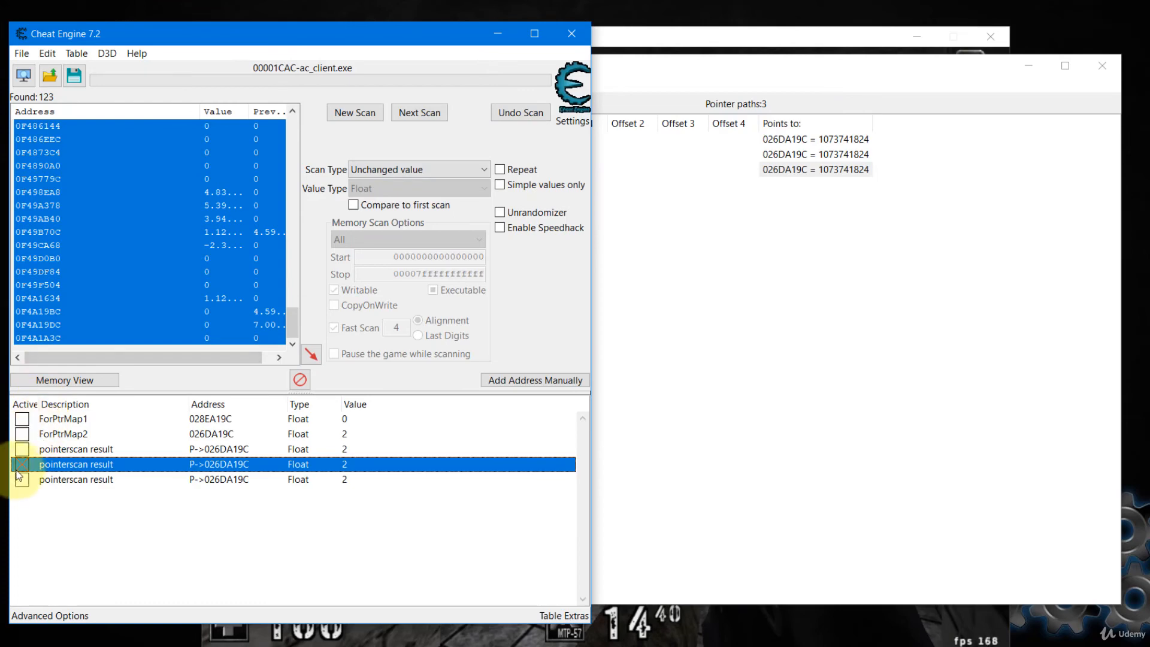
Freeze the third pointerscan result, test it in AssaultCube, then unfreeze it in the address list.
left_click(22, 479)
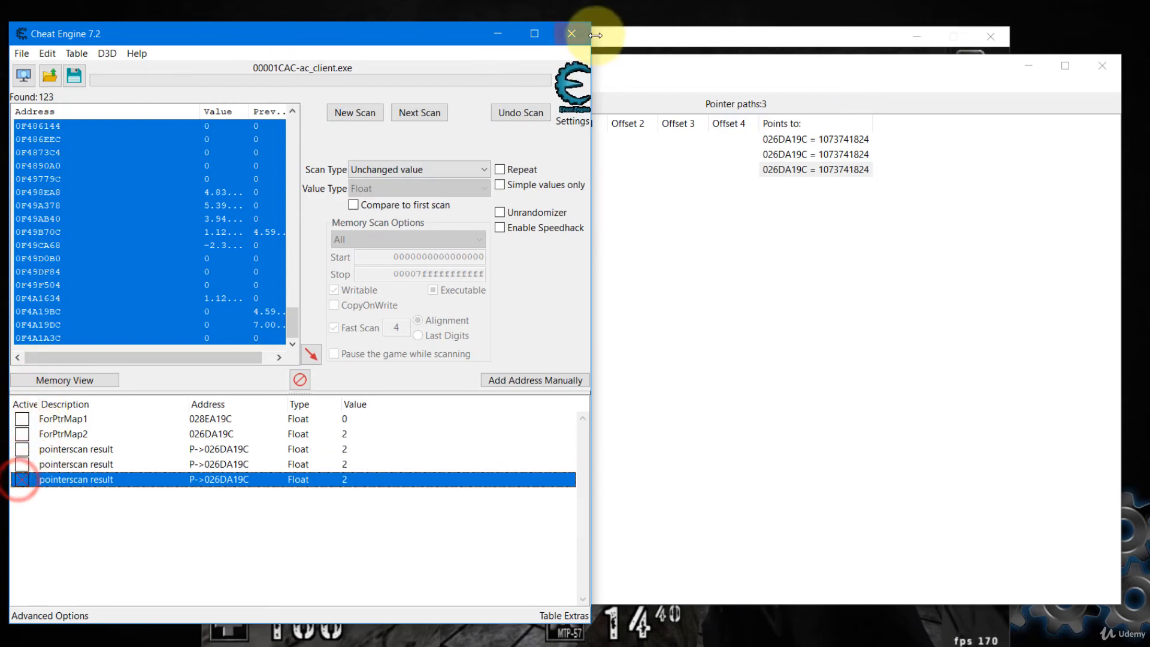
left_click(626, 37)
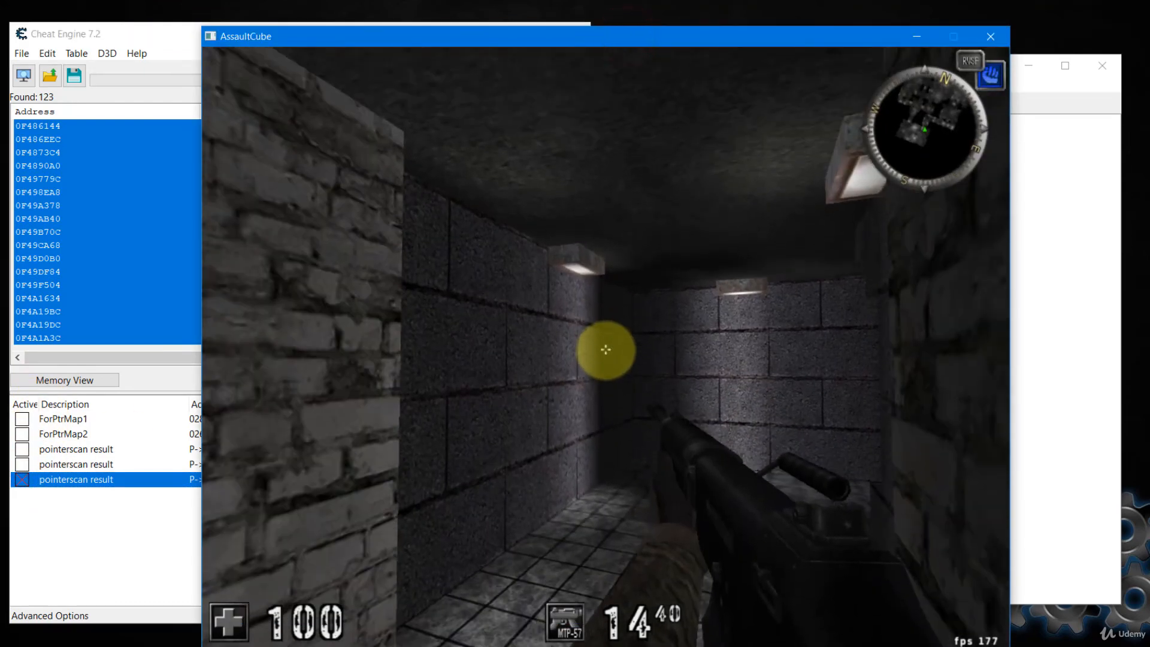
key("alt+Tab")
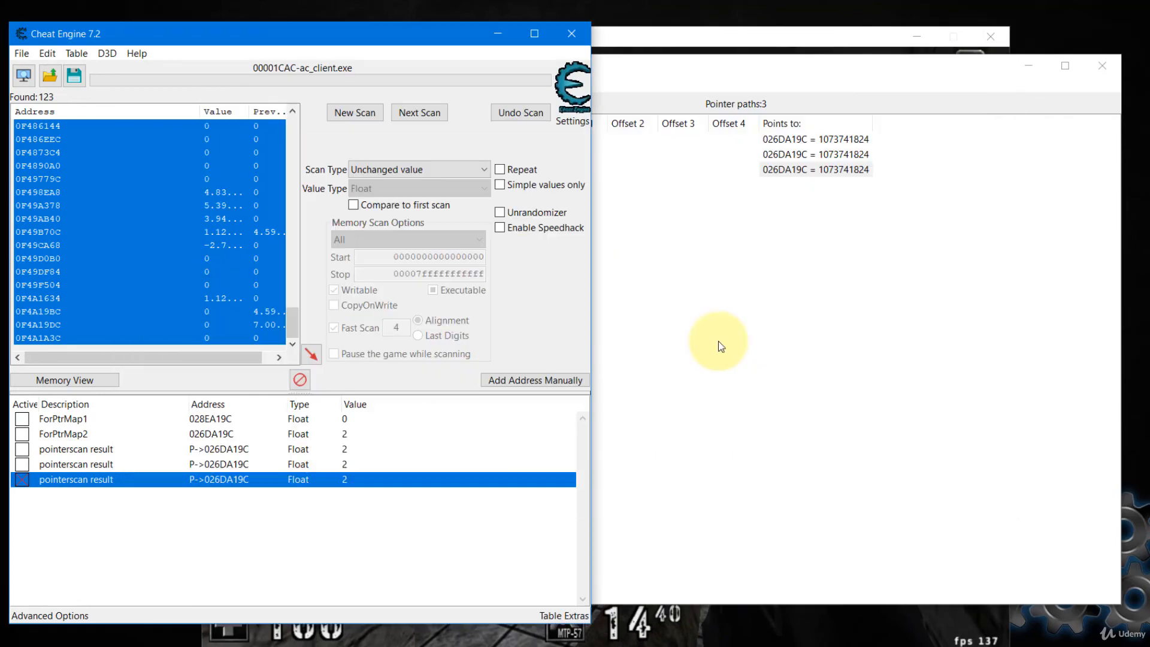
left_click(19, 481)
Change the description of the first pointerscan result in the address list to zPtr1.
double_click(60, 449)
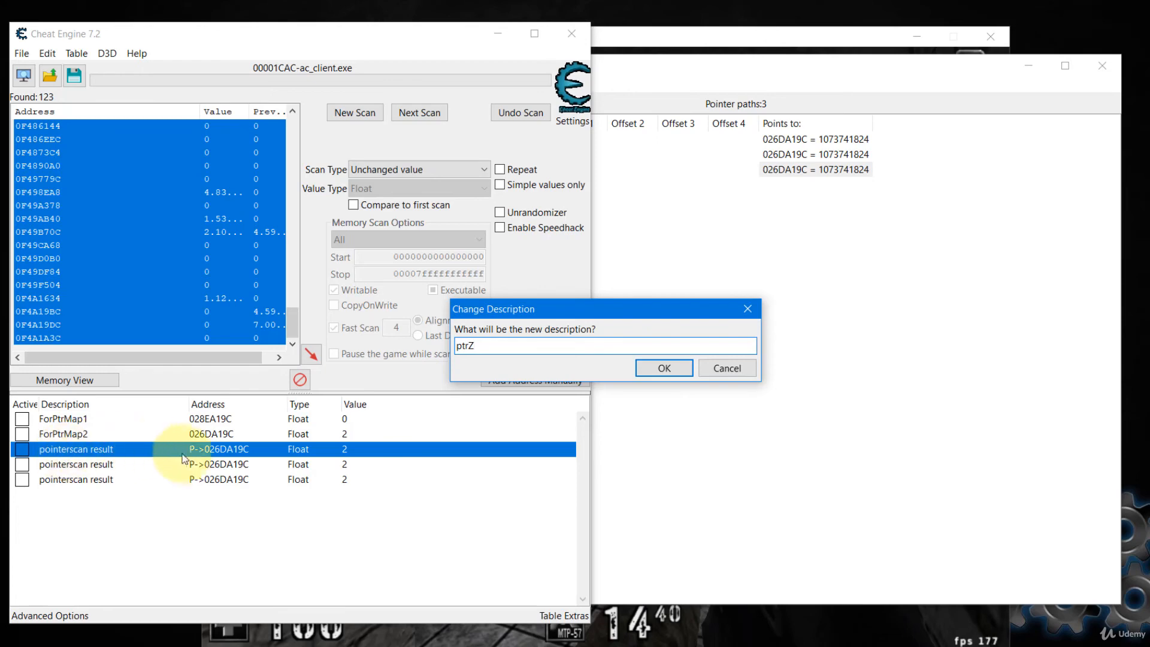
key("BackSpace")
key("BackSpace")
key("BackSpace")
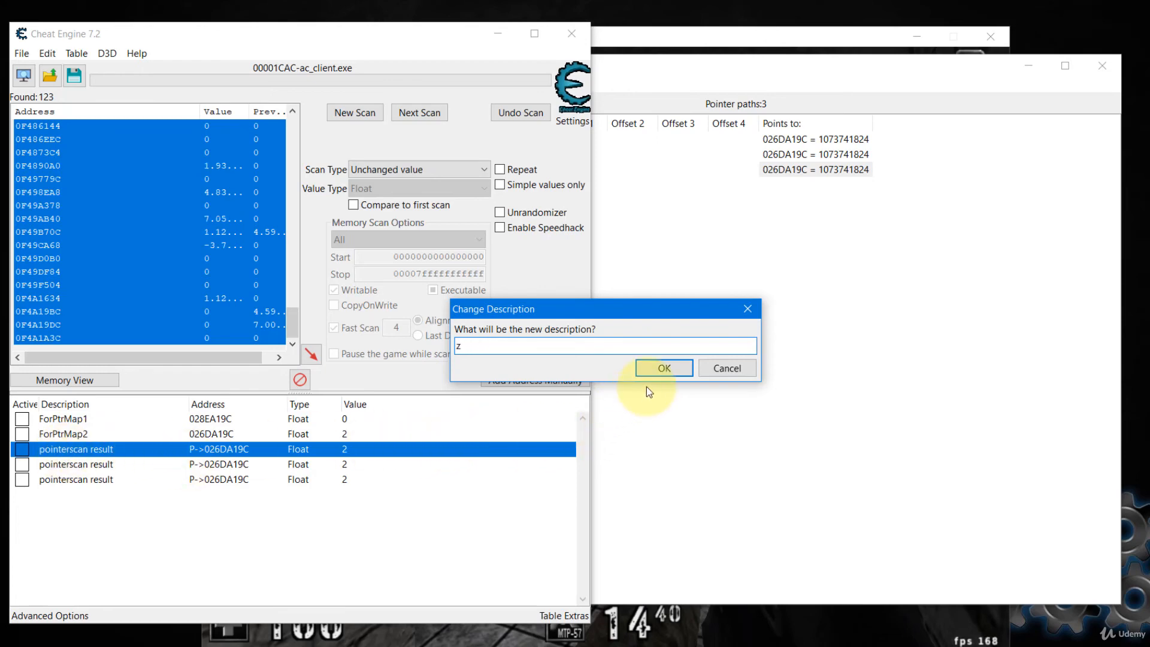
type("zPtr1")
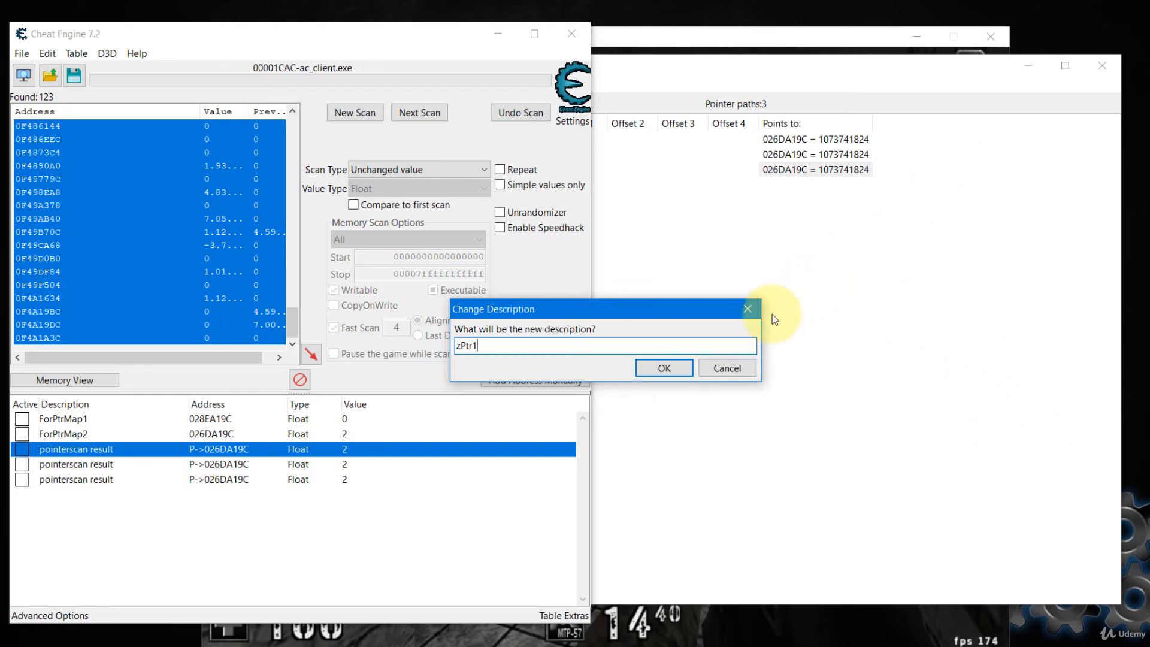
left_click(674, 373)
Change the descriptions of the remaining two pointerscan results to zPtr2 and zPtr3.
double_click(60, 464)
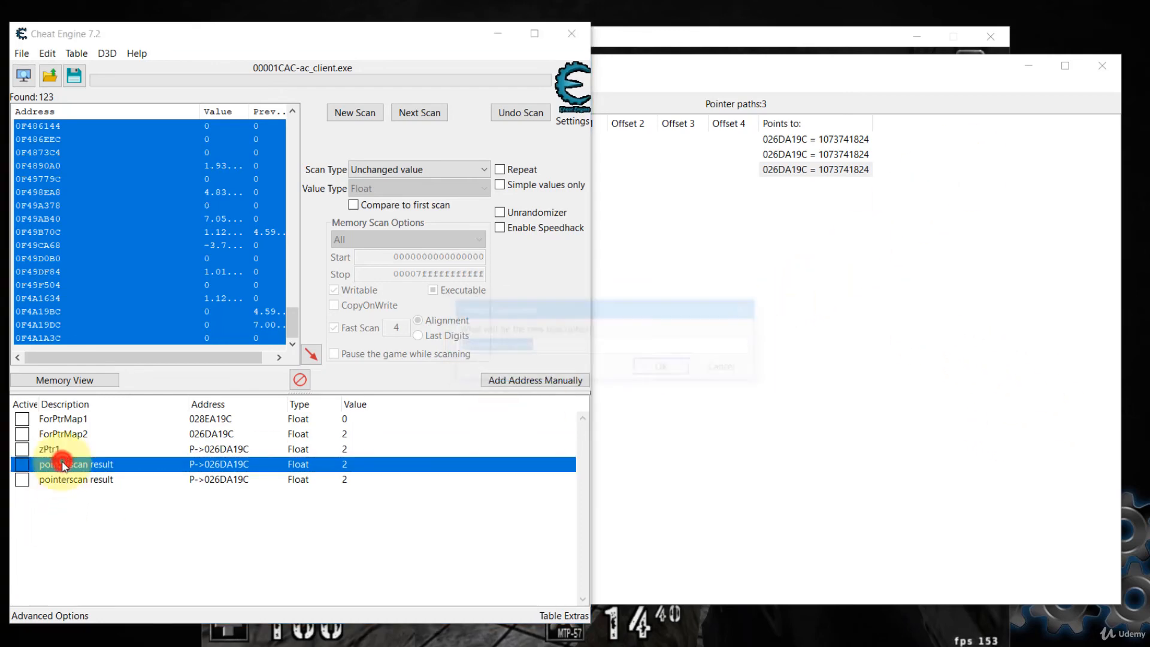
type("zP")
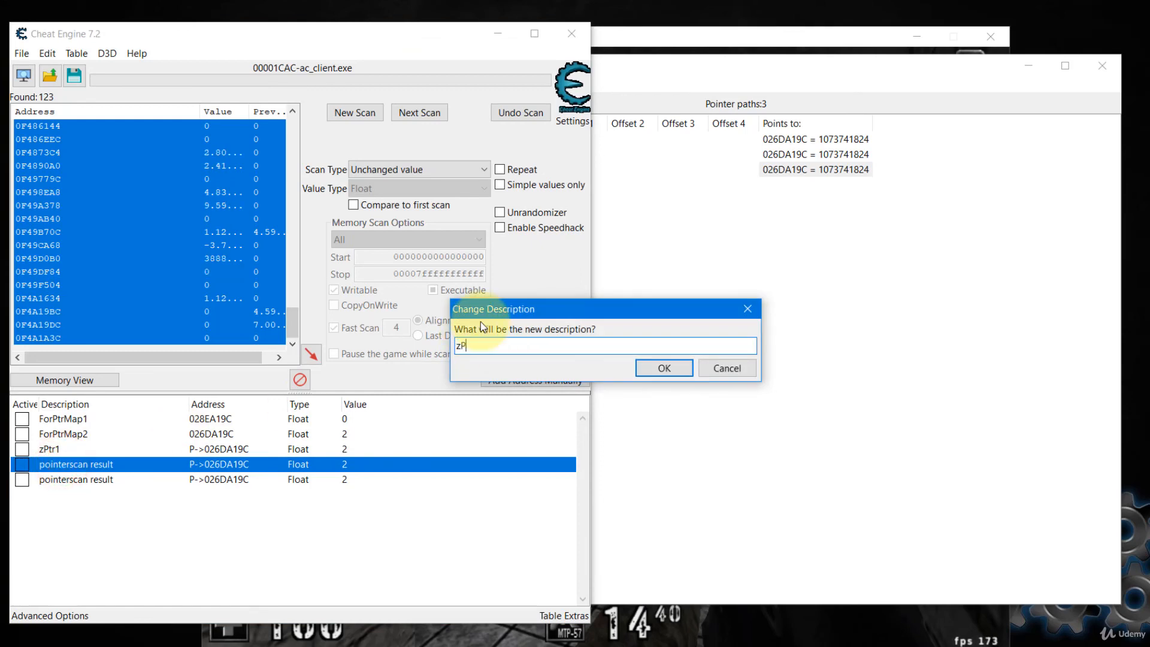
type("tr2")
left_click(648, 371)
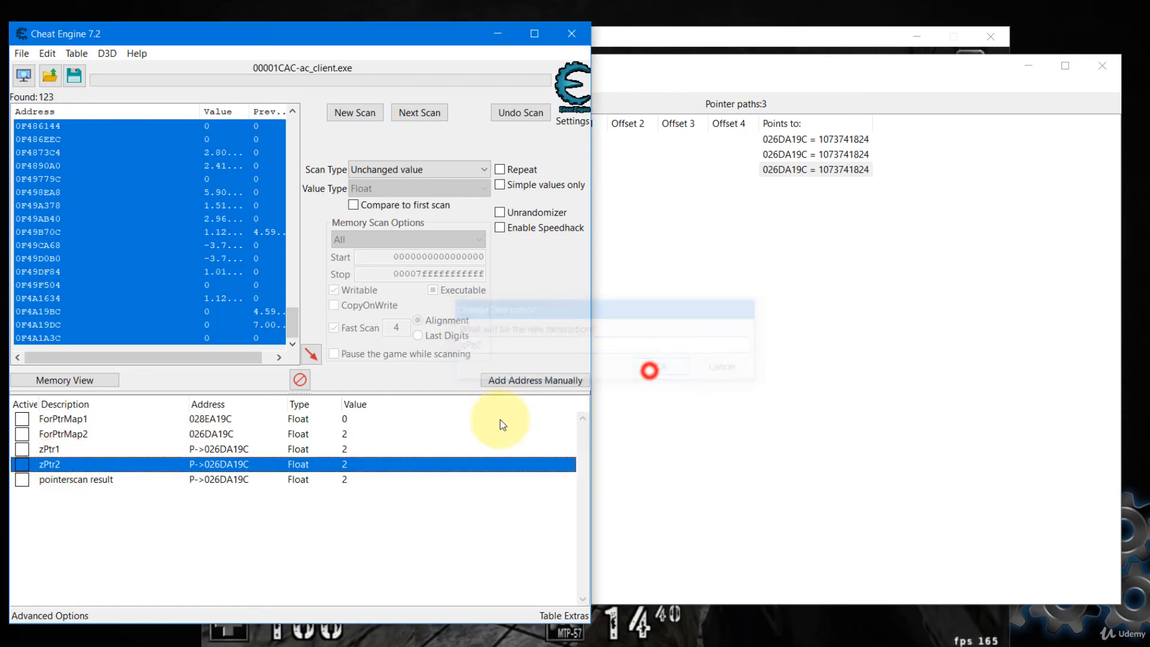
double_click(84, 479)
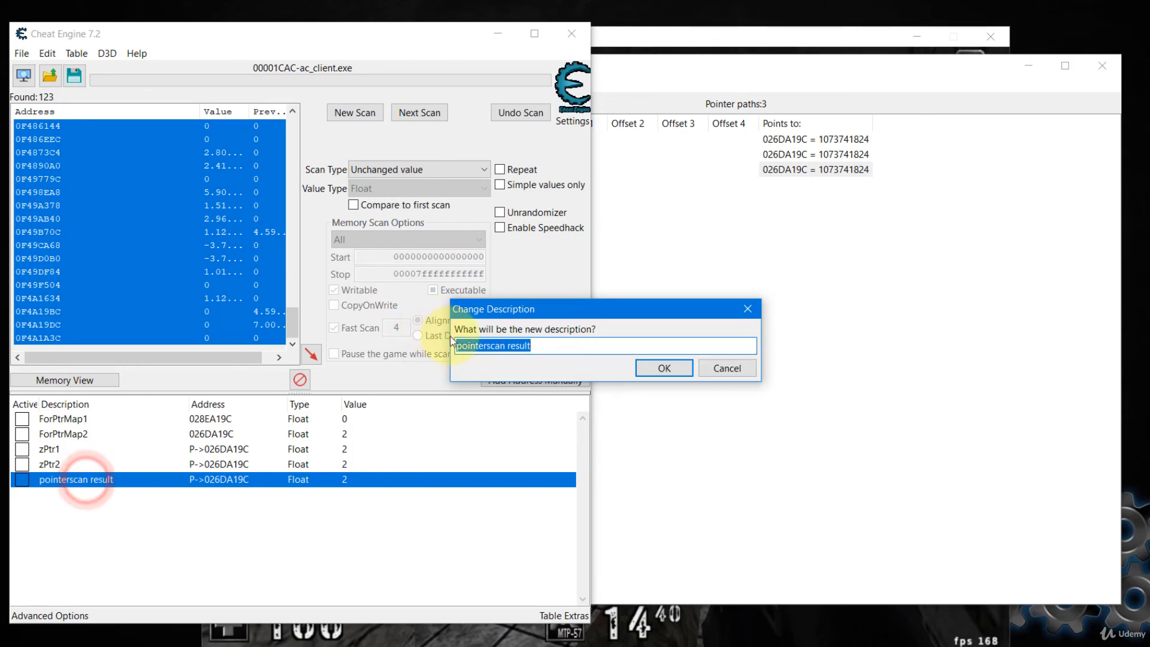
type("zPtr")
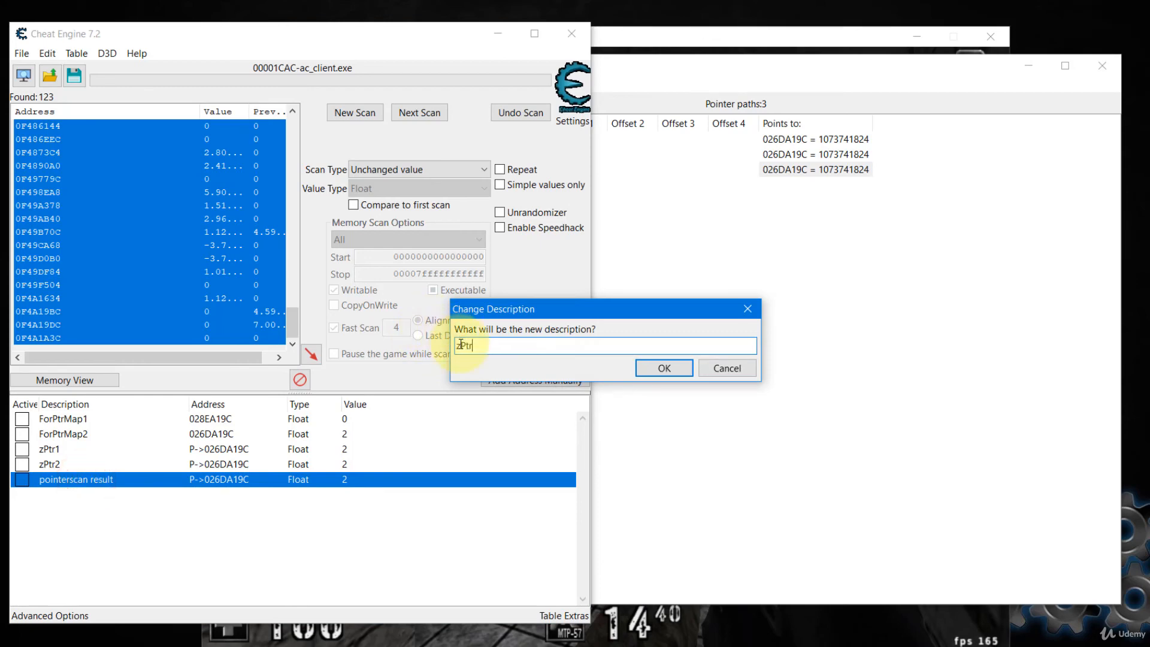
type("3")
left_click(676, 367)
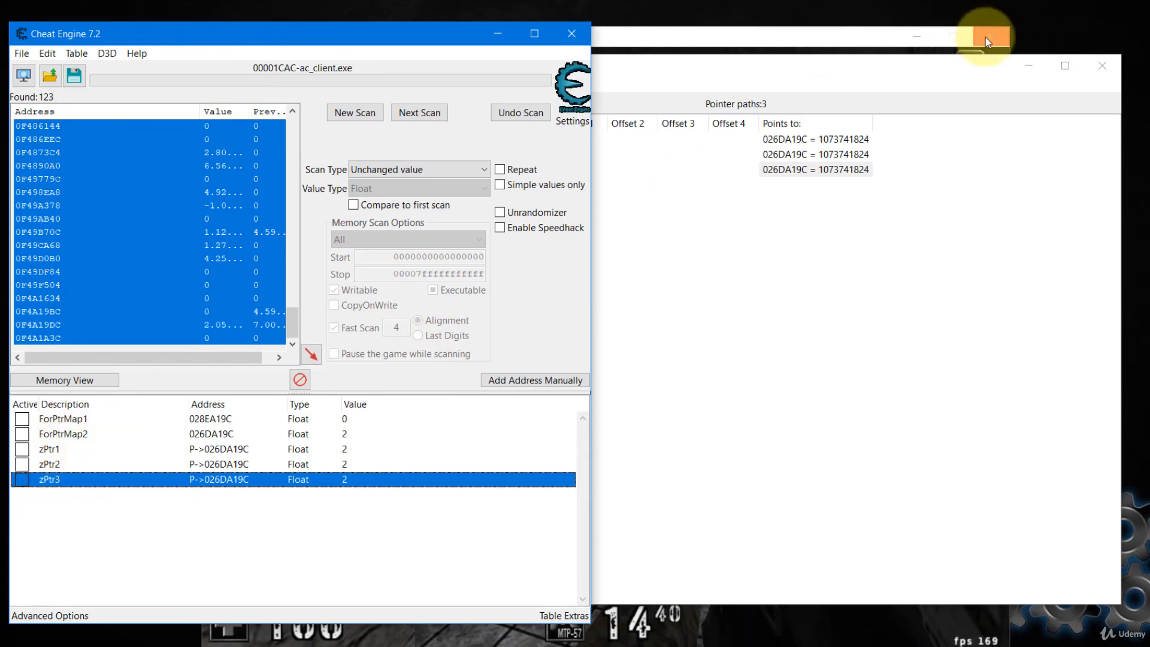
Restart AssaultCube by closing its window and relaunching it from the desktop, minimising the pointer scan results window.
left_click(882, 43)
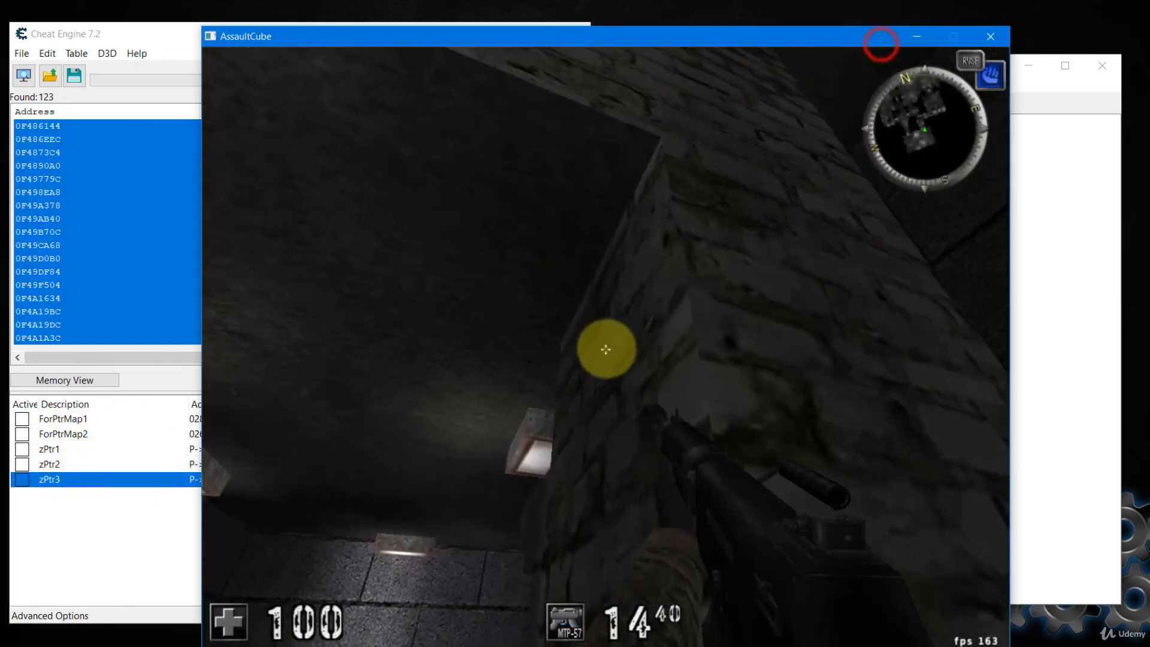
key("e")
key("alt+Tab")
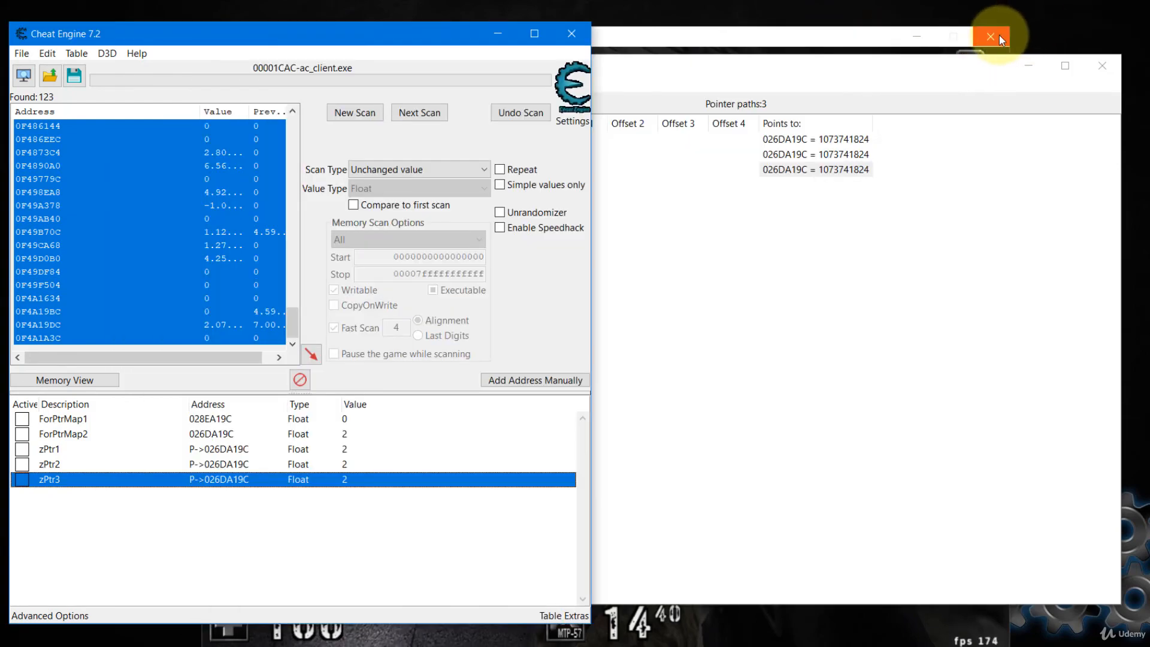
left_click(999, 35)
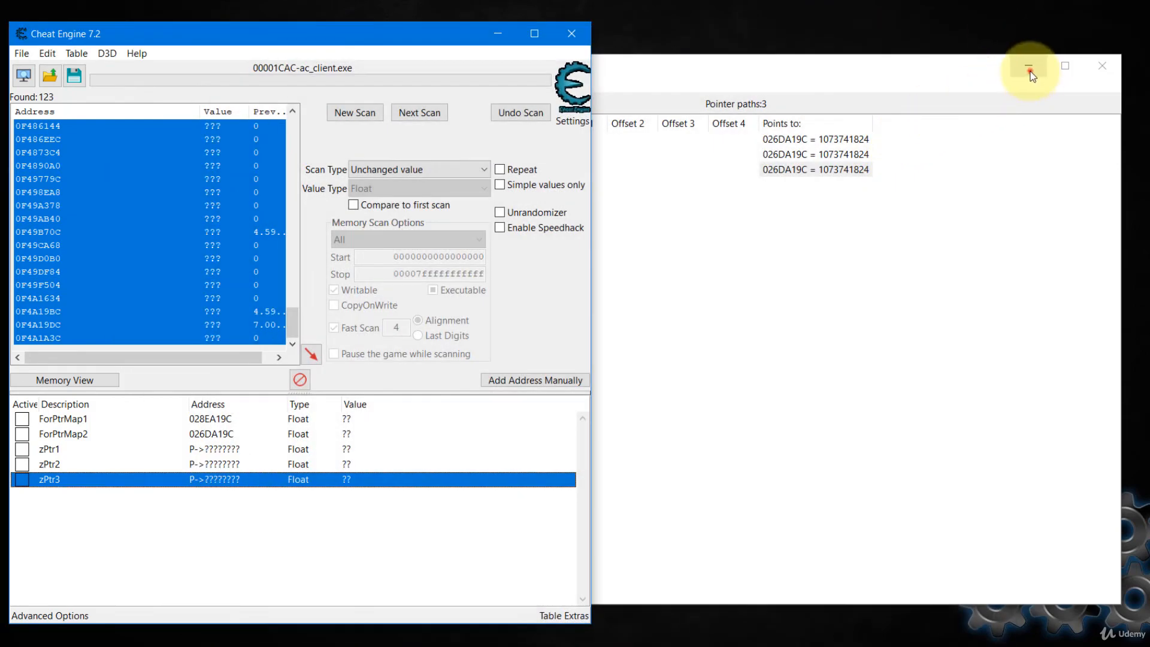
left_click(1030, 69)
double_click(987, 104)
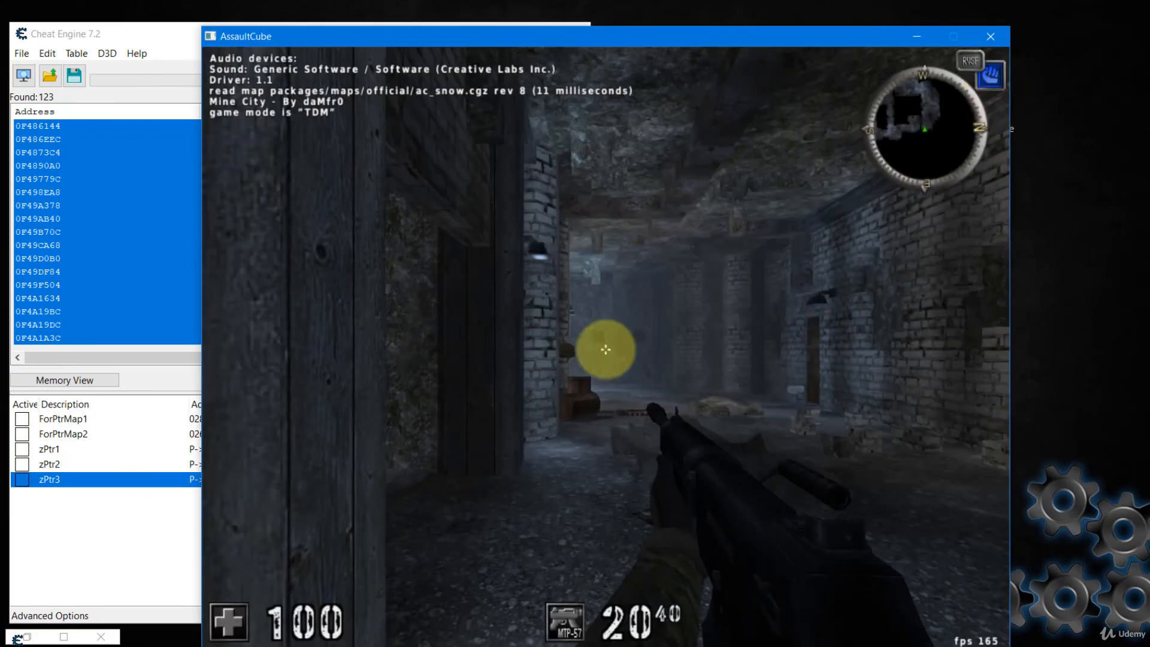
Switch back to Cheat Engine and open the new AssaultCube process, keeping the current address list.
key("alt+Tab")
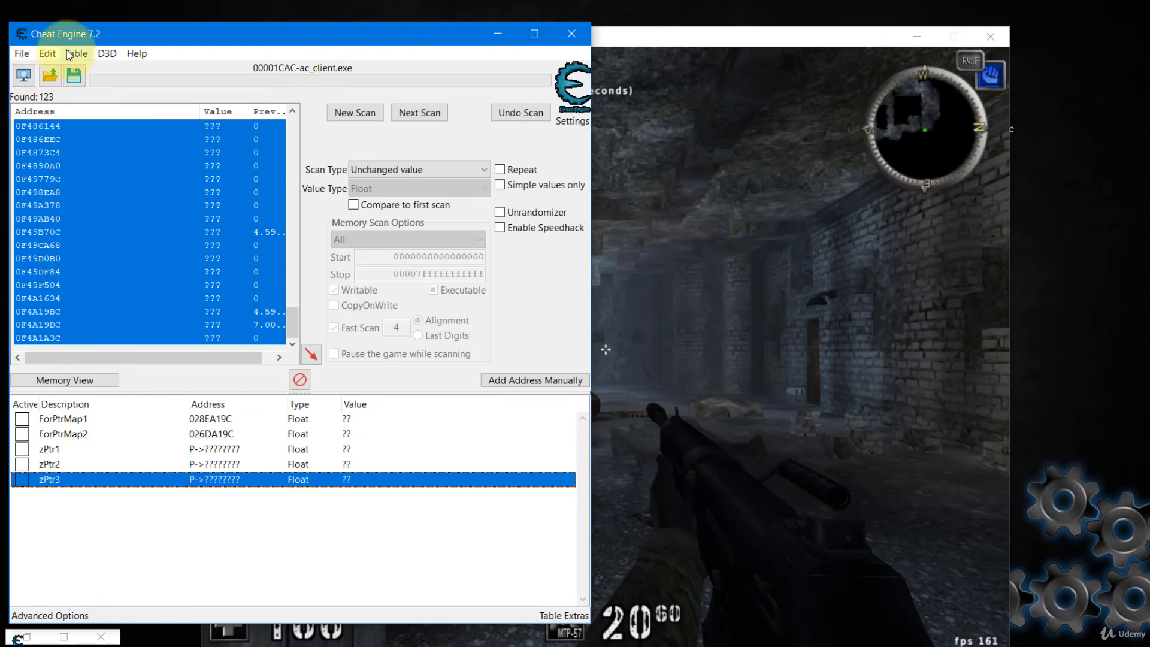
left_click(24, 75)
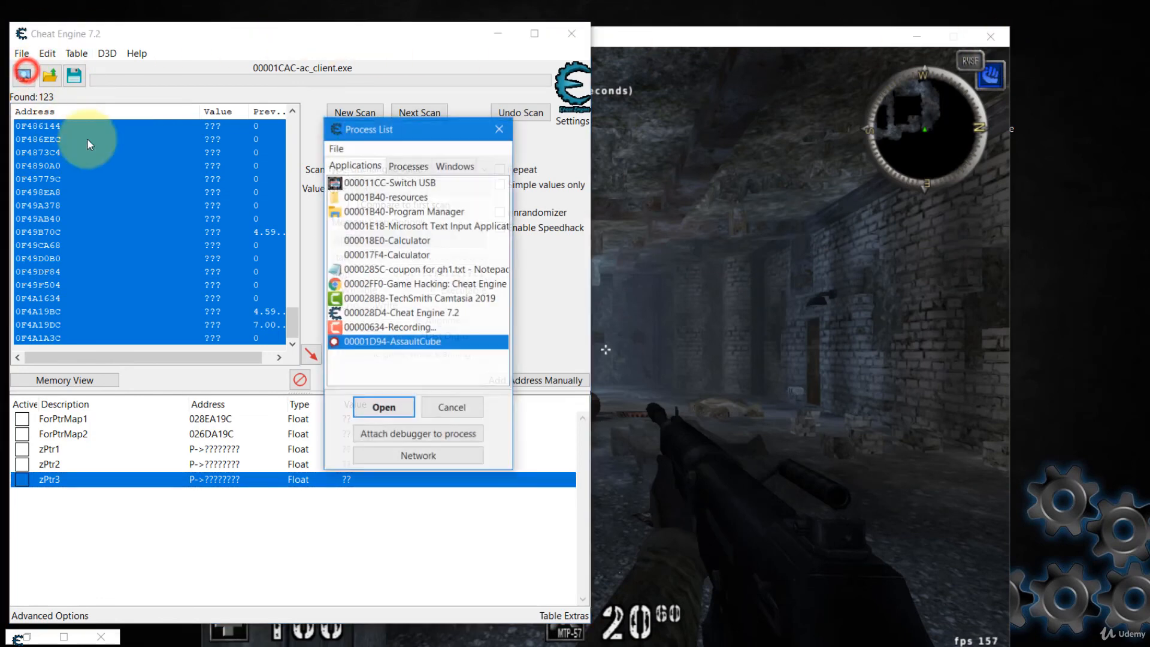
left_click(384, 408)
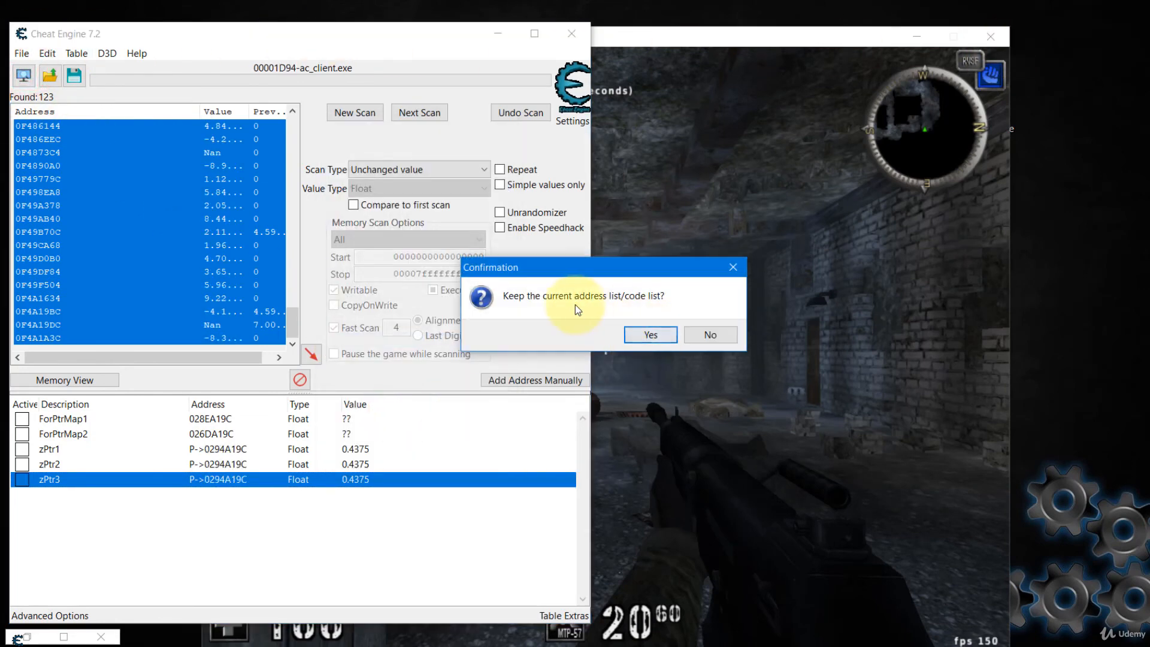
left_click(644, 333)
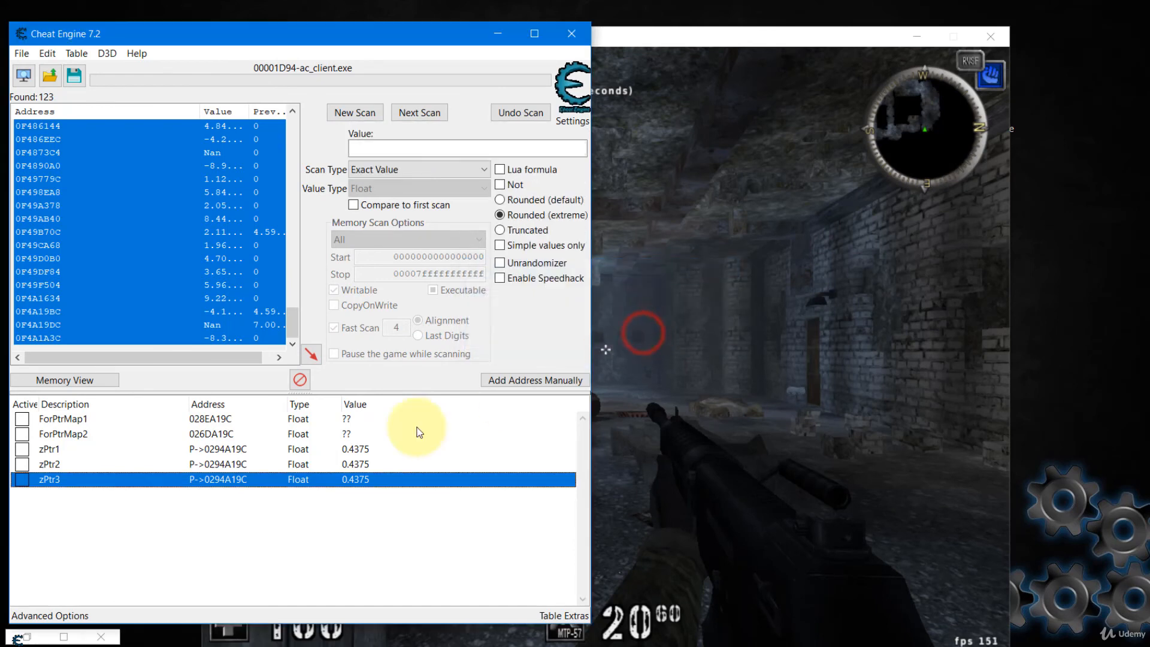
Freeze zPtr1 and test it in the restarted AssaultCube, then return to Cheat Engine and unfreeze it.
left_click(23, 449)
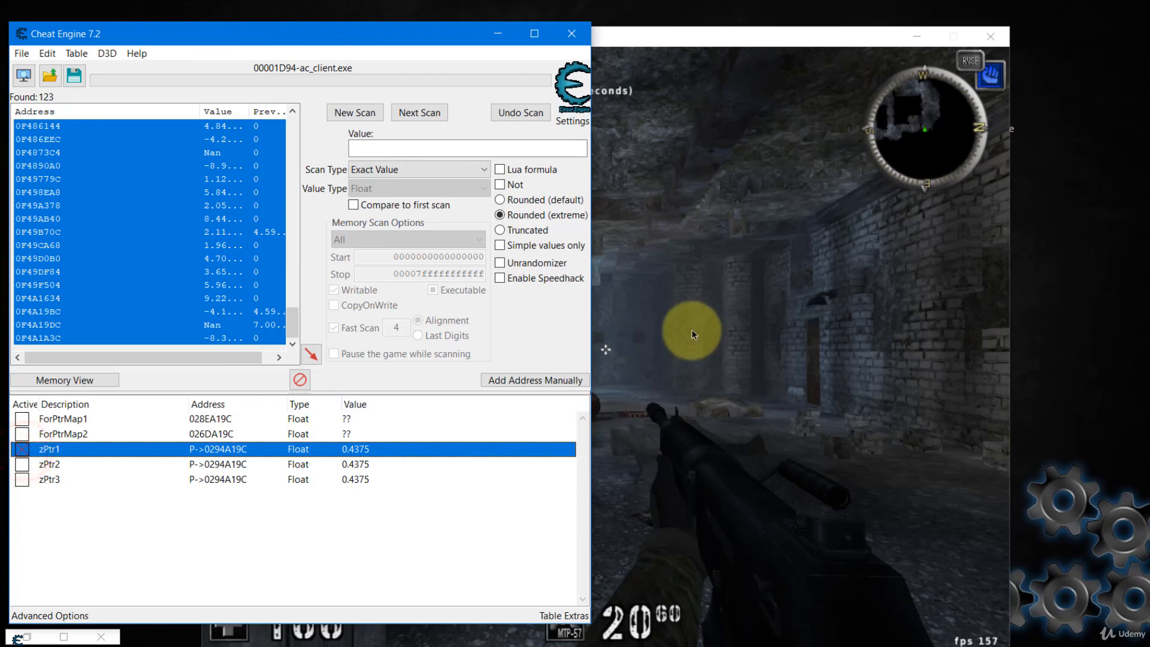
left_click(692, 330)
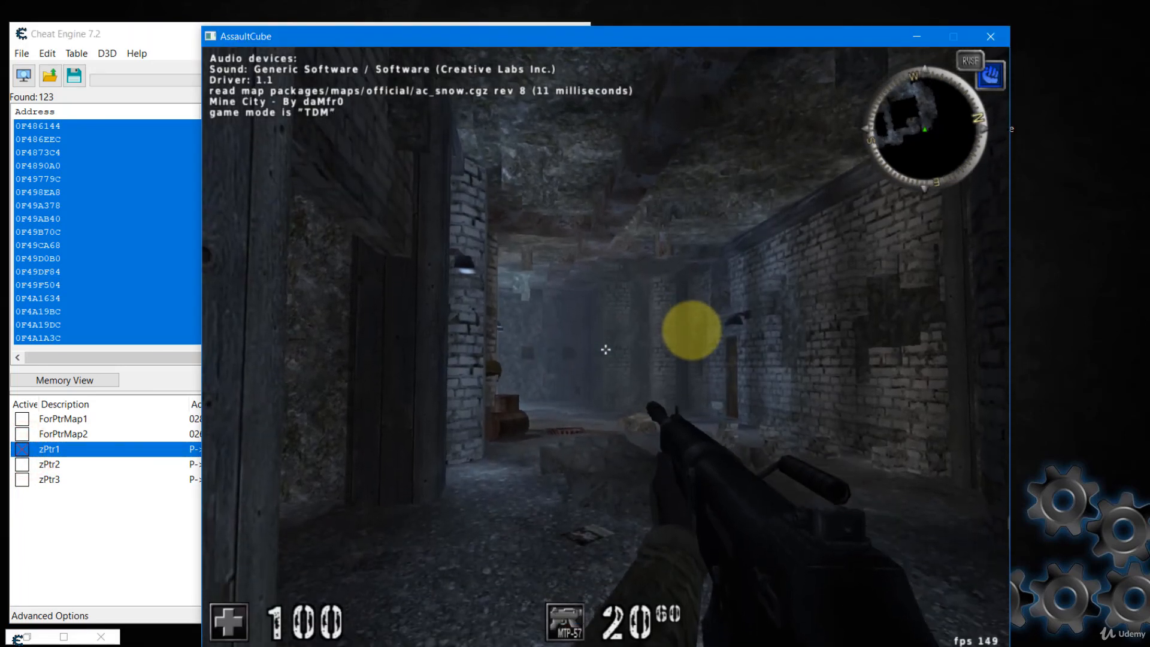
key("alt+Tab")
key("alt+shift+Tab")
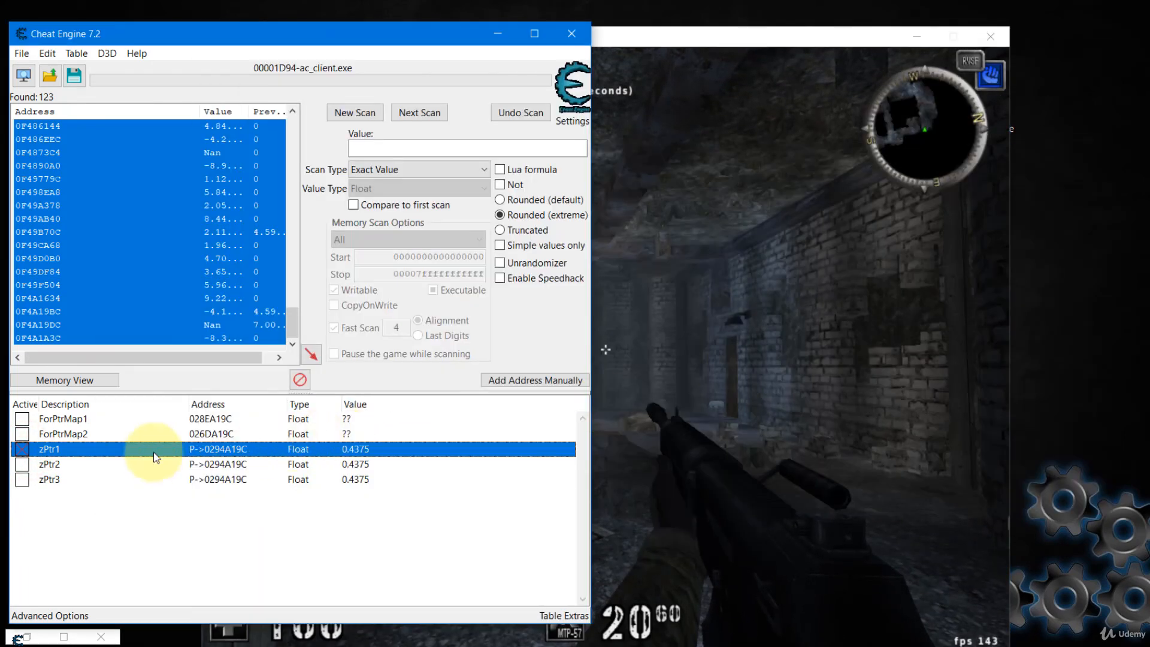
left_click(22, 449)
Freeze zPtr2 and test its effect in AssaultCube, then return to Cheat Engine.
left_click(22, 464)
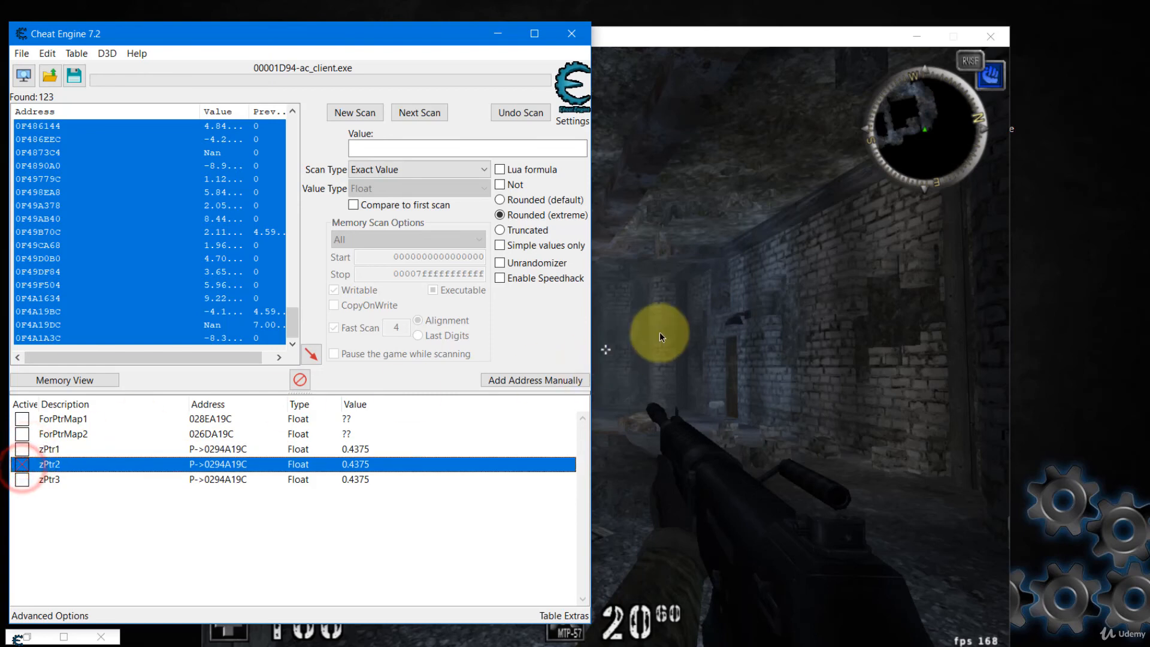
left_click(606, 341)
key("alt+Tab")
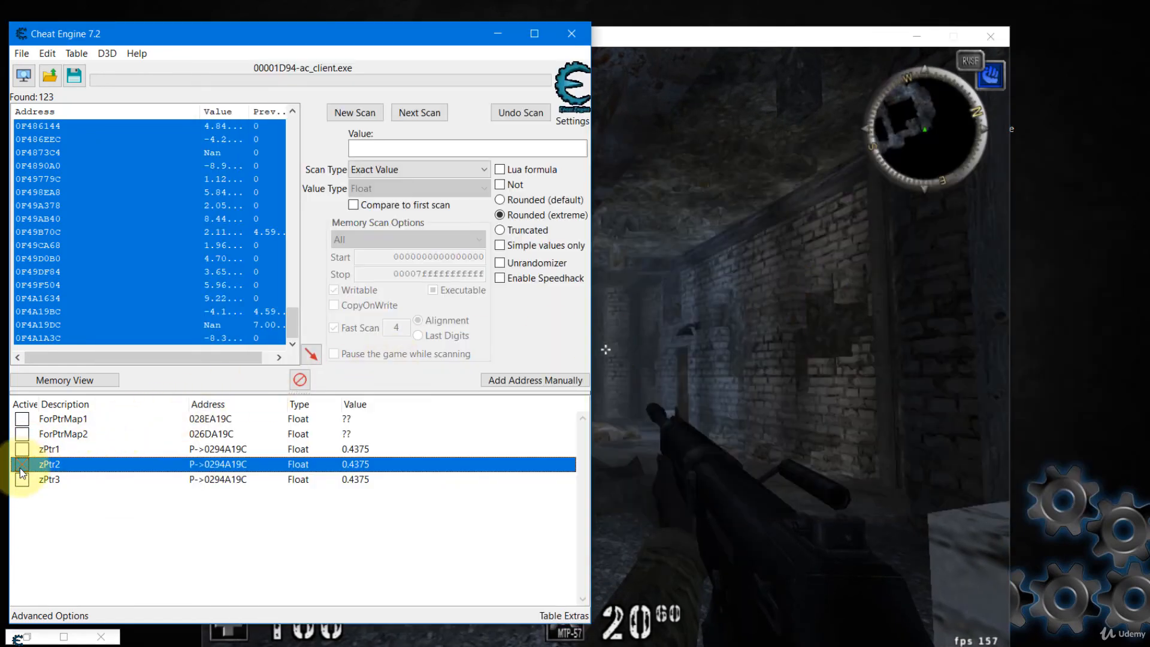
Freeze zPtr3, test it in AssaultCube, then return to Cheat Engine and unfreeze it.
left_click(22, 479)
left_click(822, 265)
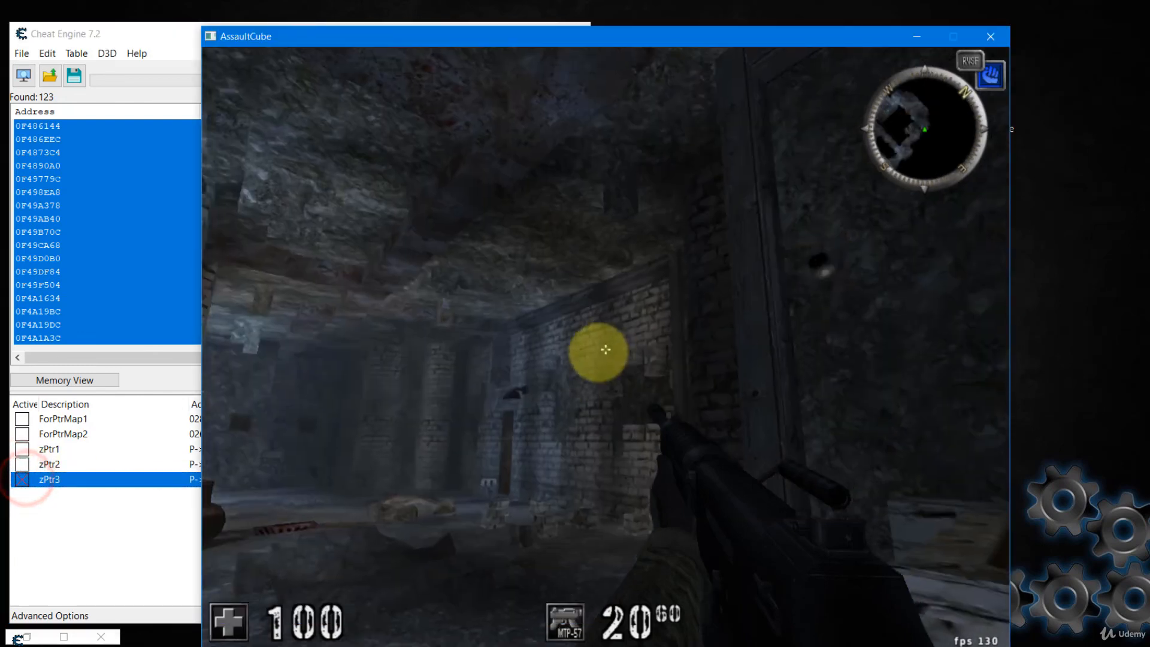
key("alt+Tab")
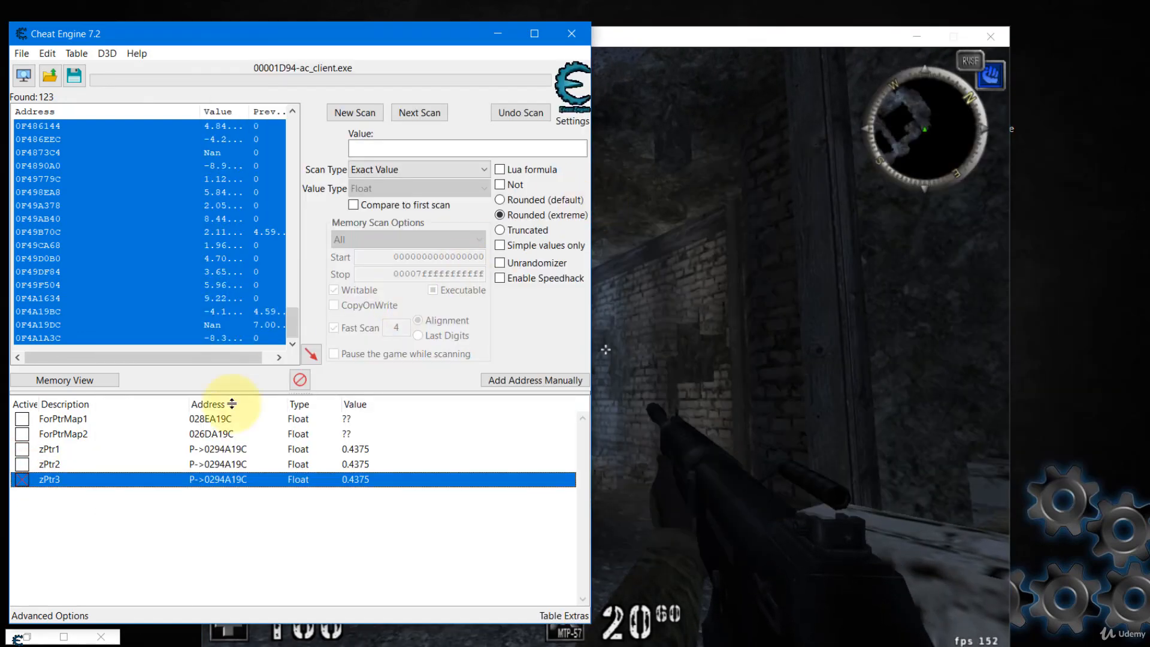
left_click(22, 480)
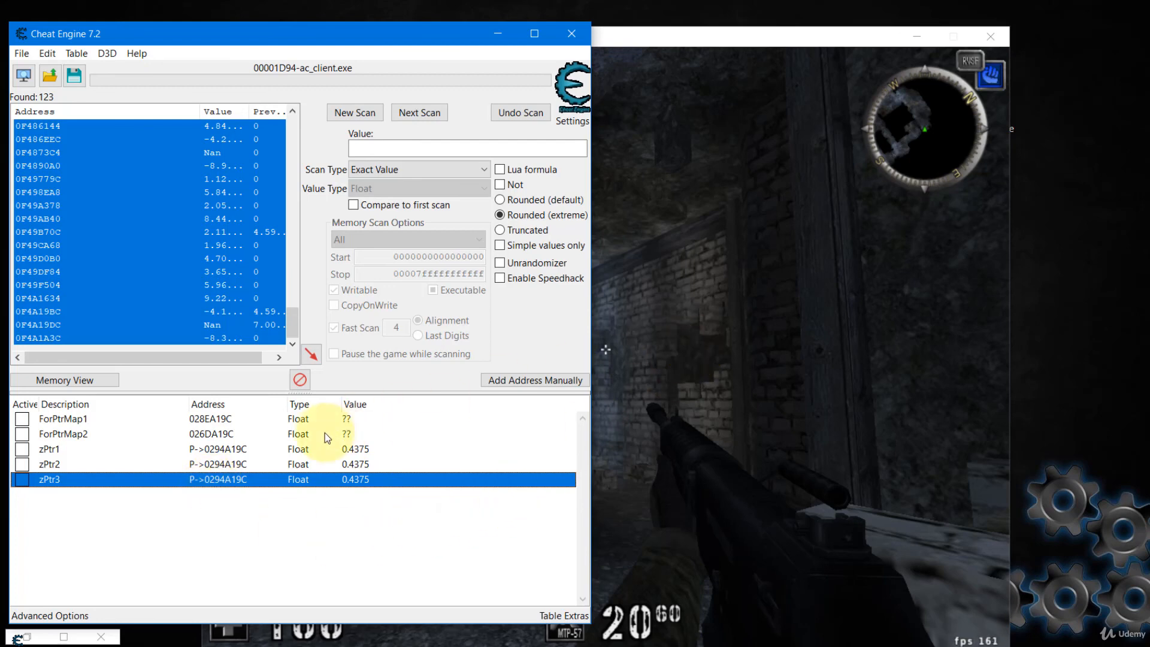
Save the cheat table in the GameHacking folder under a new name, replacing the number in assault cube-4.CT.
left_click(59, 420)
left_click(60, 432, "shift")
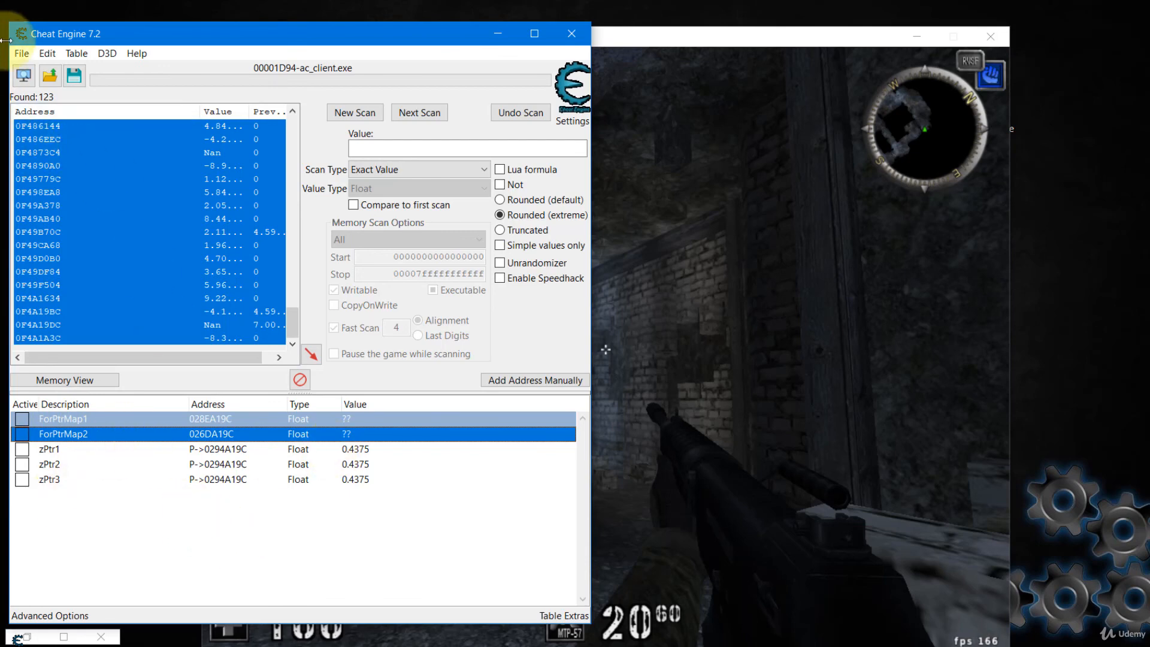
left_click(18, 55)
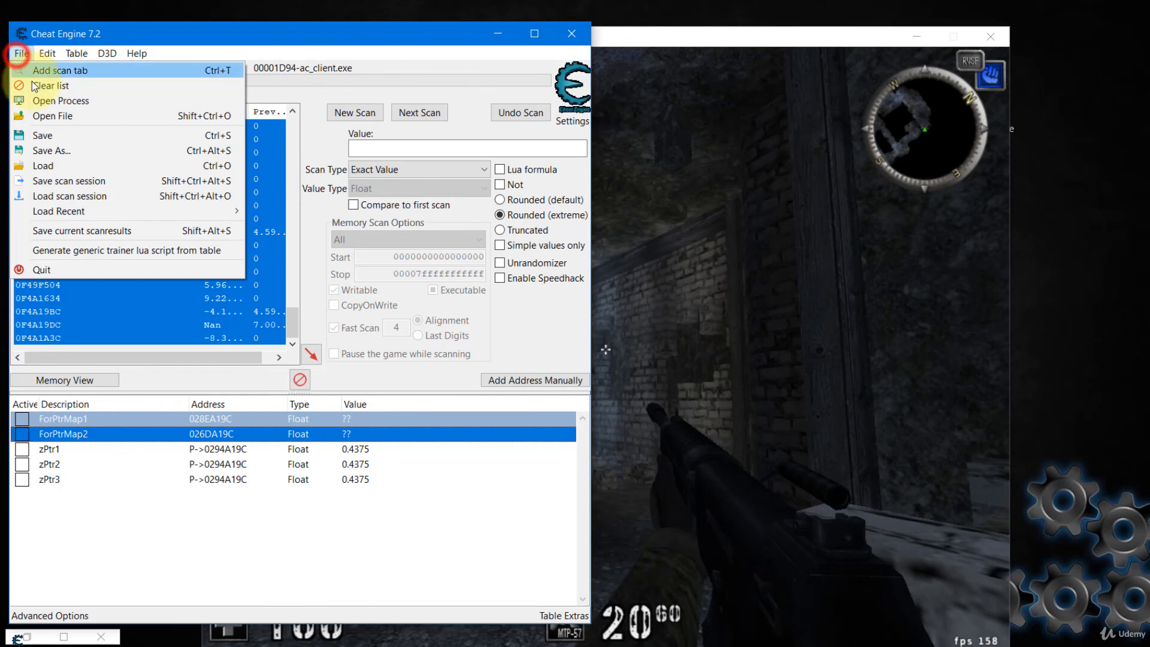
left_click(78, 147)
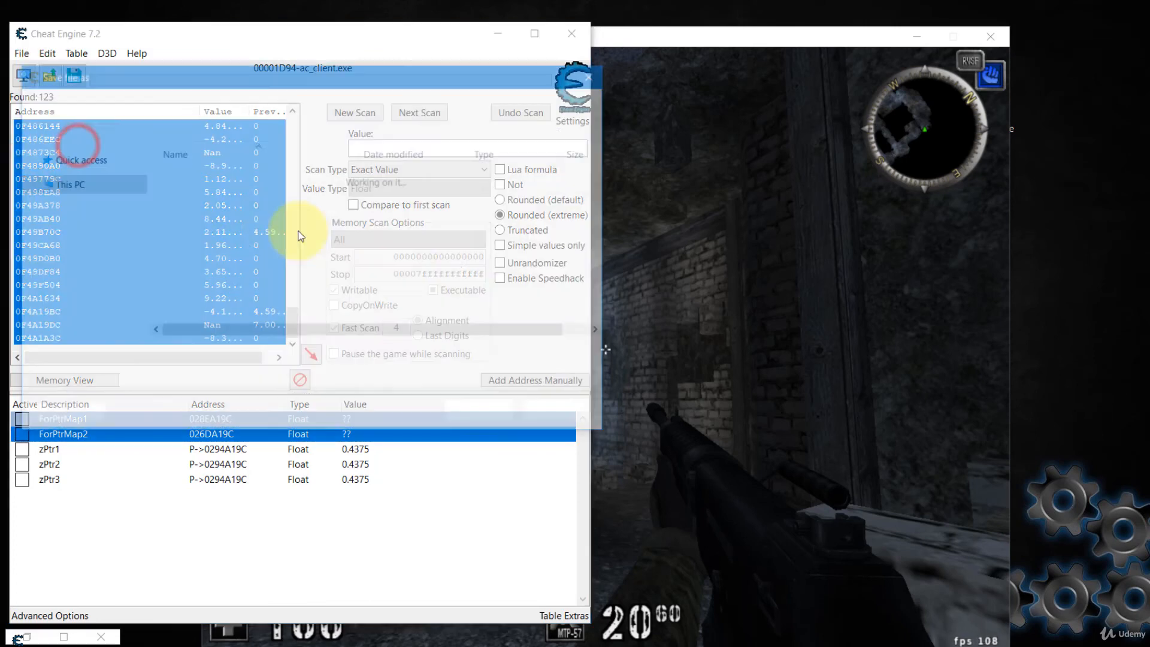
left_click(236, 228)
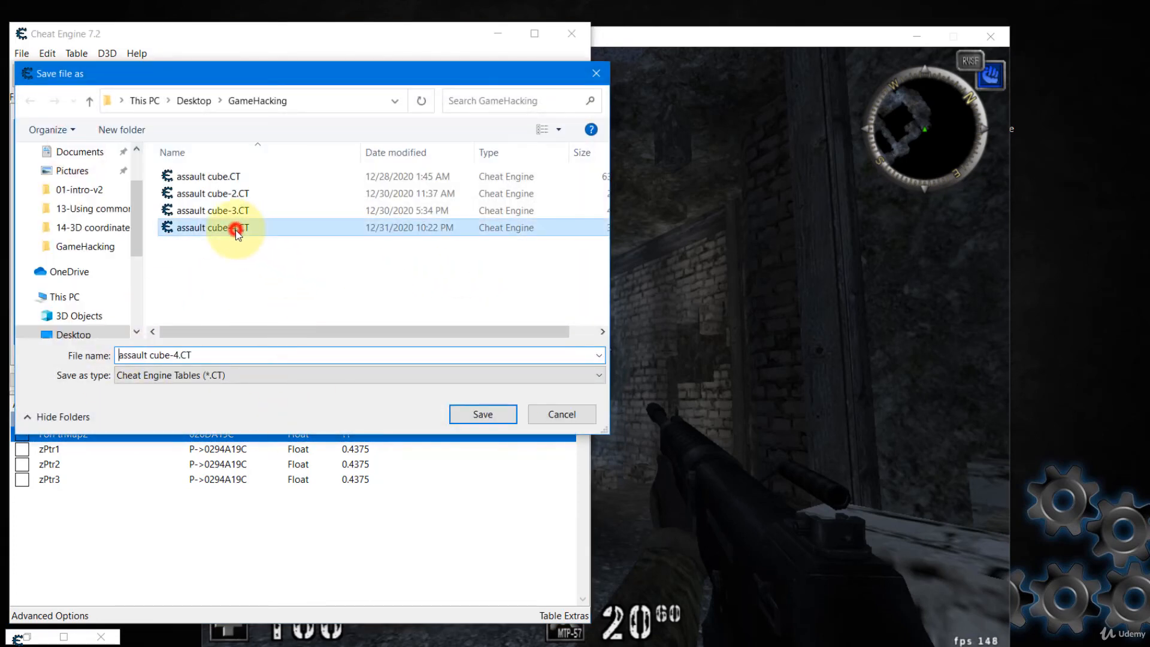
left_click(183, 354)
left_click(179, 354)
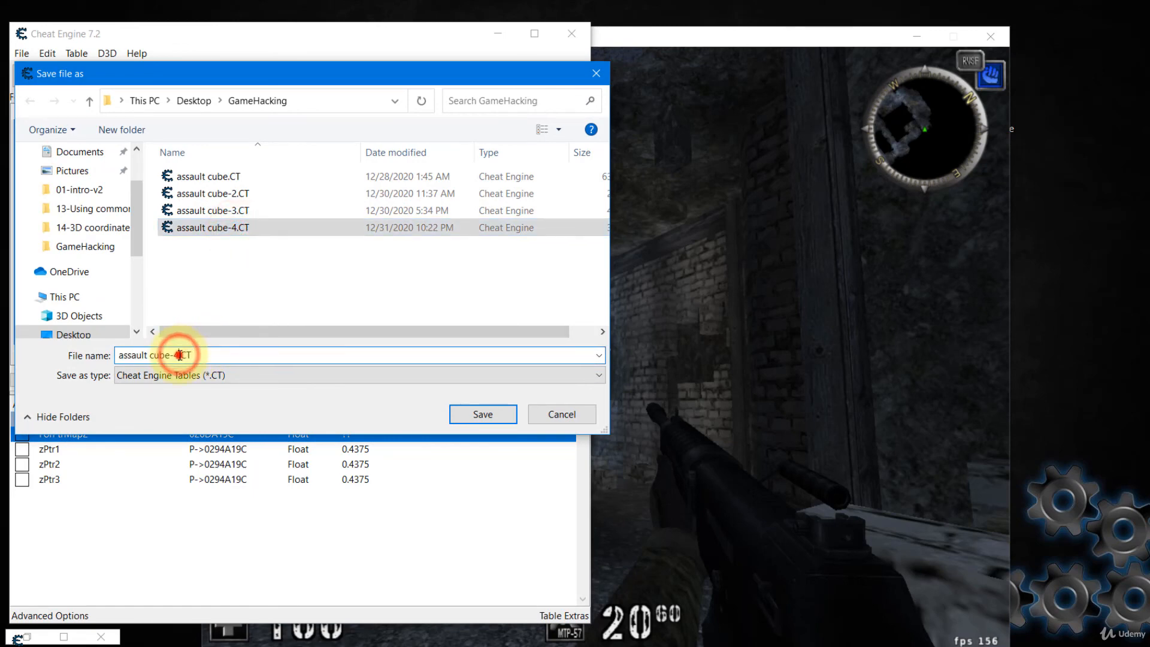
key("BackSpace")
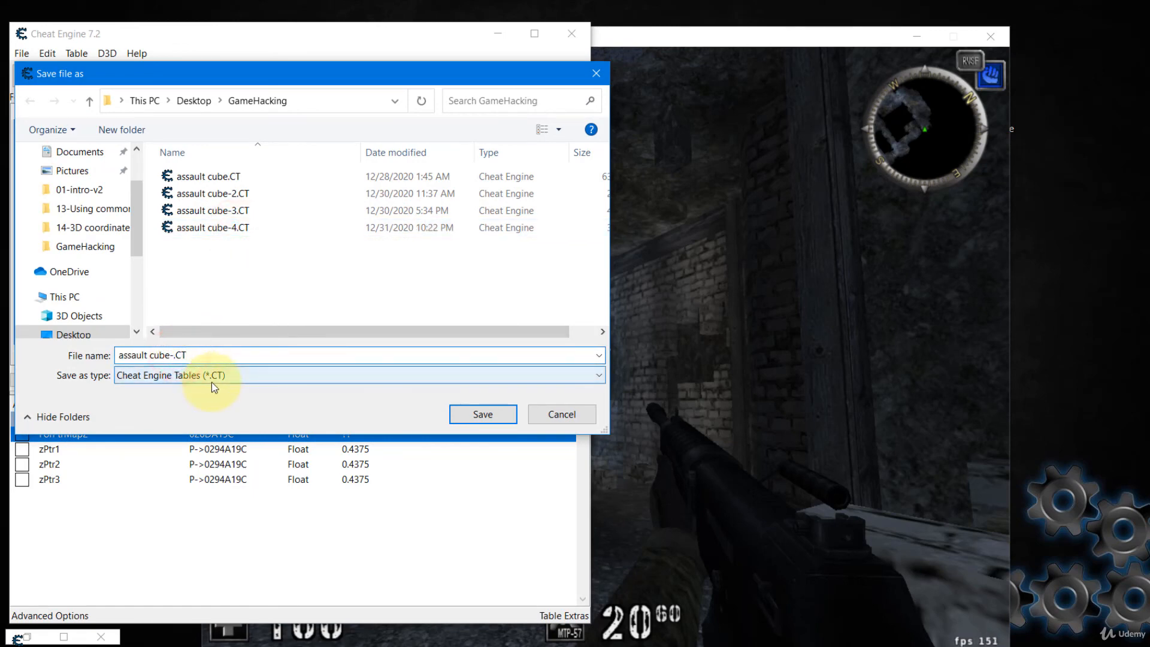
left_click(490, 415)
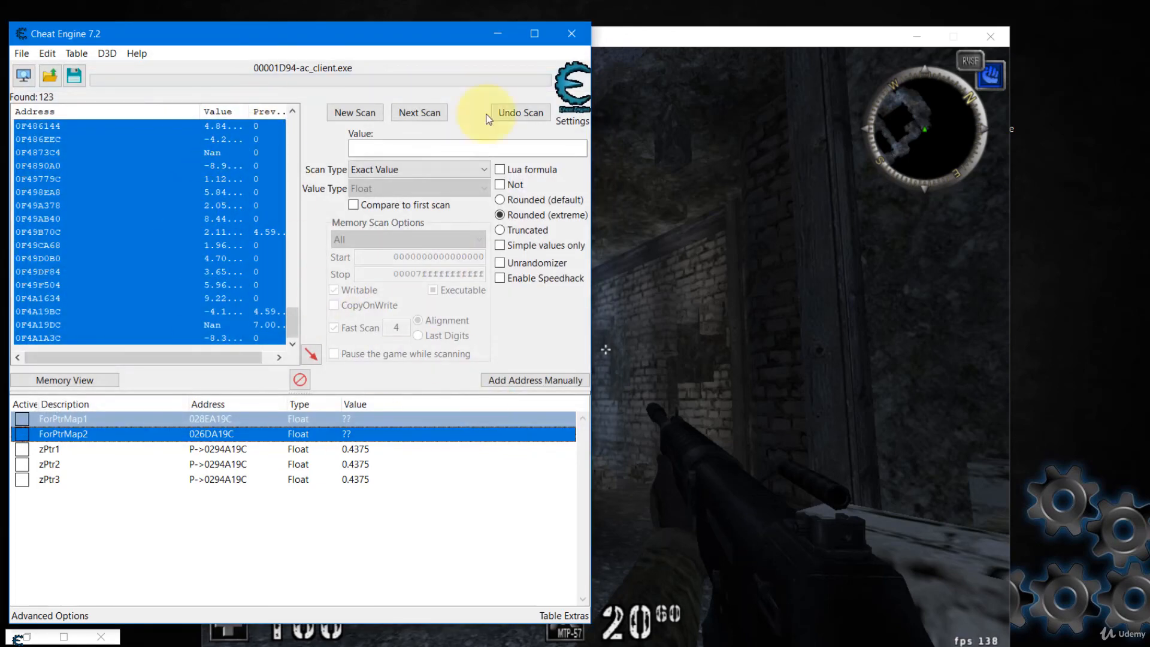
Move the Cheat Engine window aside and compare the values of zPtr1, zPtr2 and zPtr3.
left_click_drag(392, 31, 572, 41)
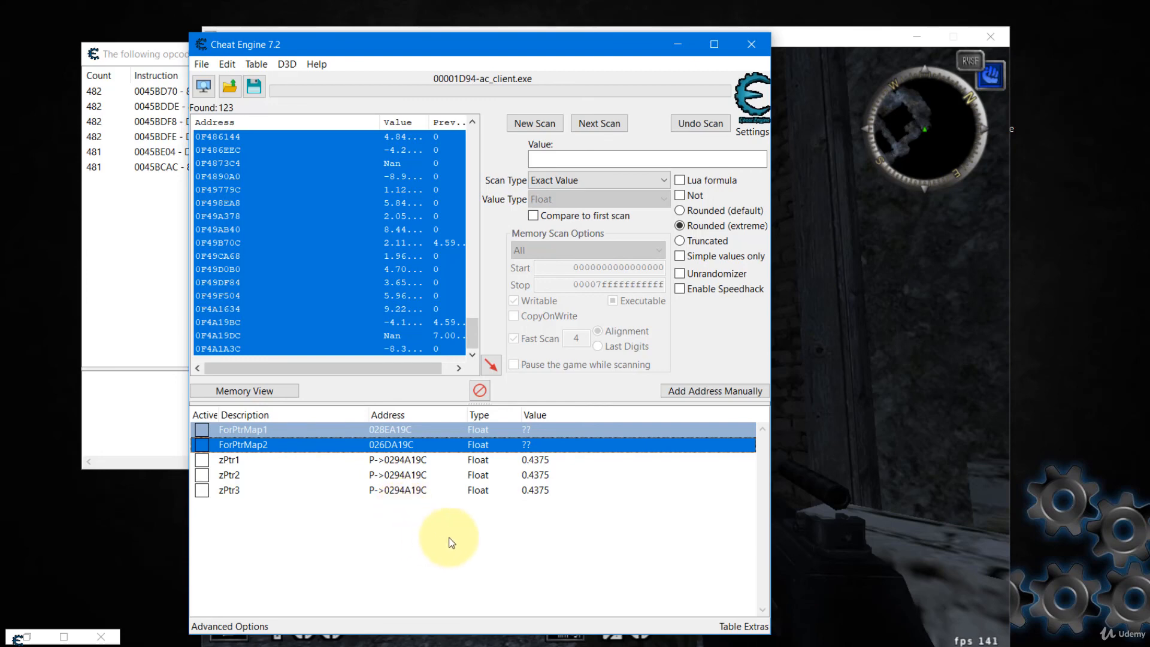
left_click(538, 461)
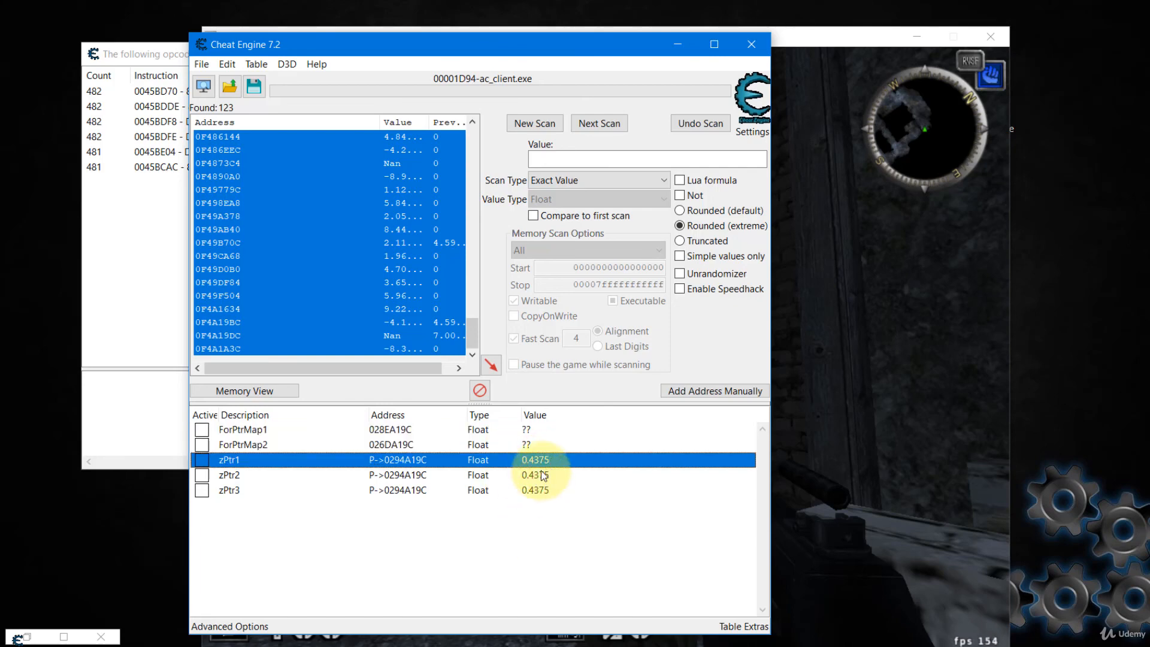
left_click(539, 475)
left_click(537, 489)
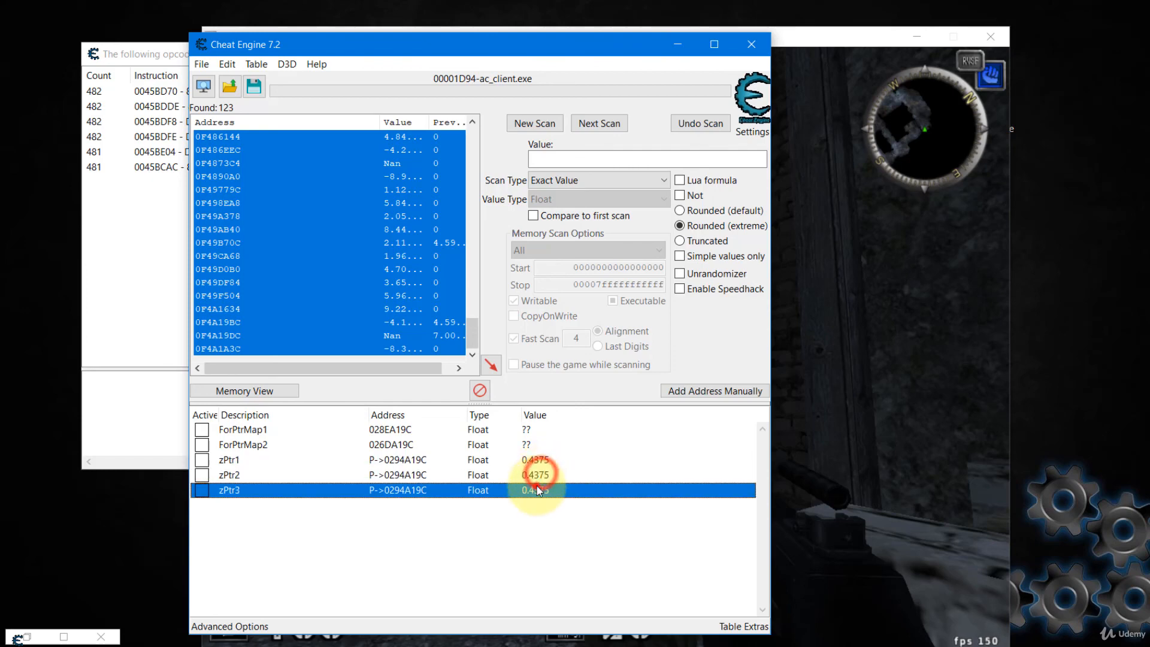
left_click(541, 460)
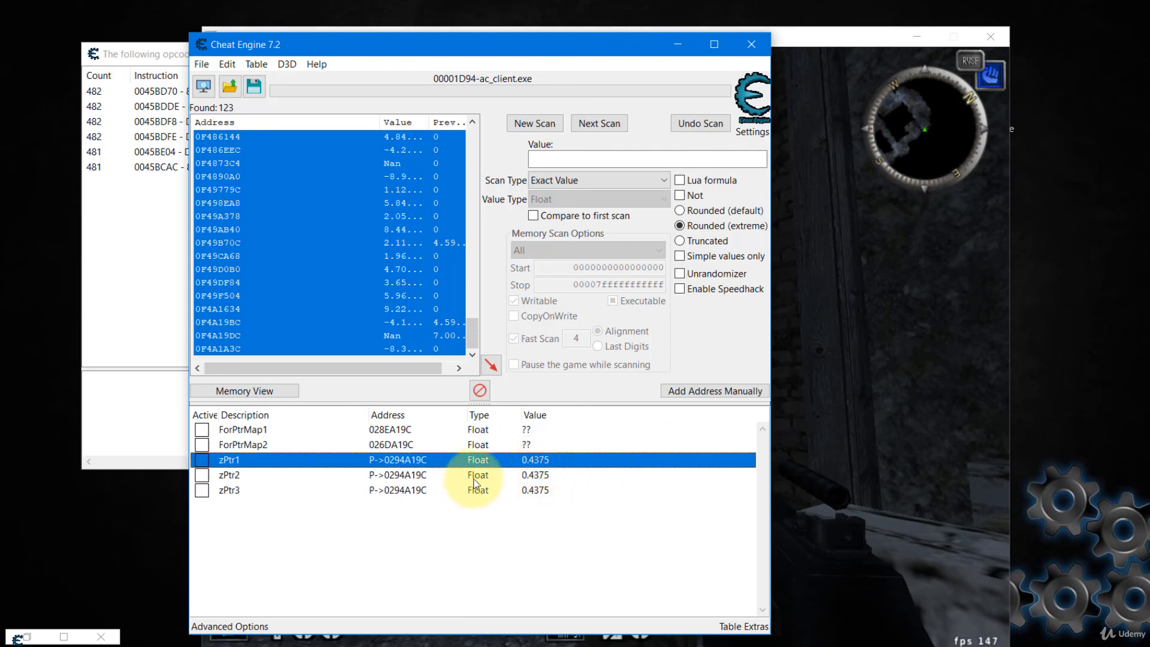